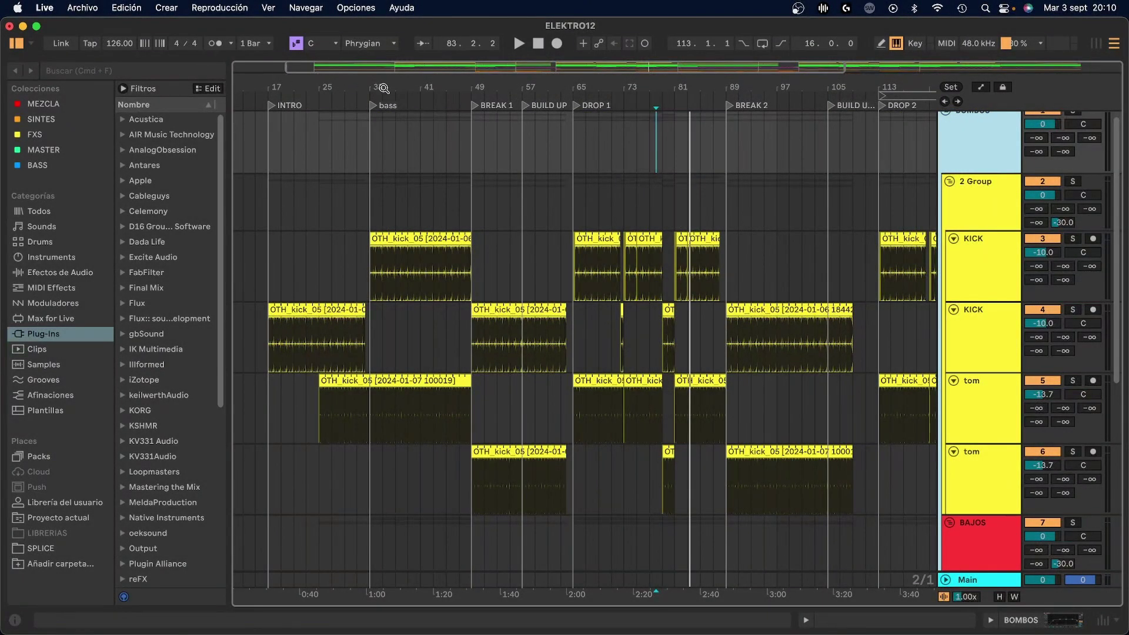
- Move the playback position to the bass marker at bar 33 and look over the kick, tom and bass tracks
left_click(384, 88)
scroll(837, 231, "down", 1)
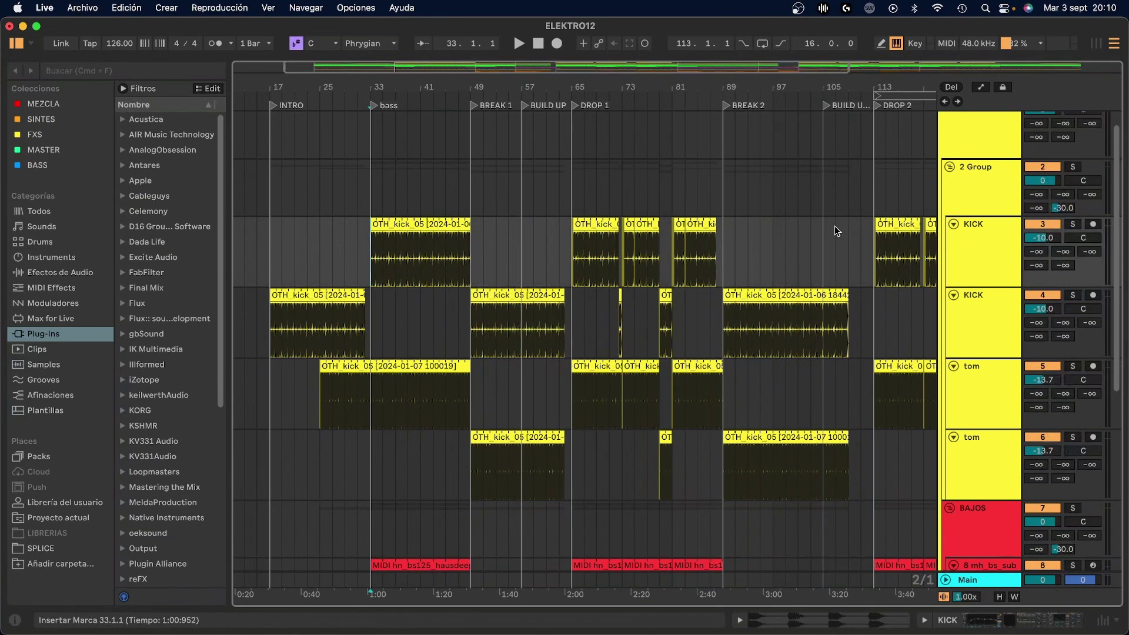
scroll(760, 278, "down", 3)
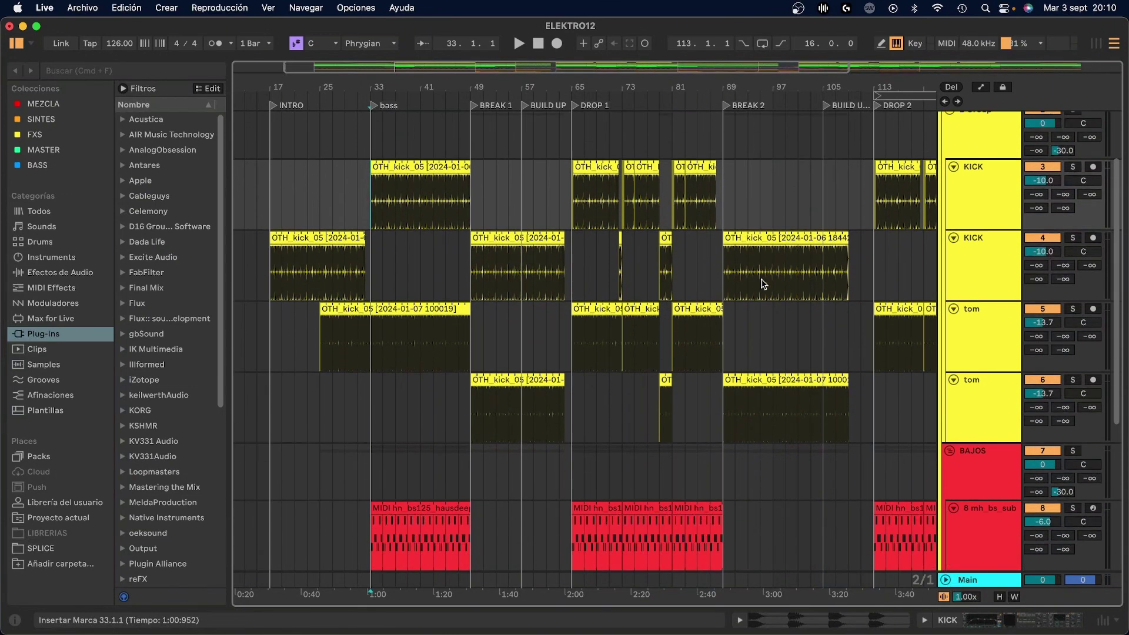
scroll(982, 196, "up", 2)
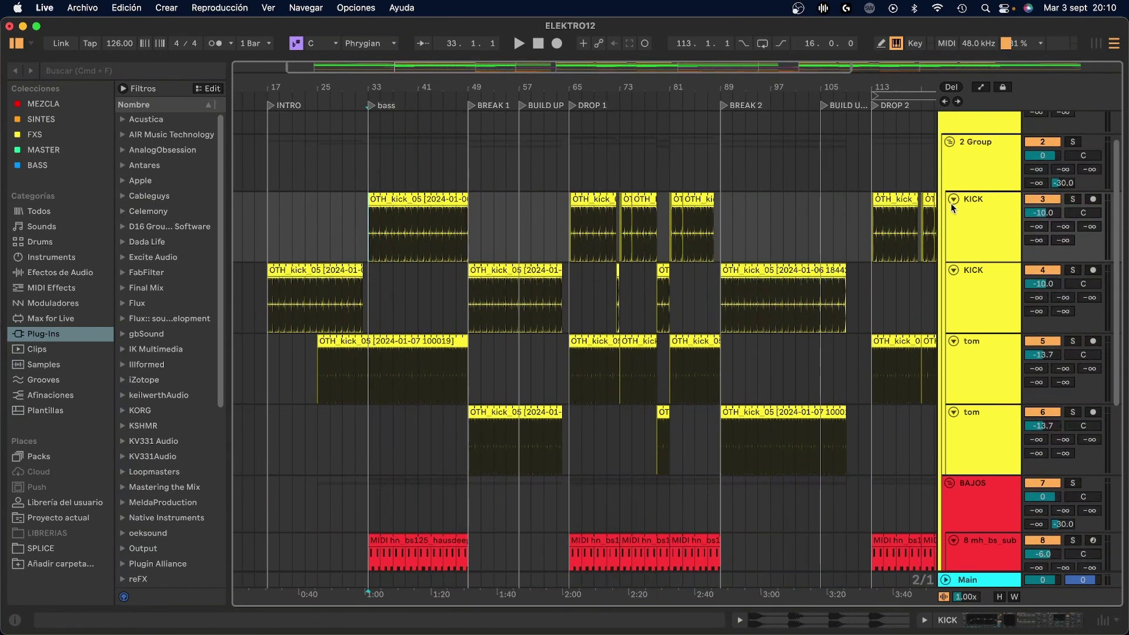
- Display the effect chain of the two tom tracks and review them together with the kick tracks
left_click(964, 354)
left_click(982, 410)
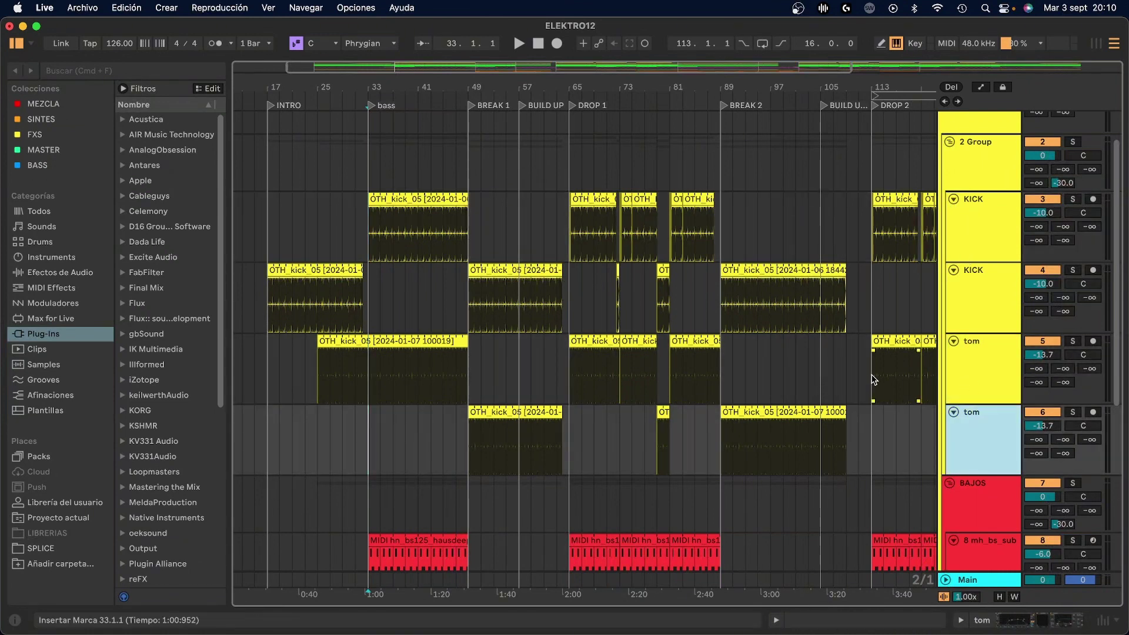
left_click(490, 376)
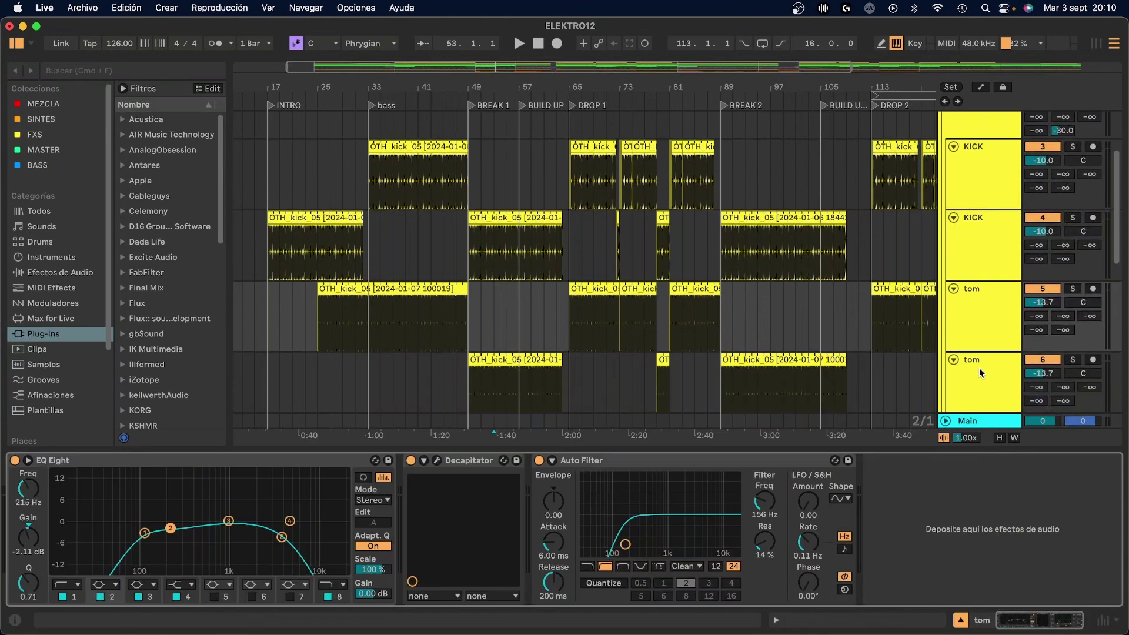
key("shift+Tab")
left_click(980, 362)
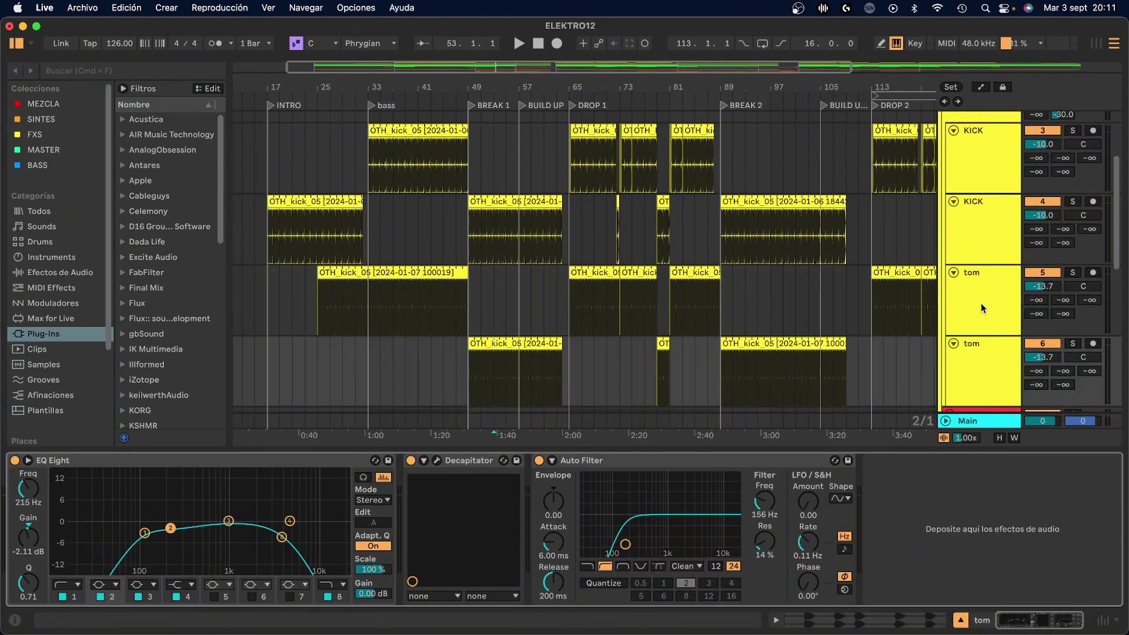
scroll(360, 360, "up", 3)
scroll(551, 362, "down", 2)
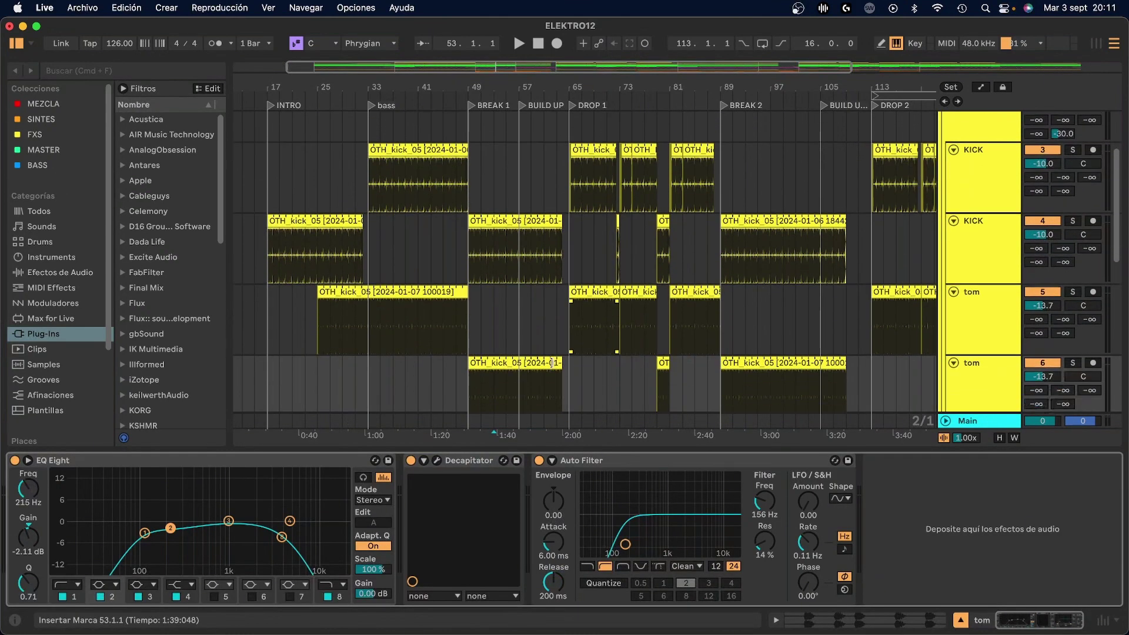
scroll(765, 293, "up", 3)
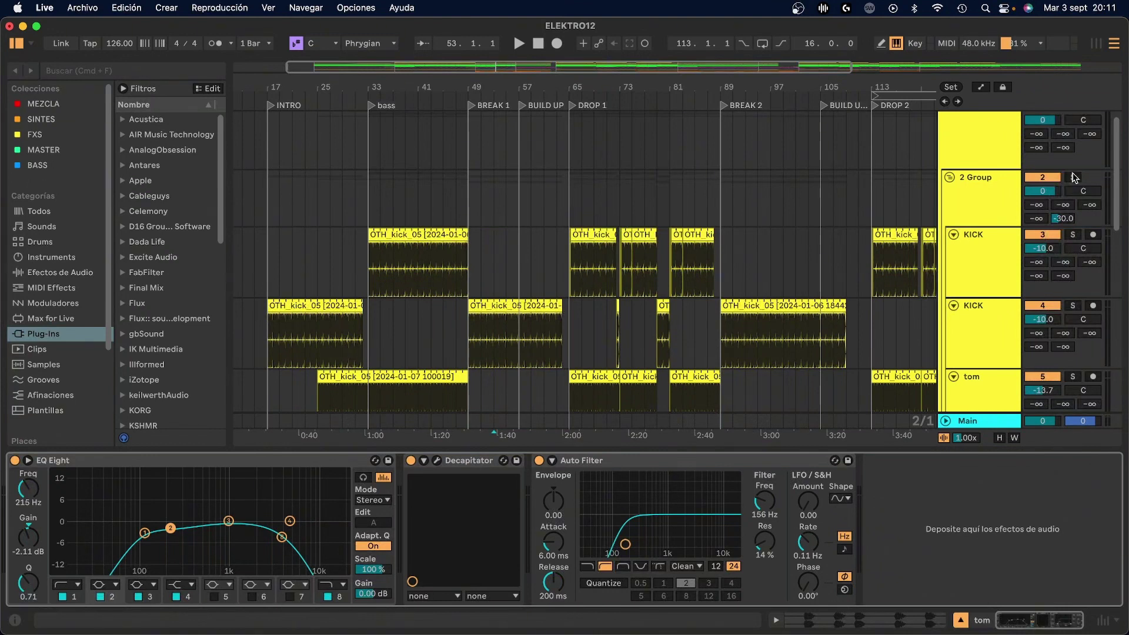
- Solo the 2 Group track and play a short section from the bass marker at bar 33
left_click(1073, 178)
left_click(368, 329)
key("space")
scroll(376, 332, "down", 5)
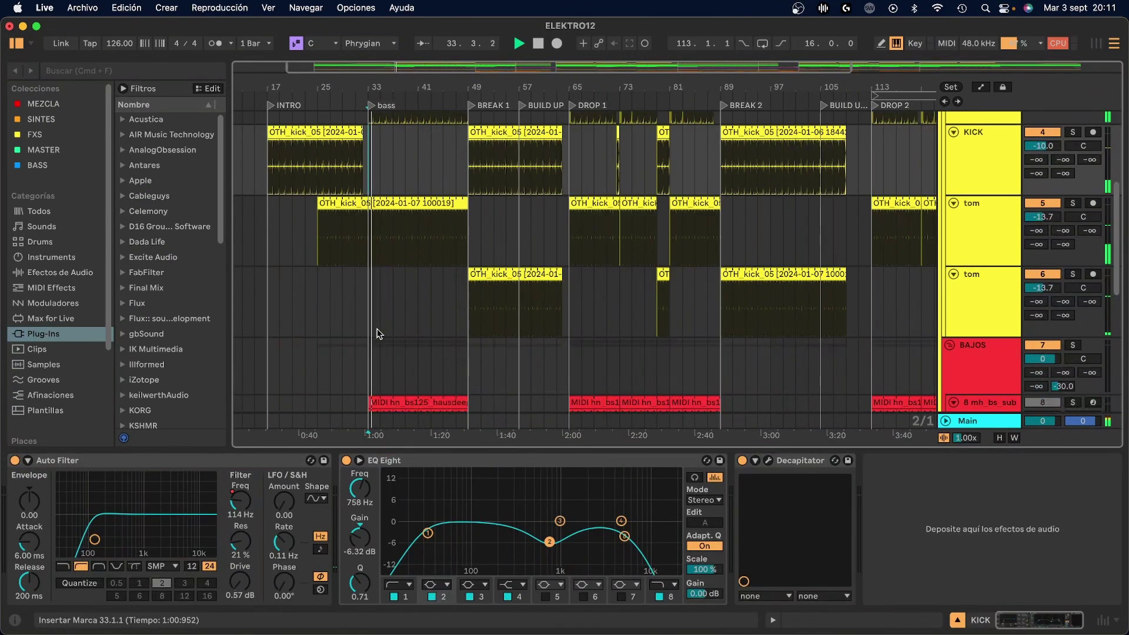
scroll(376, 318, "up", 3)
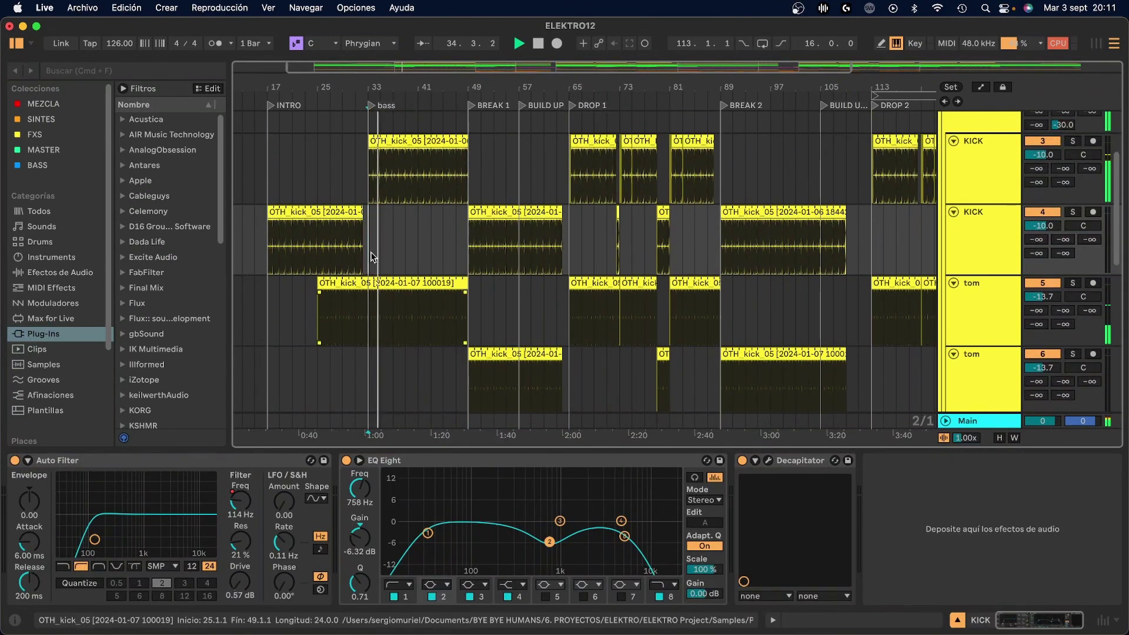
key("space")
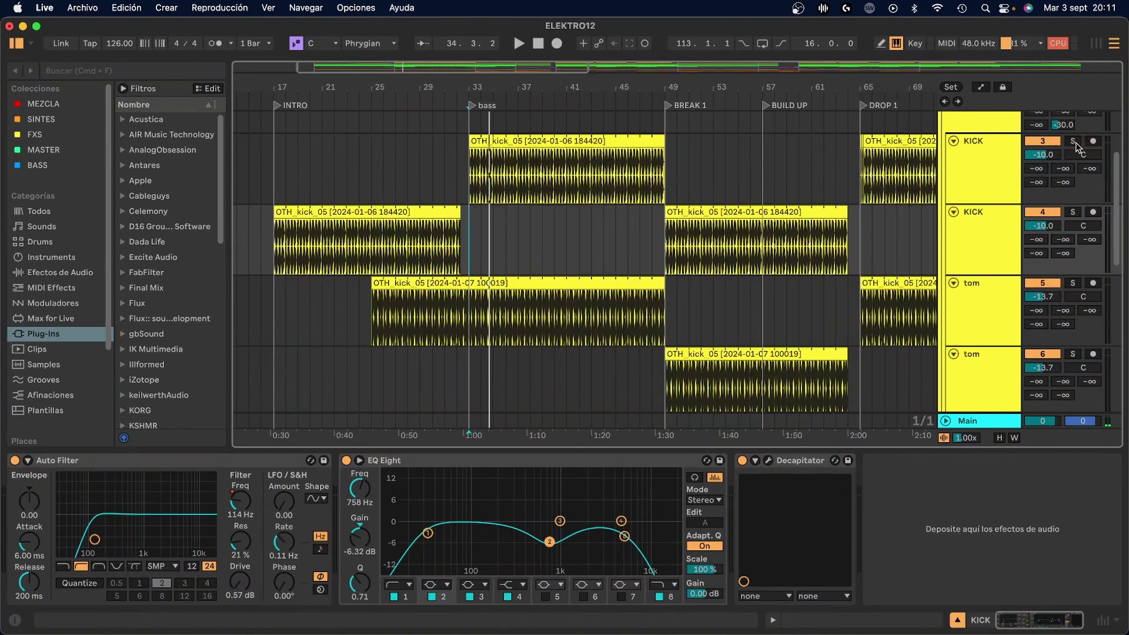
- Solo the first KICK track and listen to it from the bass marker
left_click(1073, 142)
key("space")
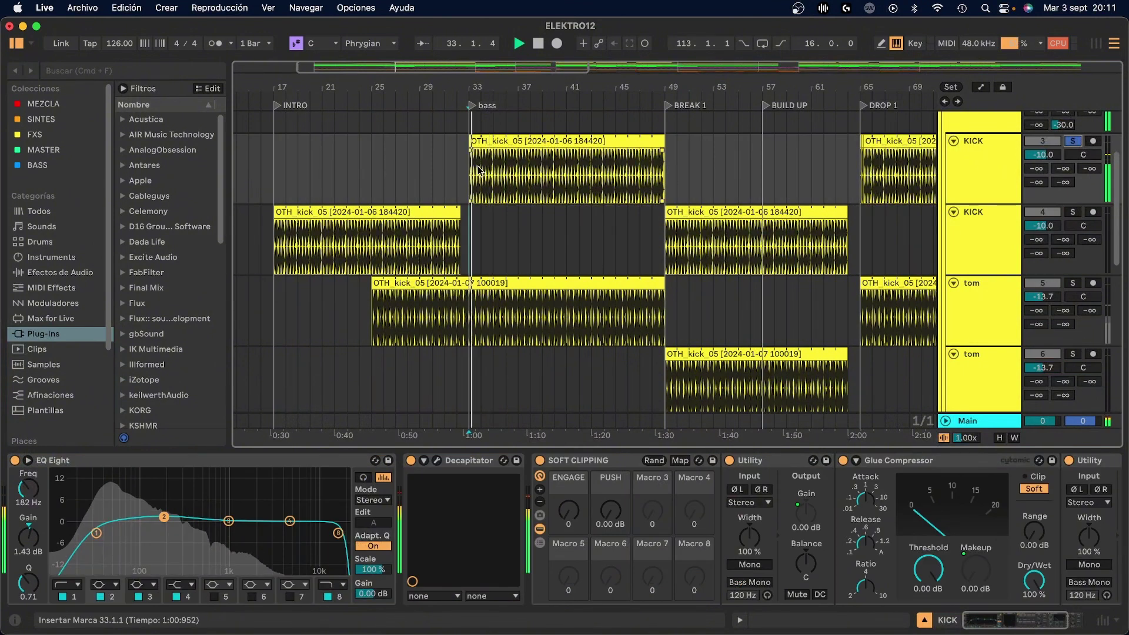
key("space")
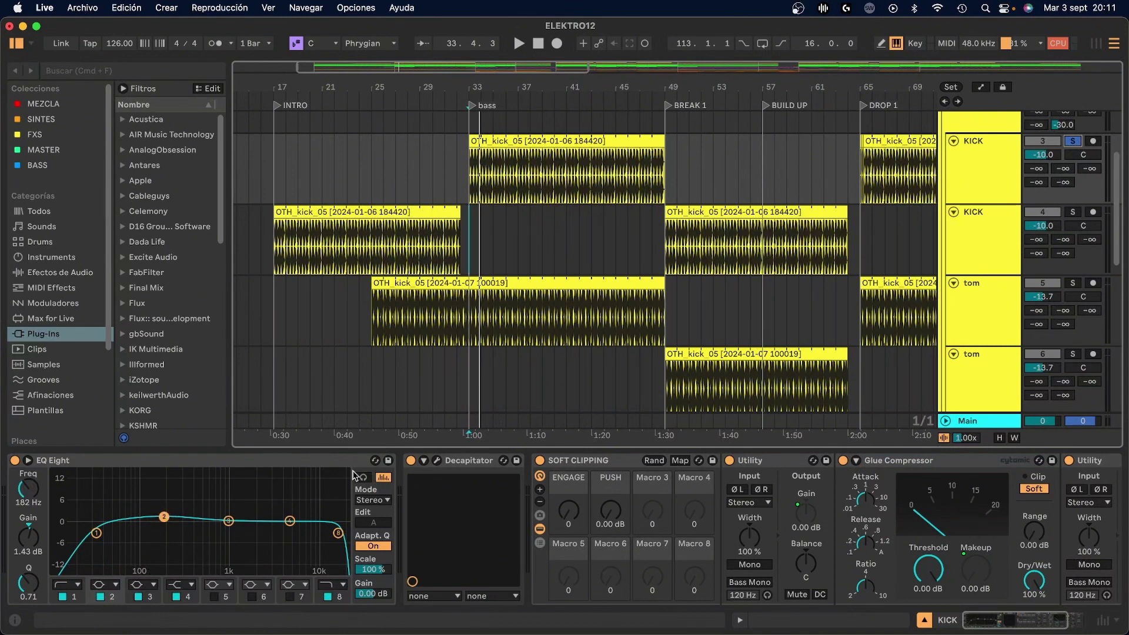
- Open Decapitator on the soloed KICK track and compare the sound with the plug-in off and on during playback
left_click(437, 461)
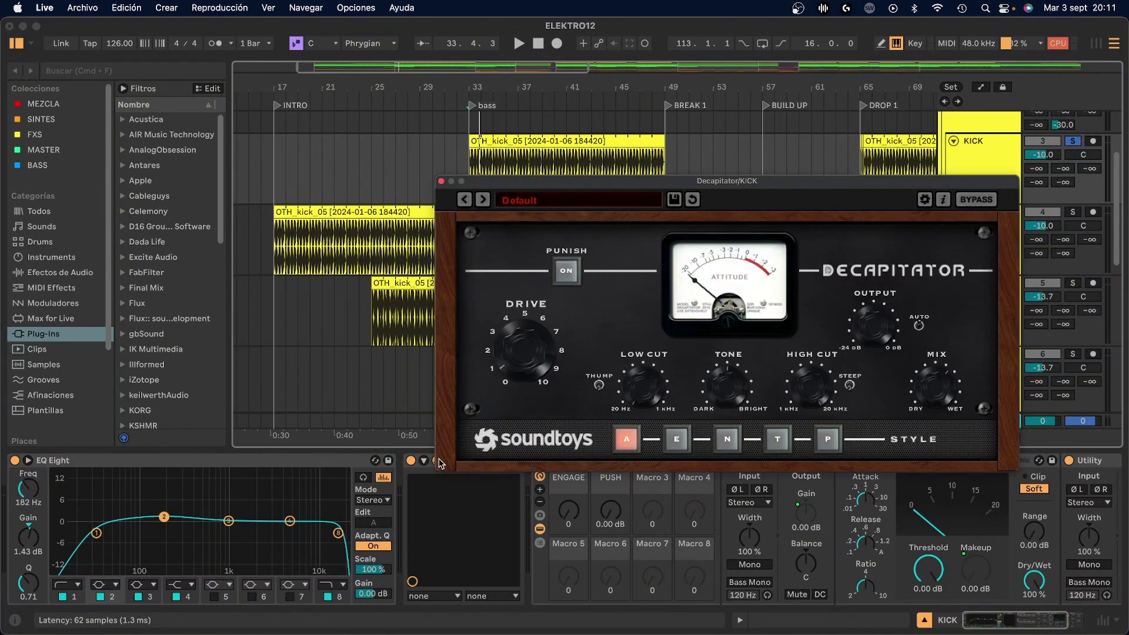
left_click_drag(535, 182, 318, 143)
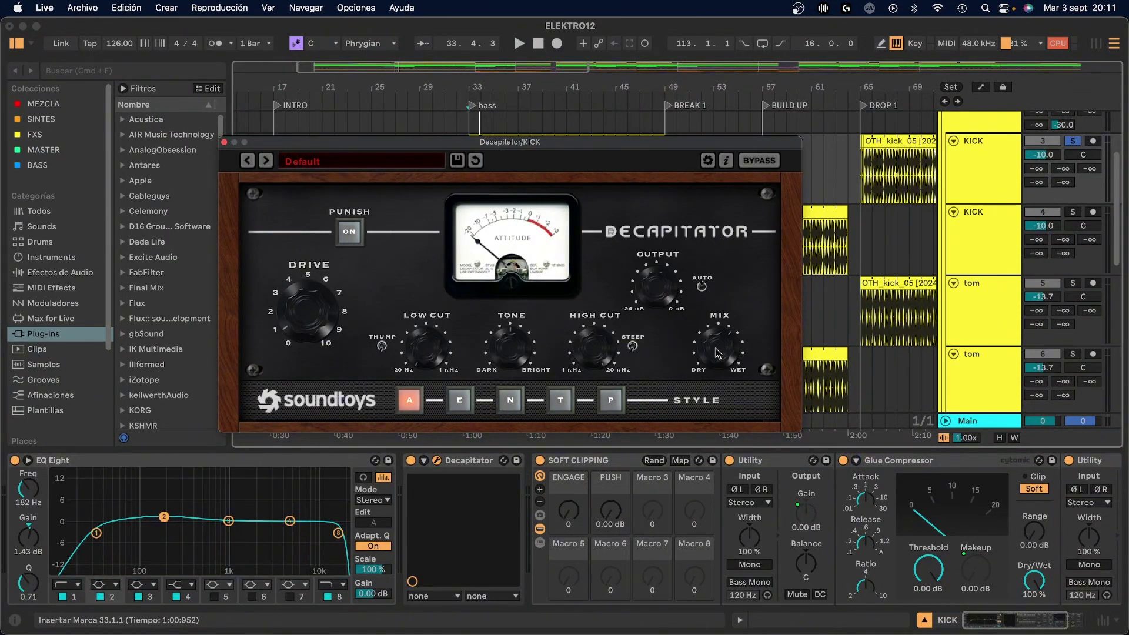
left_click(411, 461)
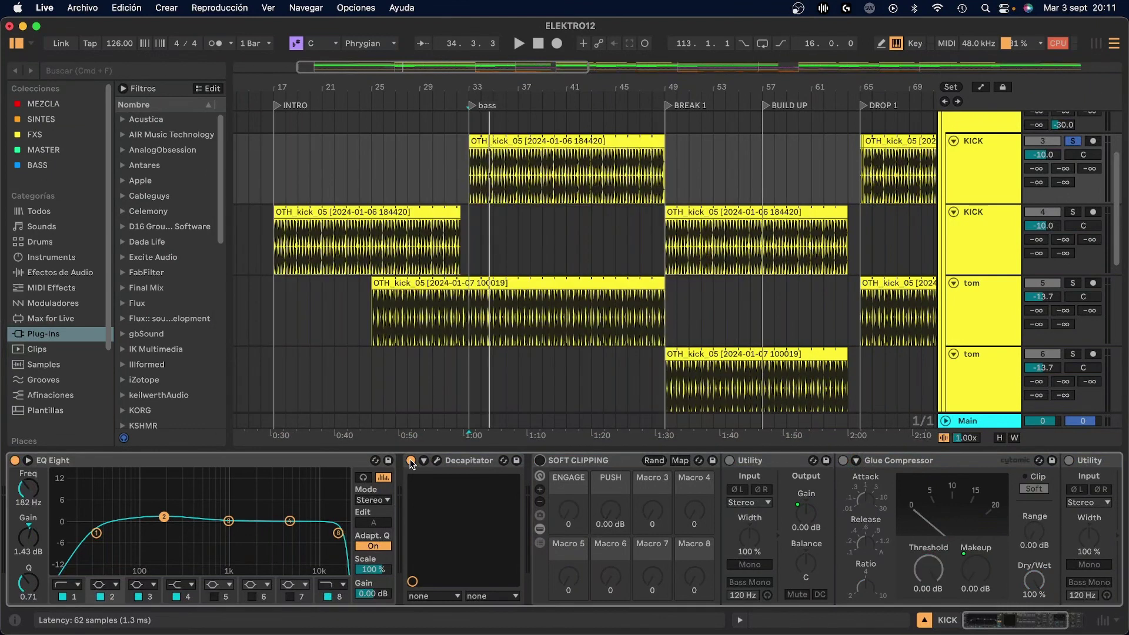
left_click(411, 461)
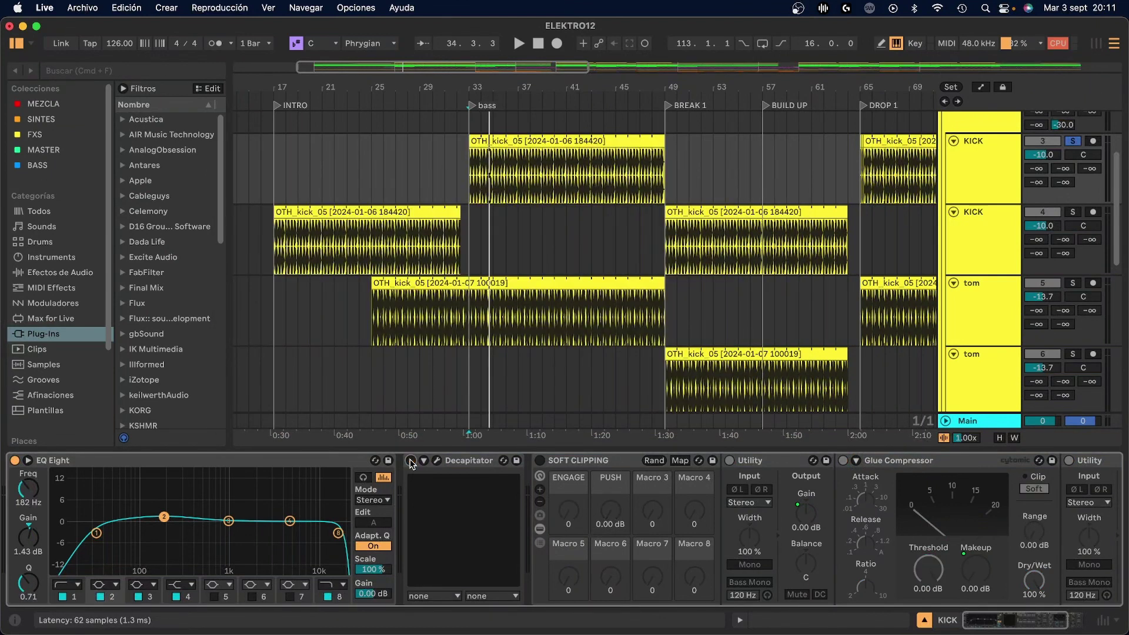
key("space")
left_click(411, 461)
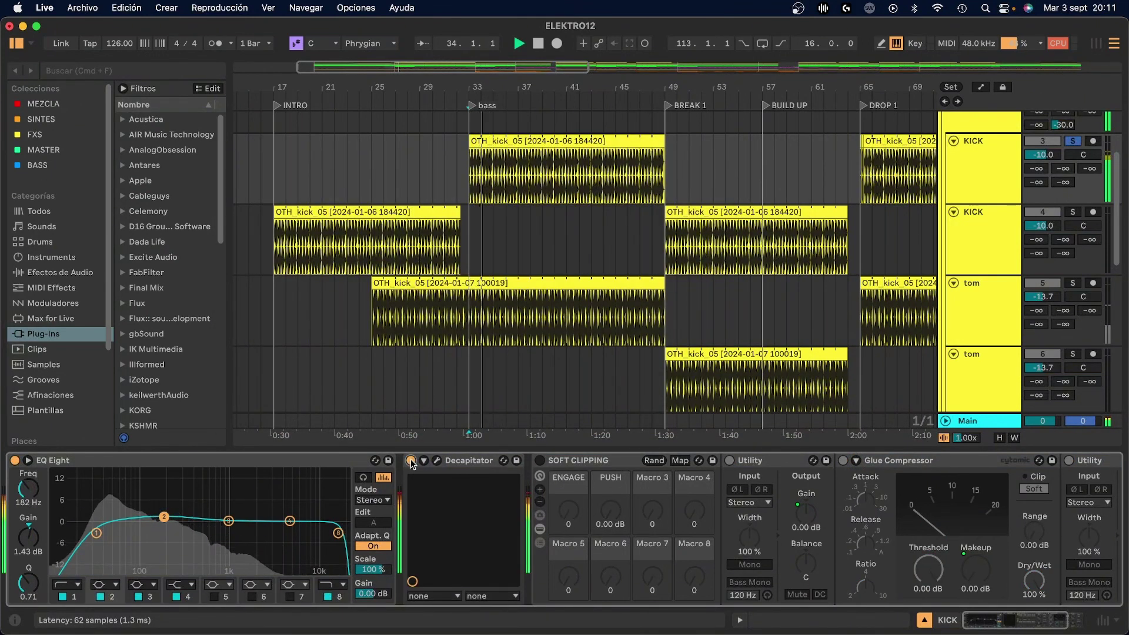
key("space")
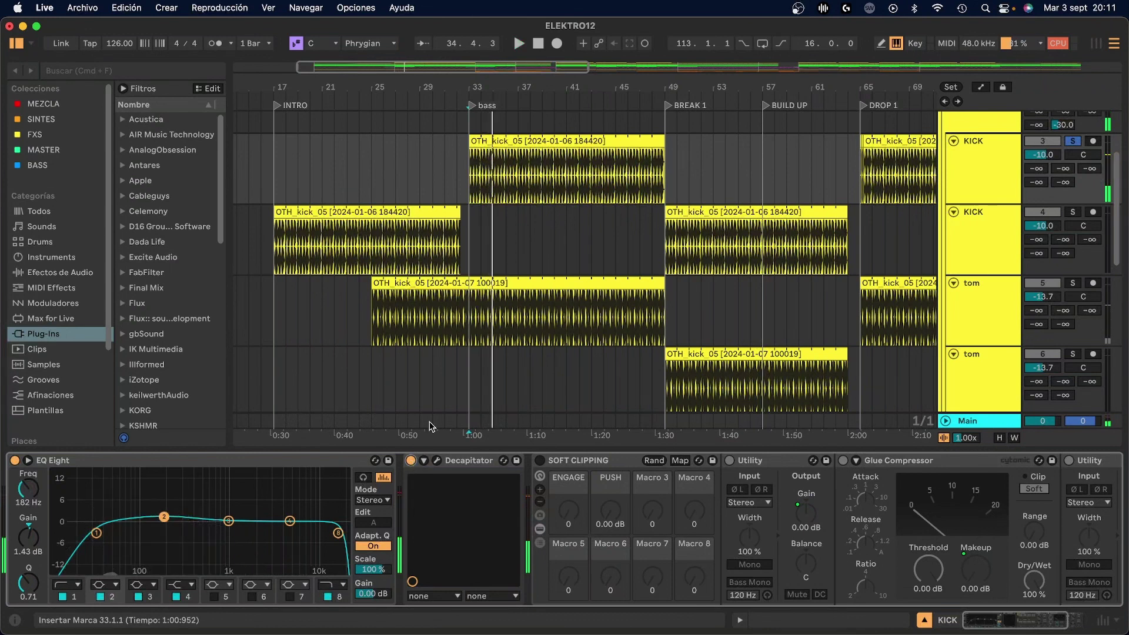
- Turn SOFT CLIPPING, Utility and Glue Compressor back on and show the end of the kick's effect chain
left_click(540, 461)
scroll(647, 529, "right", 5)
scroll(722, 489, "right", 3)
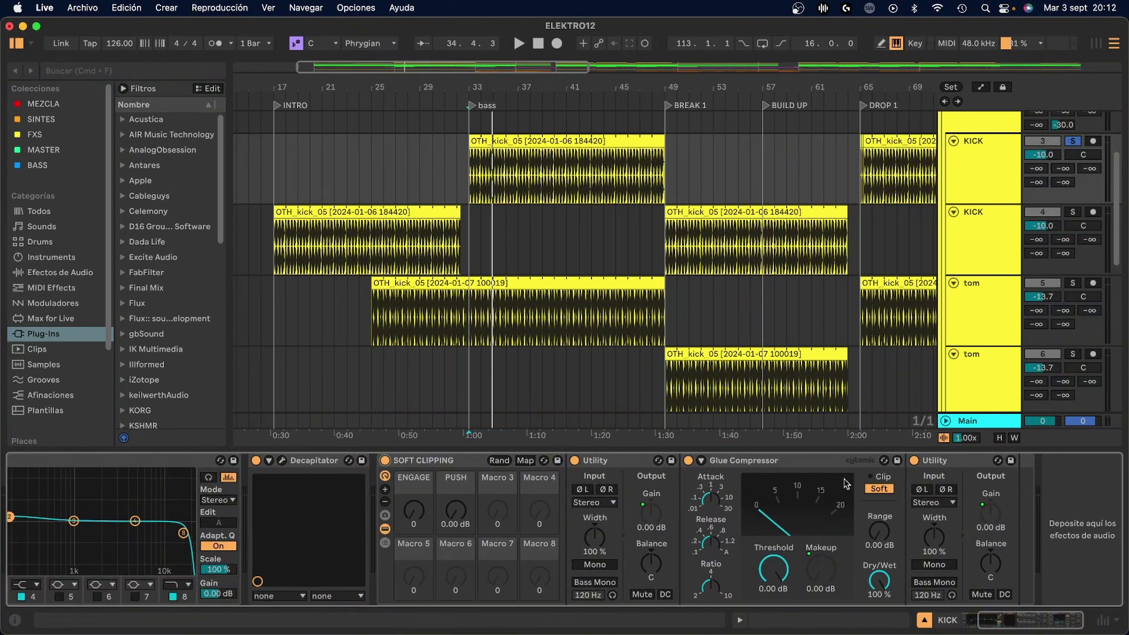
- Select the second KICK track and review its clips across the arrangement from INTRO to FINAL
left_click(275, 241)
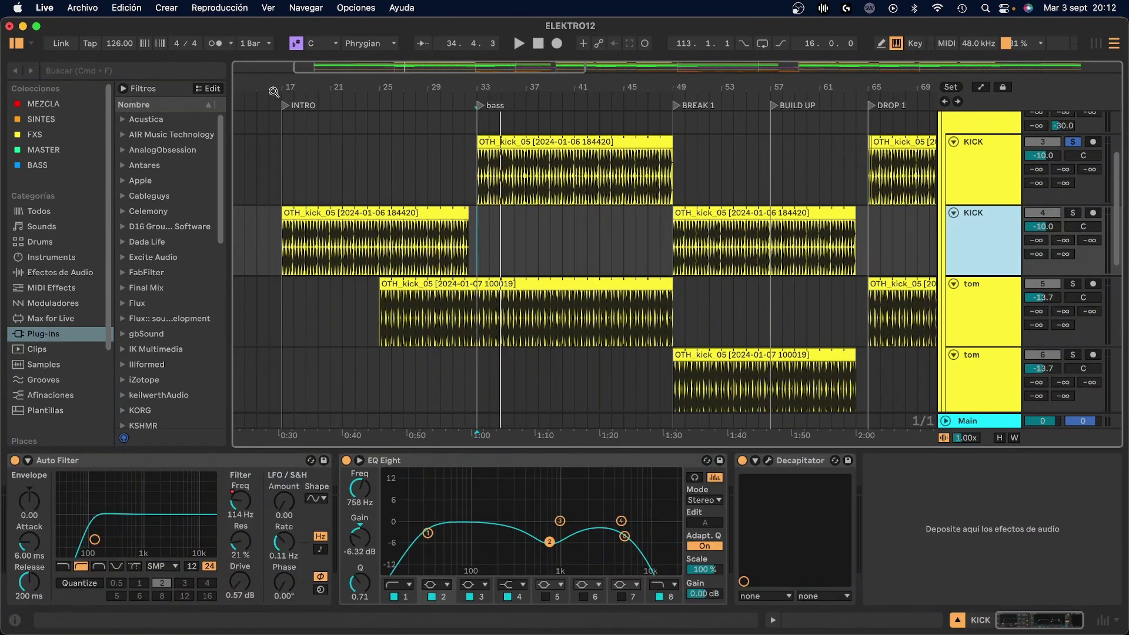
key("plus")
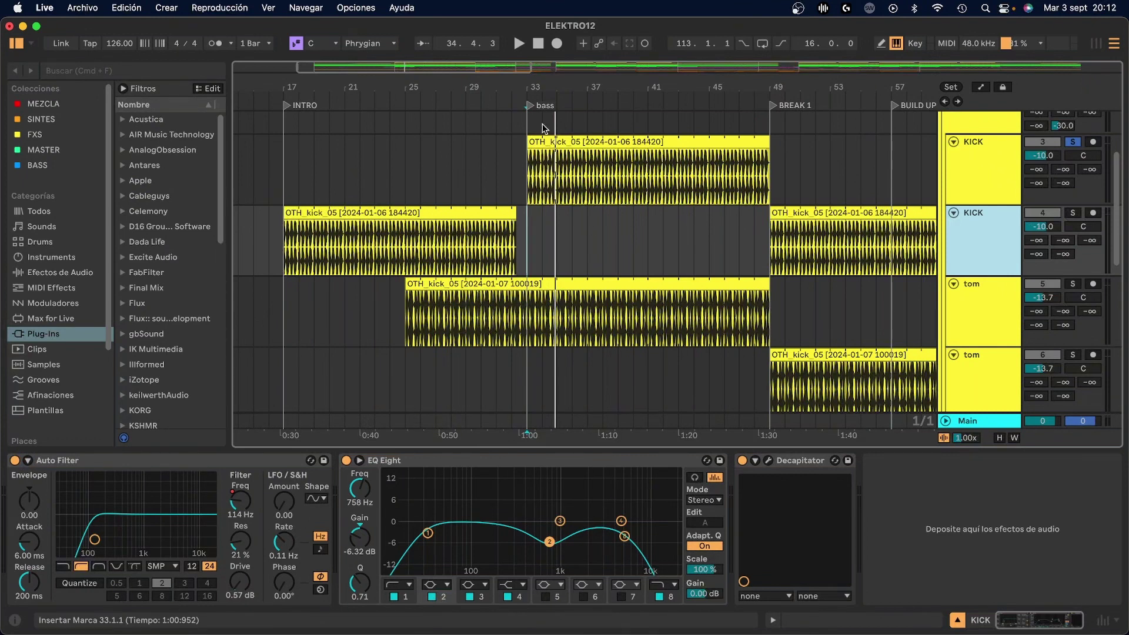
left_click_drag(526, 89, 718, 106)
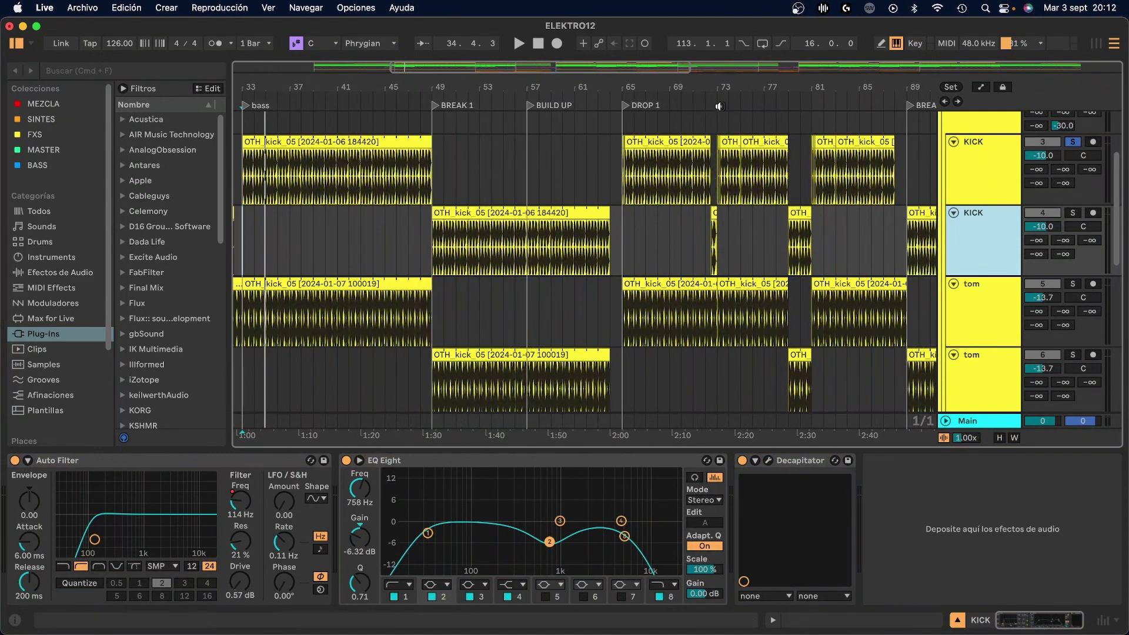
scroll(719, 106, "down", 5)
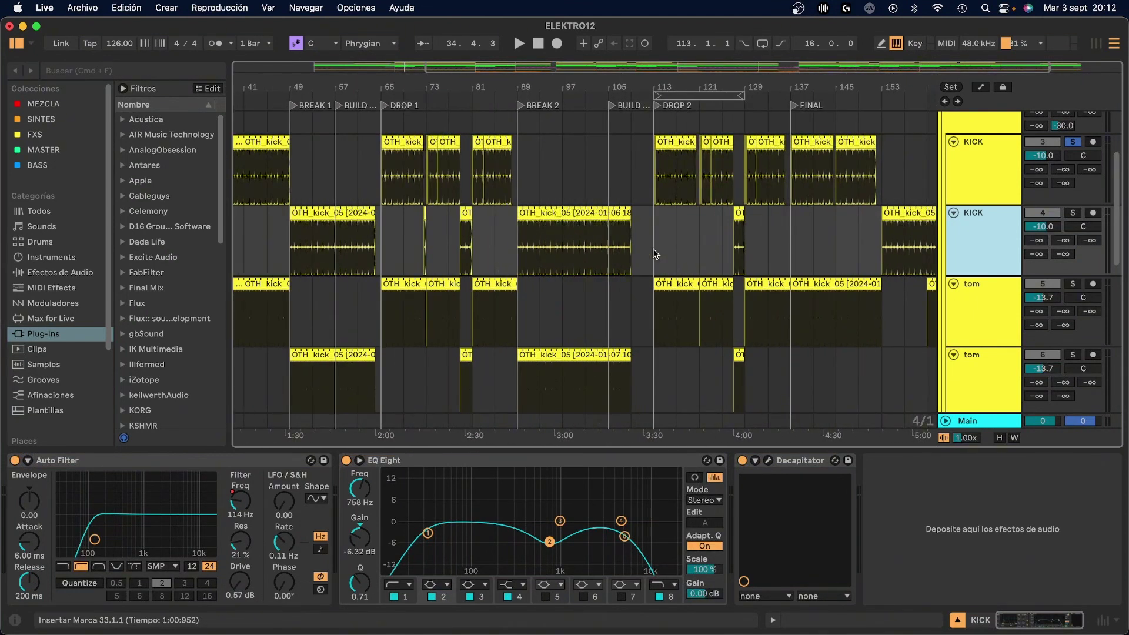
scroll(333, 203, "left", 10)
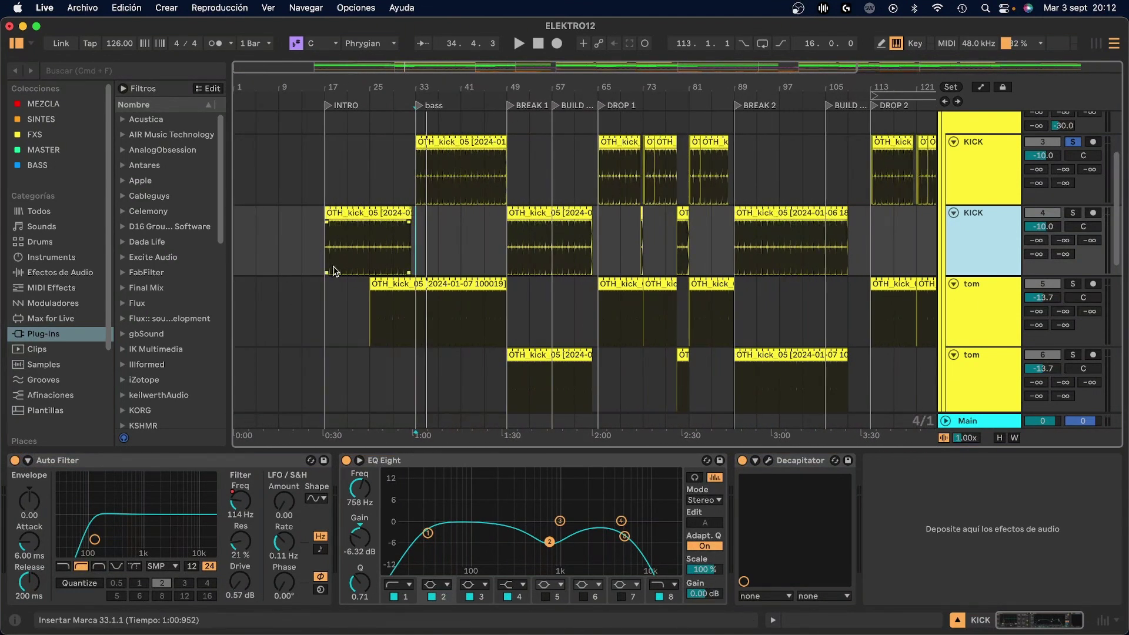
- Solo the second KICK track and play it from INTRO, toggling its EQ Eight to compare the sound
left_click(337, 254)
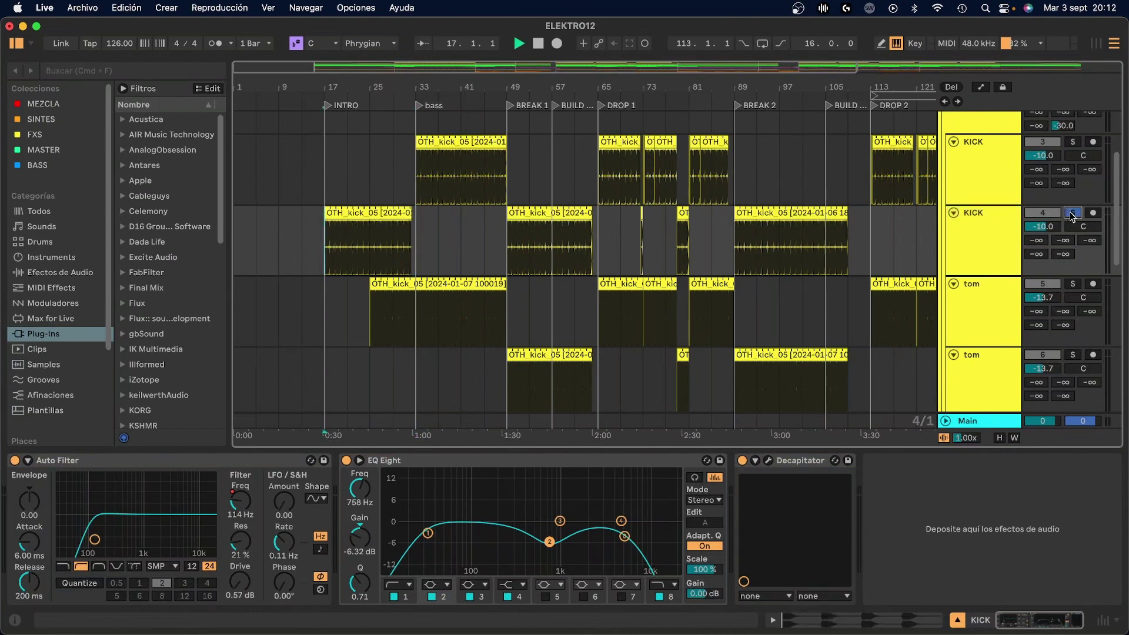
key("space")
left_click(346, 460)
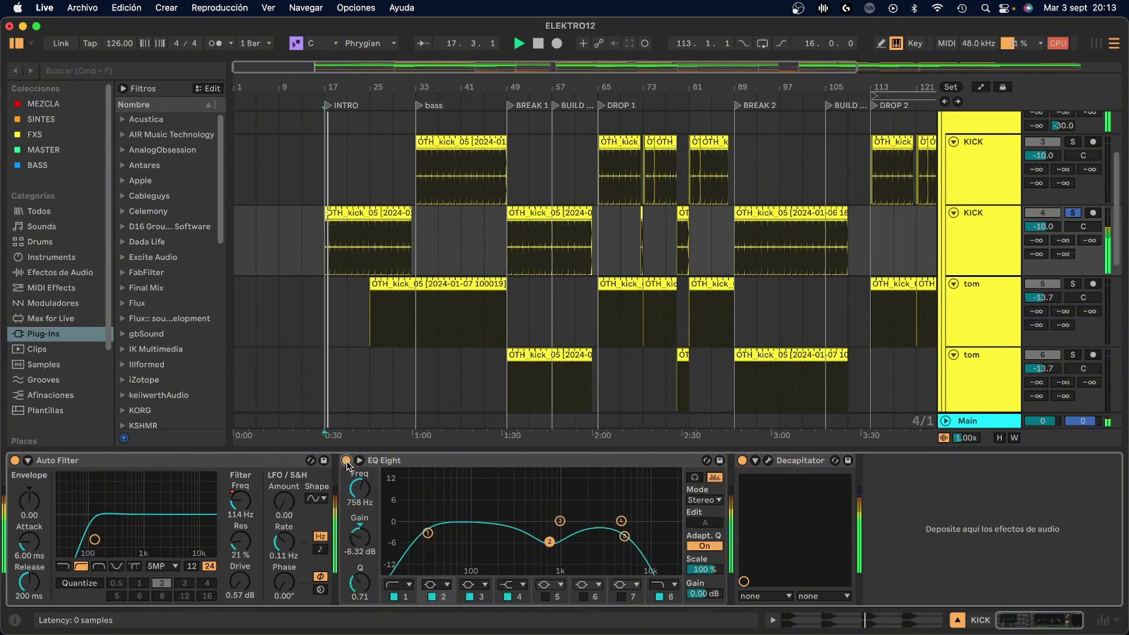
- Add the first tom track to the solo and review the clips of both tom tracks
left_click(954, 284)
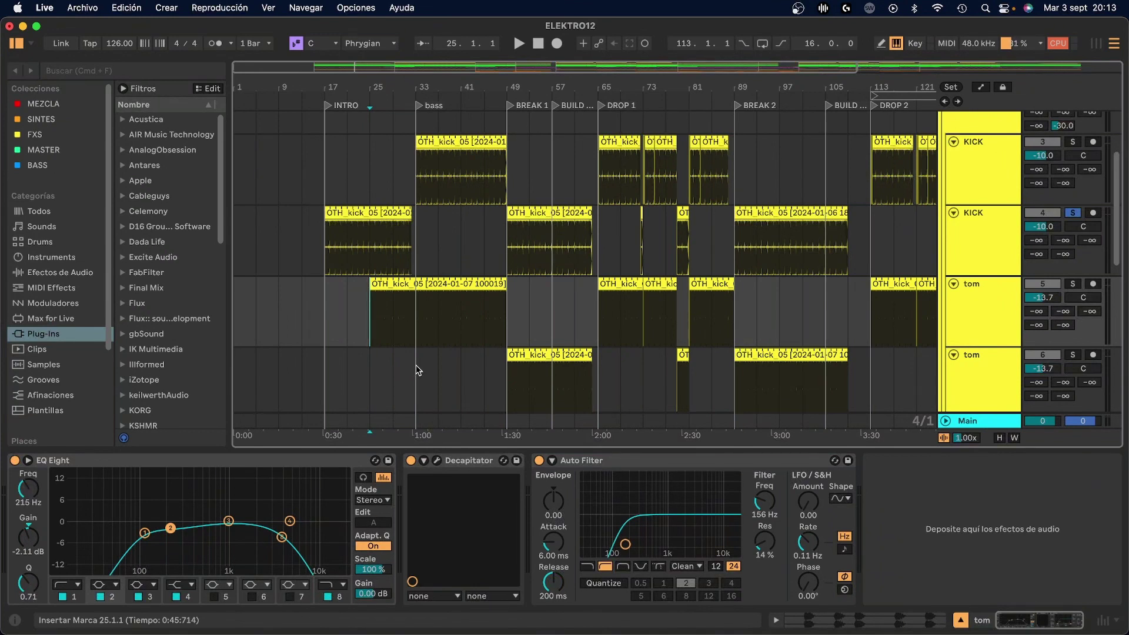
scroll(391, 320, "down", 1)
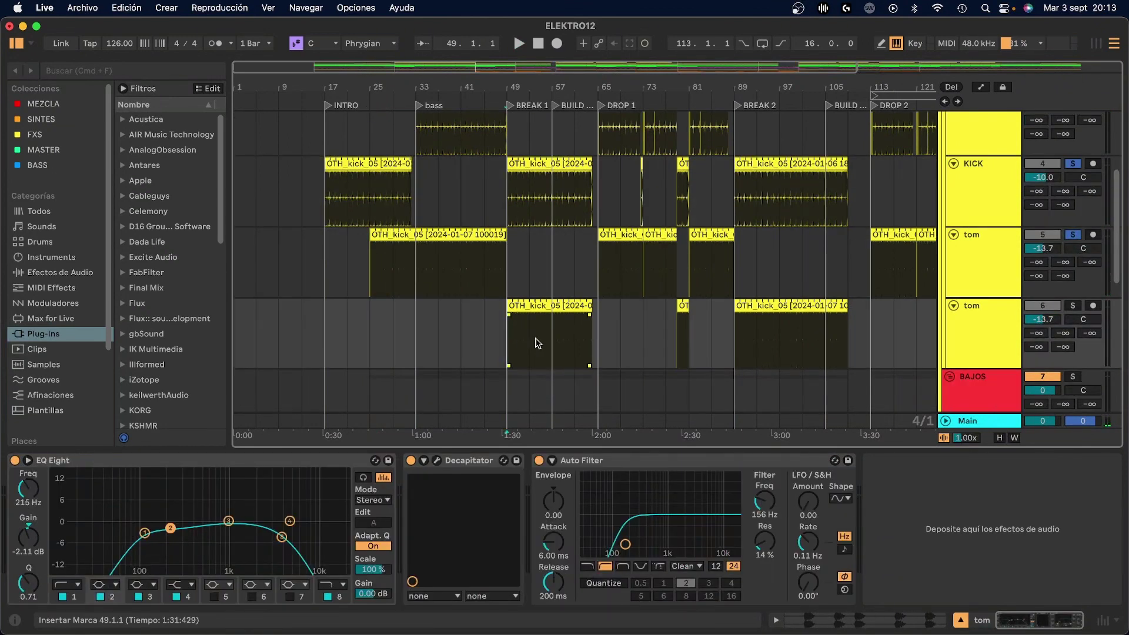
scroll(515, 227, "down", 2)
- Zoom in on bar 33 and compare the first KICK's waveform with the tom clip's transients
left_click(469, 209)
left_click_drag(417, 91, 419, 288)
scroll(496, 167, "up", 6)
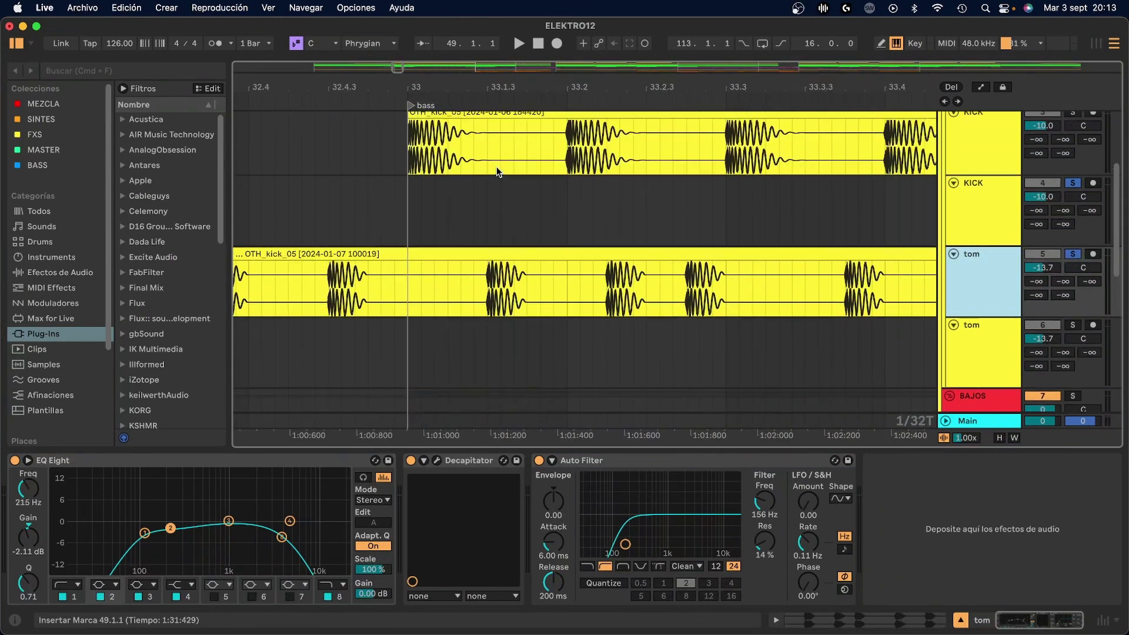
left_click(554, 176)
key("Down")
key("Down")
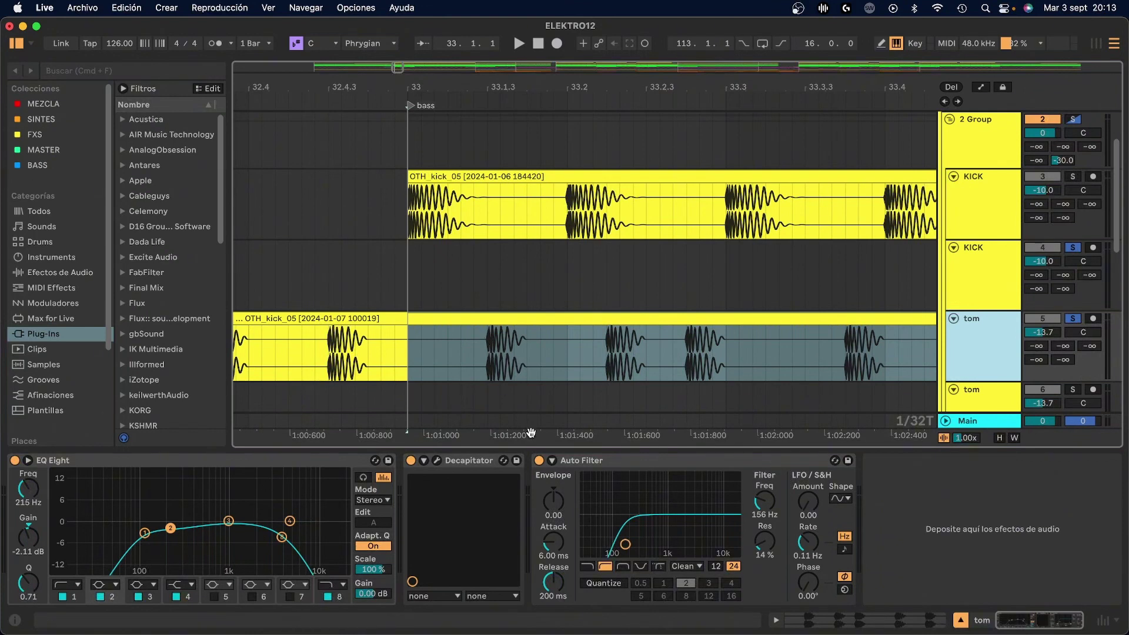
- Open the first tom clip's sample settings and set its Beats transient envelope to 0 while auditioning the clip
double_click(496, 320)
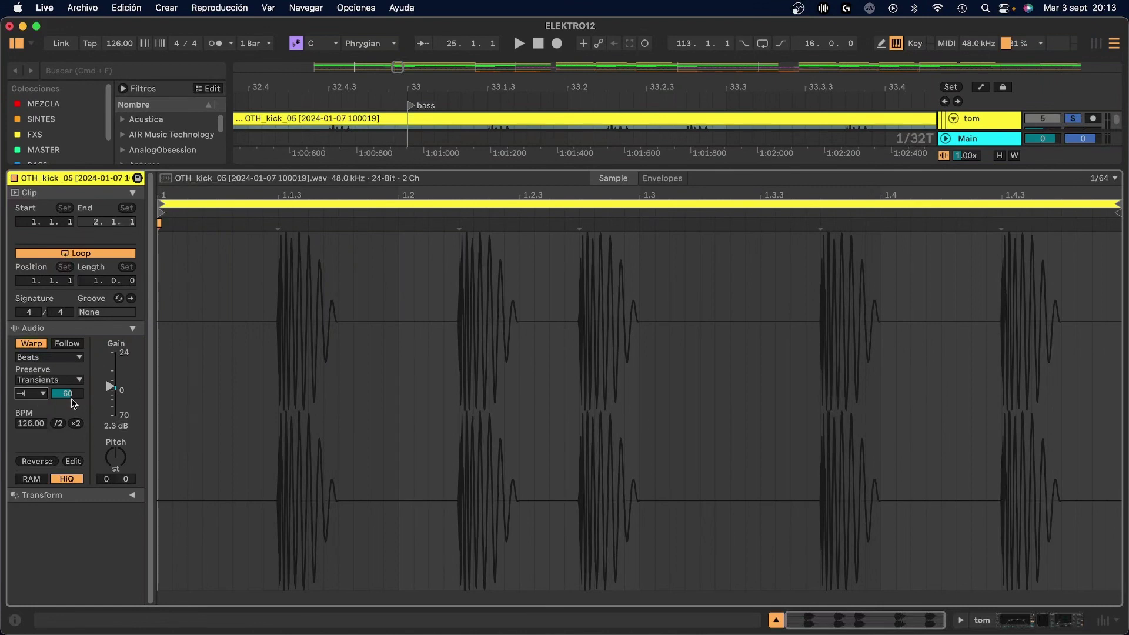
key("space")
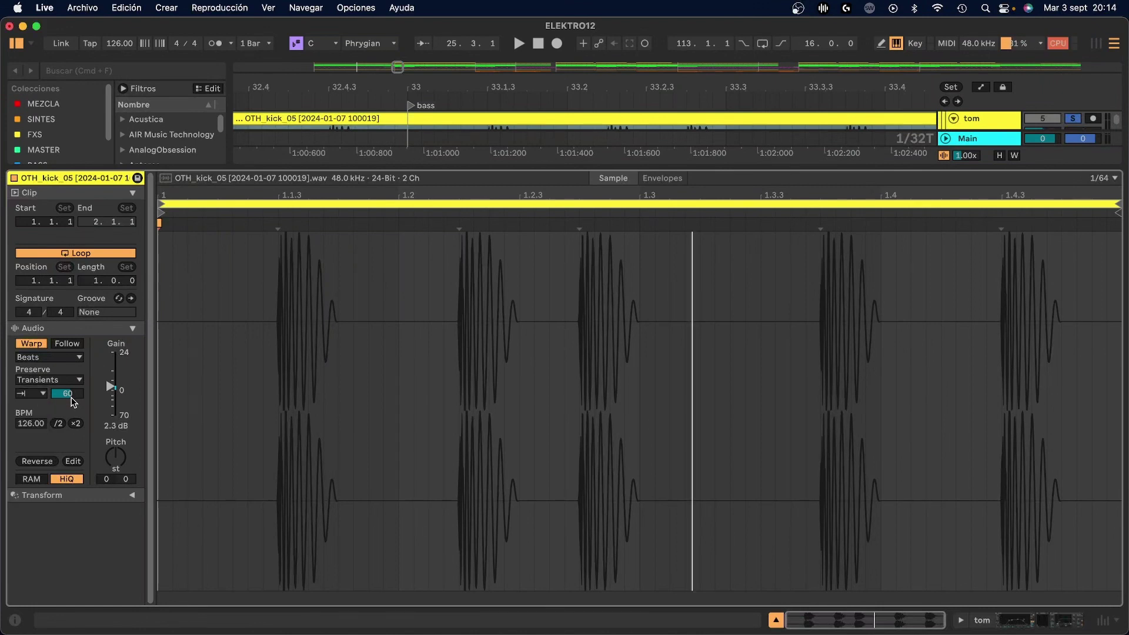
left_click_drag(72, 402, 70, 452)
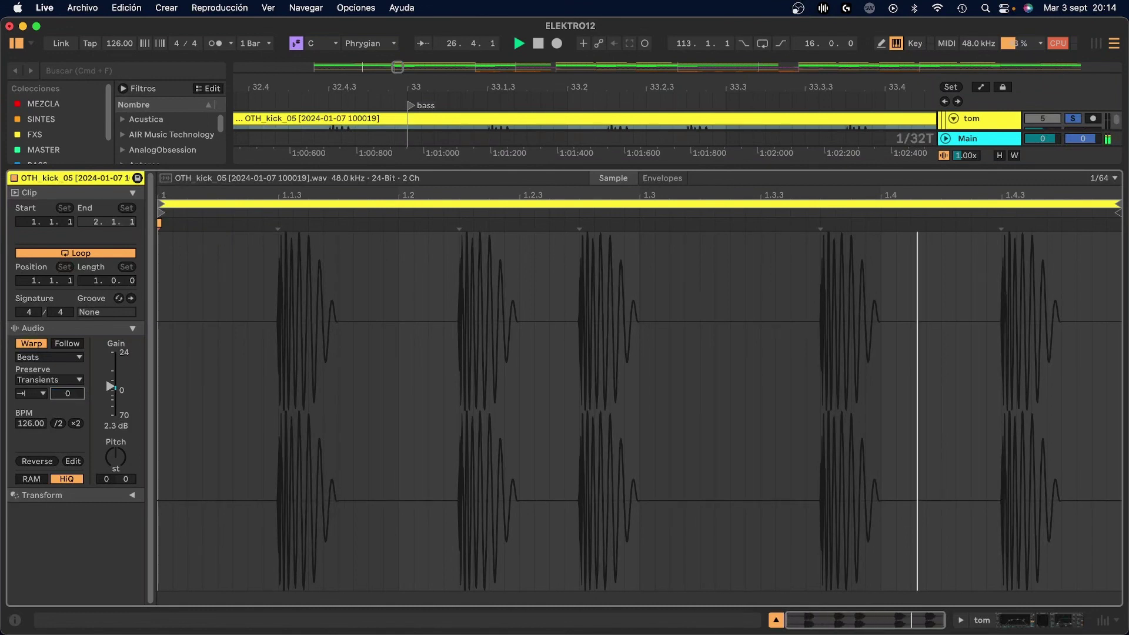
key("space")
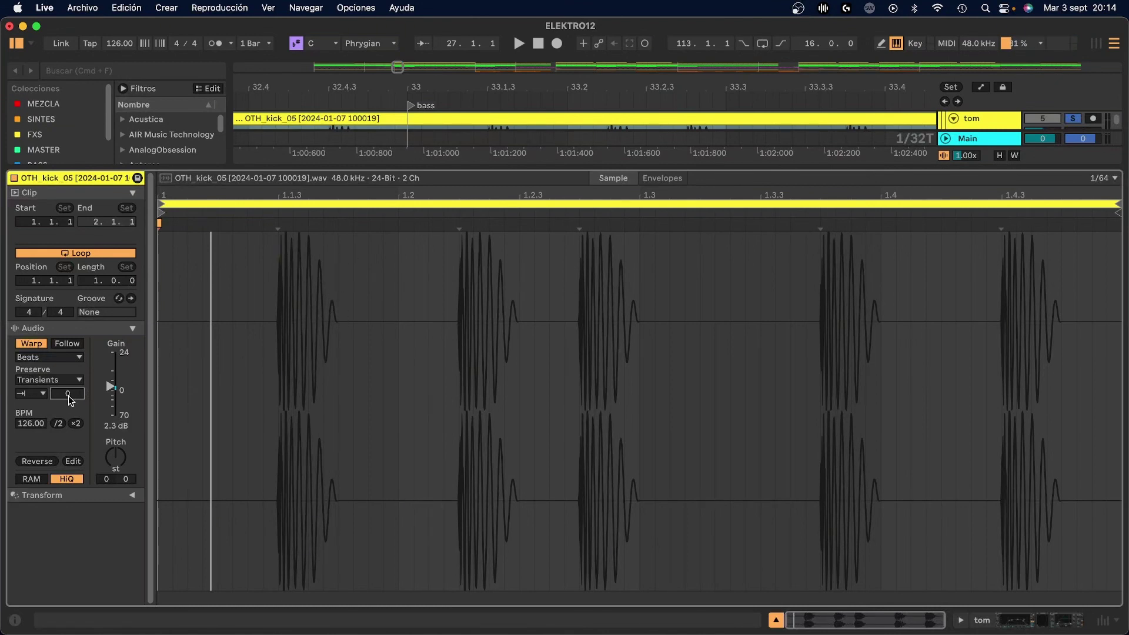
- Audition the tom clip and raise its Beats transient envelope above 0
key("space")
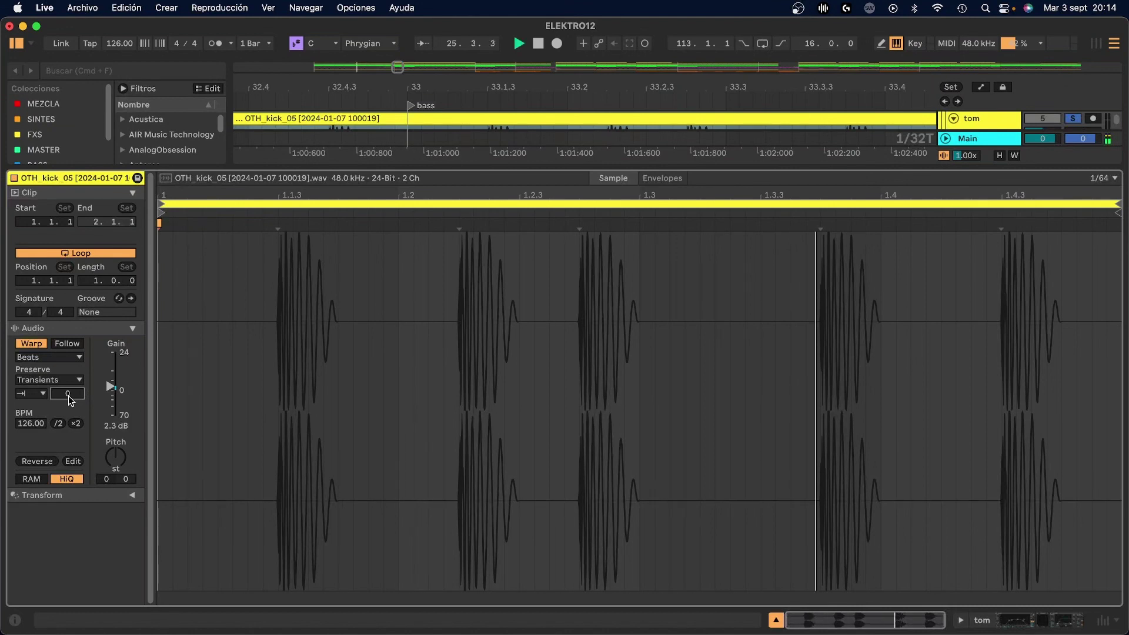
left_click_drag(69, 398, 68, 353)
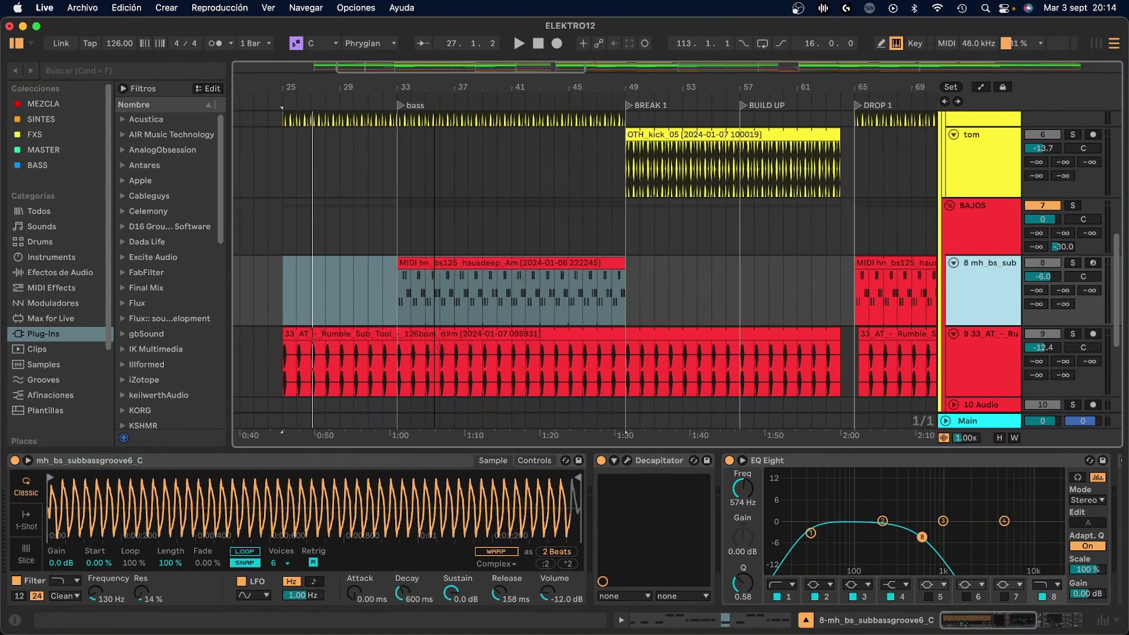
- Solo the 8 mh_bs_sub bass track and play its part from the bass marker
left_click(247, 552)
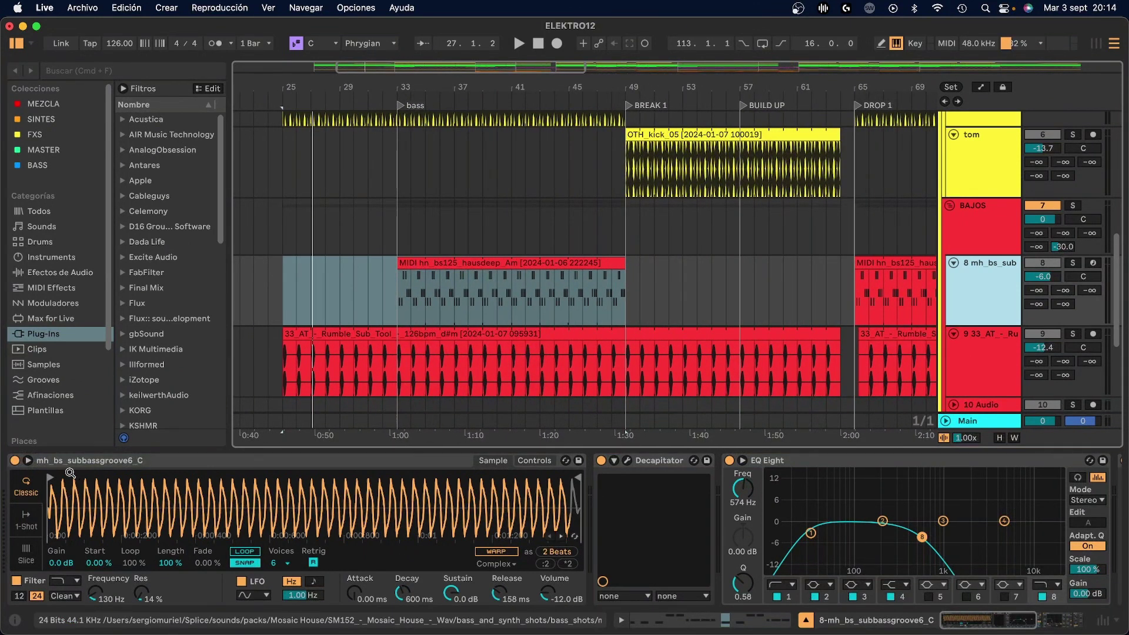
left_click_drag(389, 77, 391, 112)
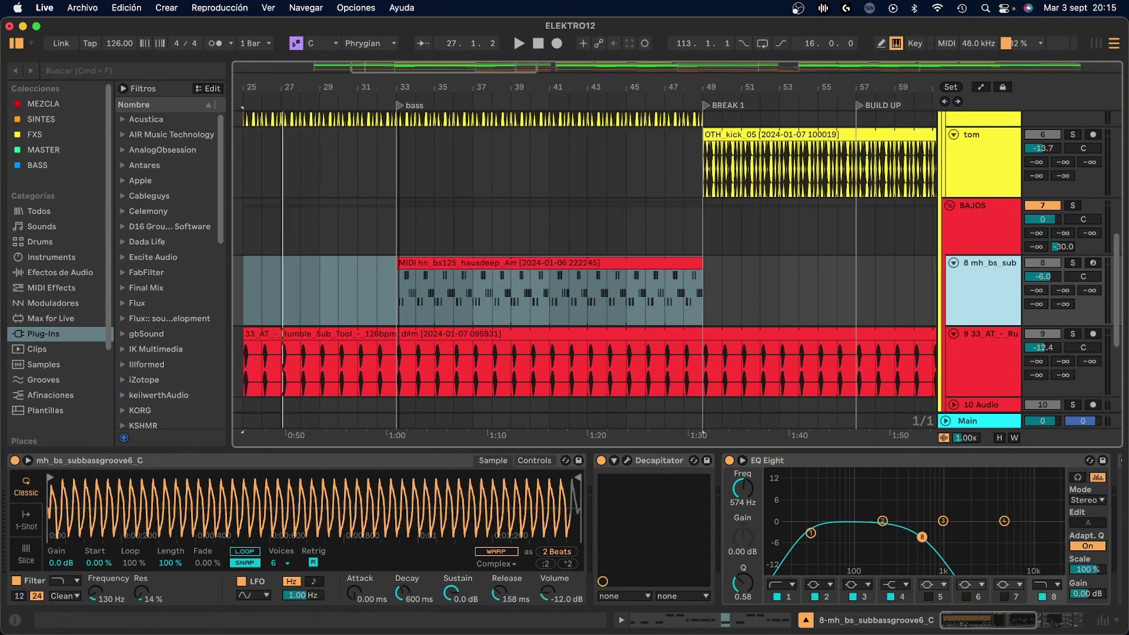
left_click(1073, 262)
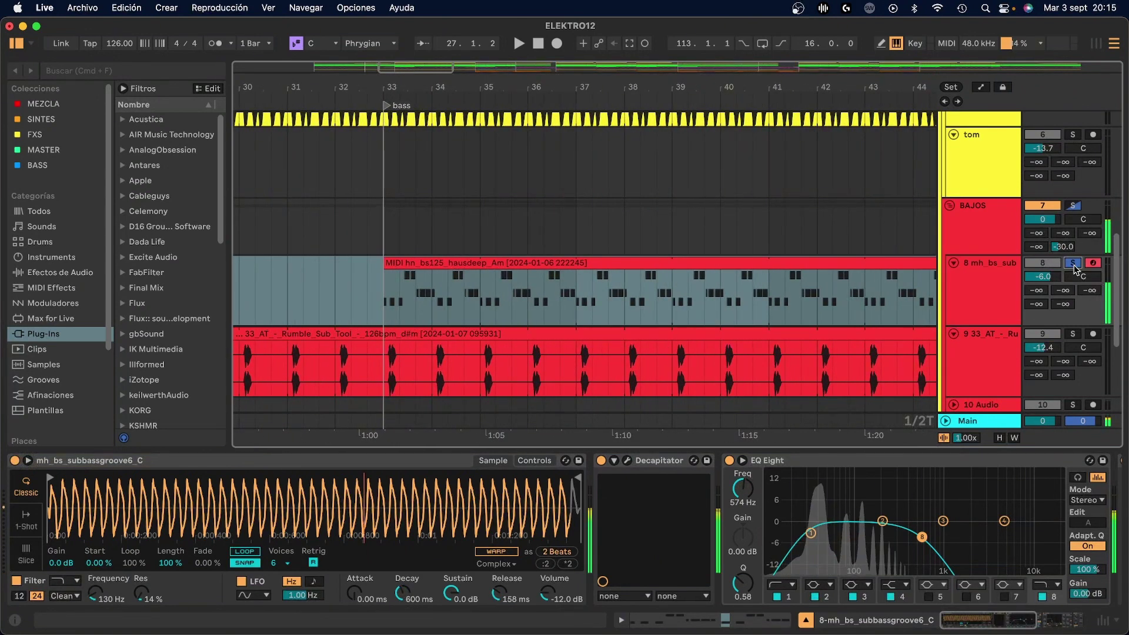
- Open the sub bass MIDI clip at bar 33 and audition its notes
double_click(530, 293)
scroll(215, 333, "up", 1)
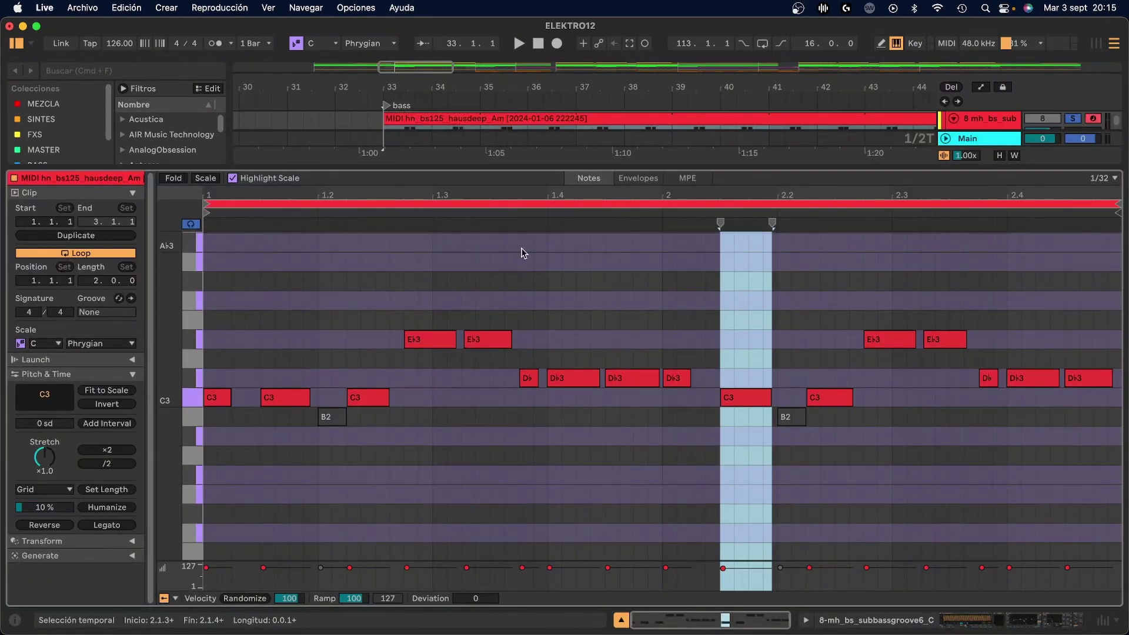
key("space")
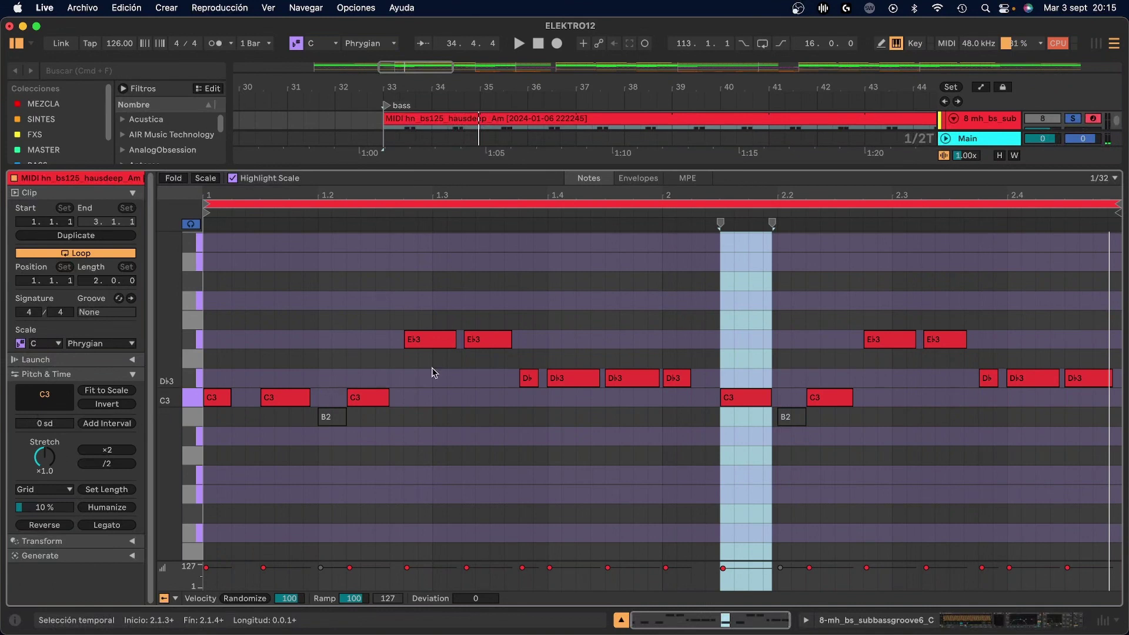
- Return to the sub bass track's device chain and inspect the Decapitator plug-in's settings, closing its window when done
left_click(620, 620)
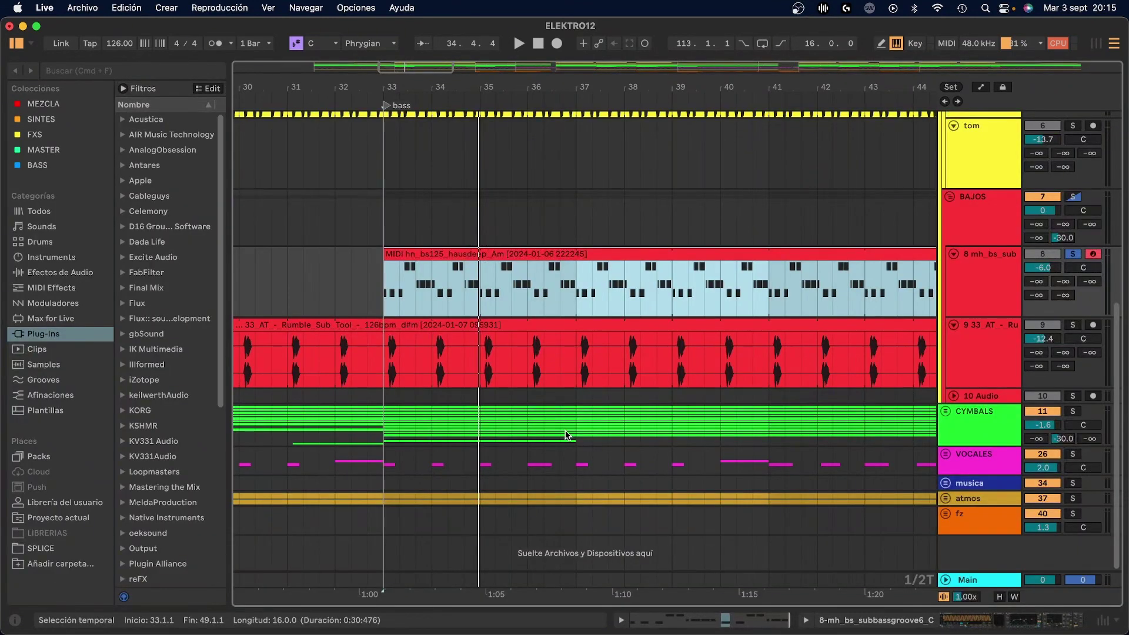
scroll(566, 435, "up", 4)
double_click(970, 308)
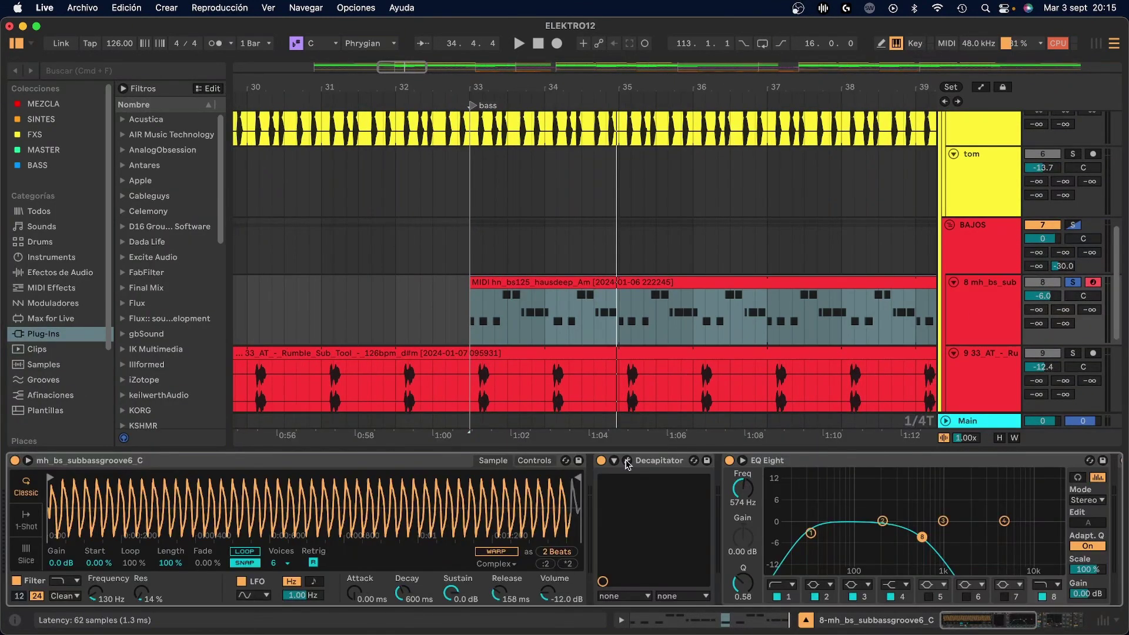
left_click(627, 461)
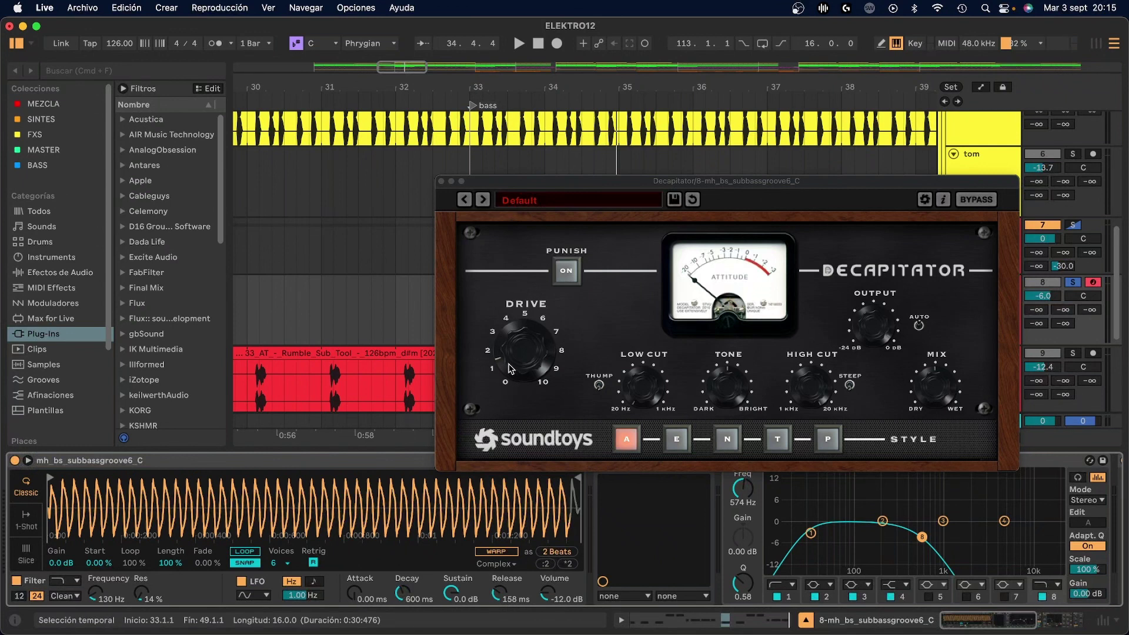
left_click(443, 182)
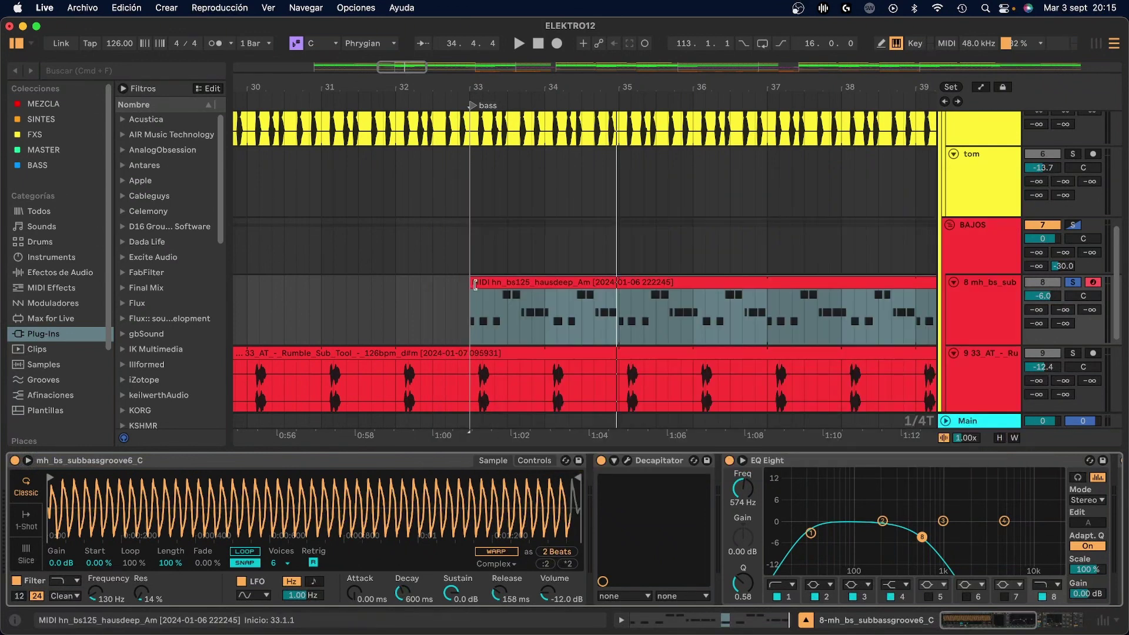
- Review the rest of the sub bass chain: EQ Eight, Auto Filter with its circuit types, and Utility's Bass Mono
scroll(477, 465, "right", 8)
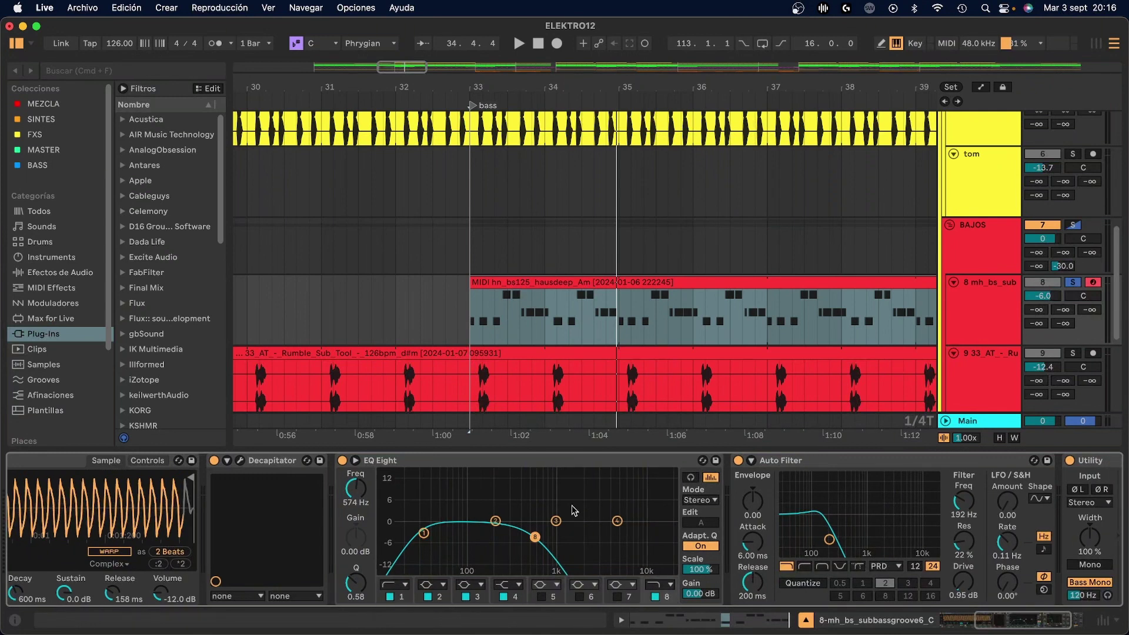
scroll(574, 510, "right", 3)
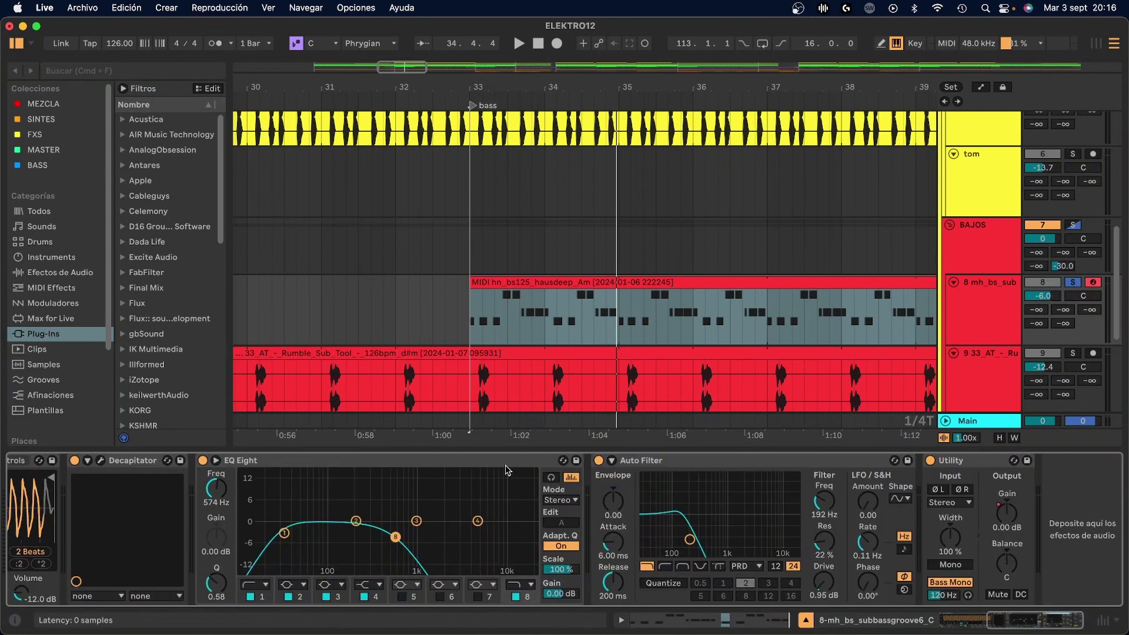
left_click(674, 465)
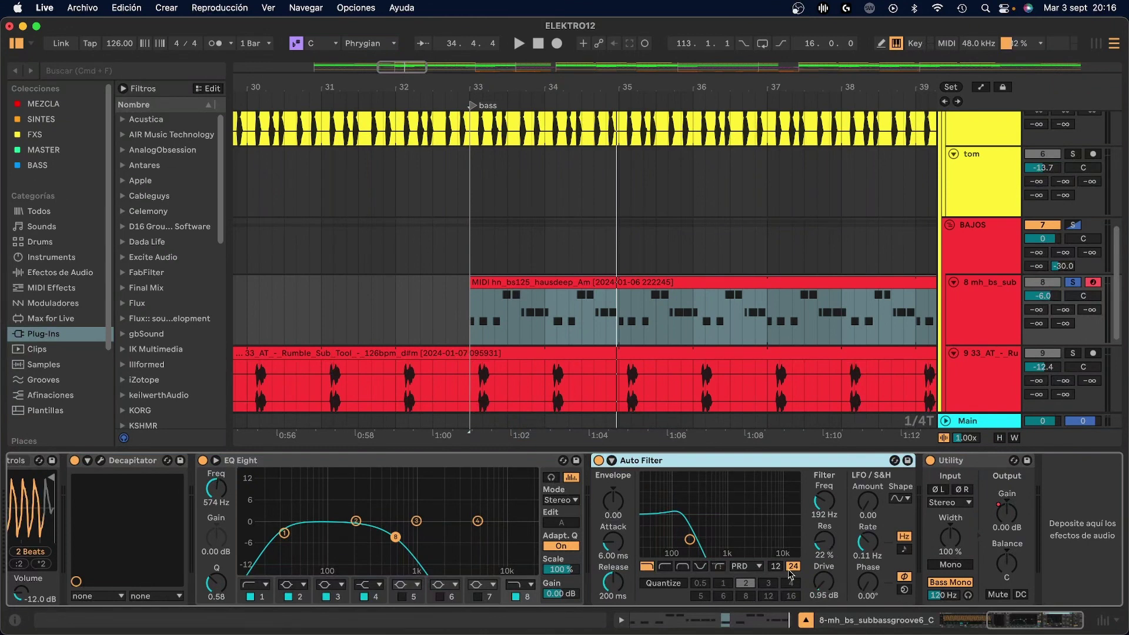
left_click(753, 566)
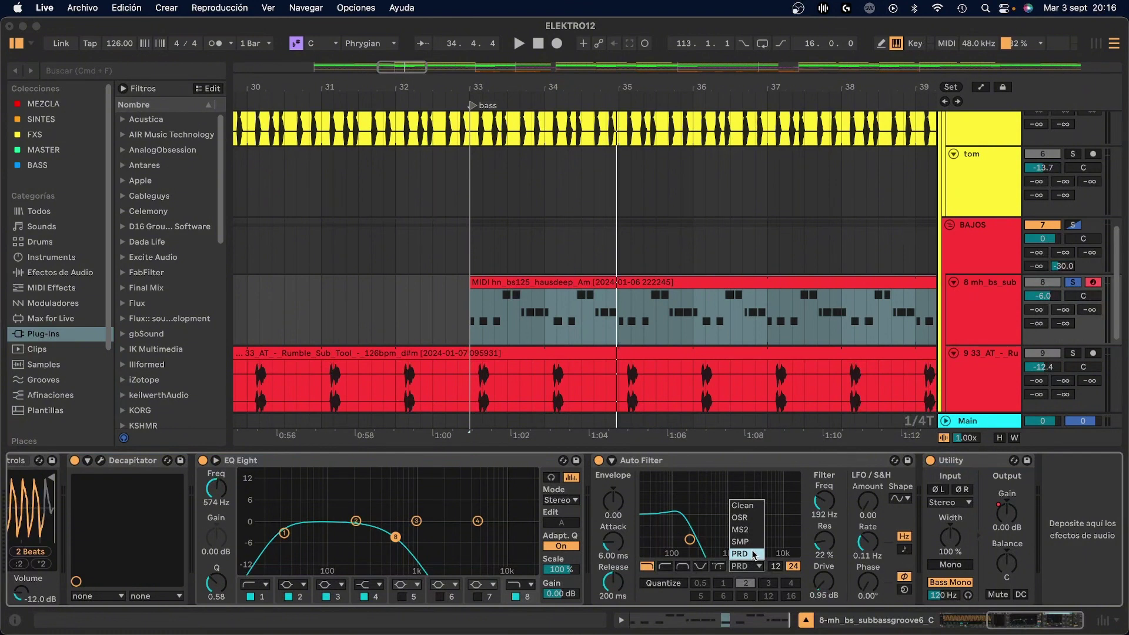
left_click(755, 571)
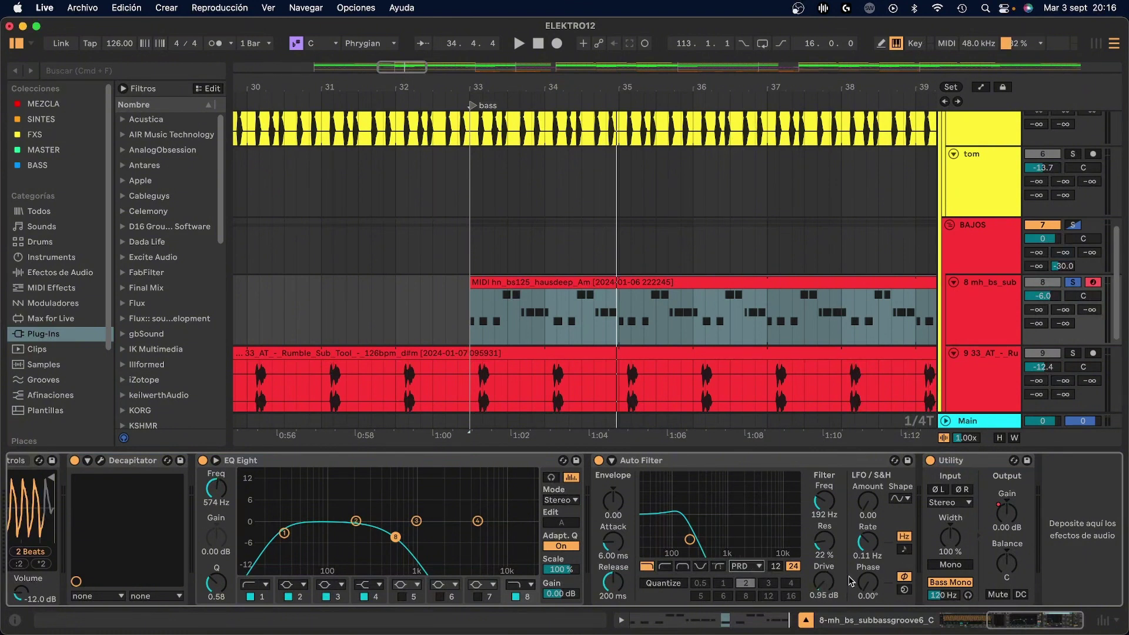
left_click(971, 529)
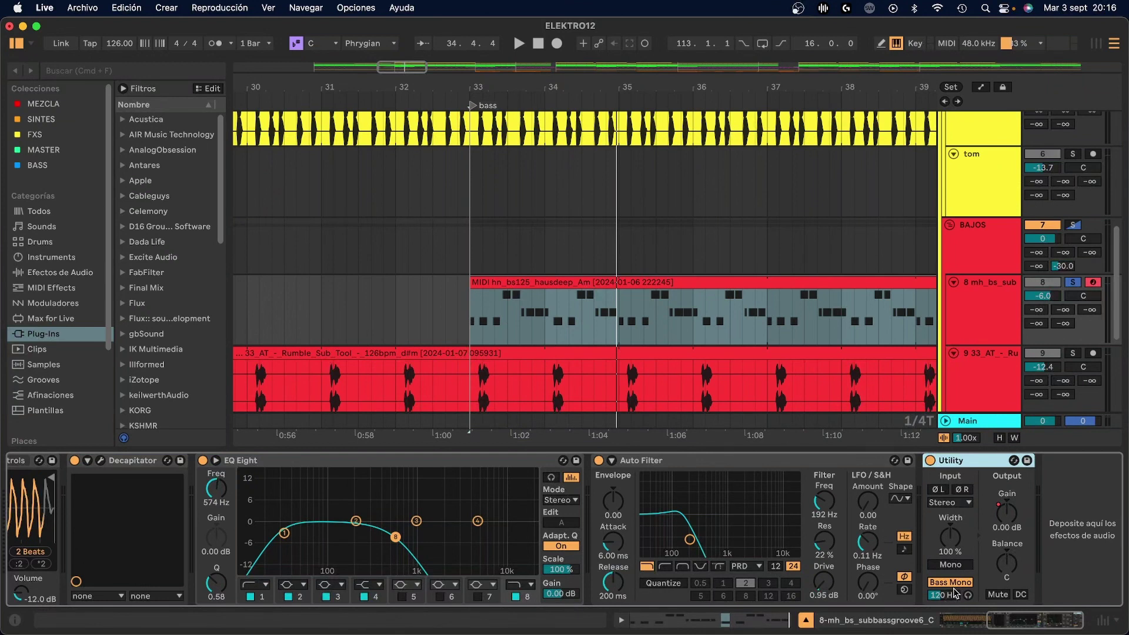
- Zoom in on bar 33, solo the 9 33_AT_-_Rumble track and play it alone from the bass marker
scroll(551, 226, "down", 3)
left_click(538, 224)
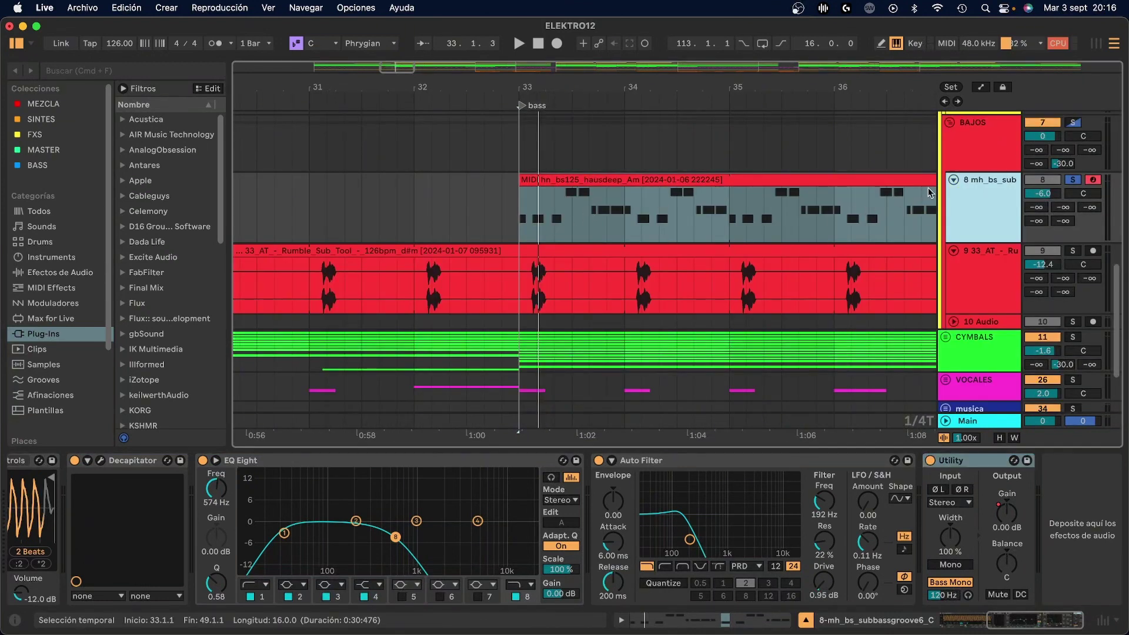
mouse_move(532, 86)
left_mouse_down()
mouse_move(517, 147)
mouse_move(447, 276)
left_mouse_up()
left_click(436, 290)
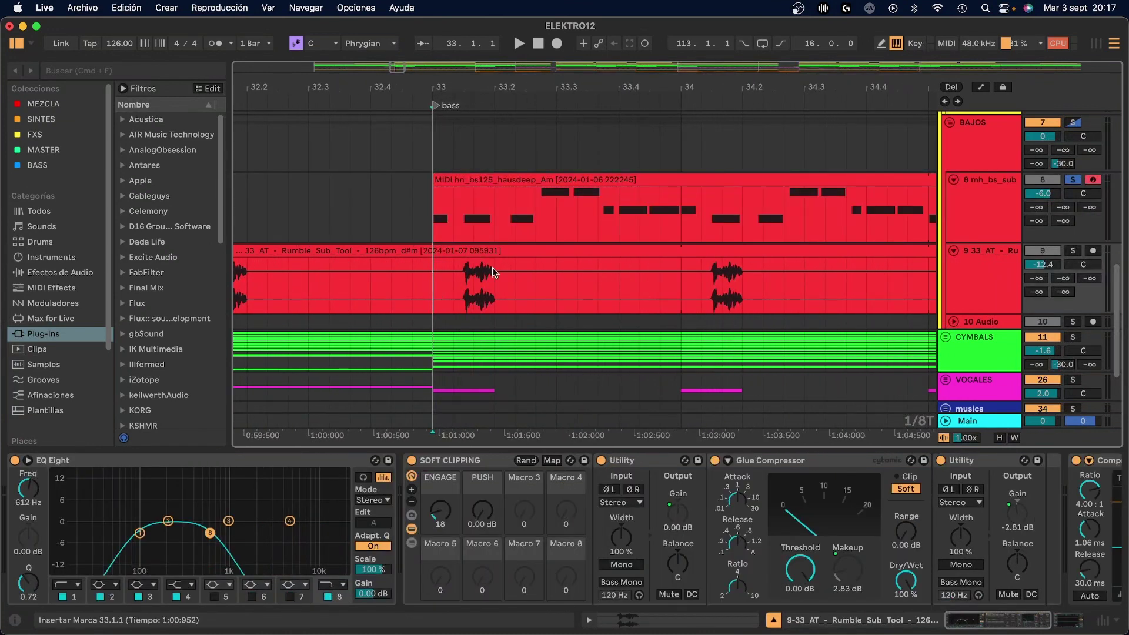
key("space")
left_click(966, 279)
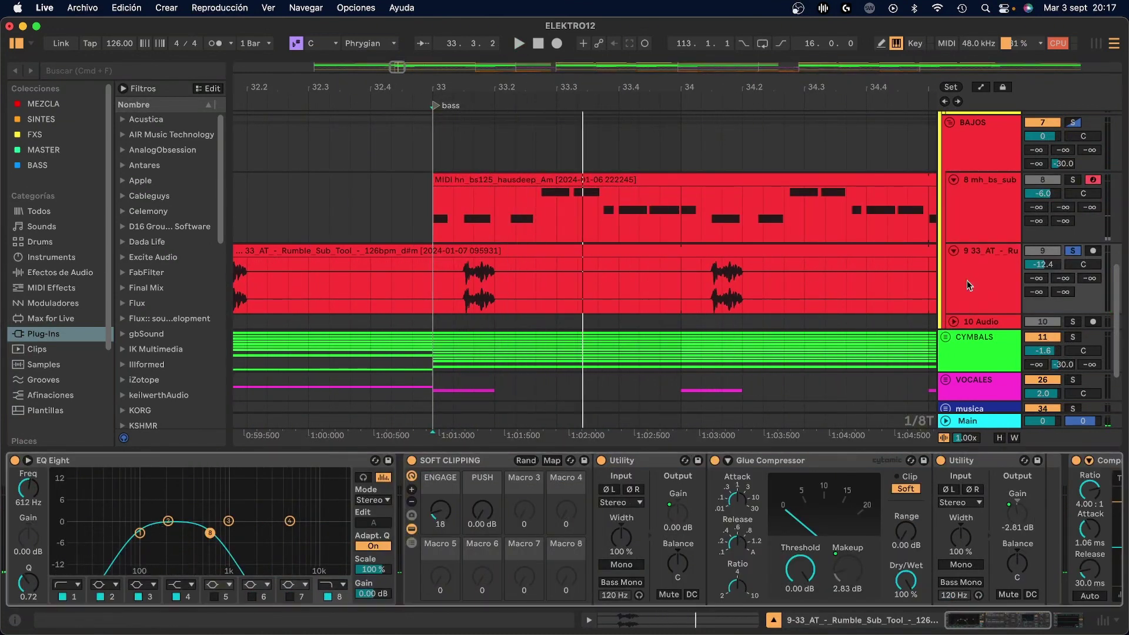
left_click(967, 280)
- Solo the whole BAJOS group and play both bass tracks together from bar 33
key("minus")
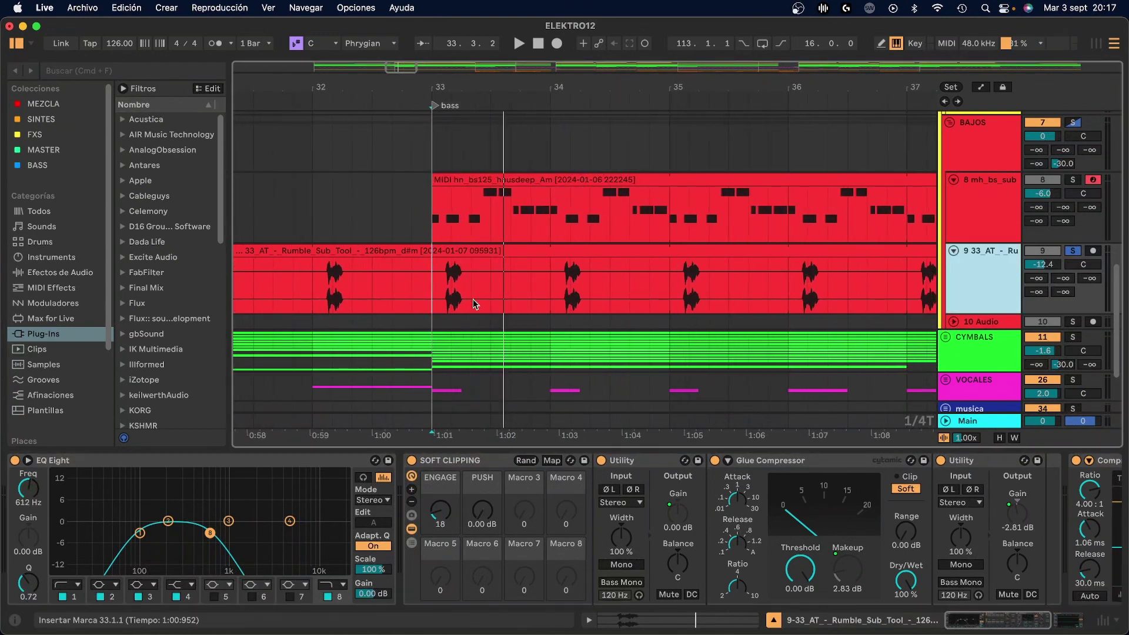
left_click(432, 285)
key("plus")
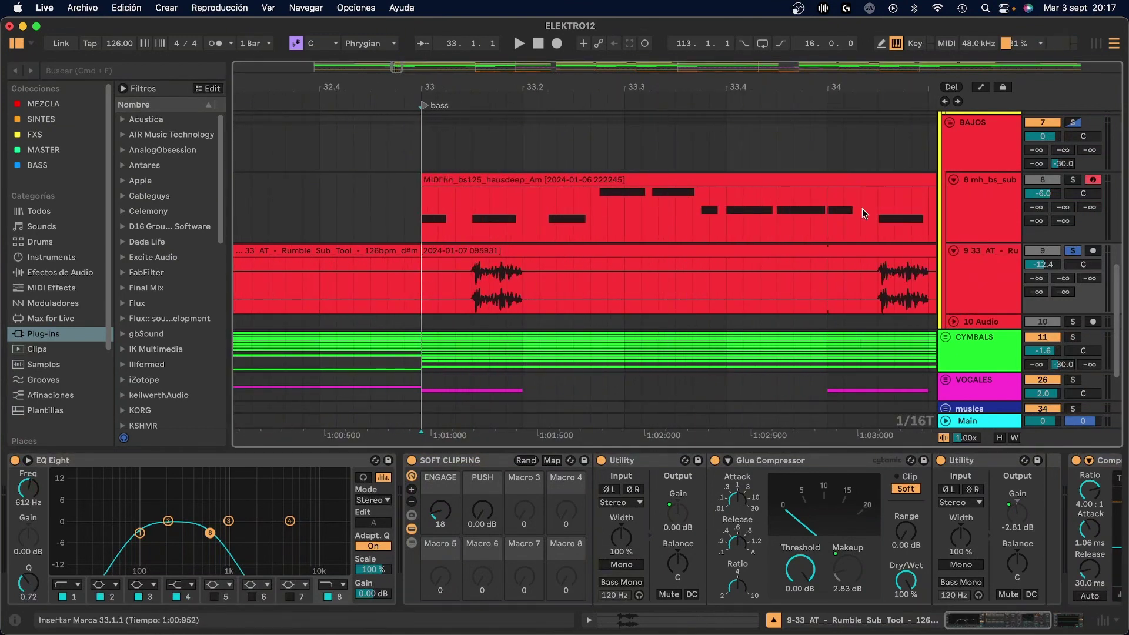
left_click(1072, 122)
key("space")
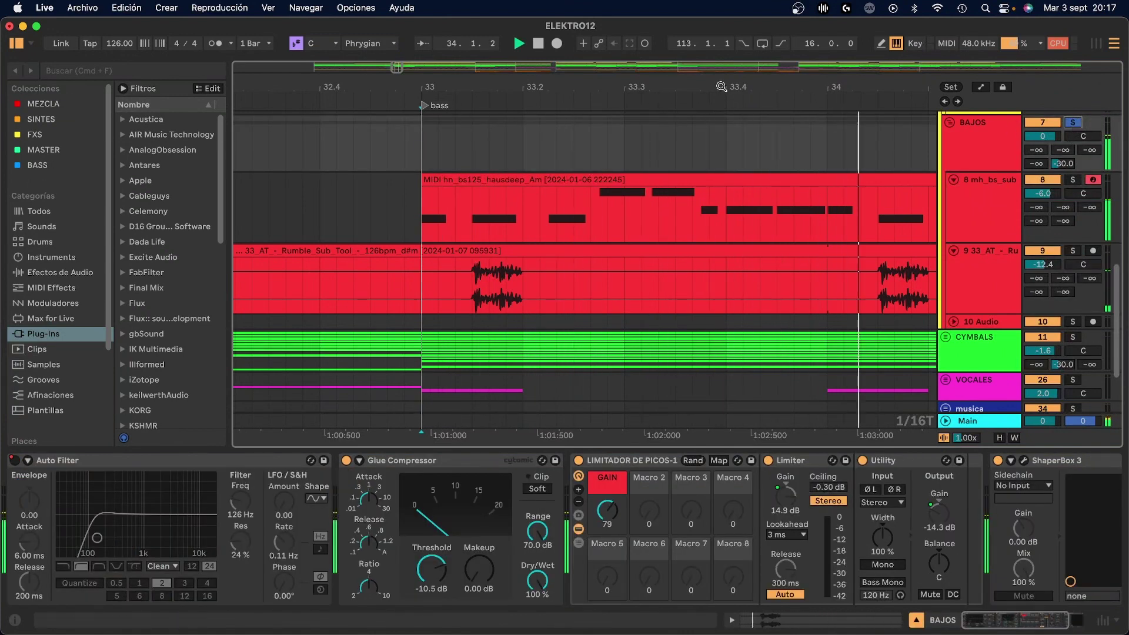
key("minus")
key("minus")
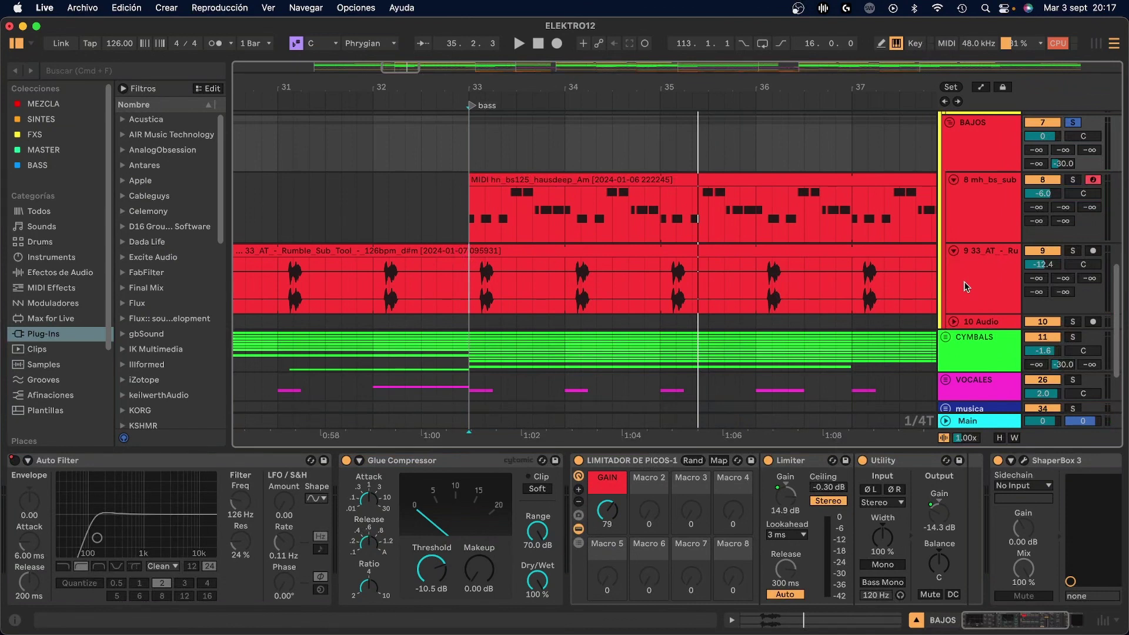
- Review the effect chains of the Rumble track and the BAJOS group, including the group's Glue Compressor and ShaperBox 3
left_click(1003, 270)
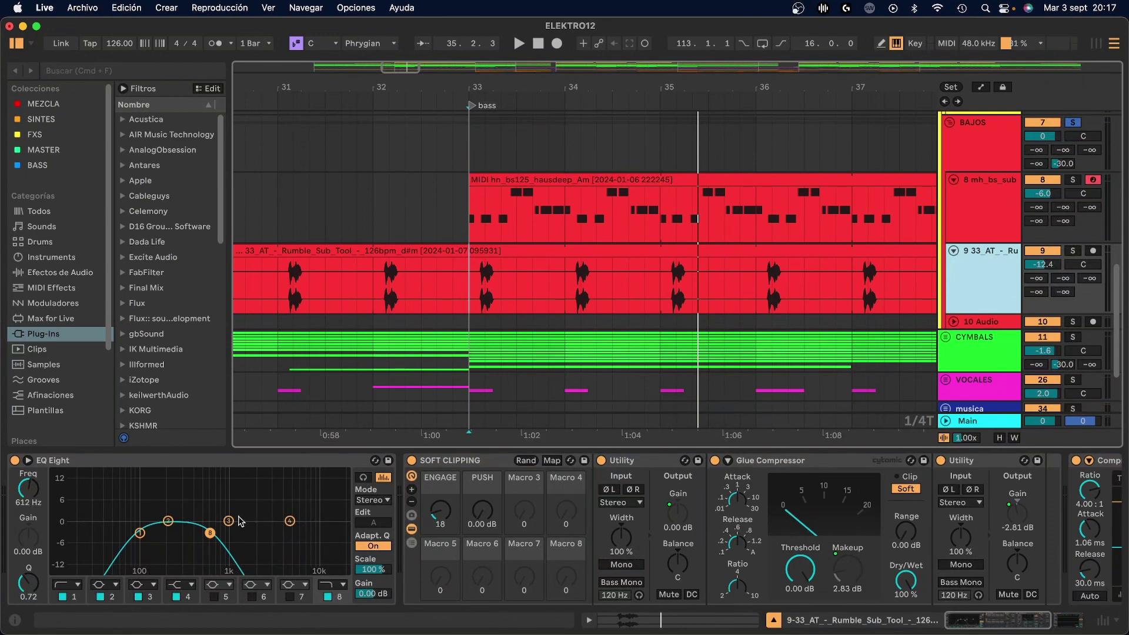
scroll(240, 521, "right", 10)
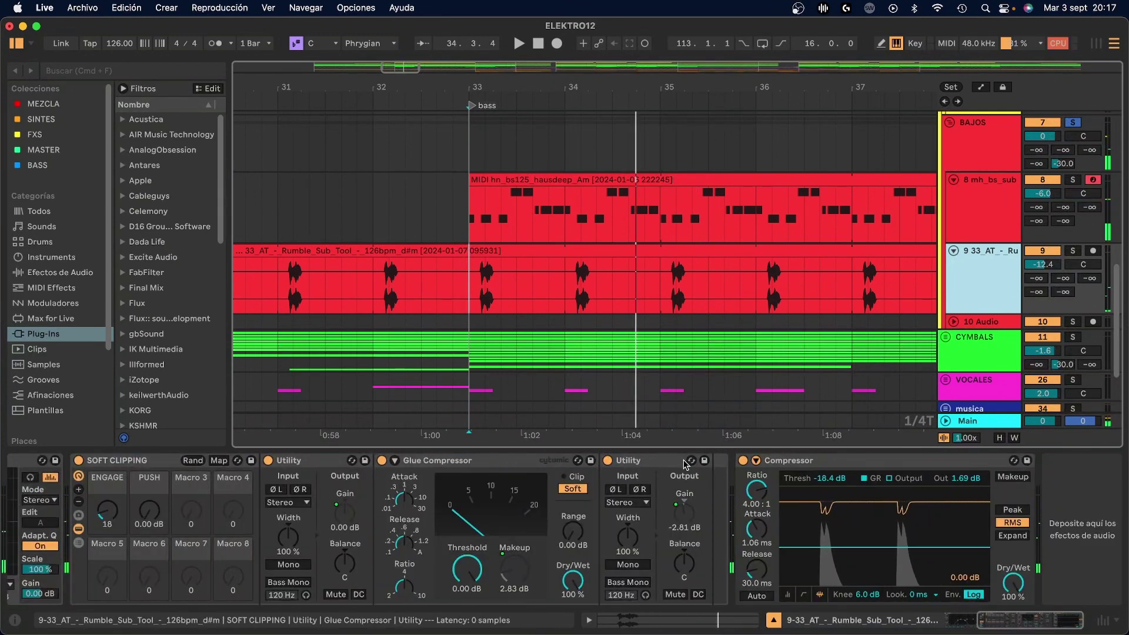
left_click(597, 141)
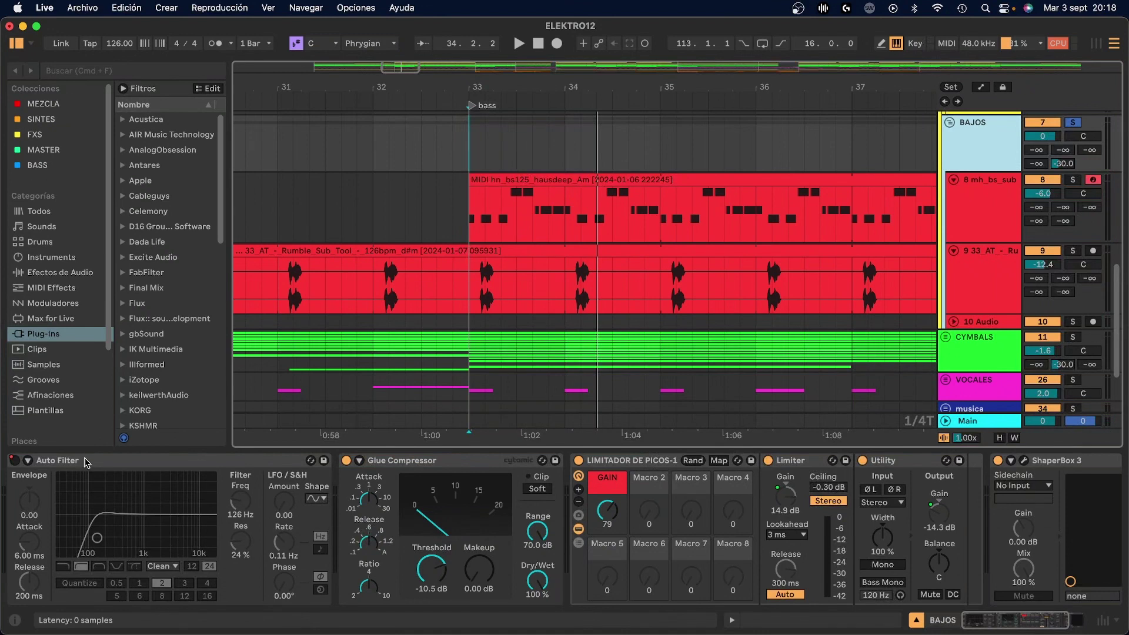
scroll(434, 108, "down", 5)
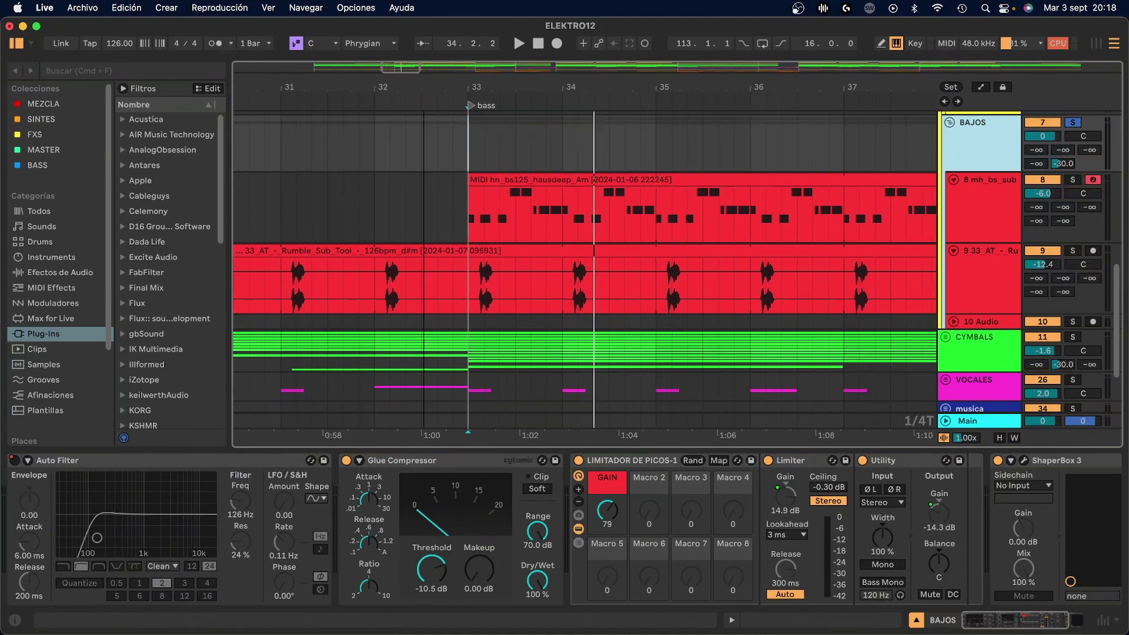
scroll(434, 108, "down", 5)
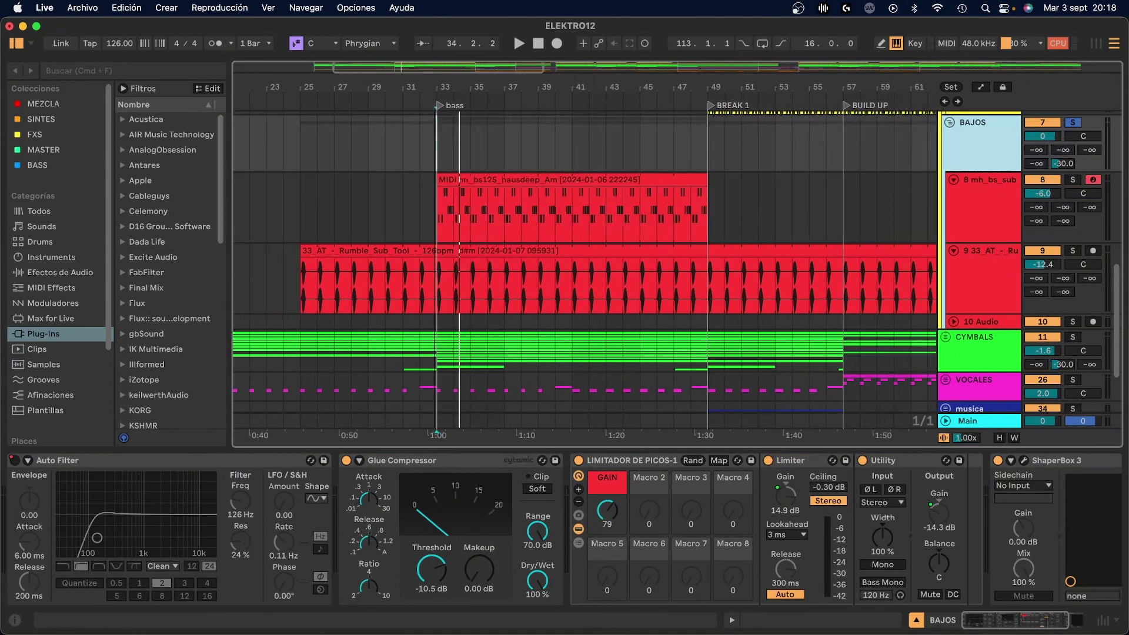
left_click(389, 466)
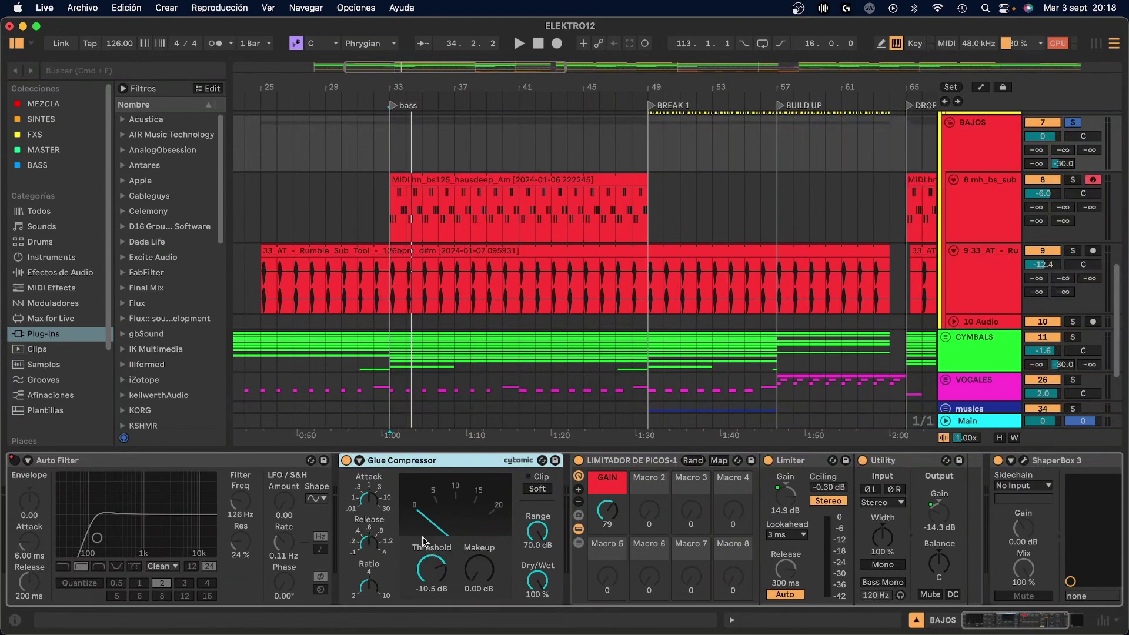
scroll(464, 457, "right", 3)
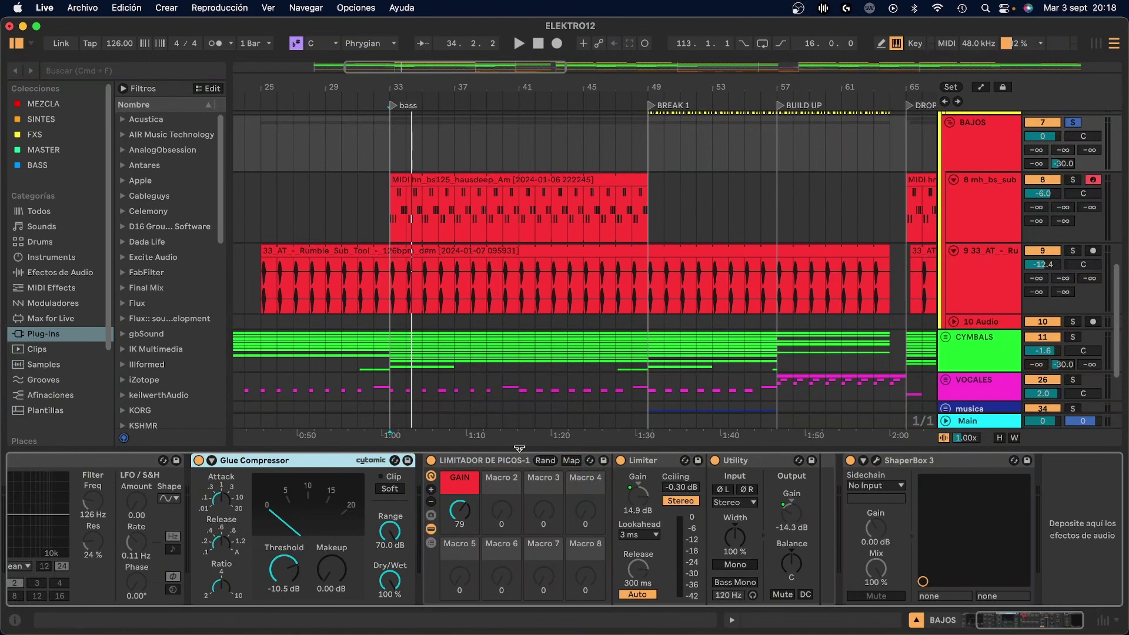
left_click(876, 461)
key("super+alt+p")
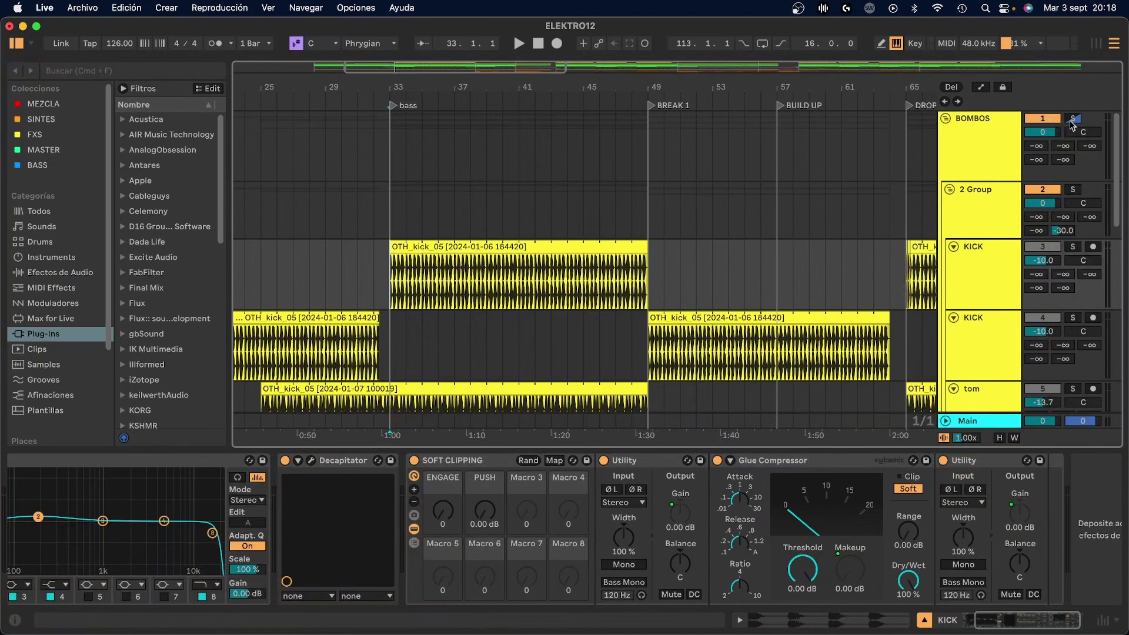
- Solo the BOMBOS group and play it from the bass marker, stopping playback after a few bars
left_click(1071, 120)
key("space")
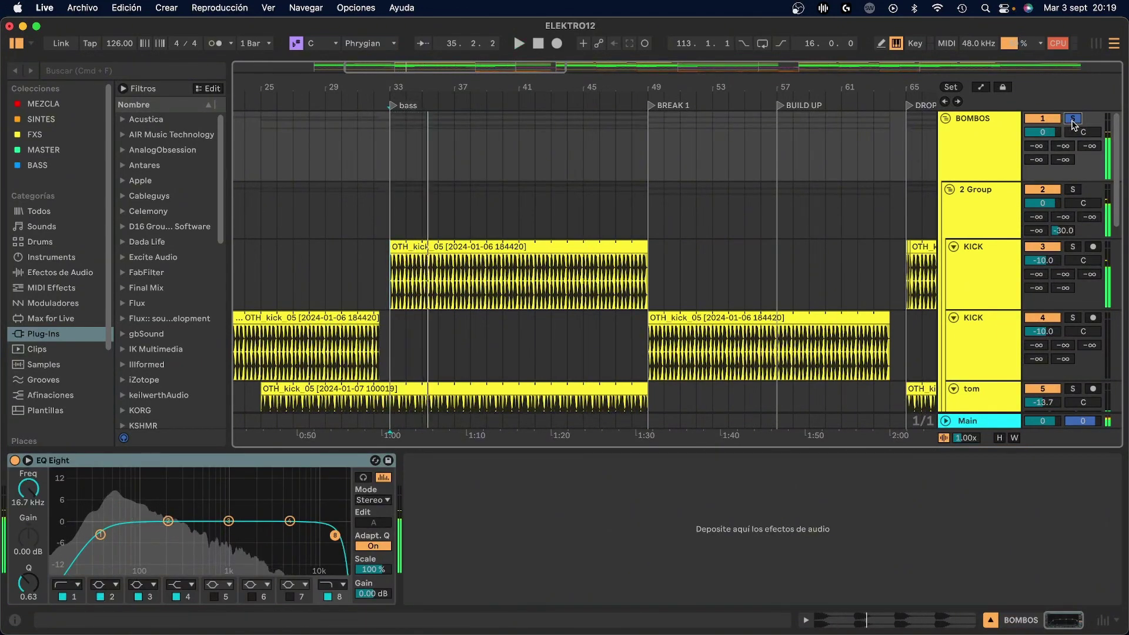
key("space")
- Fold the BOMBOS group, expand CYMBALS, and play the clap track soloed from INTRO
scroll(948, 277, "down", 1)
scroll(948, 277, "up", 1)
left_click(950, 104)
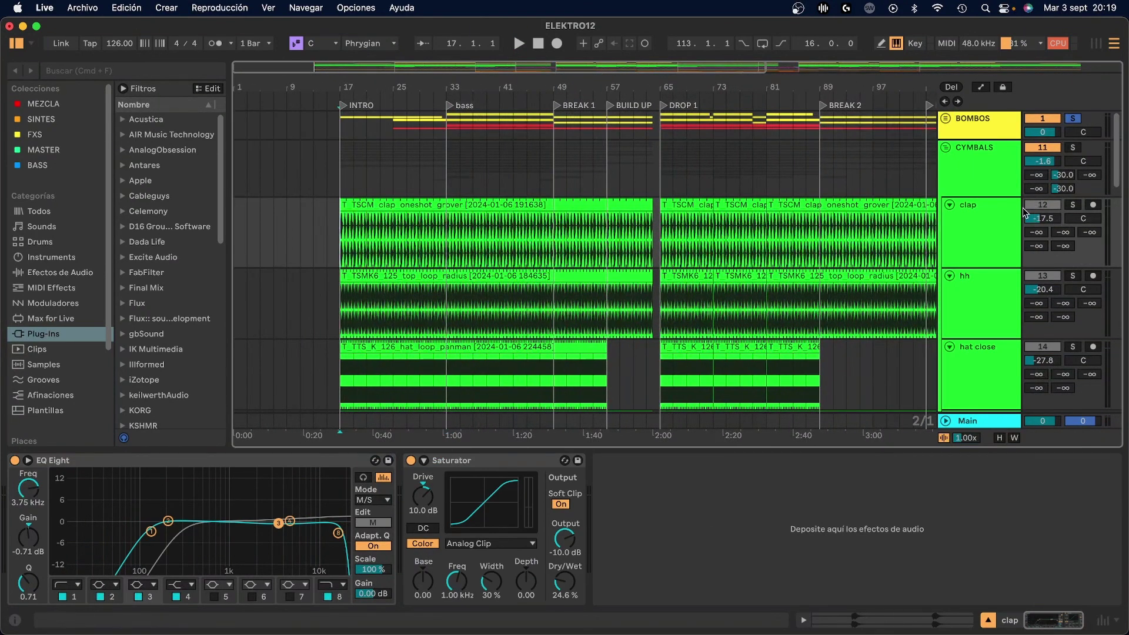
key("space")
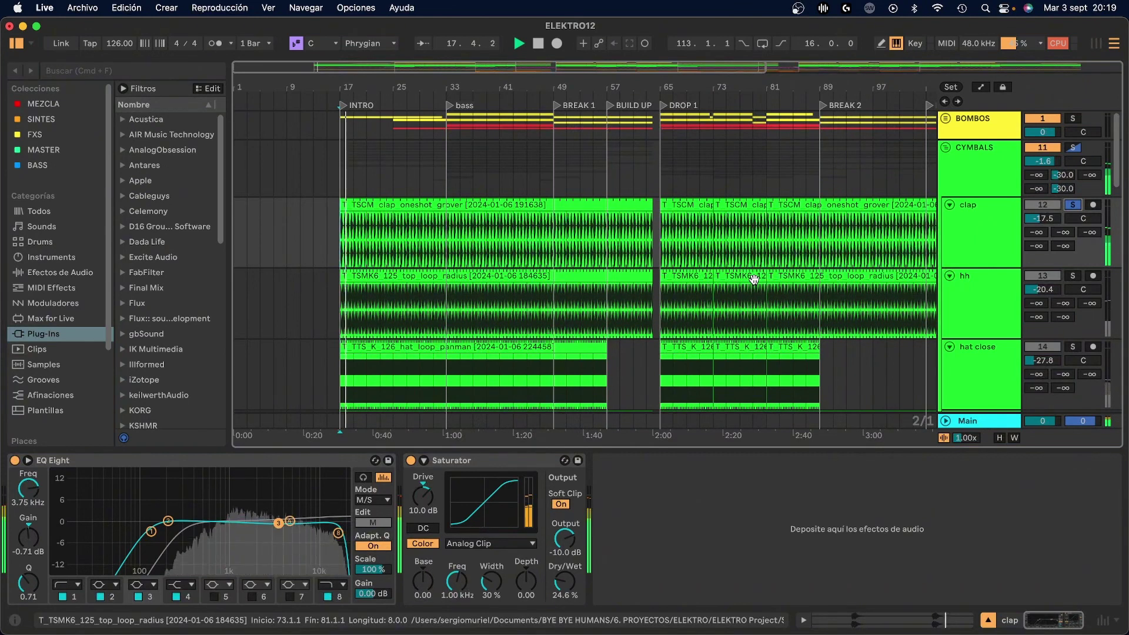
- Examine the clap track's EQ Eight curves in mid and side editing and its Saturator, then resume playback
key("space")
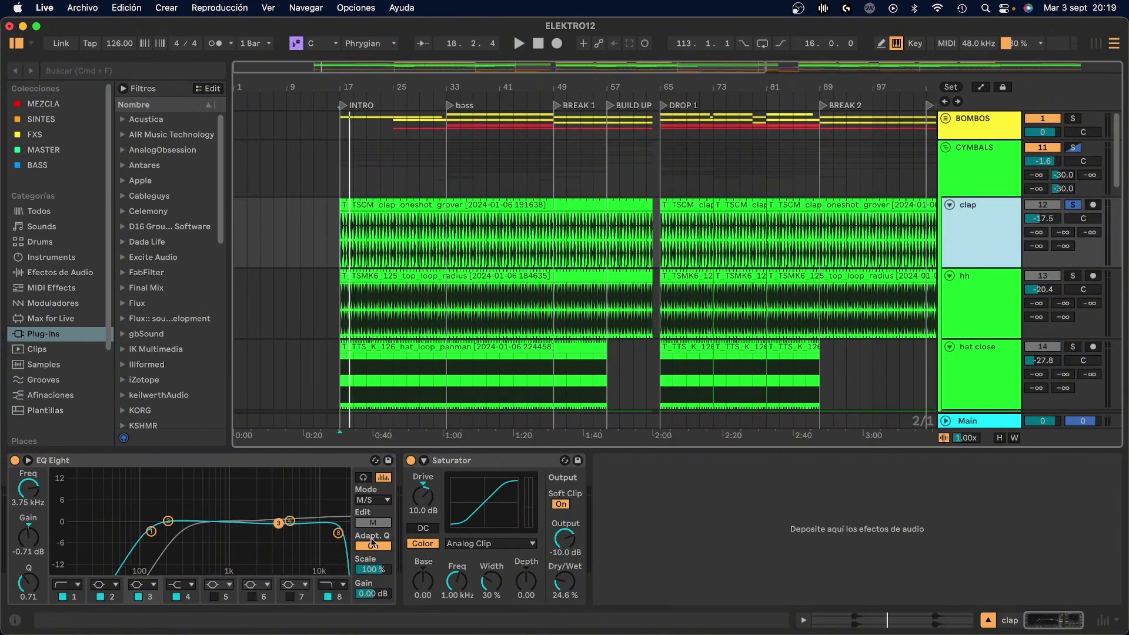
left_click(353, 536)
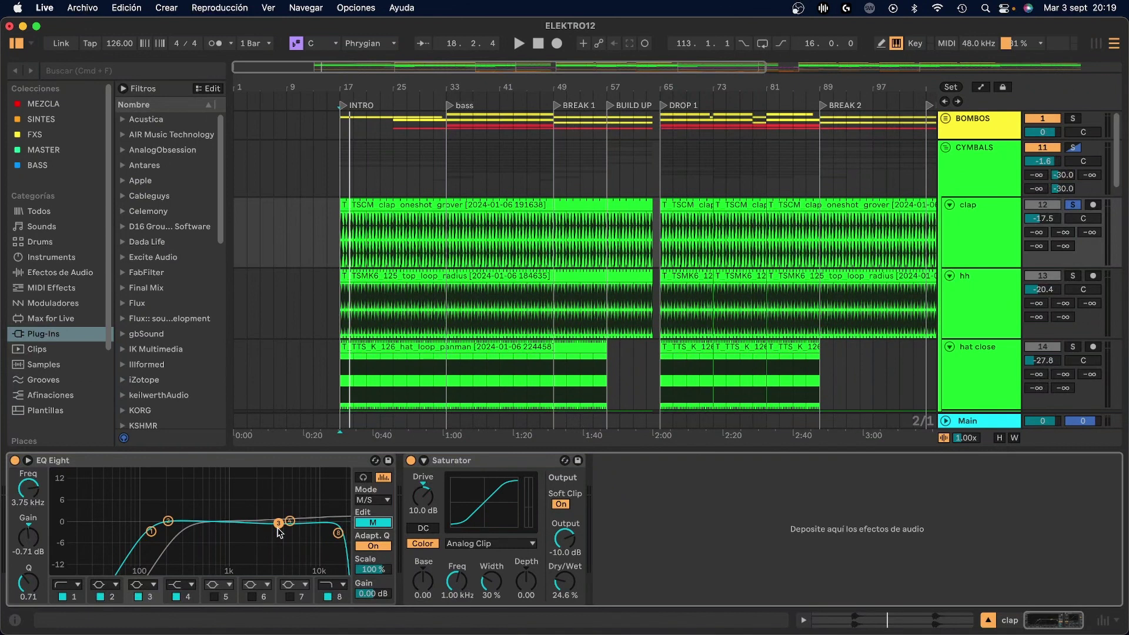
left_click(373, 523)
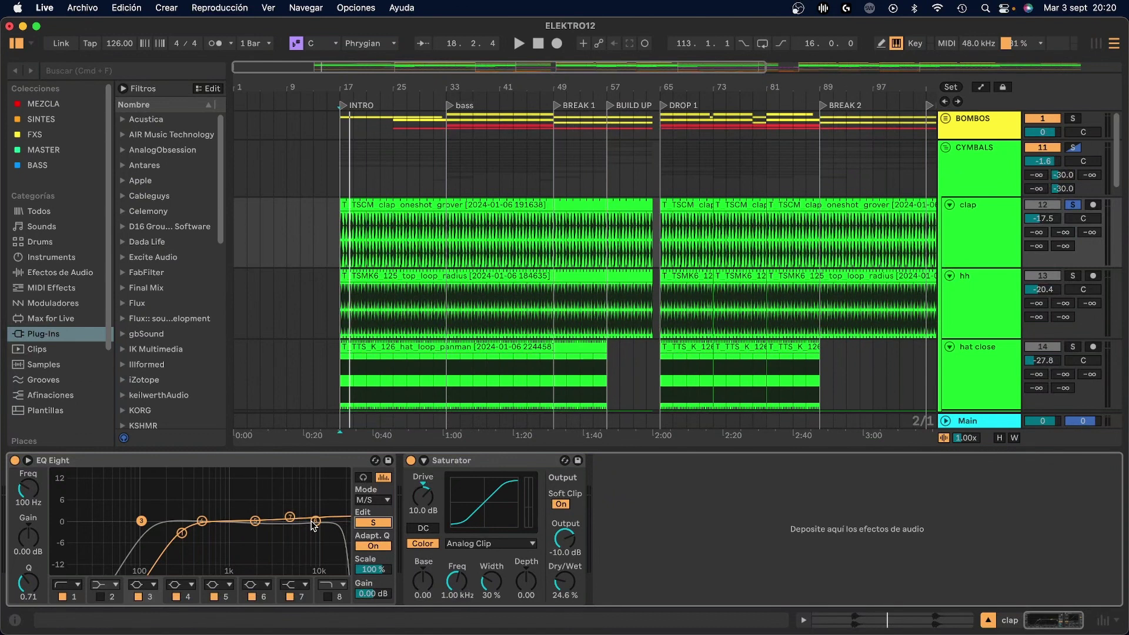
left_click(469, 462)
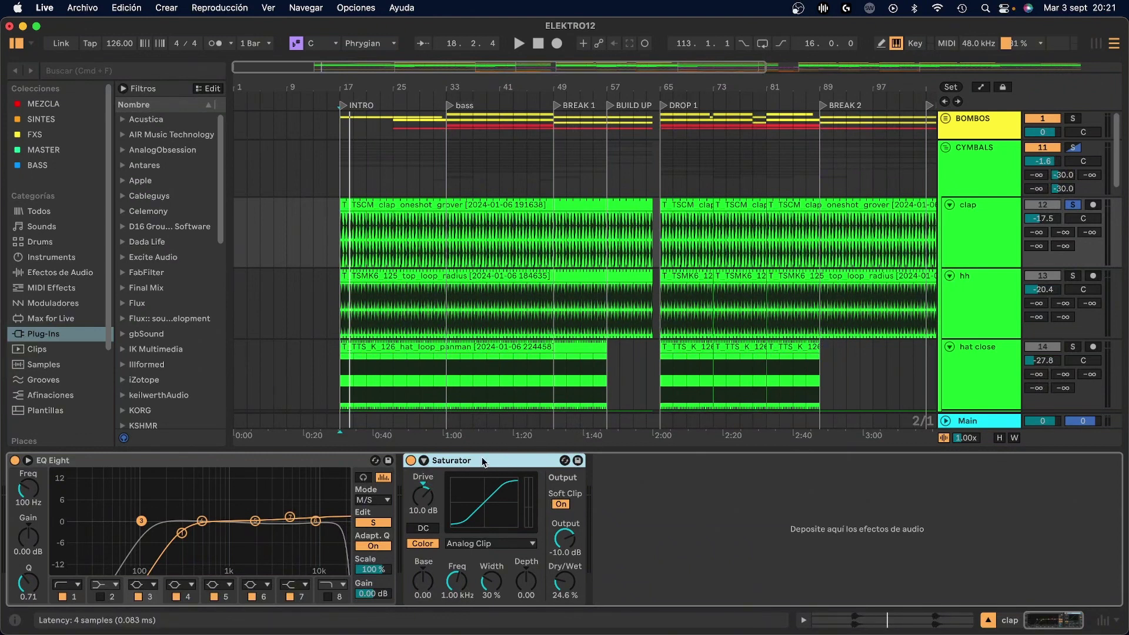
left_click(53, 460)
key("space")
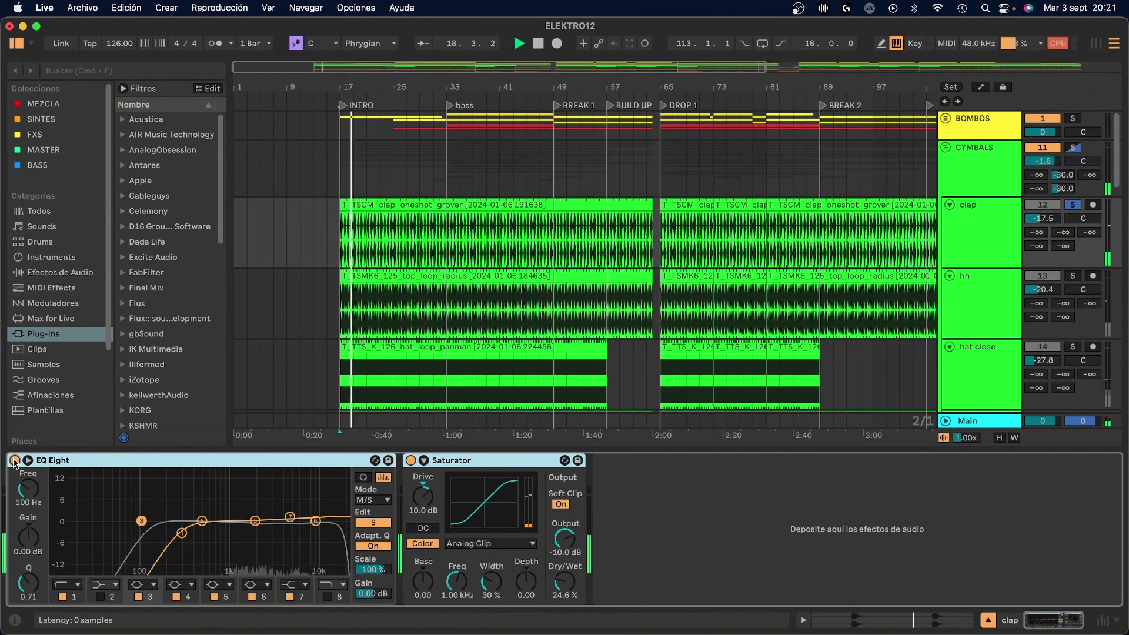
- Show the mixer view and audition the soloed clap with its EQ Eight and Saturator both bypassed
key("Tab")
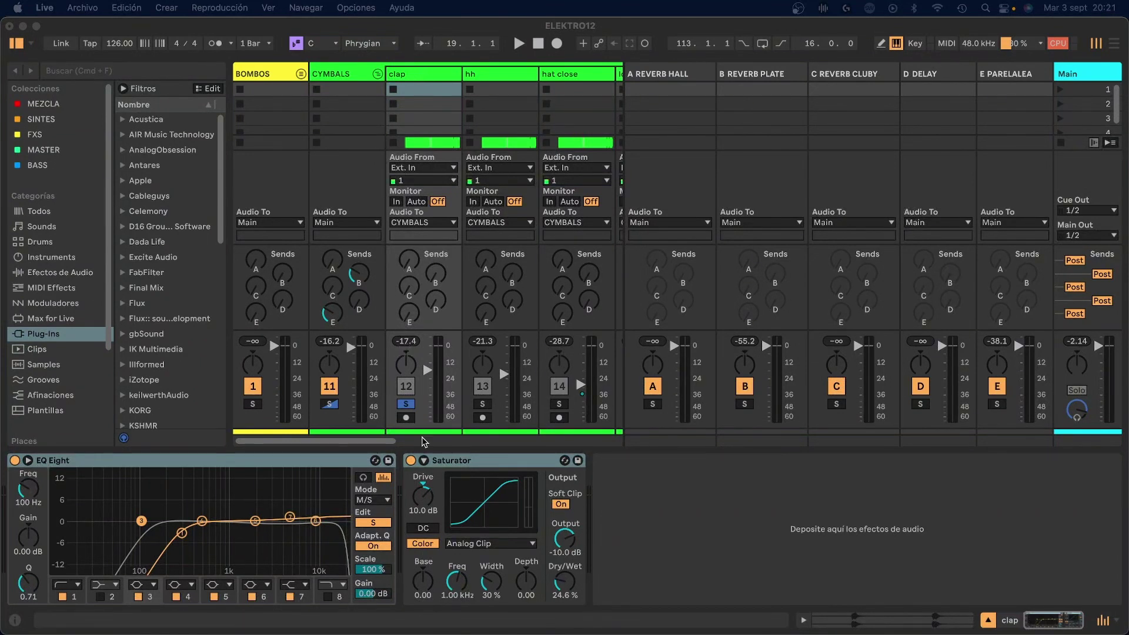
left_click(443, 466)
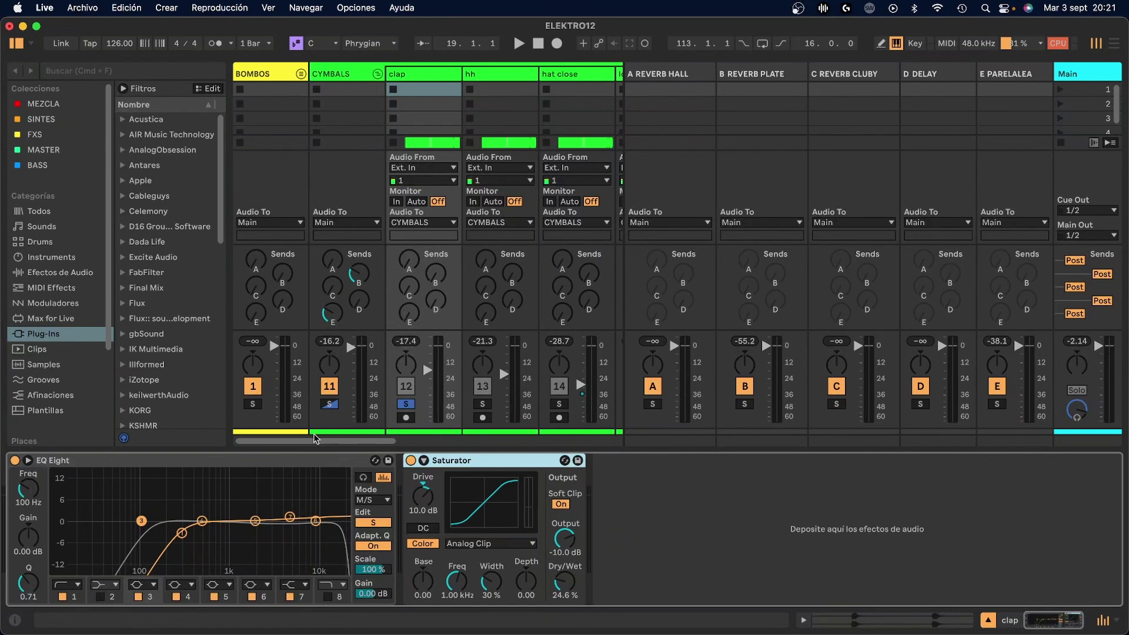
left_click(285, 461)
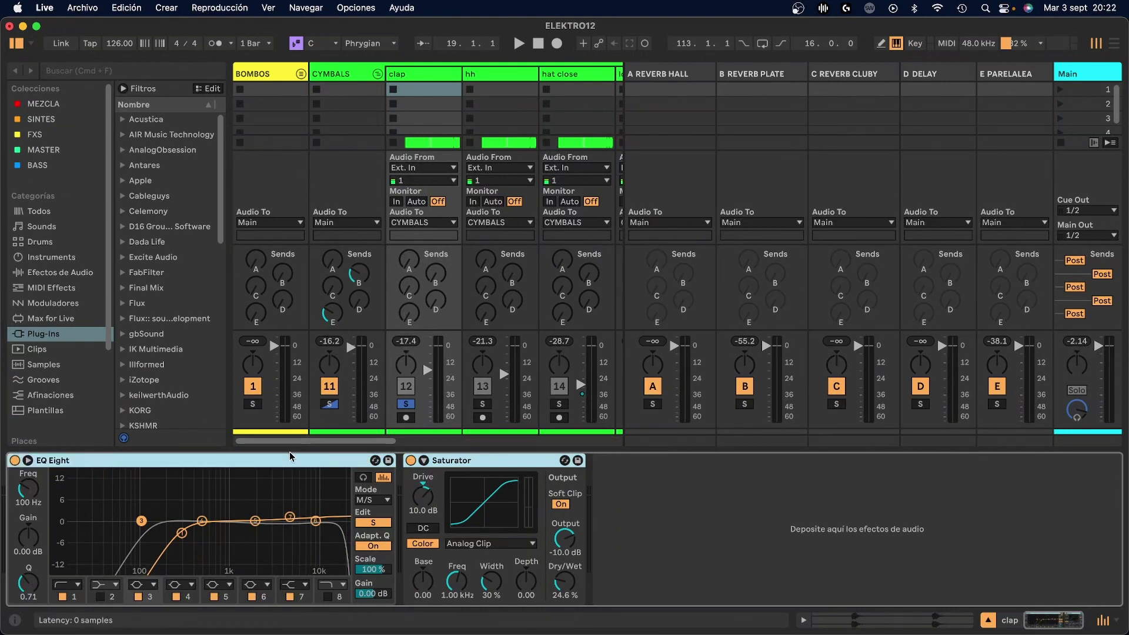
left_click(15, 460)
key("space")
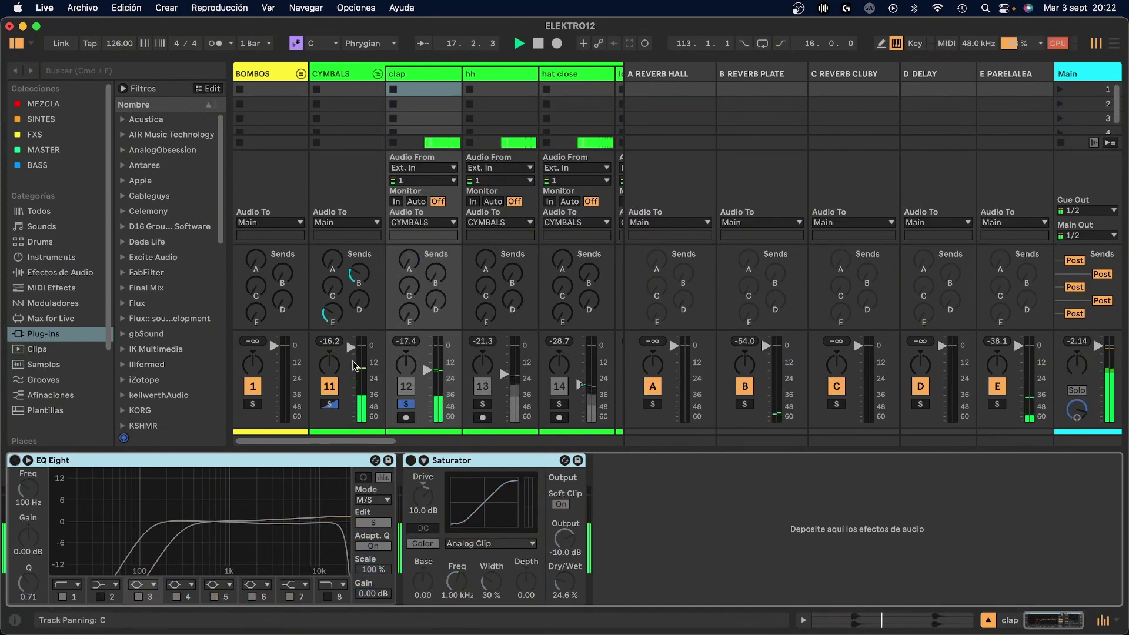
key("space")
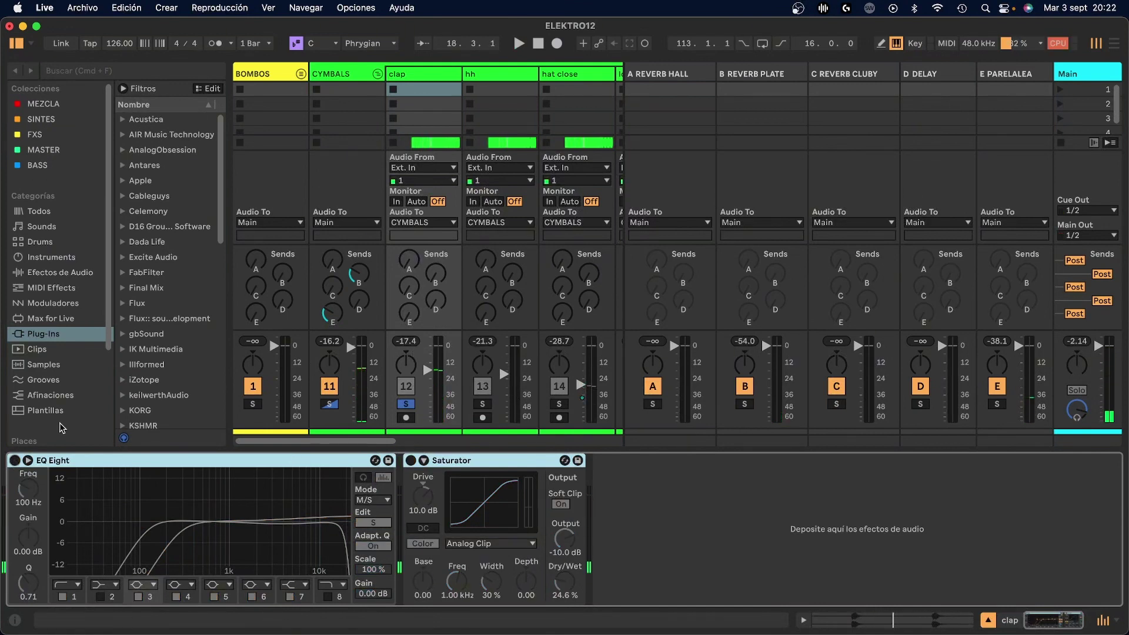
- Re-enable the clap's EQ Eight and Saturator, audition the processed clap, and return to the arrangement
left_click(15, 460)
key("space")
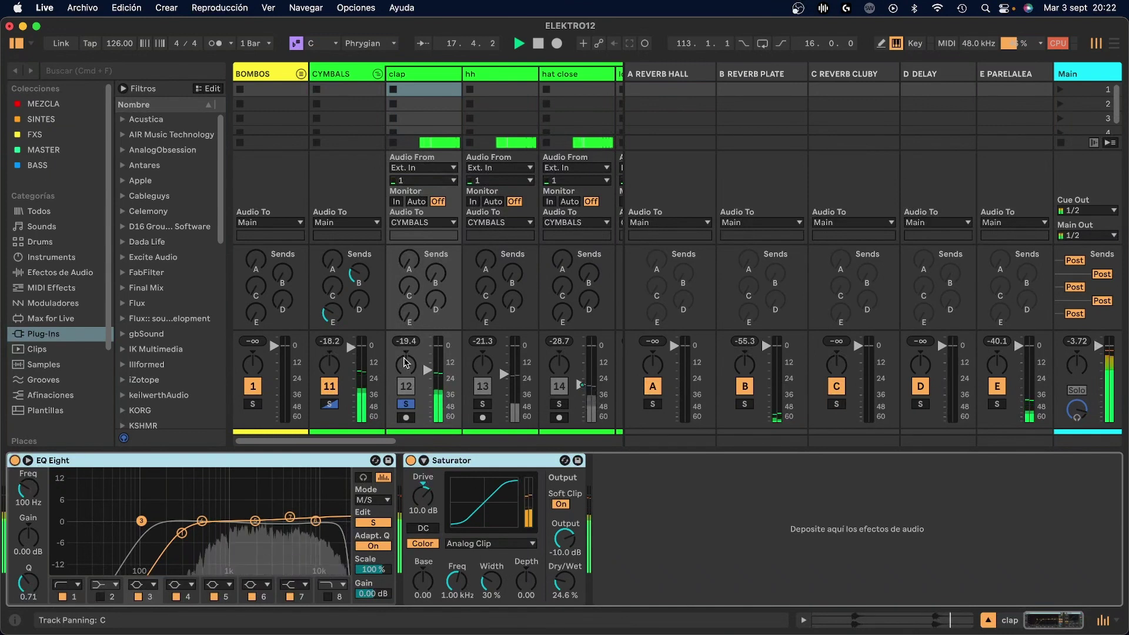
key("space")
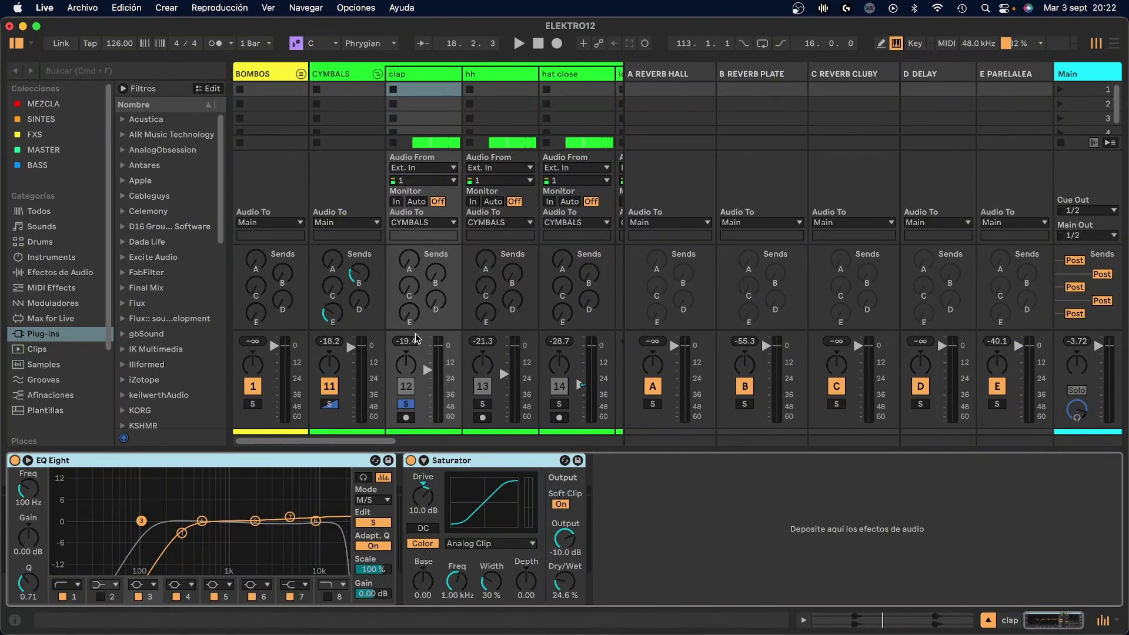
key("Tab")
- Audition the hh and hat close tracks, each soloed from INTRO, and look over their effects
left_click(1004, 292)
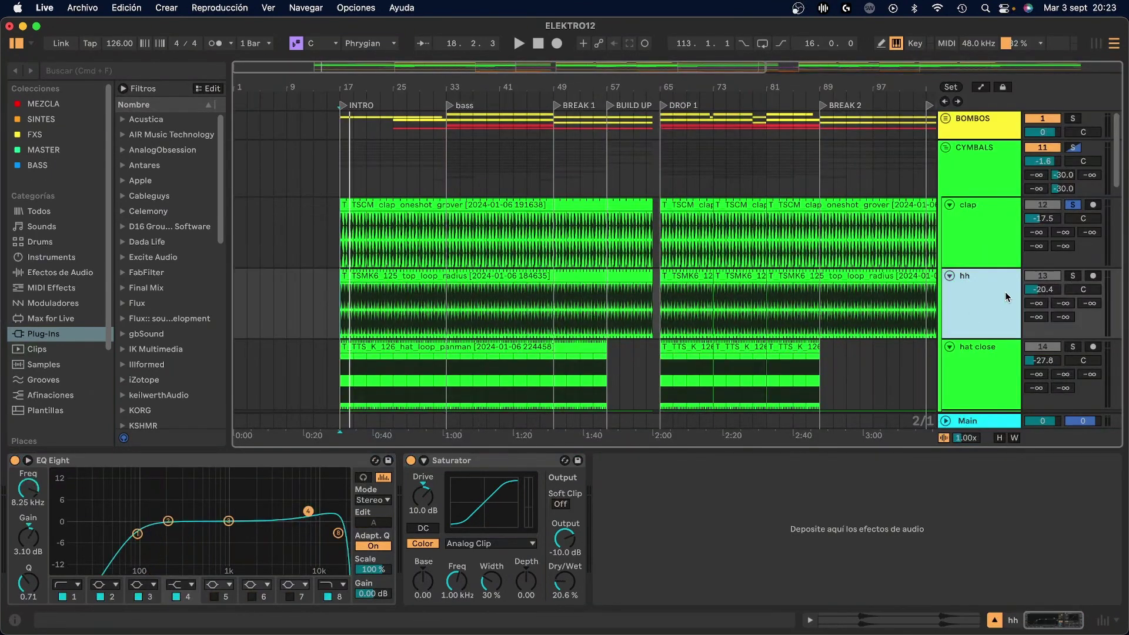
left_click(1070, 275)
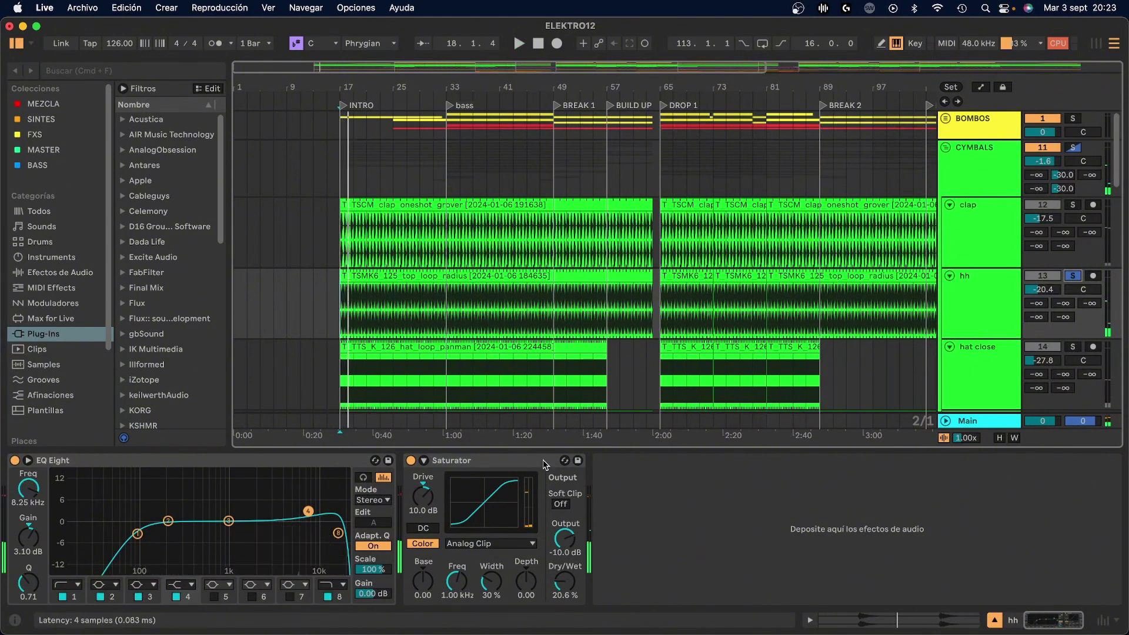
scroll(500, 390, "down", 3)
key("minus")
left_click(404, 302)
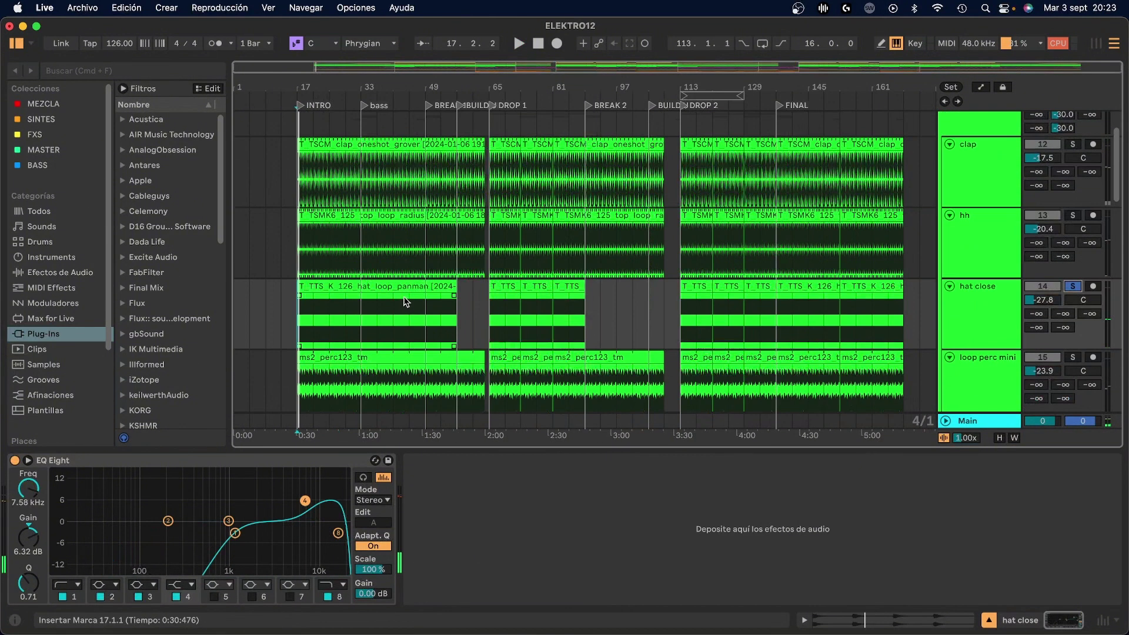
key("space")
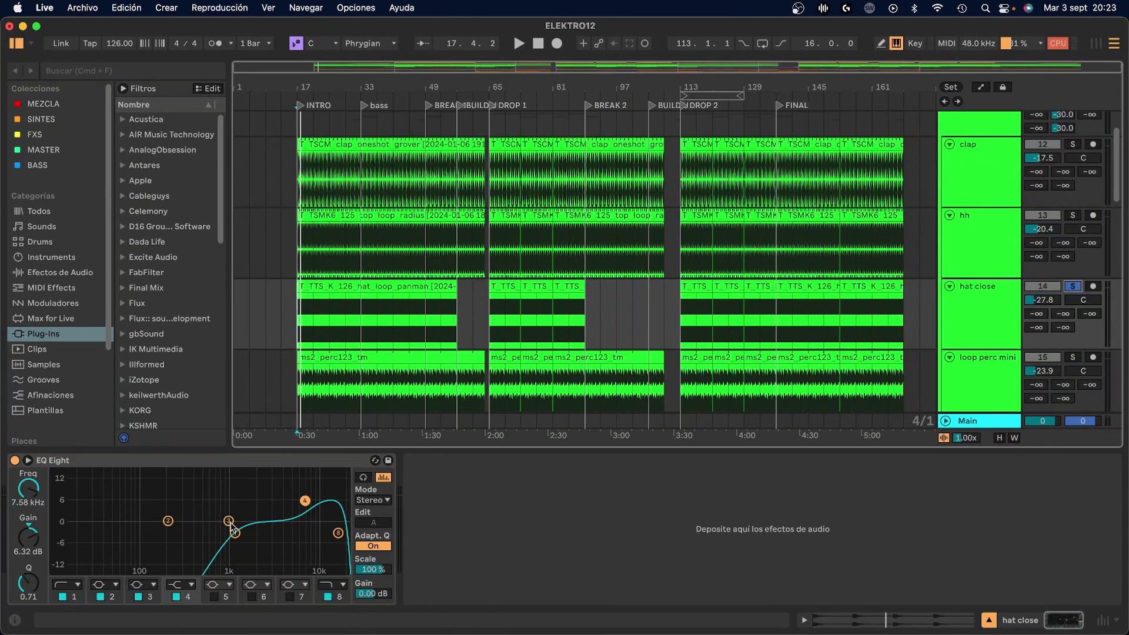
- Audition the loop perc minimal and toque tracks, each soloed from INTRO
key("space")
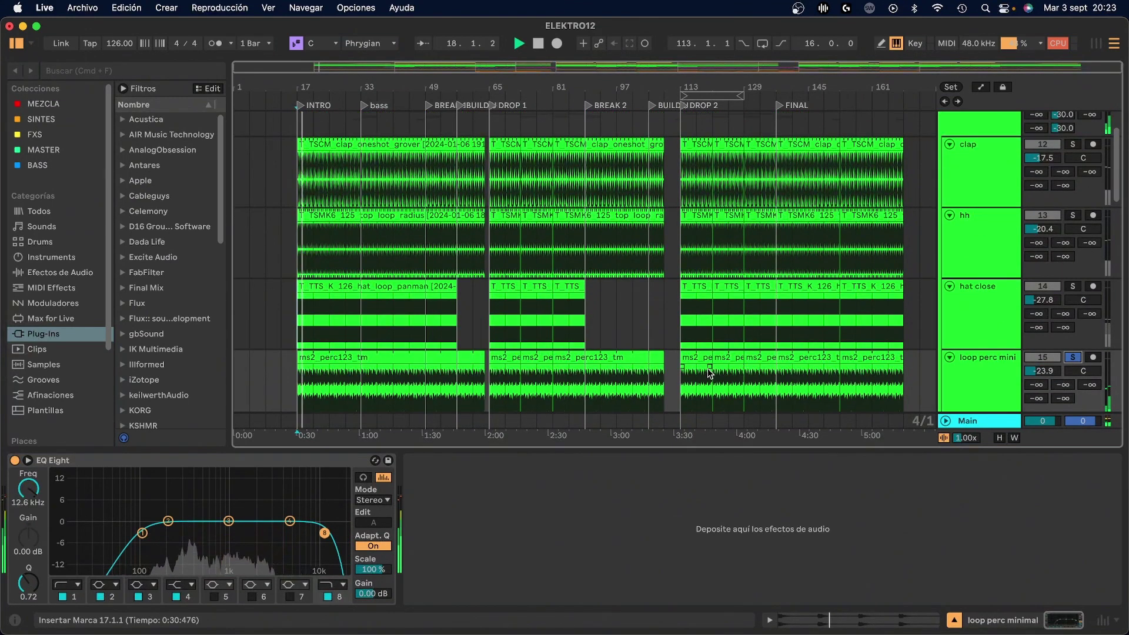
scroll(681, 362, "down", 2)
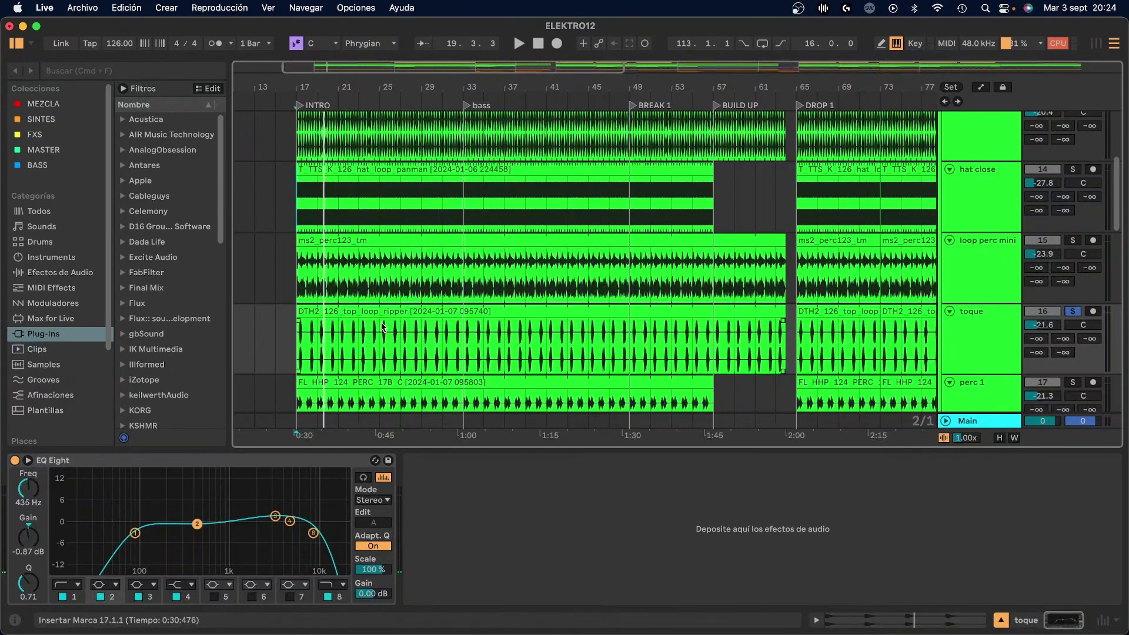
left_click_drag(297, 87, 296, 47)
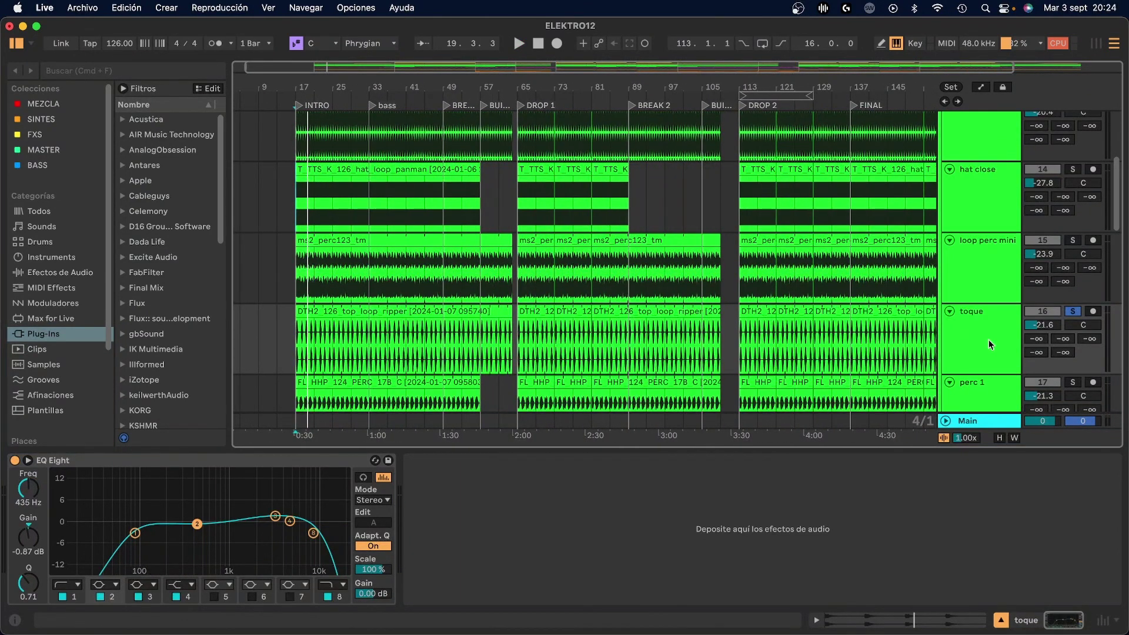
key("space")
scroll(881, 329, "down", 3)
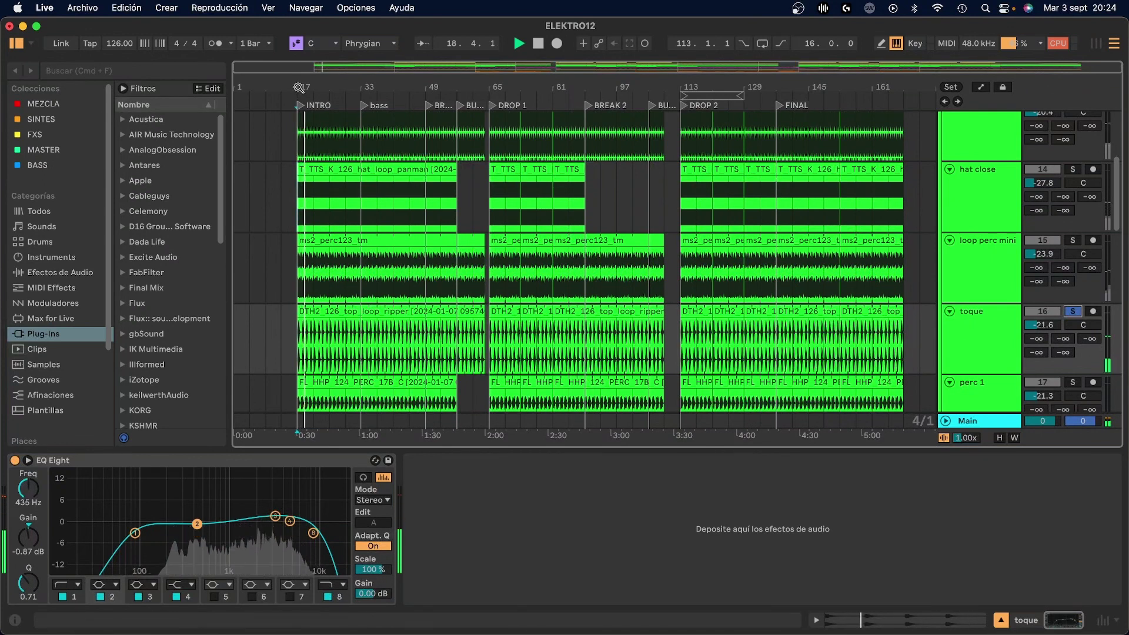
- Solo and play the perc 1 track, then select its first clip to inspect its extent in the arrangement
scroll(911, 261, "down", 3)
left_click(911, 261)
key("space")
key("space")
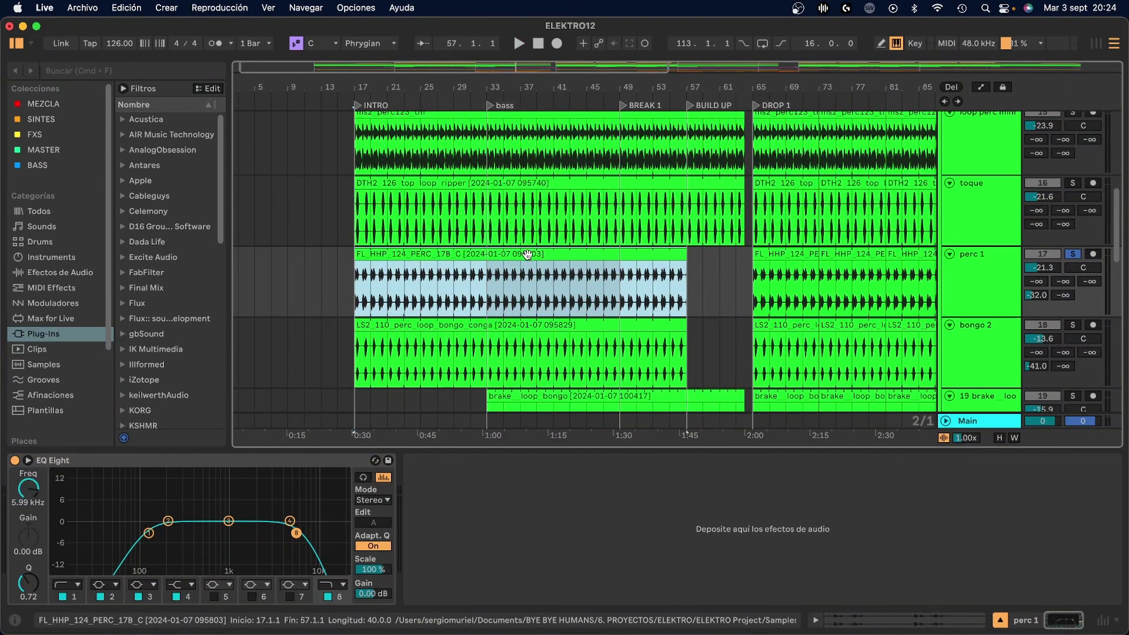
left_click(526, 256)
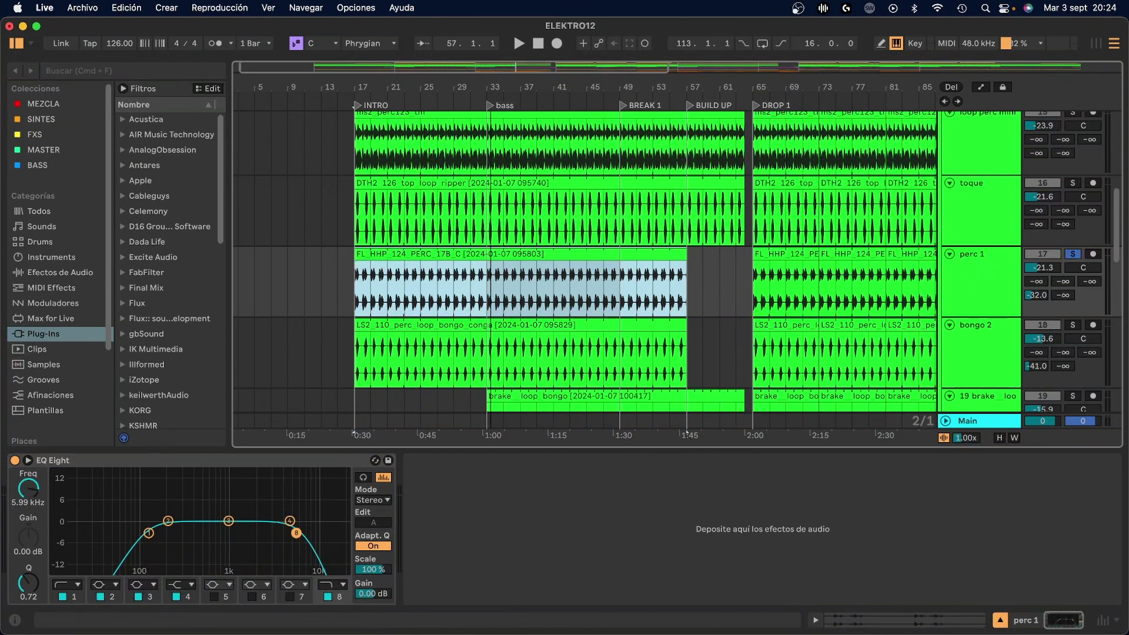
left_click_drag(493, 87, 492, 101)
- Solo and play the bongo 2 track from INTRO, and bring up its effect chain
scroll(490, 237, "down", 5)
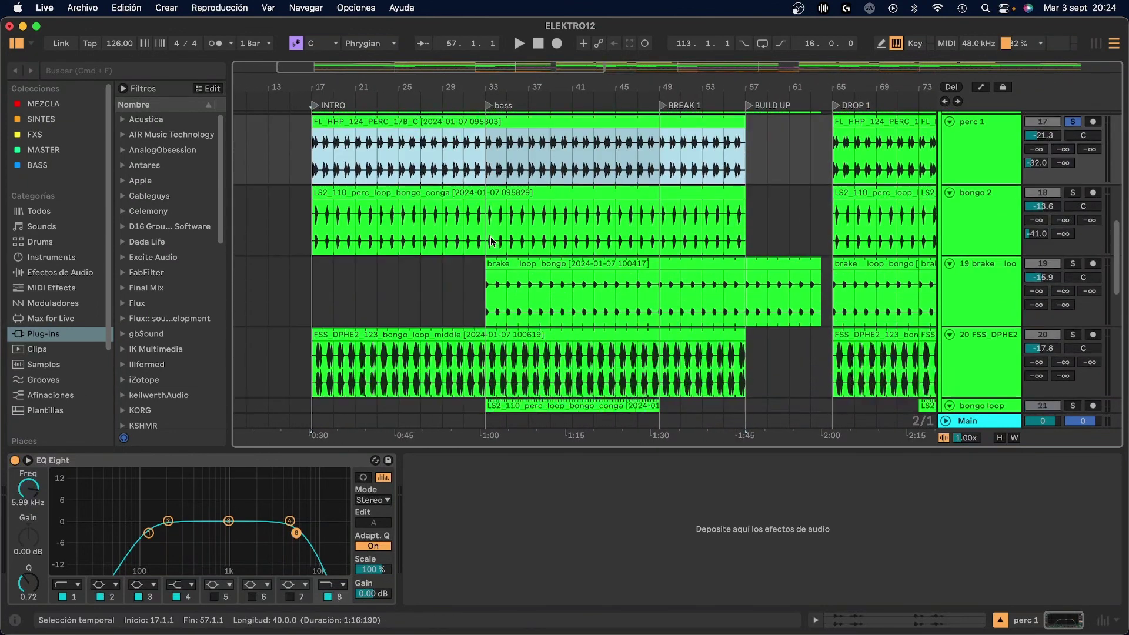
key("minus")
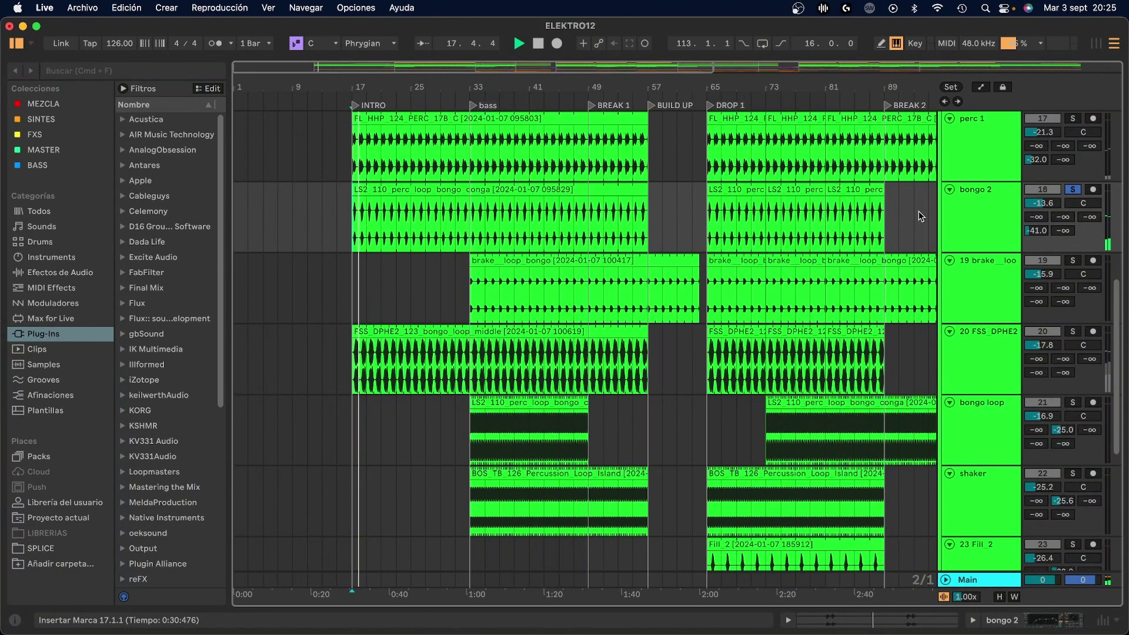
left_click(948, 212)
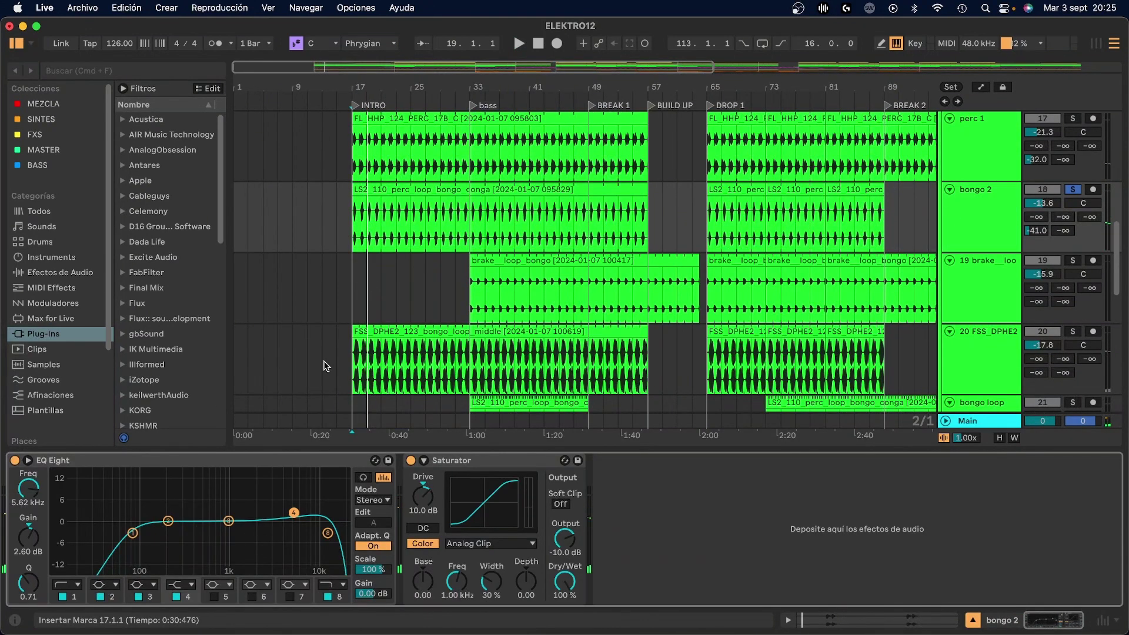
- Solo the brake loop bongo track and audition it from the bass marker and in DROP 2
left_click(1106, 276)
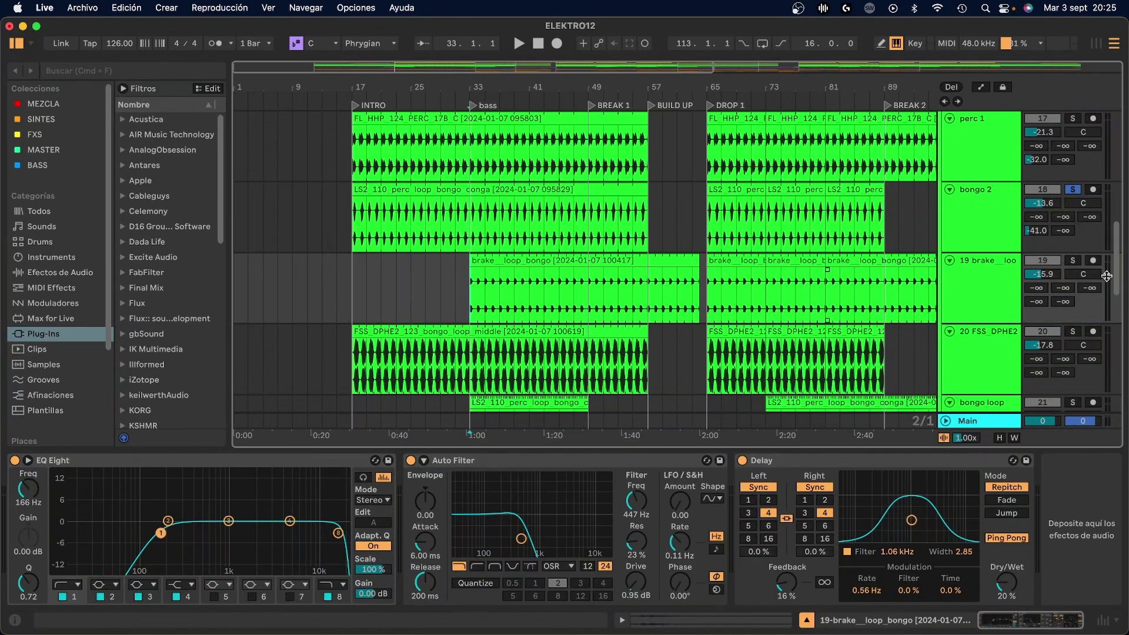
left_click(1076, 260)
scroll(446, 289, "up", 3)
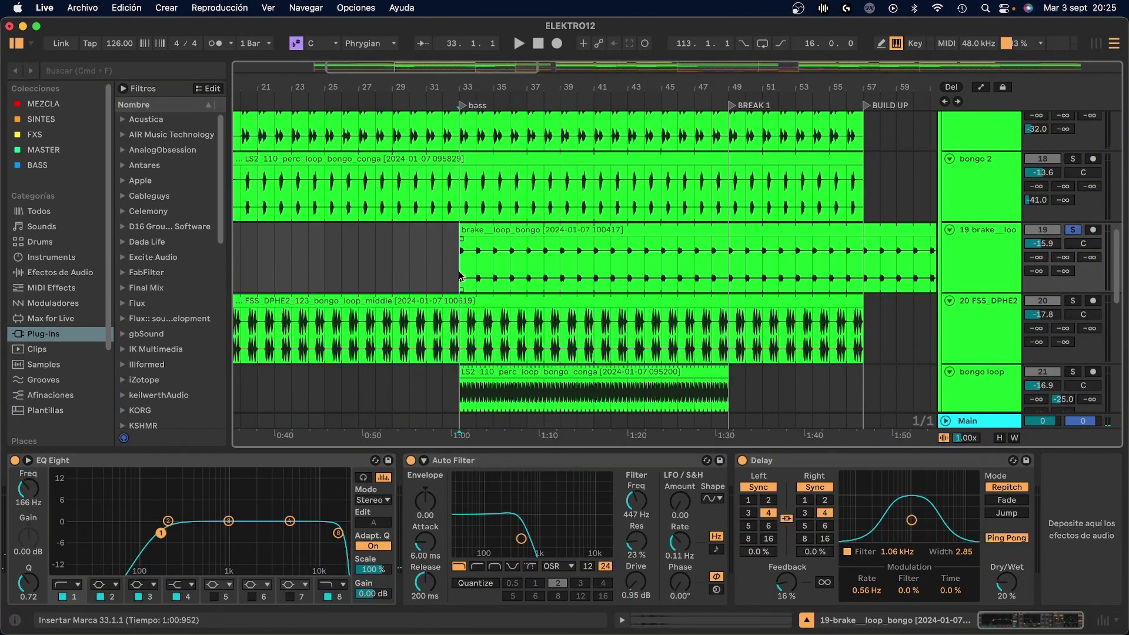
scroll(441, 353, "down", 5)
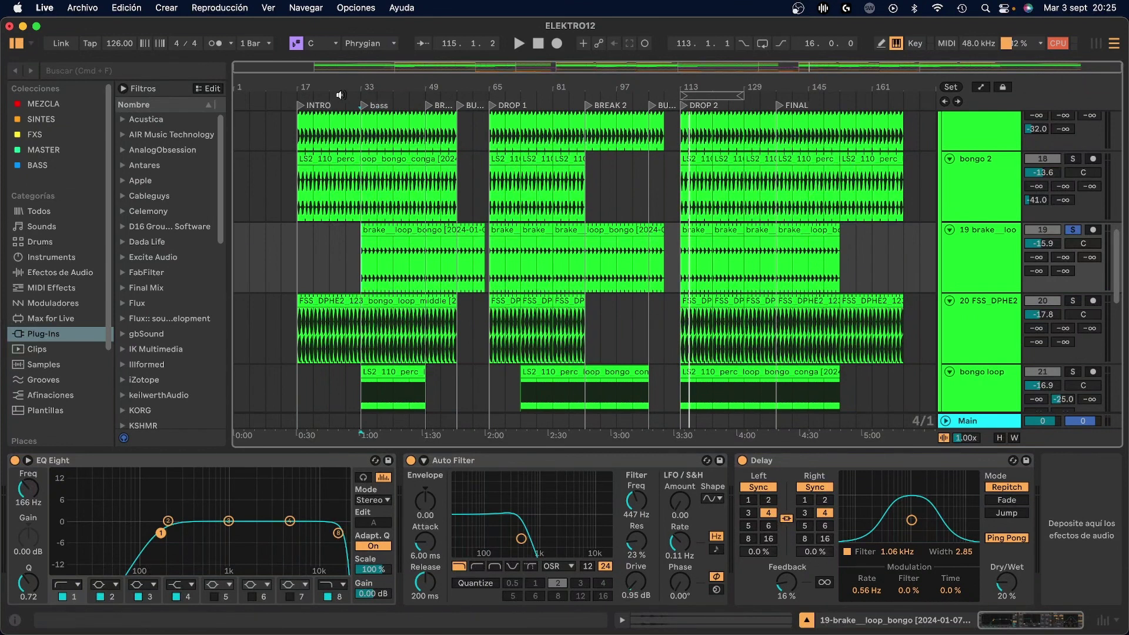
left_click_drag(319, 86, 370, 147)
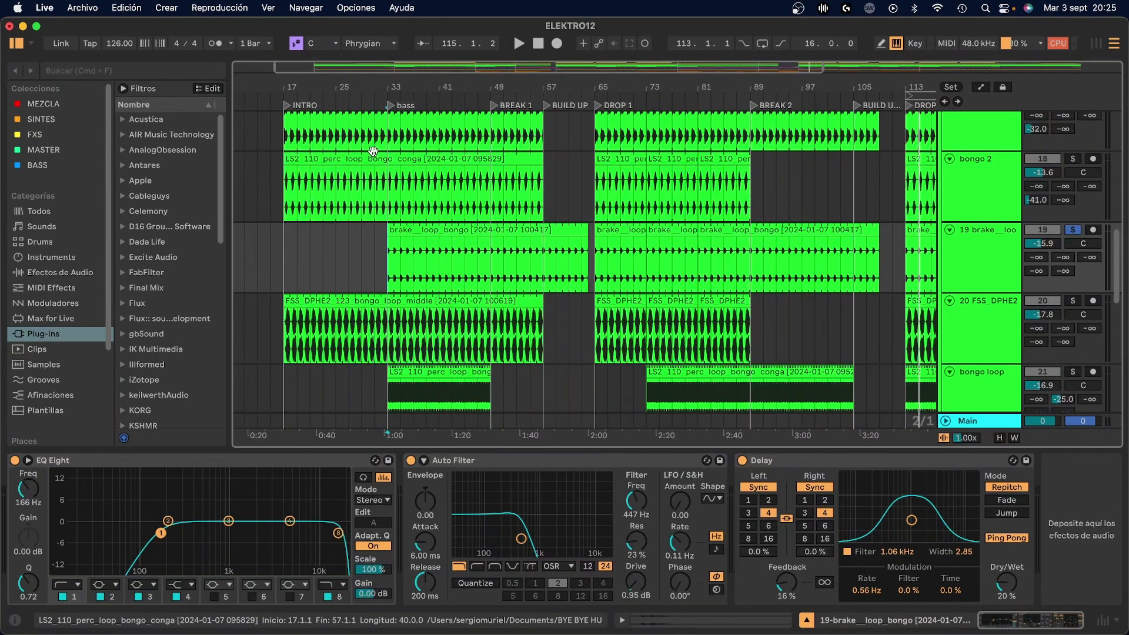
- Solo the FSS_DPHE2 bongo track and play it from the bass marker
left_click(388, 354)
key("s")
scroll(382, 324, "down", 2)
key("space")
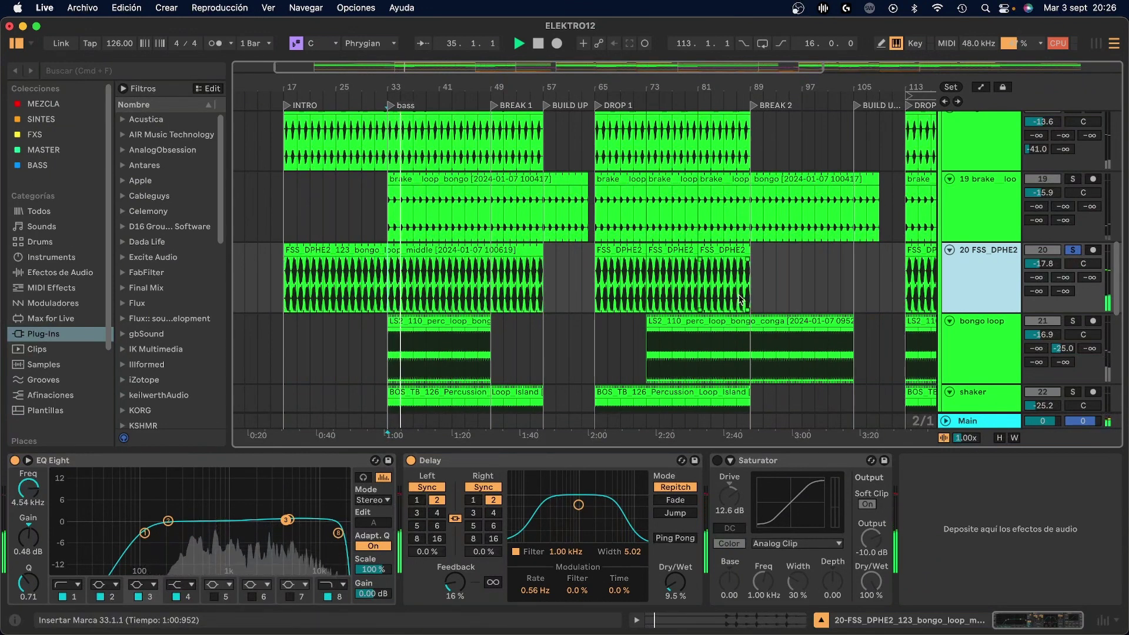
- Solo the bongo loop track and audition it from the bass marker
left_click(986, 338)
left_click(385, 337)
key("s")
key("space")
key("space")
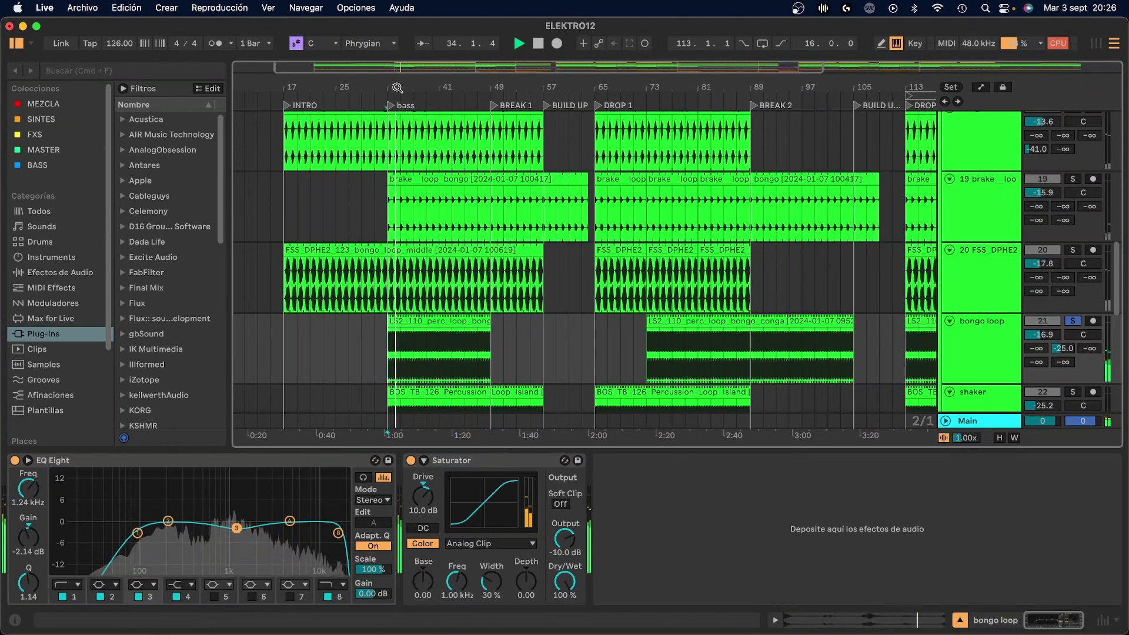
- Solo the Fill_2 track and audition it from DROP 1
scroll(588, 265, "down", 2)
left_click(770, 323)
key("s")
key("space")
key("space")
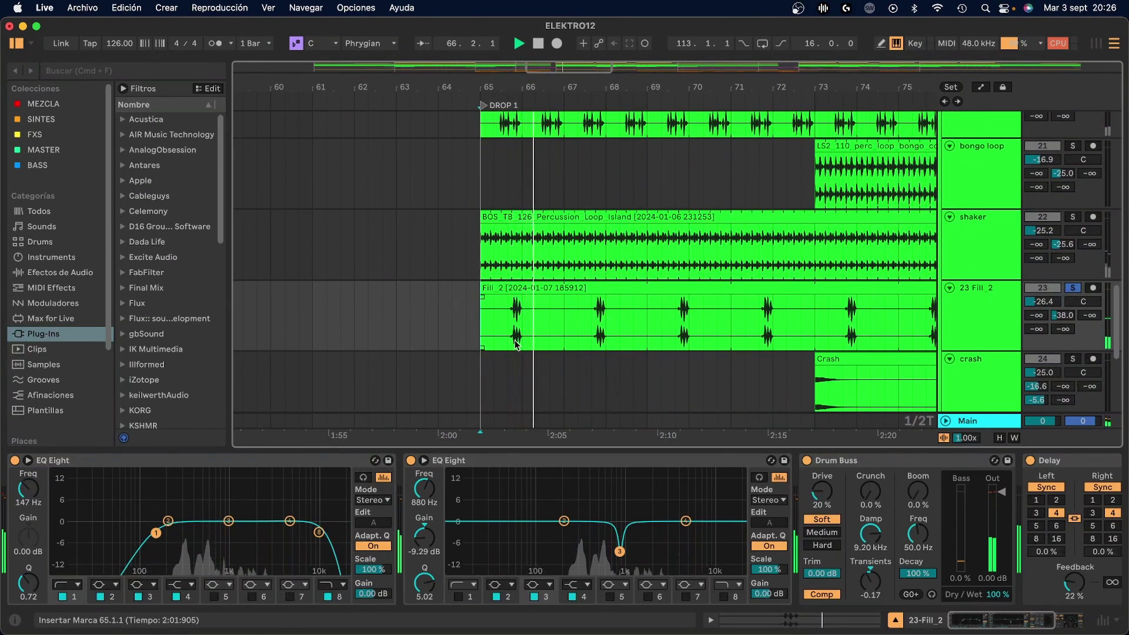
- Stop playback, audition band 3 of the second EQ Eight on the Fill_2 track and set its gain to -9.79 dB
key("space")
left_click(340, 470)
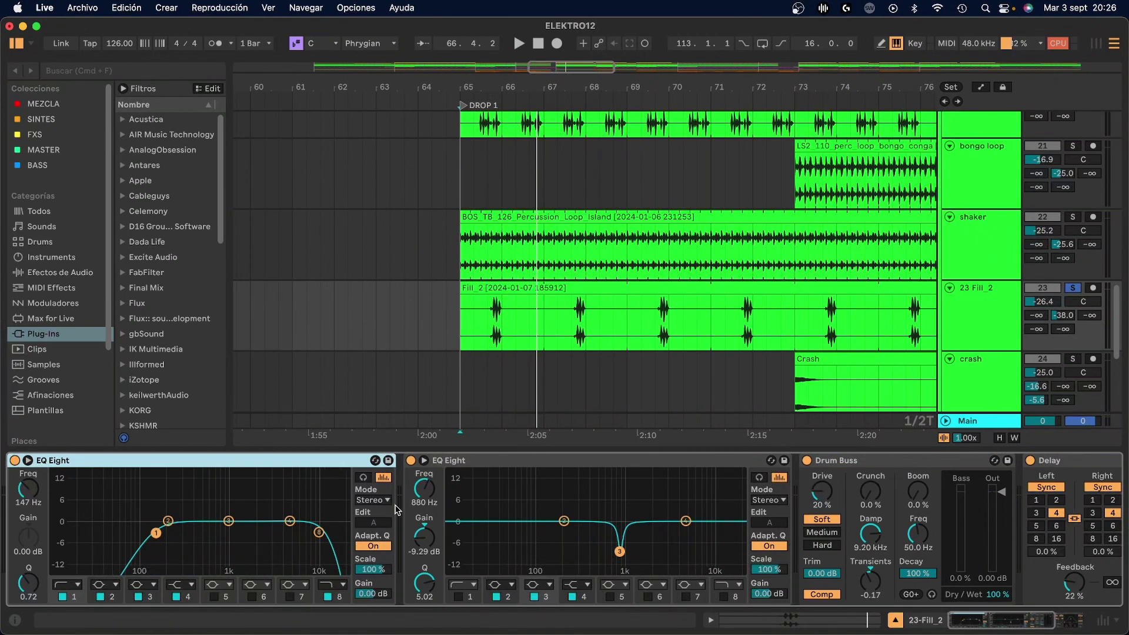
scroll(397, 509, "right", 5)
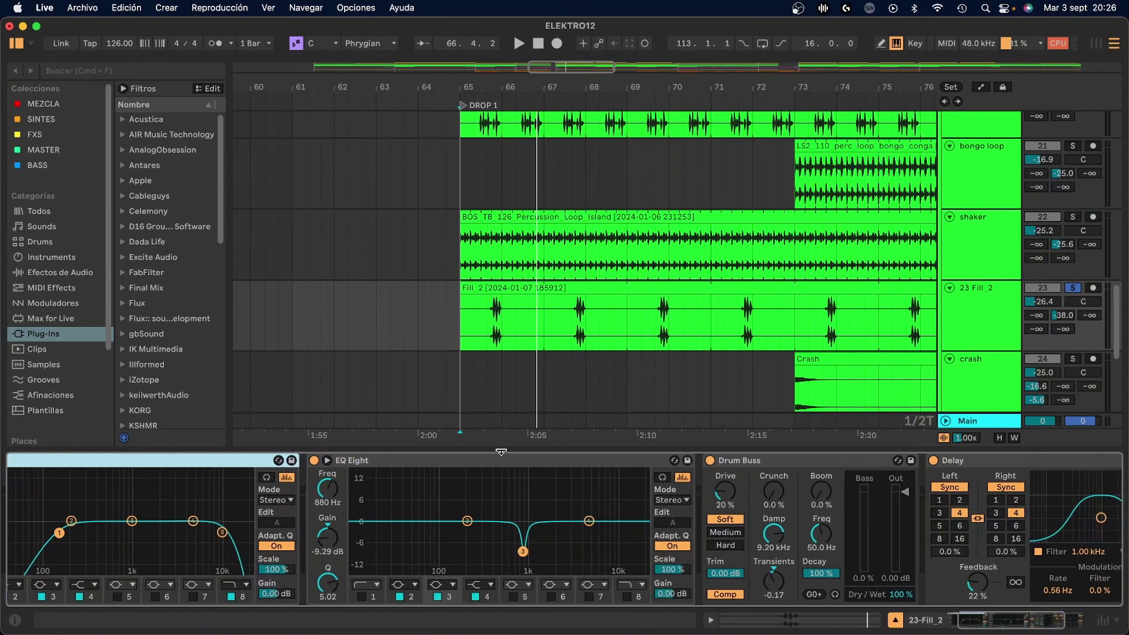
left_click(505, 464)
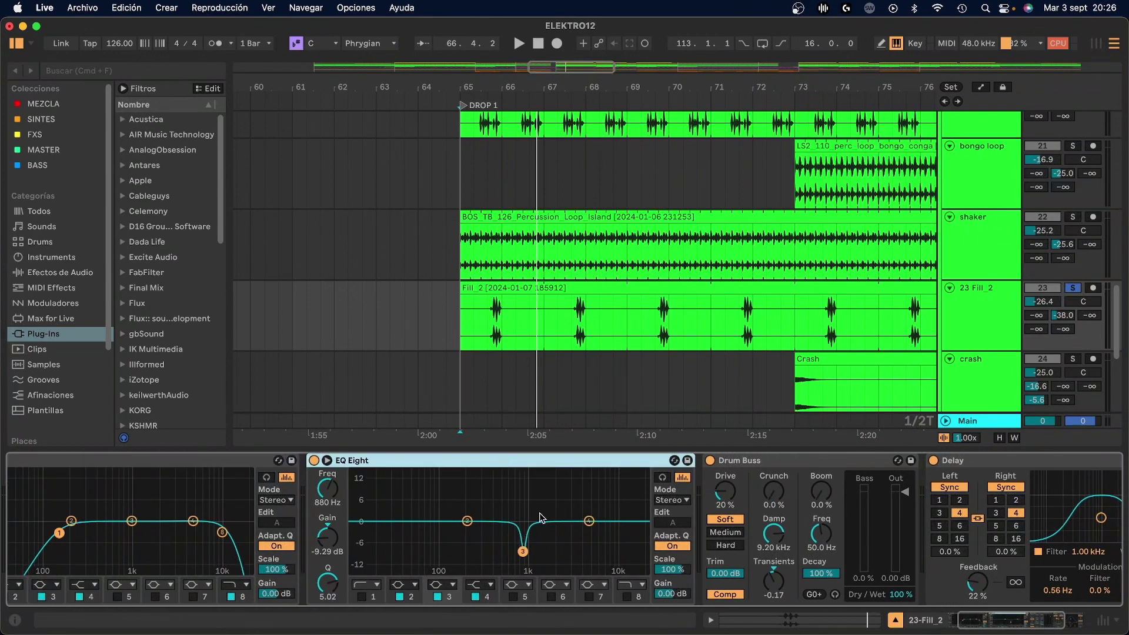
left_click(663, 478)
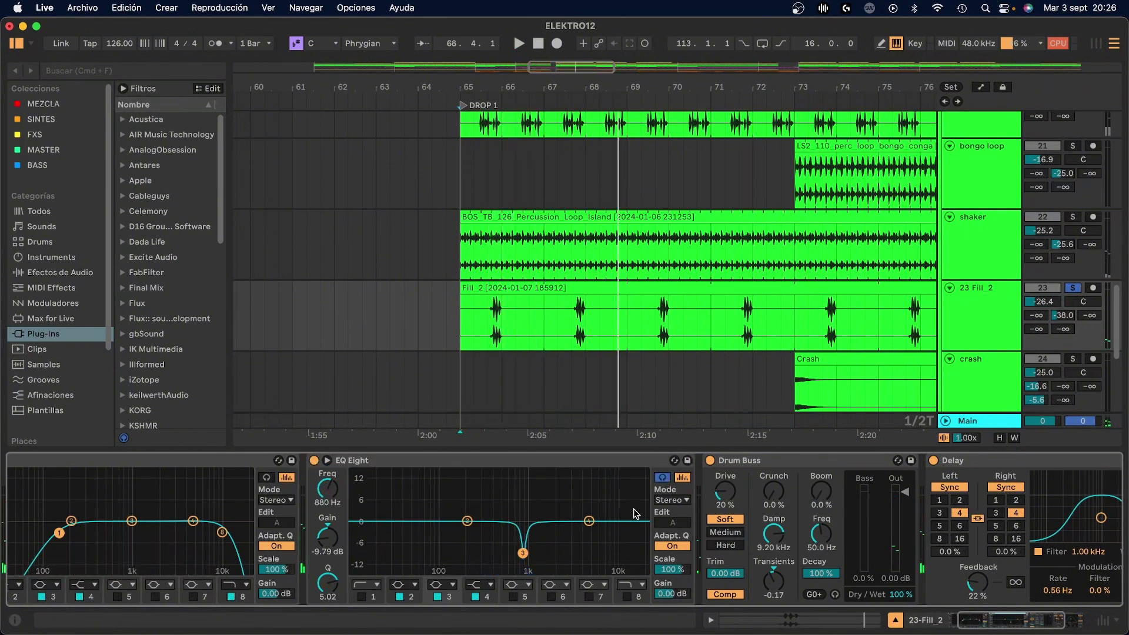
- Examine the Drum Buss and Delay settings at the end of the Fill_2 effect chain
scroll(634, 514, "right", 5)
scroll(633, 514, "right", 4)
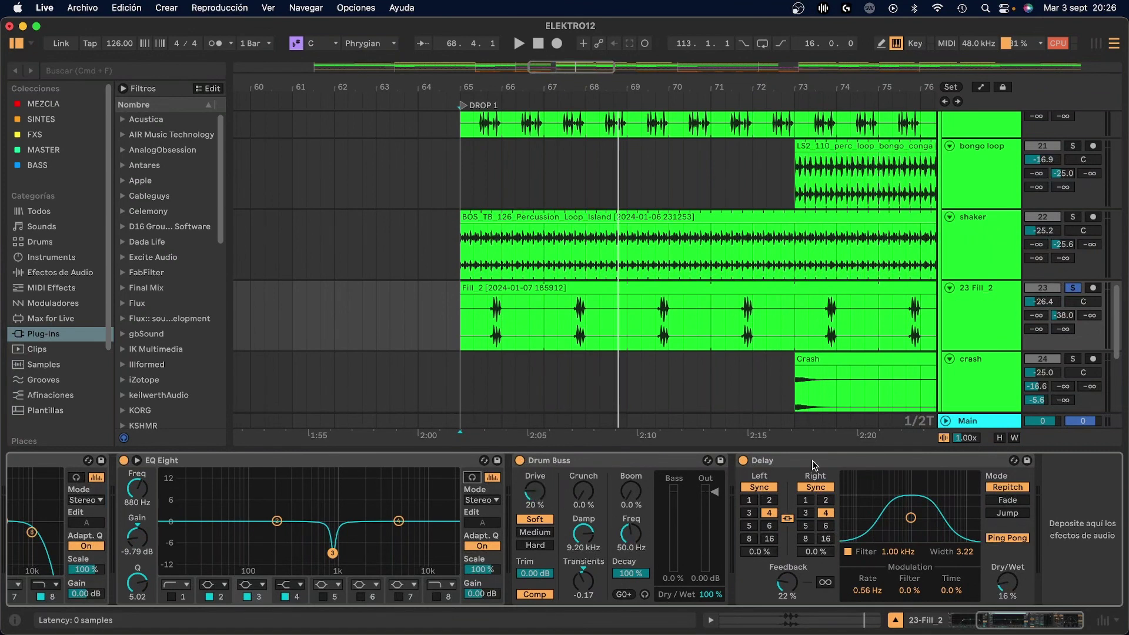
left_click(739, 499)
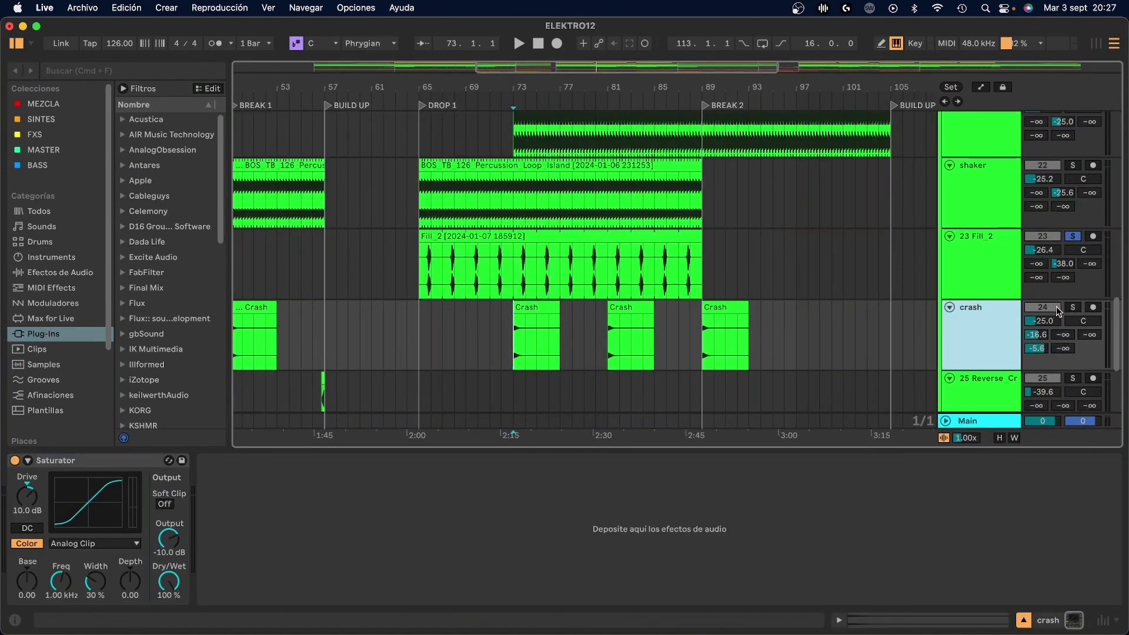
- Solo the crash track and play its clip from bar 73
left_click(1070, 307)
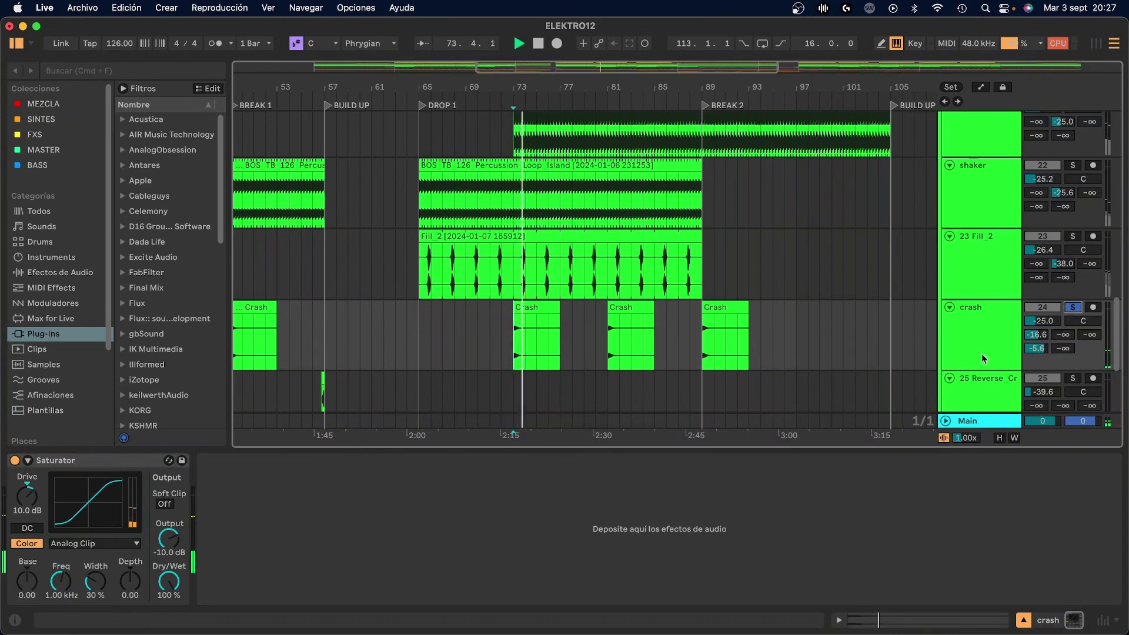
scroll(793, 304, "down", 1)
scroll(794, 305, "down", 5)
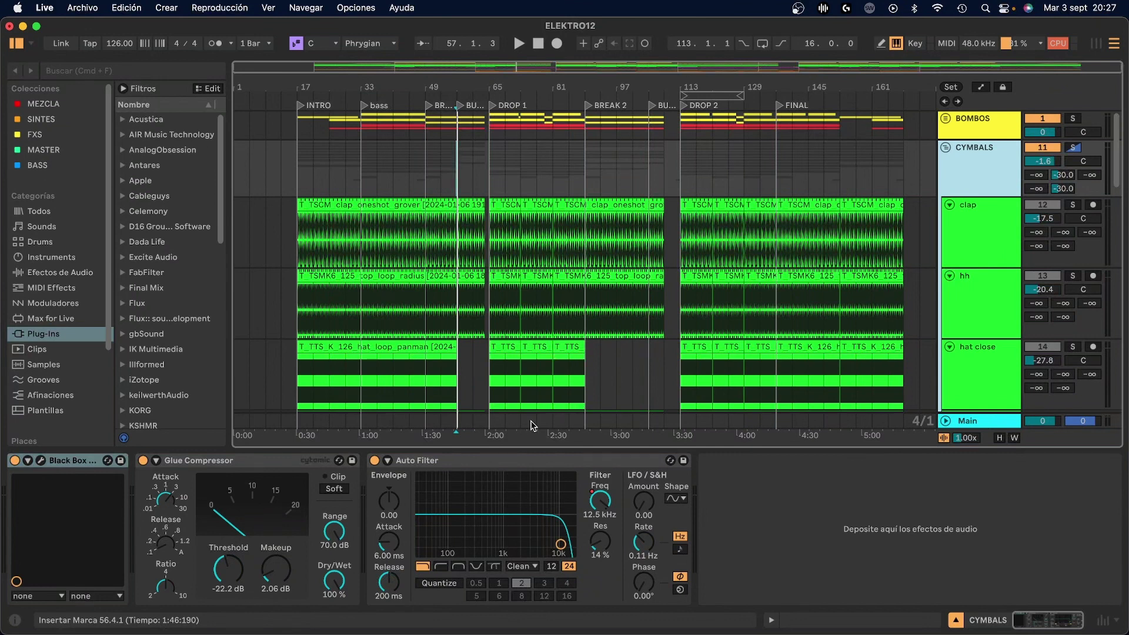
- Open the Black Box HG-2 on the CYMBALS group and compare its sound with and without bypass in DROP 1
left_click(40, 460)
left_click_drag(356, 140, 374, 96)
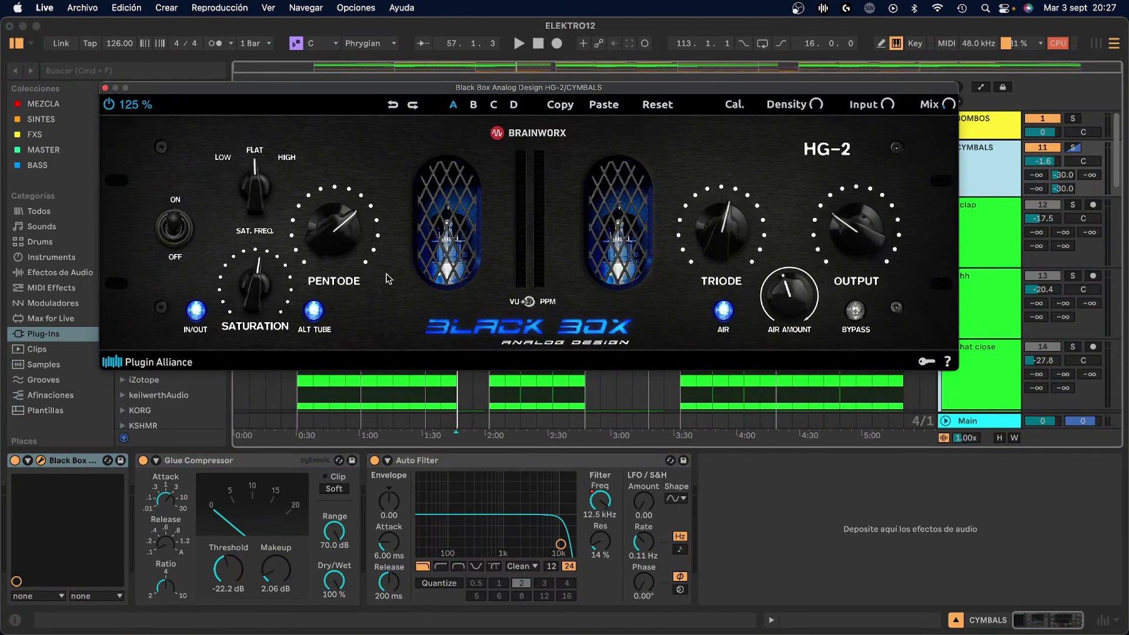
left_click_drag(529, 87, 534, 74)
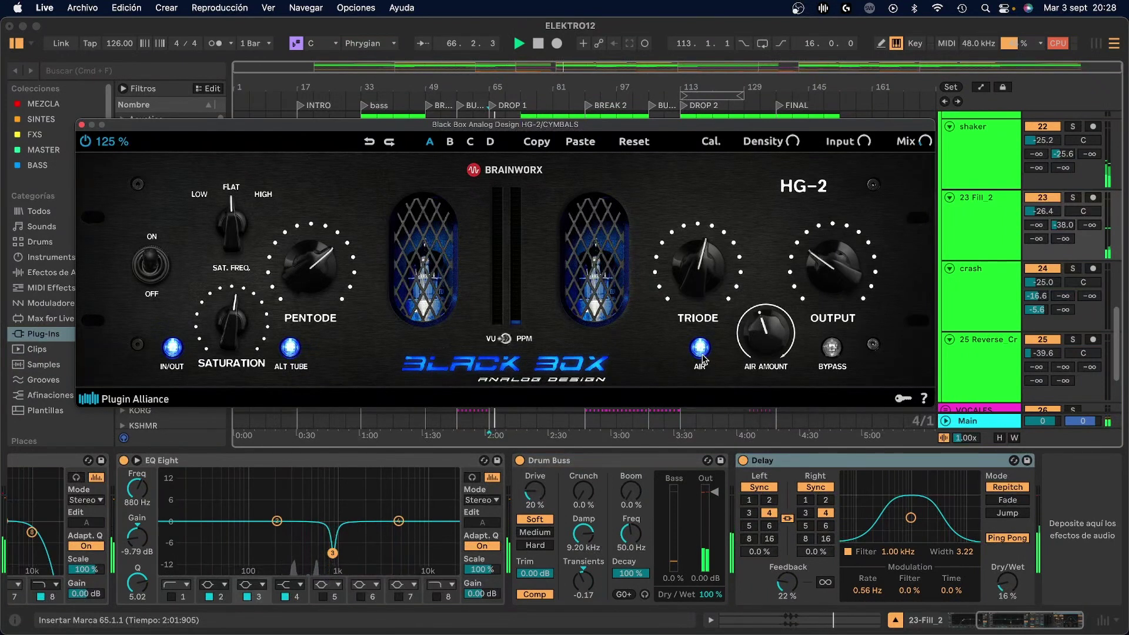
left_click(832, 348)
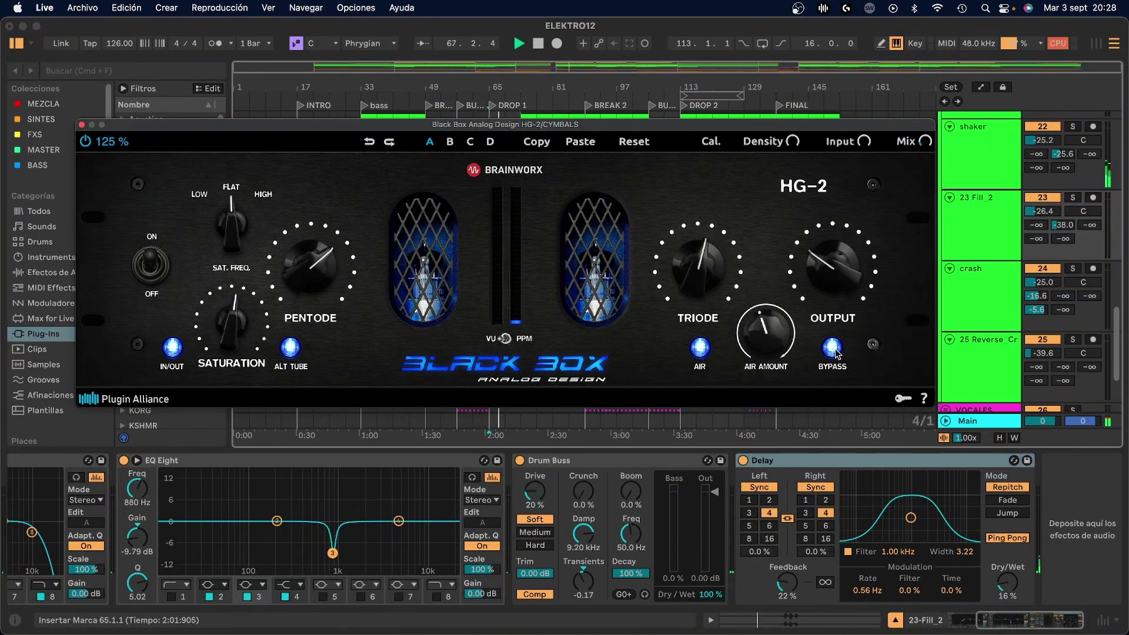
left_click(836, 352)
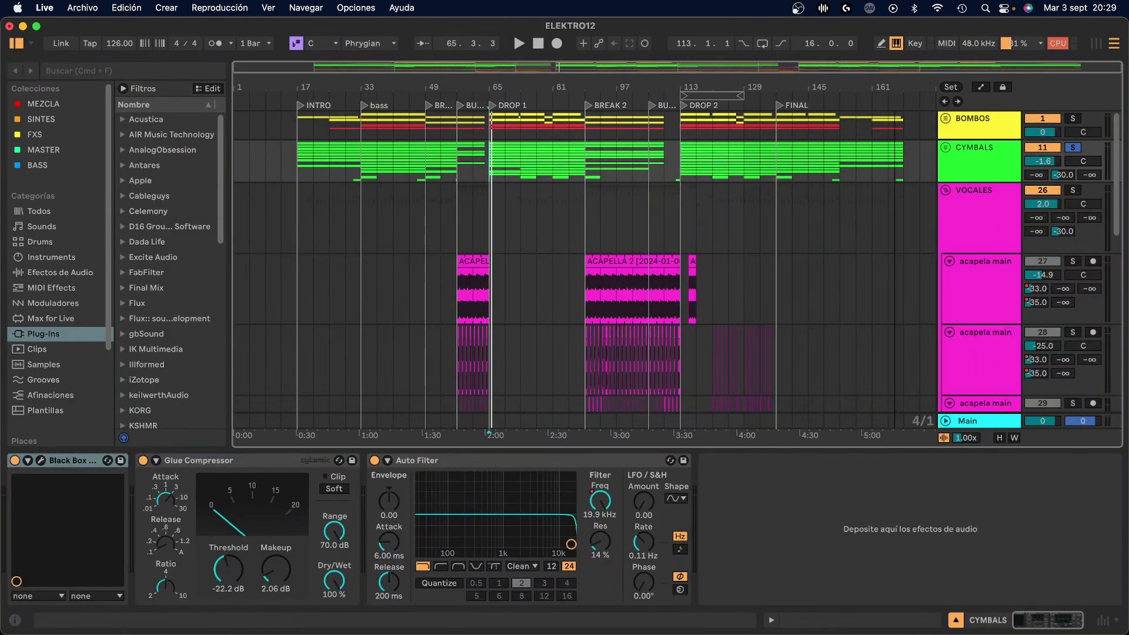
- Review the VOCALES group, then solo the acapela main track and play its ACAPELLA 2 clip from BUILD UP
scroll(611, 81, "left", 3)
scroll(562, 237, "down", 3)
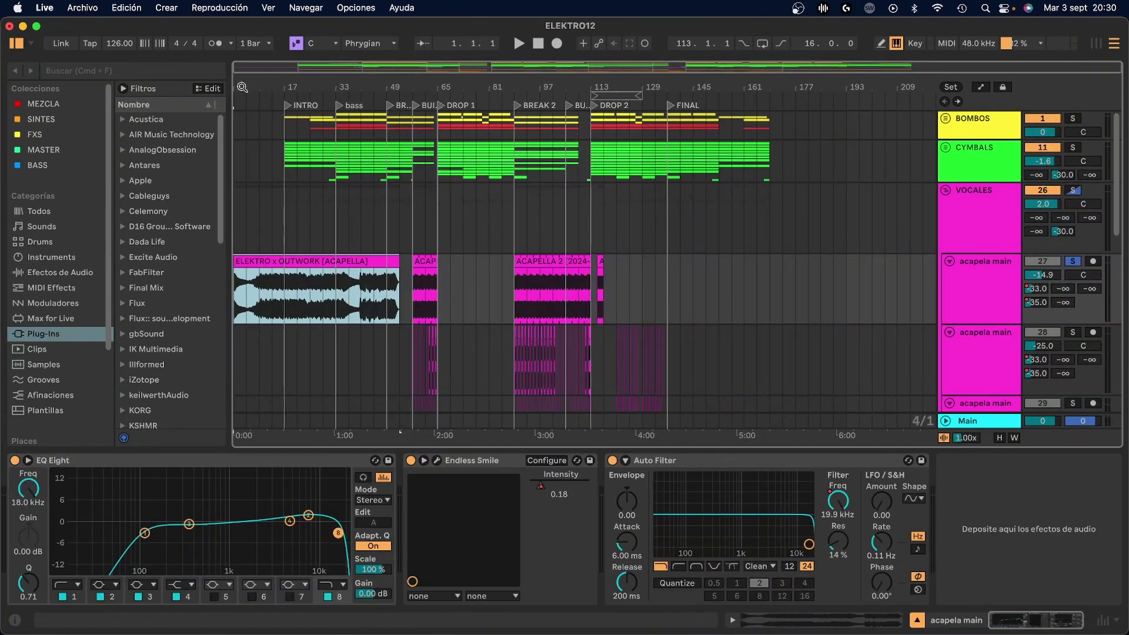
scroll(257, 120, "up", 3)
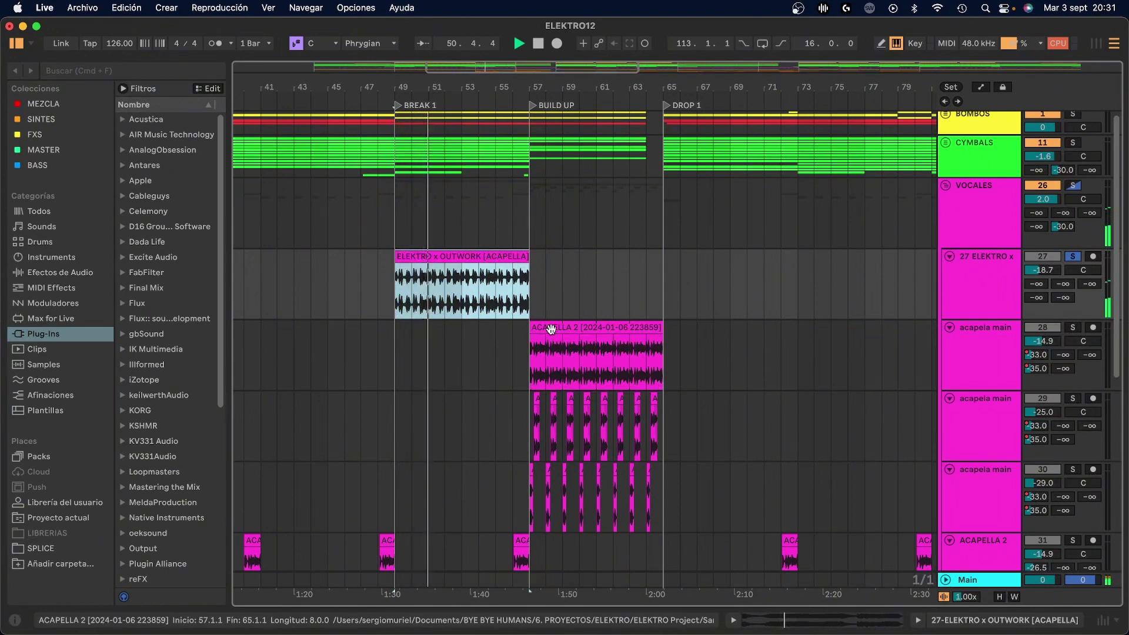
key("space")
left_click(531, 359)
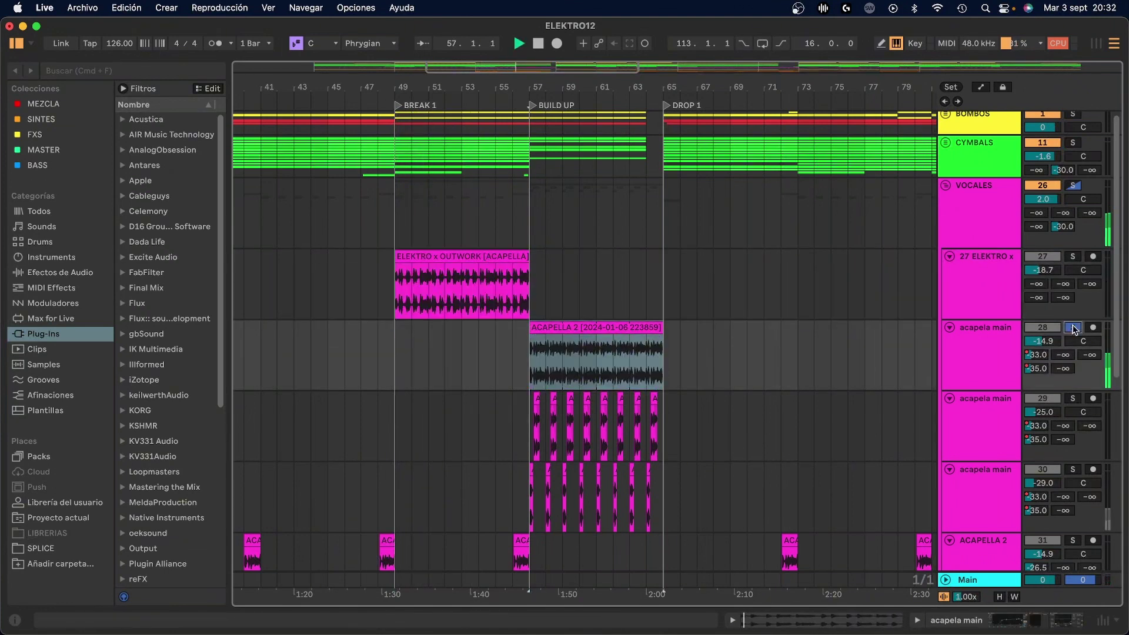
key("space")
left_click(1072, 327)
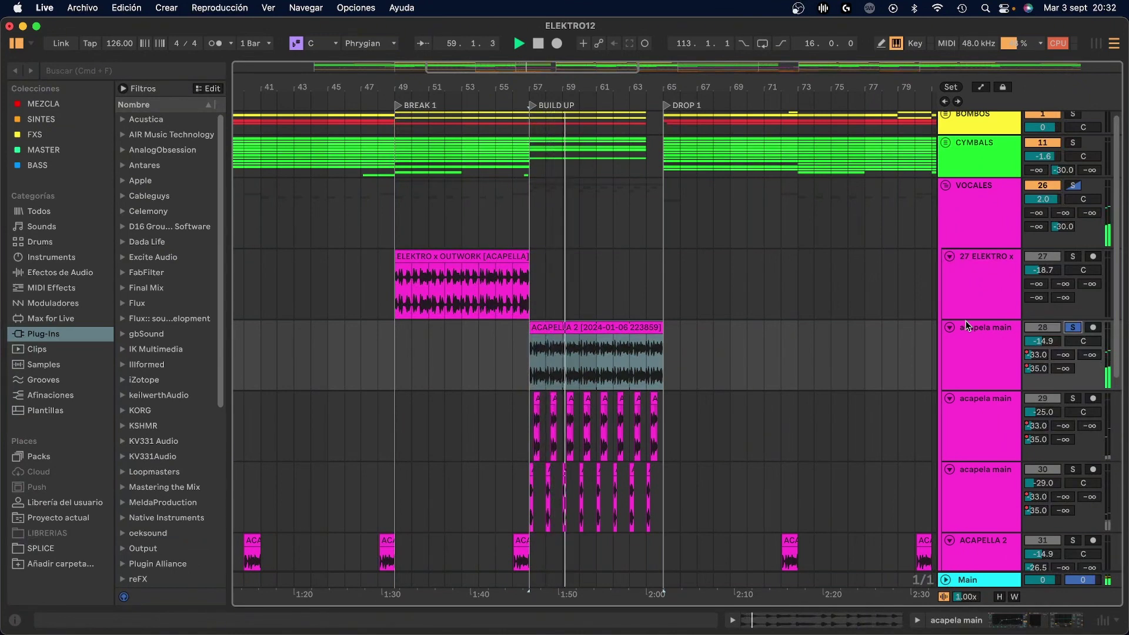
key("space")
left_click(525, 363)
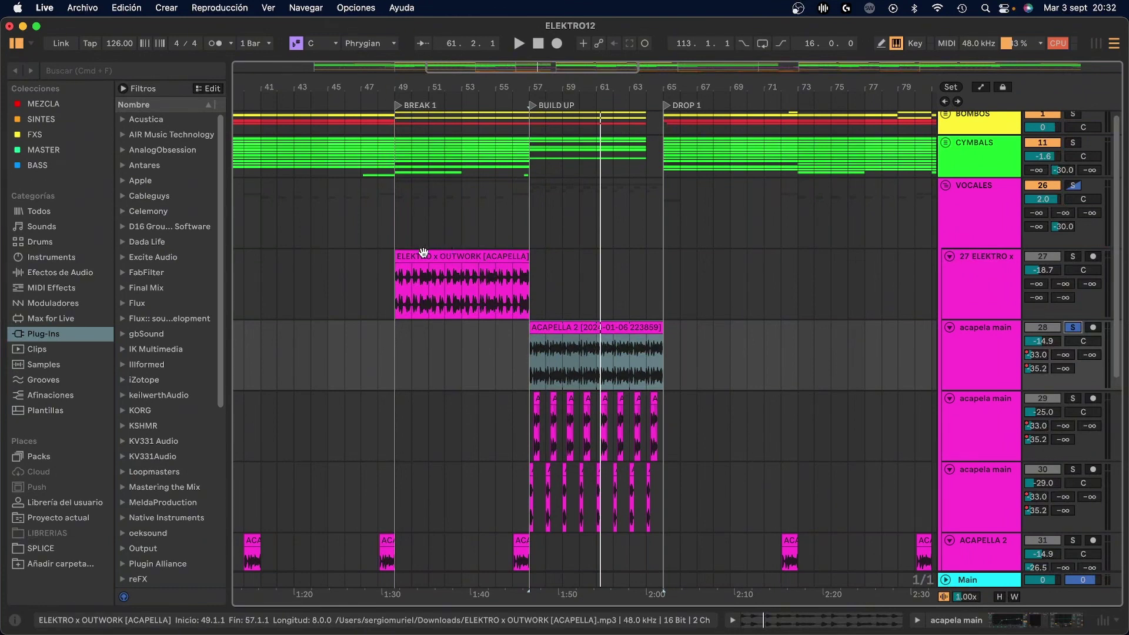
- Cut the opening slice of the ELEKTRO x OUTWORK acapella at BREAK 1 and move it to bar 47
left_click_drag(392, 84, 388, 290)
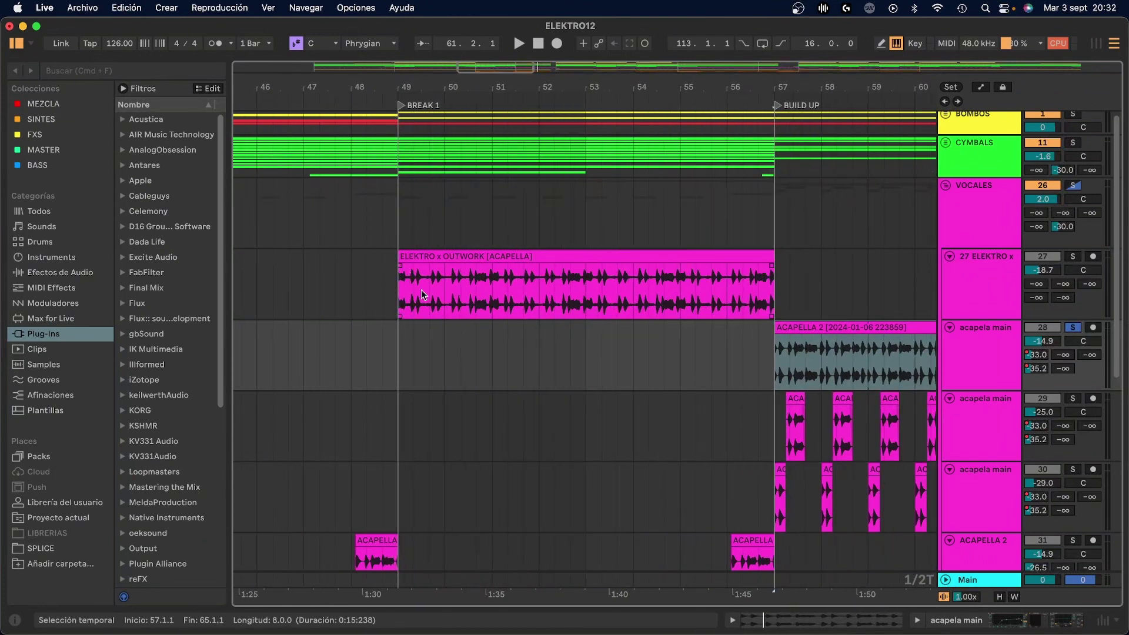
left_click_drag(400, 88, 421, 253)
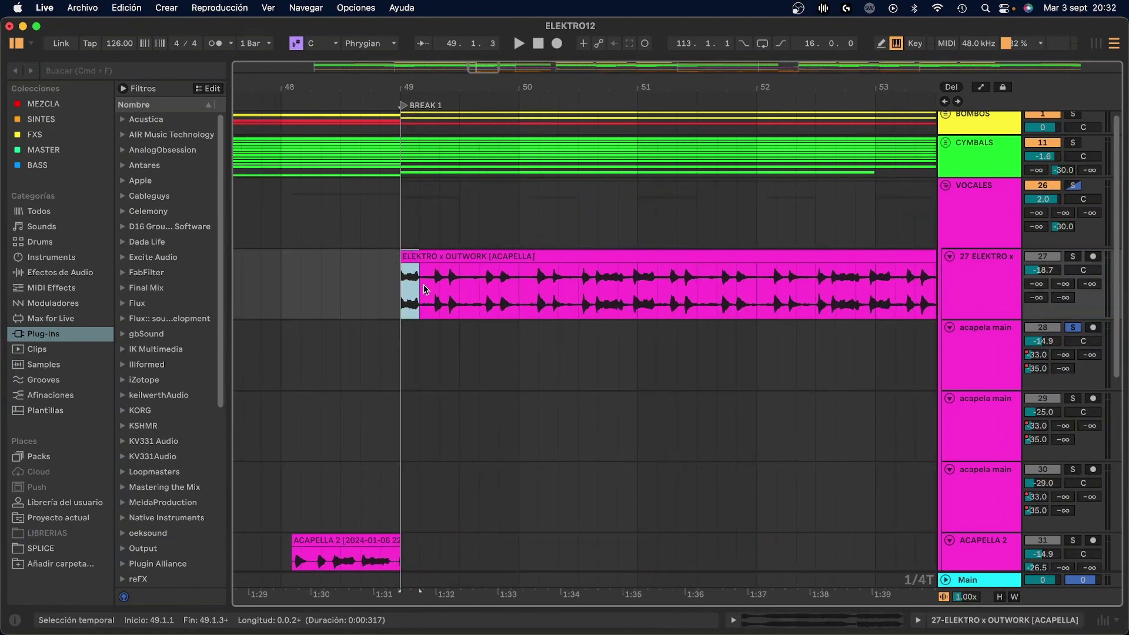
left_click(421, 255)
left_click_drag(435, 93, 574, 90)
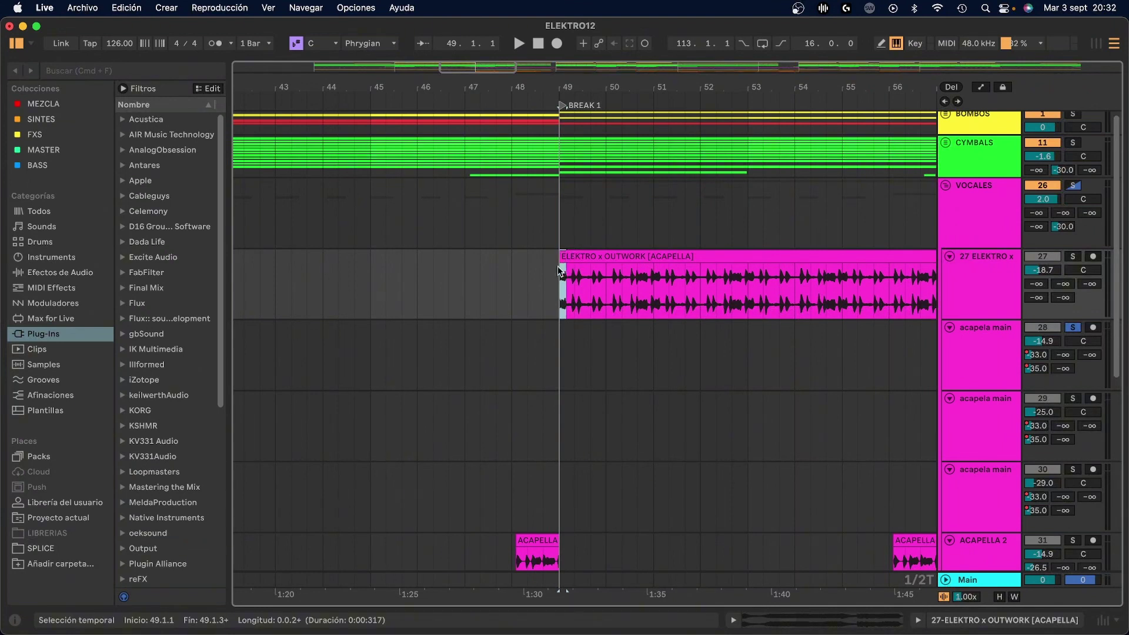
scroll(561, 257, "up", 2)
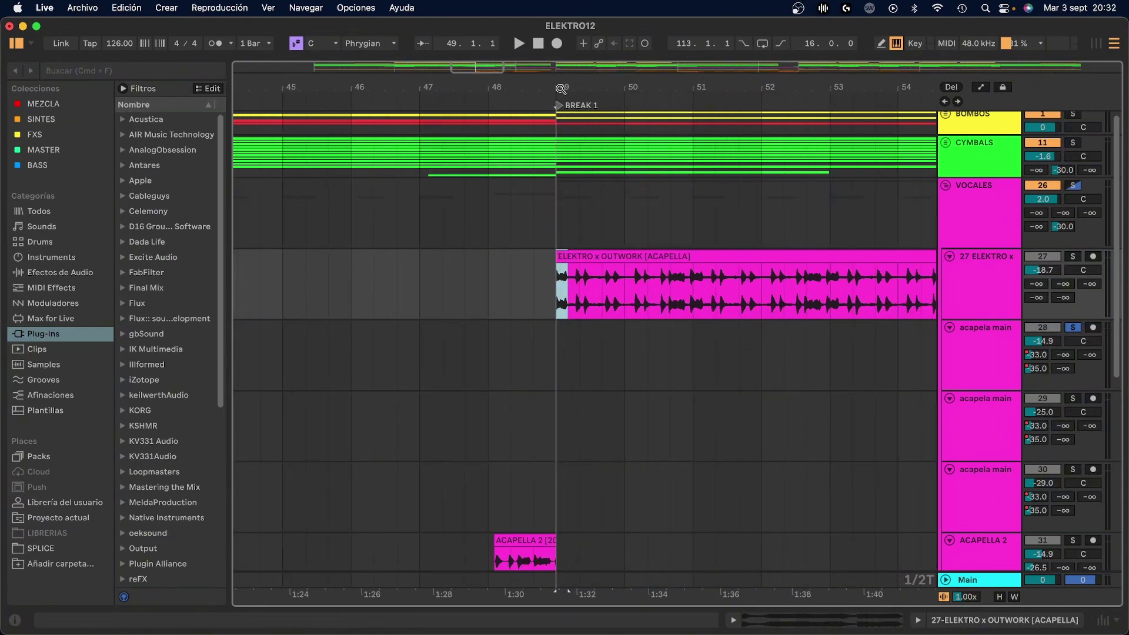
left_click_drag(561, 88, 561, 144)
left_click_drag(561, 256, 288, 258)
scroll(888, 206, "down", 2)
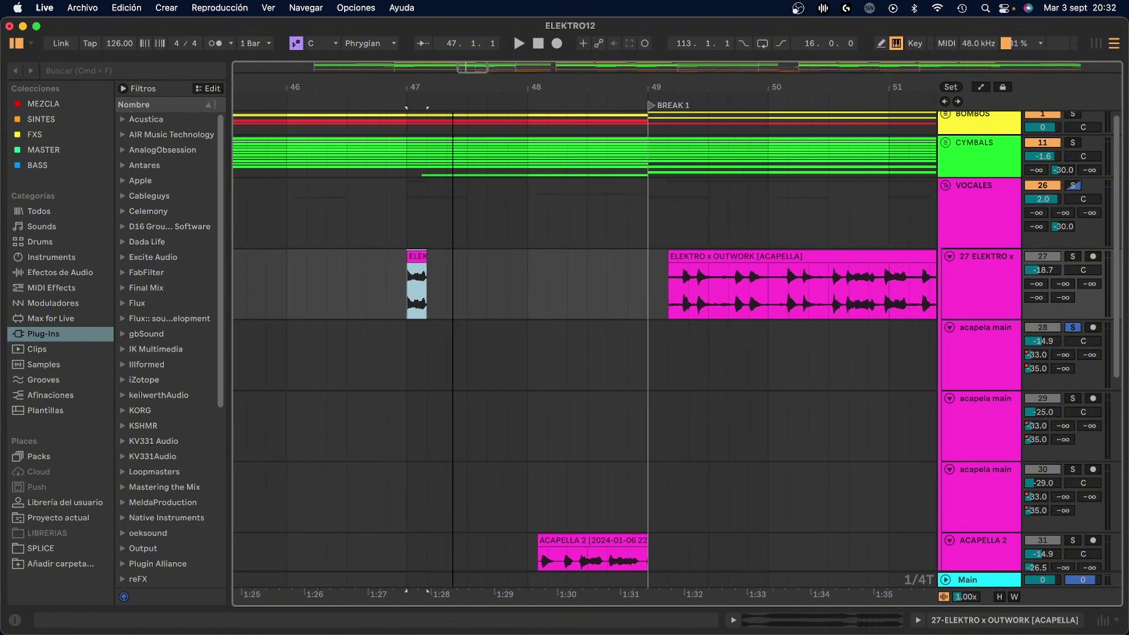
- Solo the ELEKTRO x OUTWORK track, audition the slice at bar 47 and move another acapella phrase earlier
left_click(1070, 258)
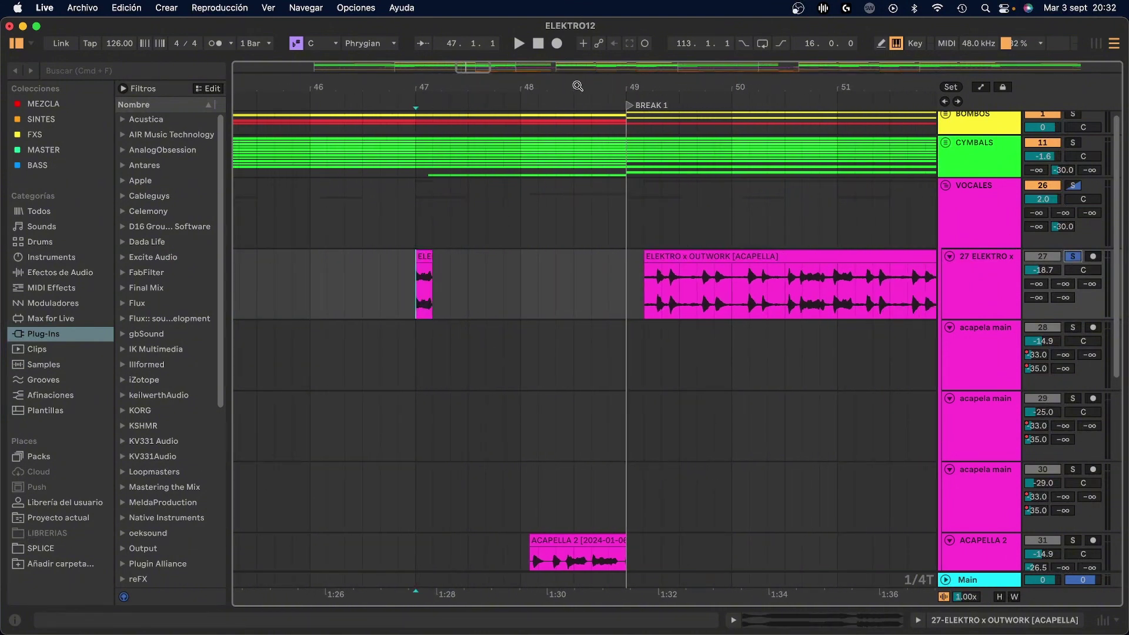
scroll(413, 146, "down", 2)
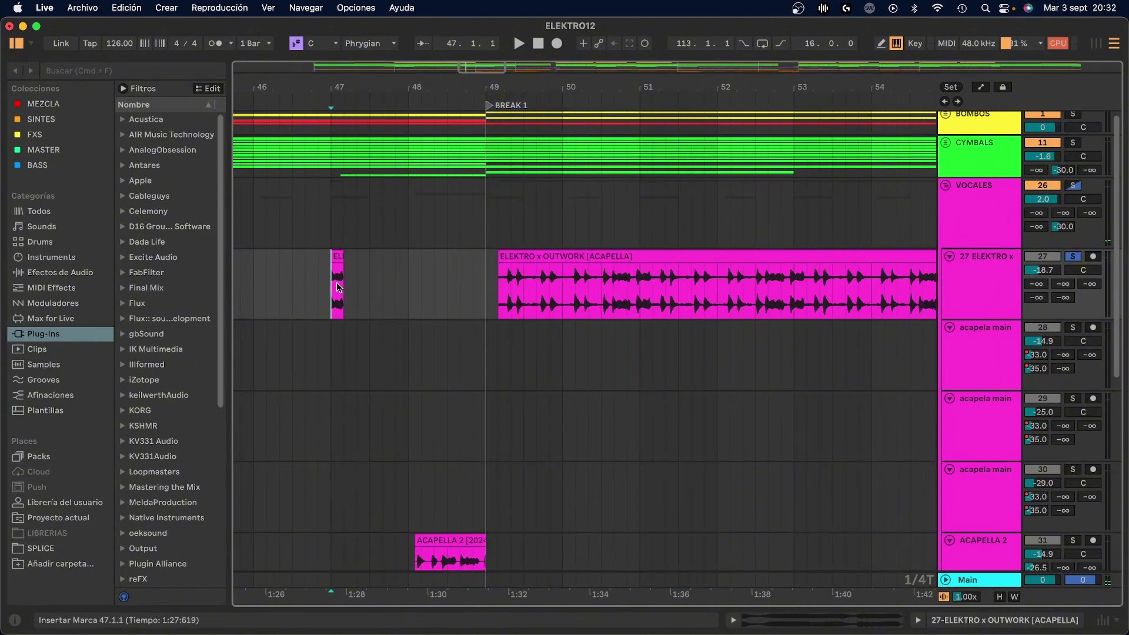
left_click_drag(601, 291, 640, 291)
left_click_drag(618, 253, 364, 266)
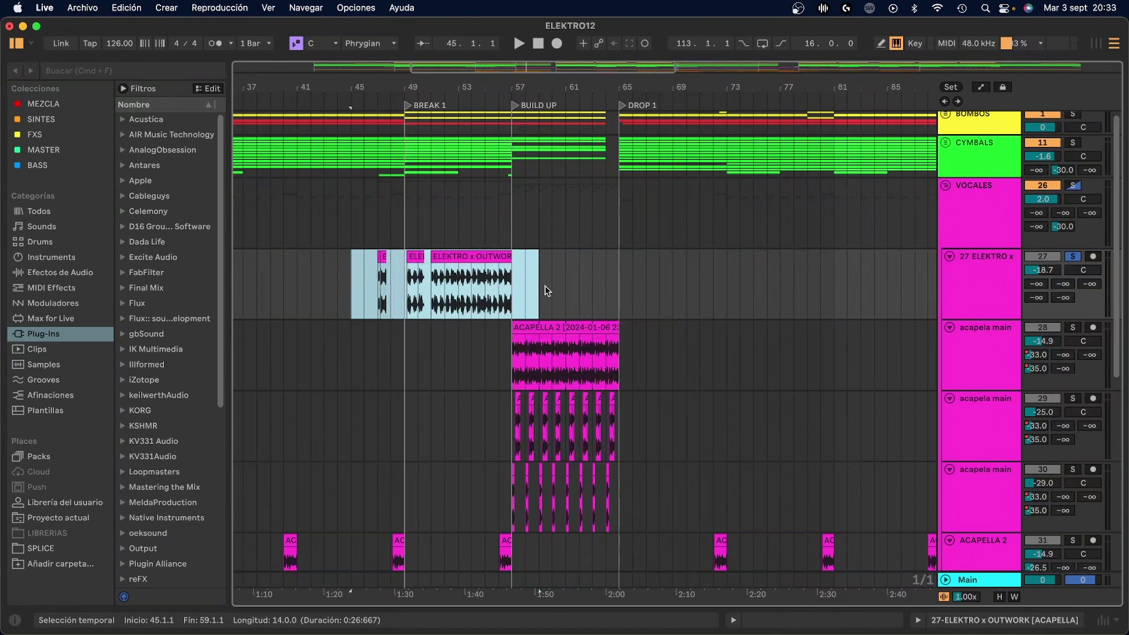
- Delete the acapella slices between bars 45 and 59 along with the audio track 27 that holds them
key("Delete")
left_click(956, 288)
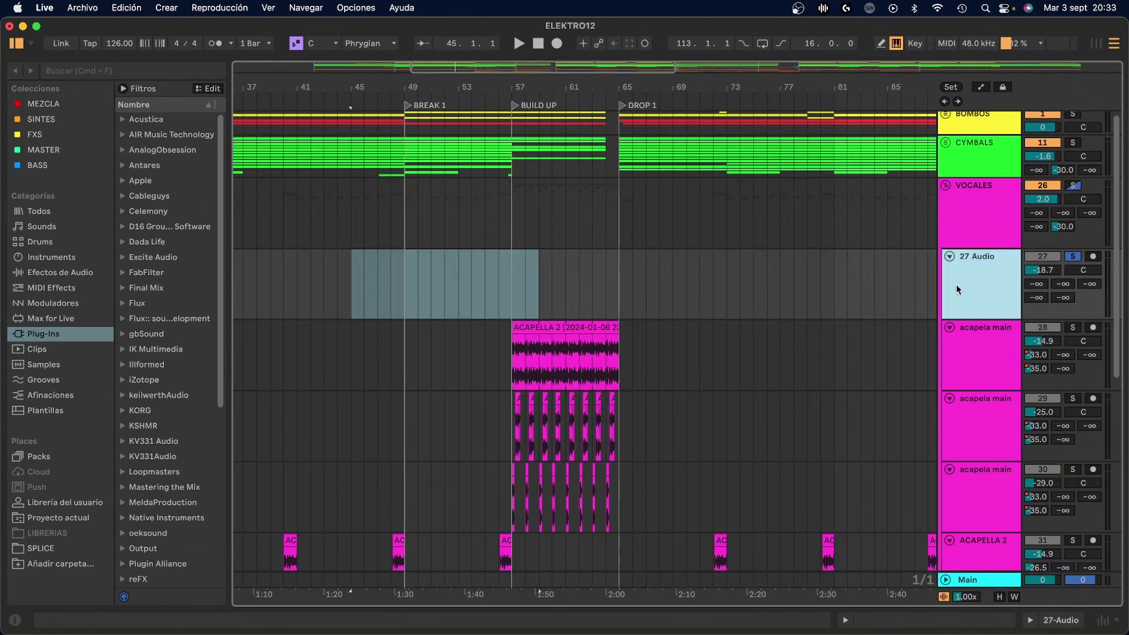
key("Delete")
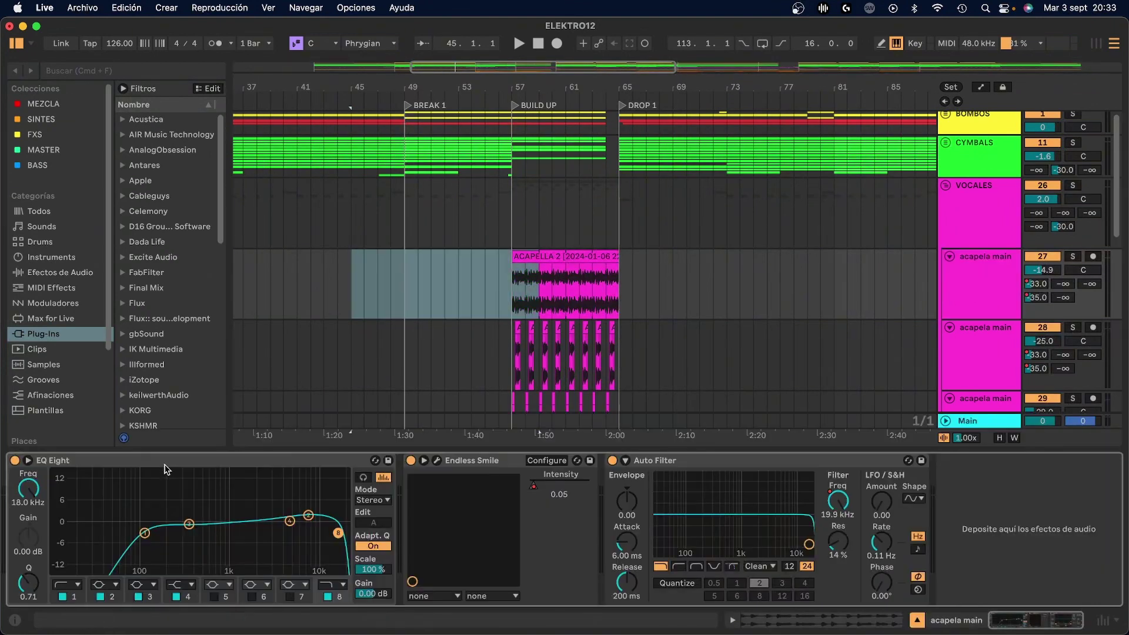
- Show the first acapela main track's effect chain and inspect its EQ Eight and Endless Smile plug-in
key("shift+Tab")
left_click(164, 458)
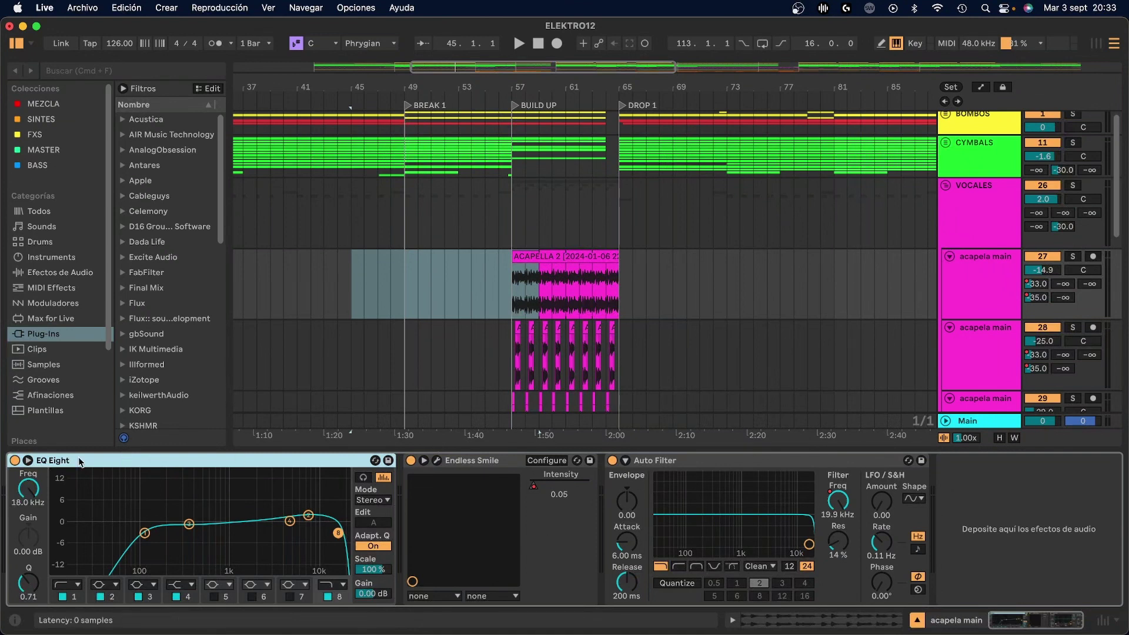
left_click(437, 462)
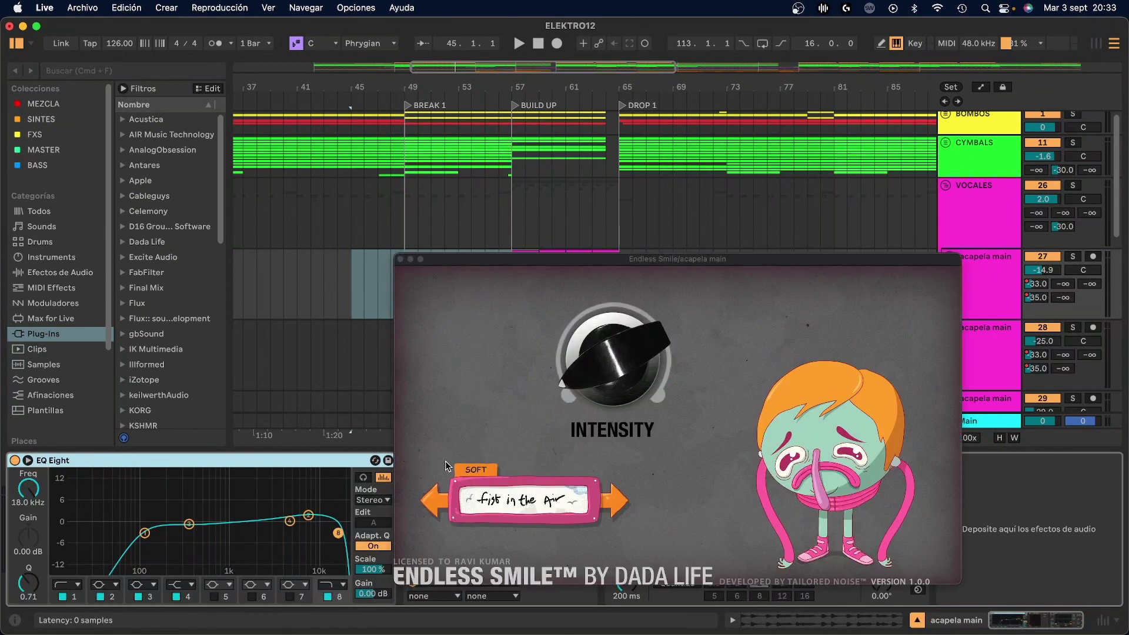
key("super+alt+p")
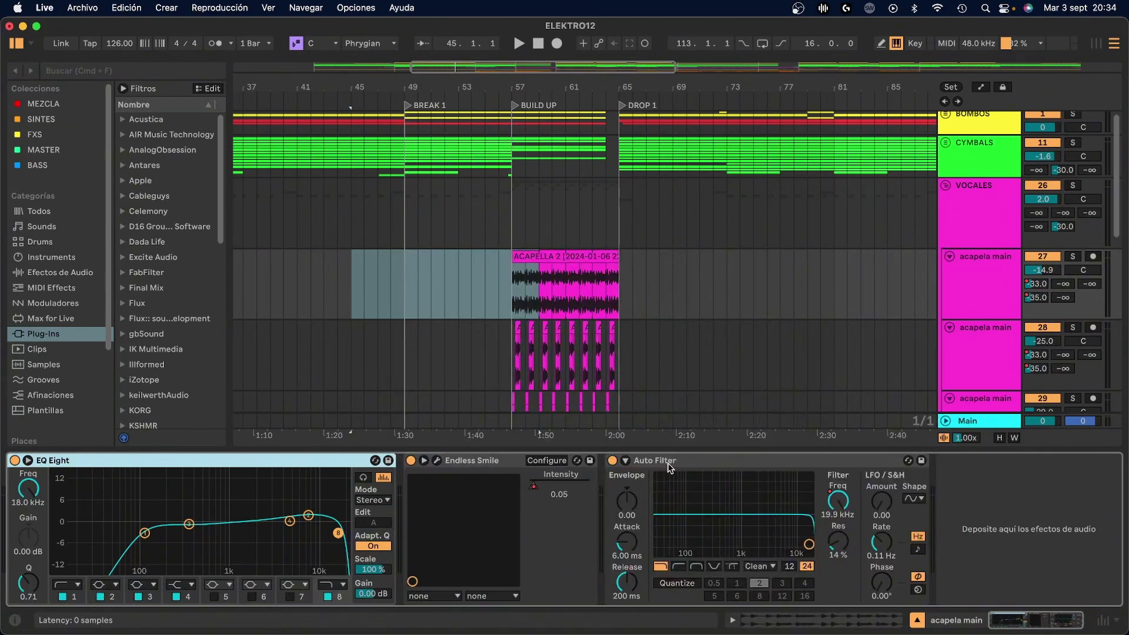
- Examine the chopped ACAPELLA 2 clips in BUILD UP and the effect chains of the other two acapela main tracks
left_click_drag(516, 87, 438, 200)
scroll(379, 313, "down", 5)
scroll(416, 189, "up", 3)
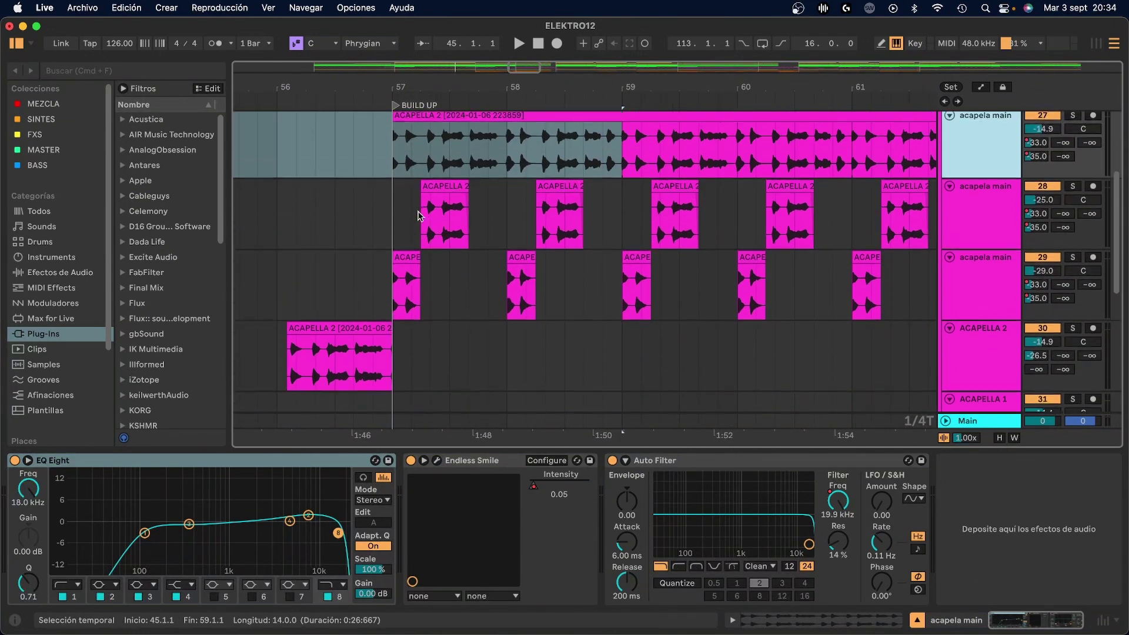
left_click_drag(418, 92, 393, 72)
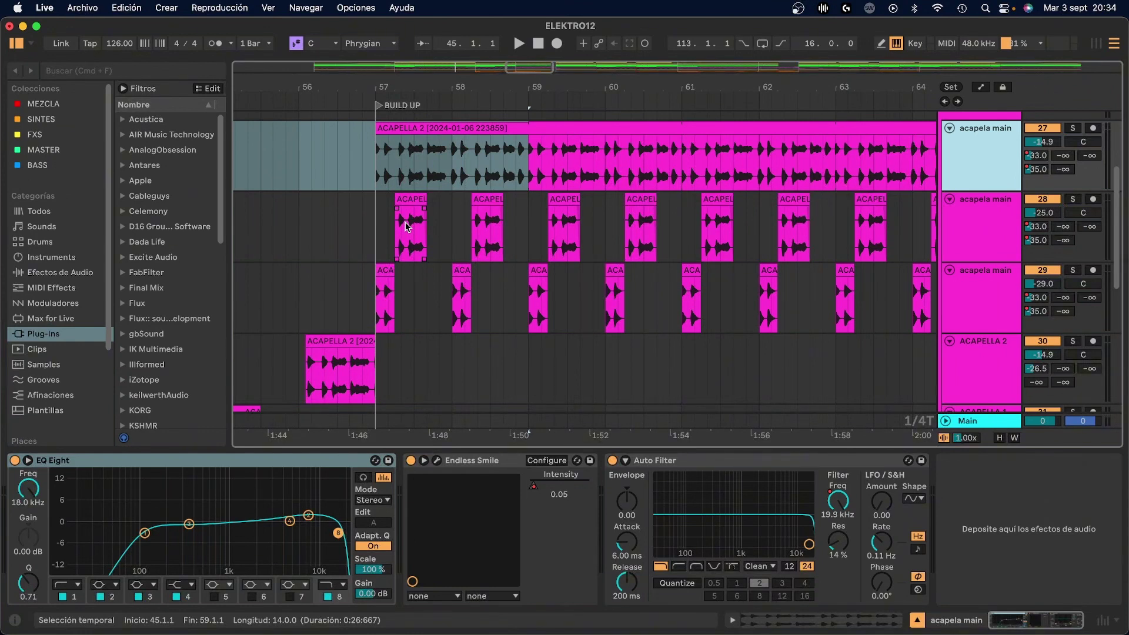
scroll(405, 225, "up", 2)
key("Down")
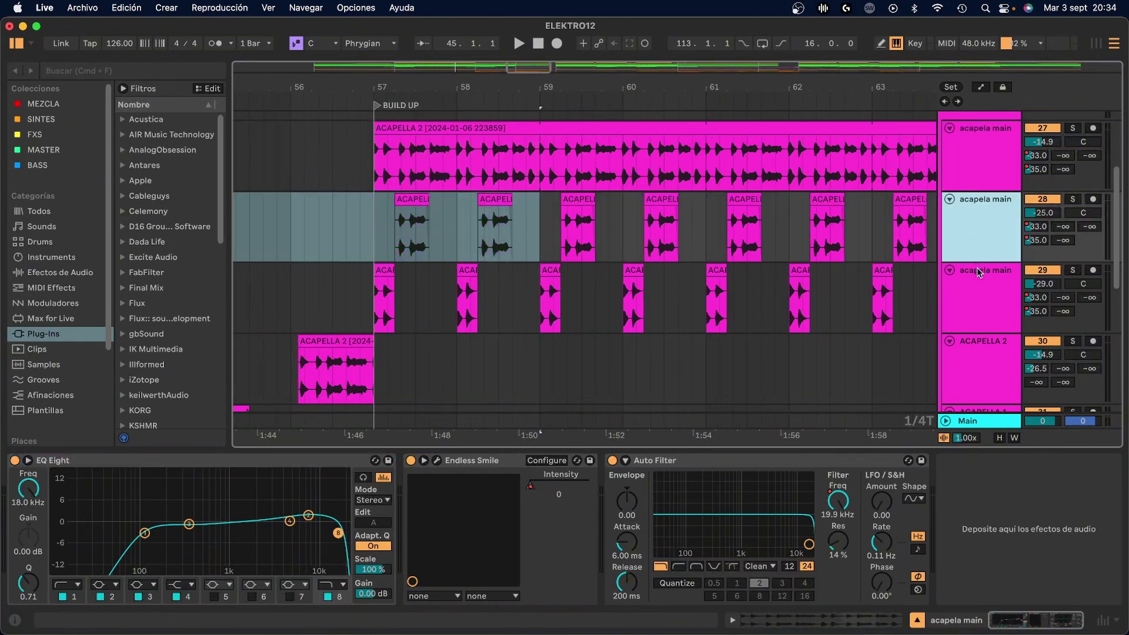
key("Down")
- Hide the effect chain, select track 28's first BUILD UP clip and place the insert marker at bar 57 on track 29
key("super+alt+l")
left_click(419, 239)
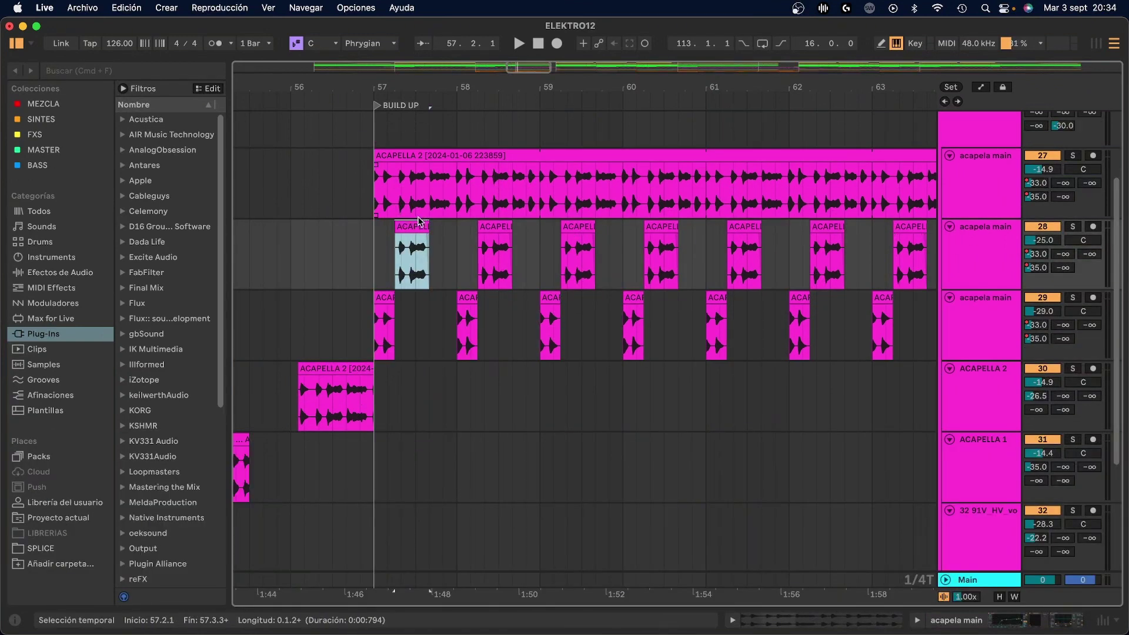
left_click(383, 347)
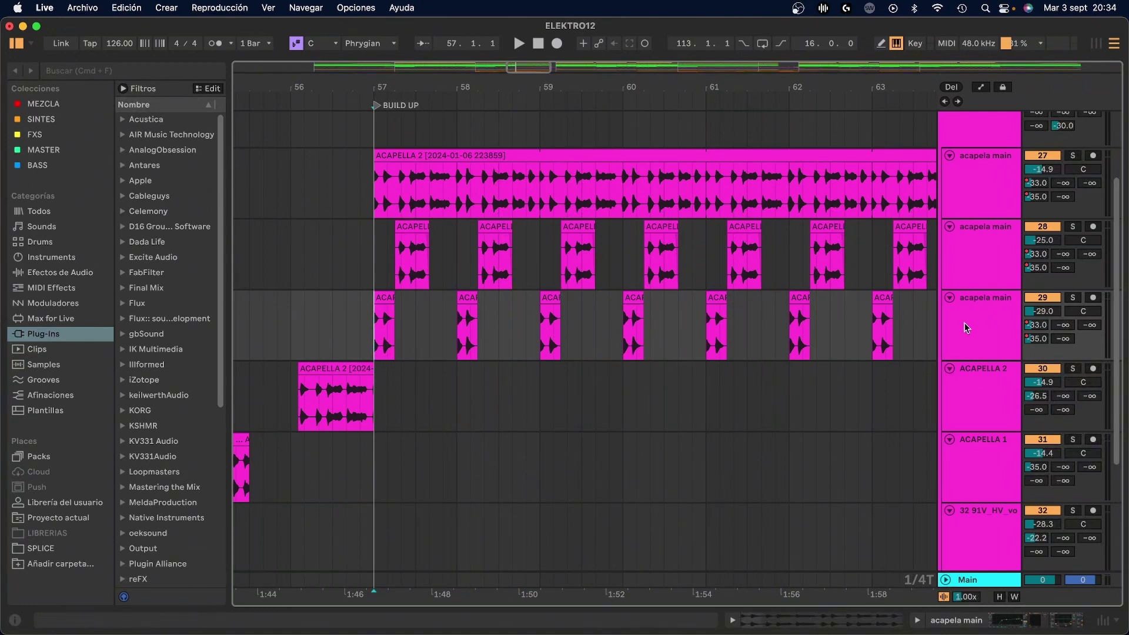
- Solo acapela main track 29, audition it from bar 57 with its volume at -20.0 dB, and undo the volume change
left_click(1072, 298)
key("space")
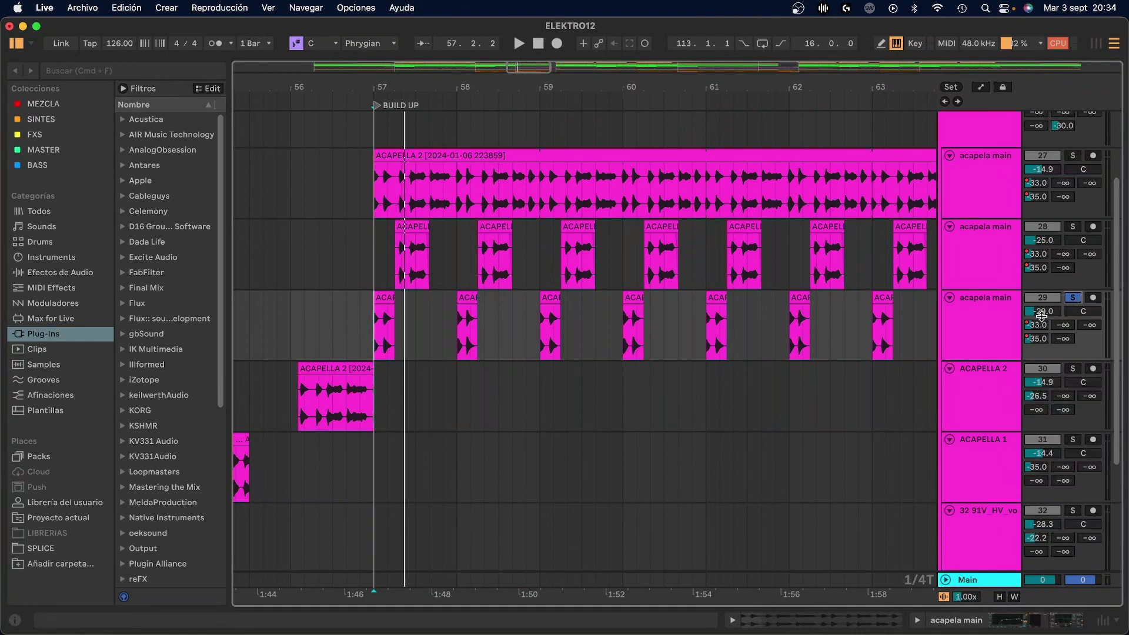
key("space")
left_click_drag(1045, 313, 1044, 297)
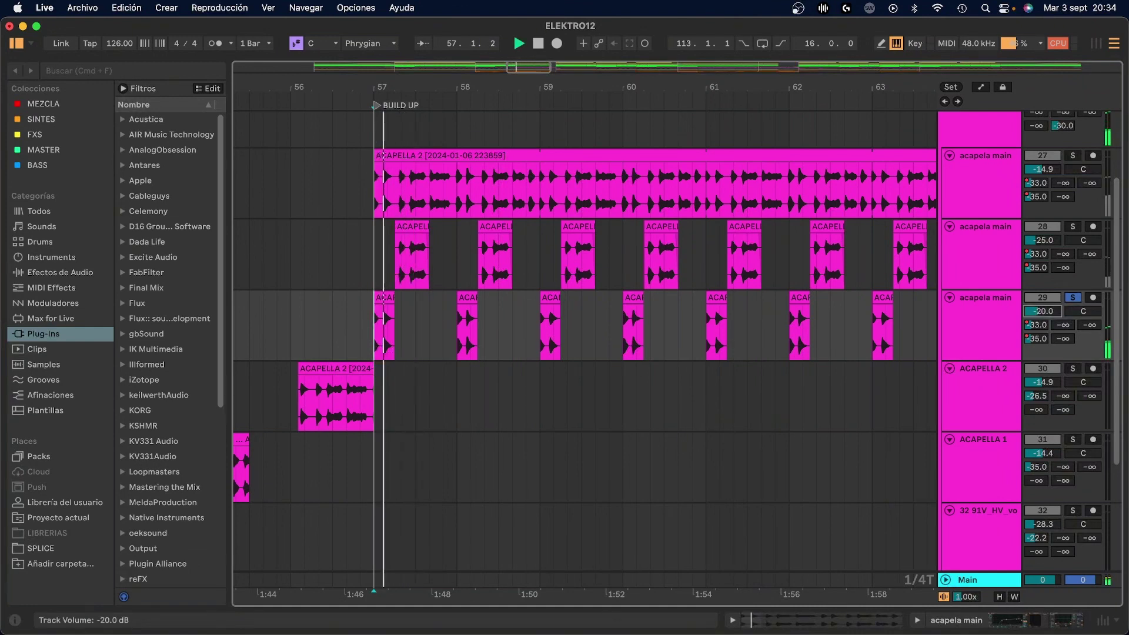
key("space")
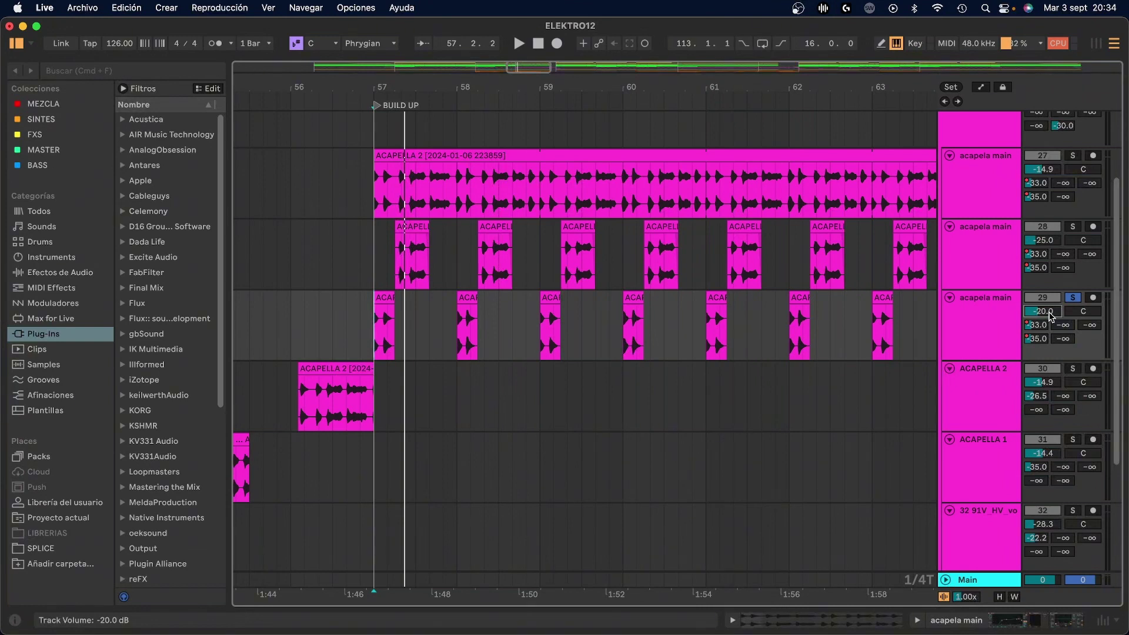
key("super+z")
- Set track 29's volume to -21.6 dB and track 28's to -19.3 dB while auditioning the soloed acapela main tracks in BUILD UP
left_click(1076, 156)
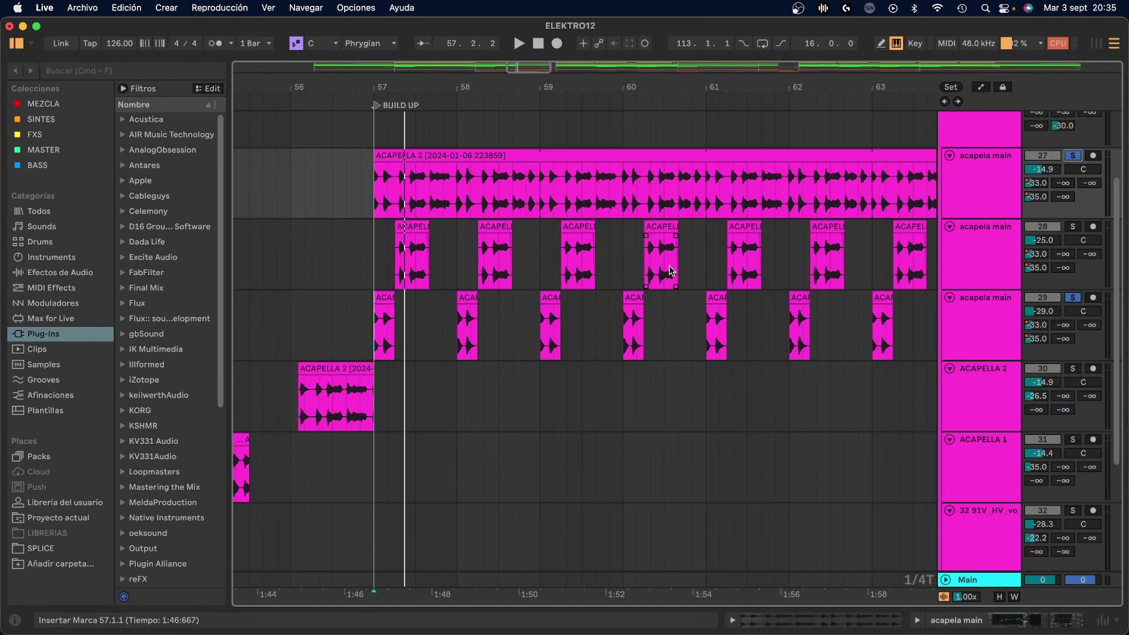
key("super+z")
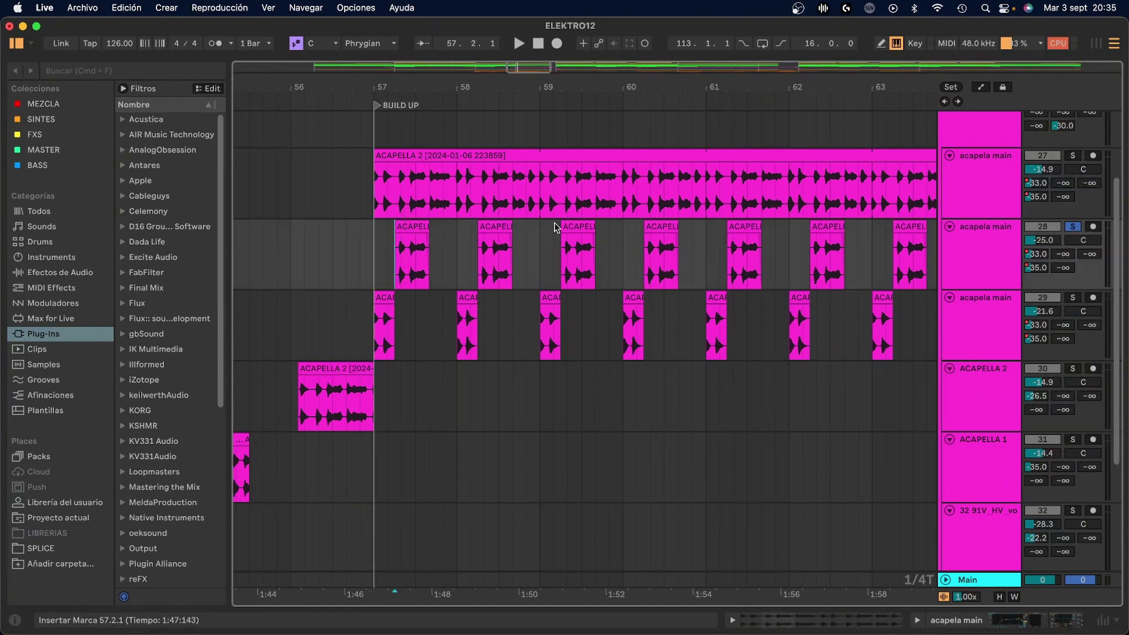
key("space")
key("super+z")
key("space")
key("space")
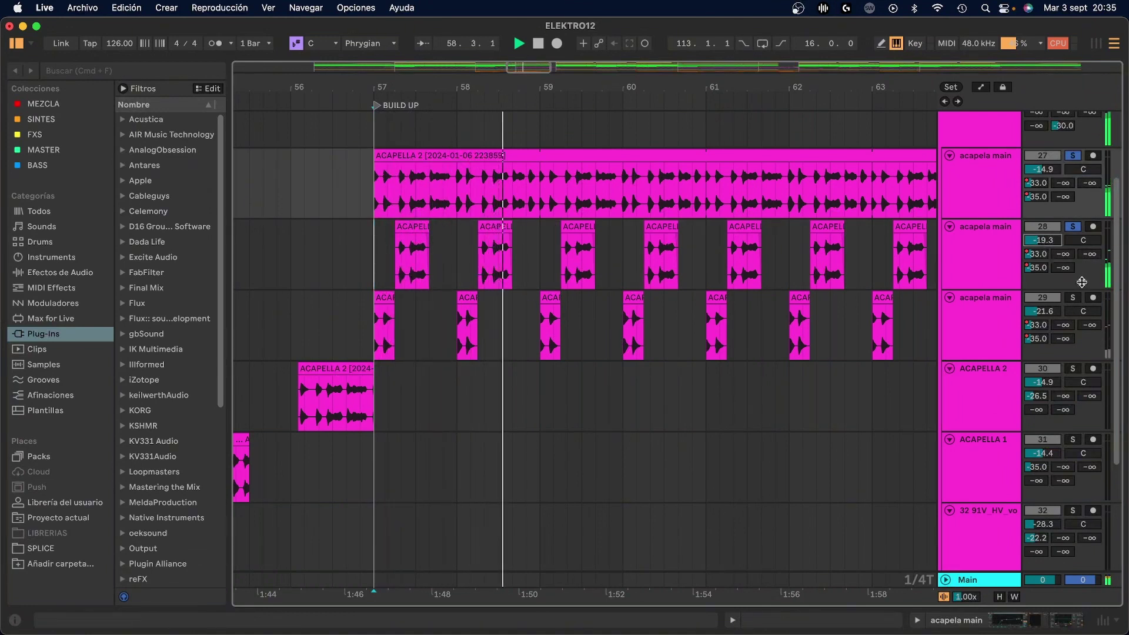
- Audition the three acapela main tracks together from bar 57, comparing playback with track 28 off and on
left_click(1071, 299)
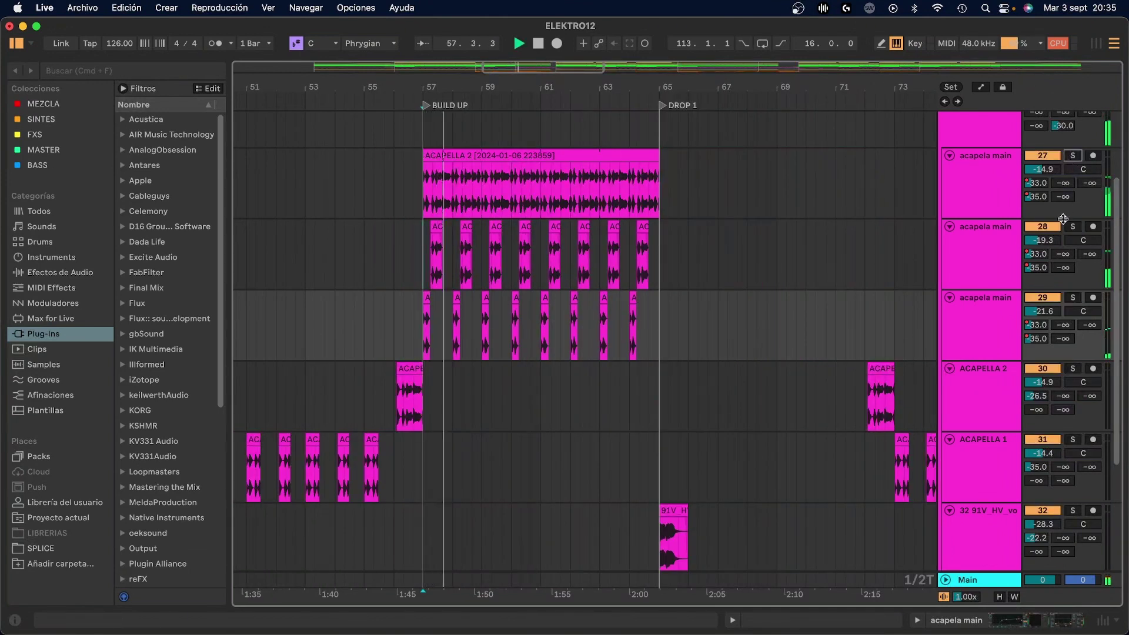
left_click(1043, 227)
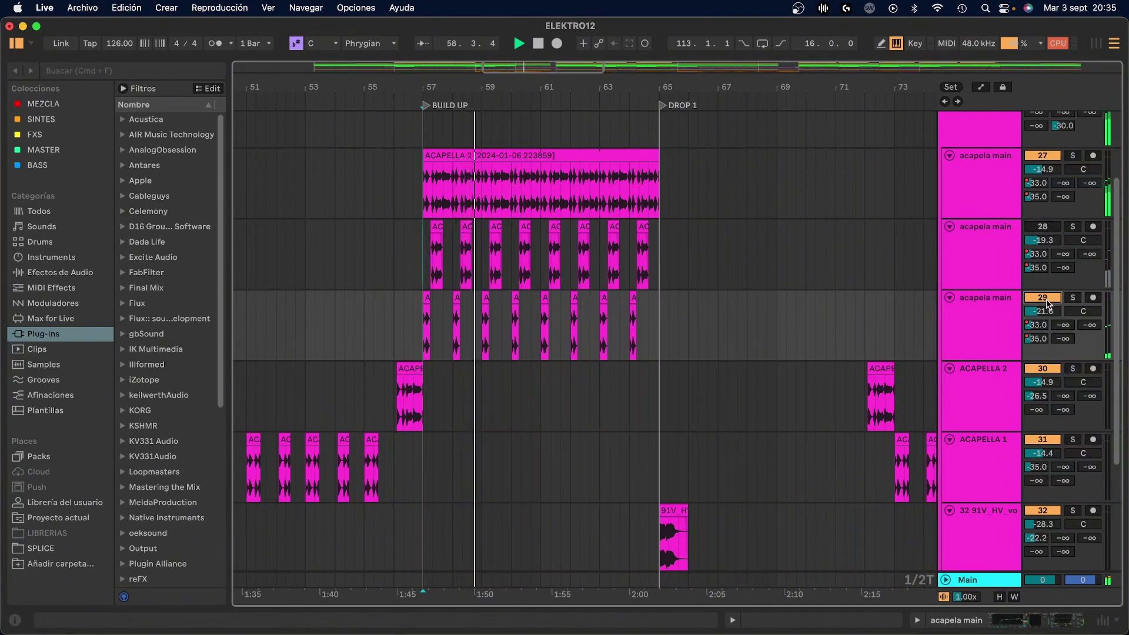
left_click(1037, 226)
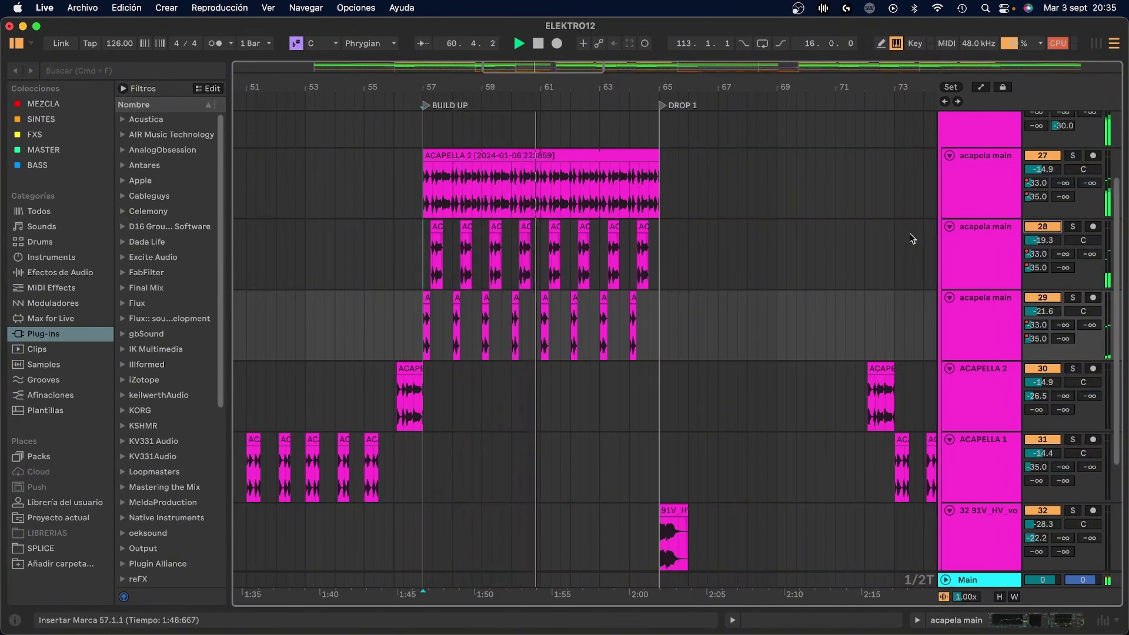
key("space")
- Solo ACAPELLA 2, select its clip just before BUILD UP and show the track's effect chain
scroll(447, 317, "up", 3)
scroll(447, 317, "left", 3)
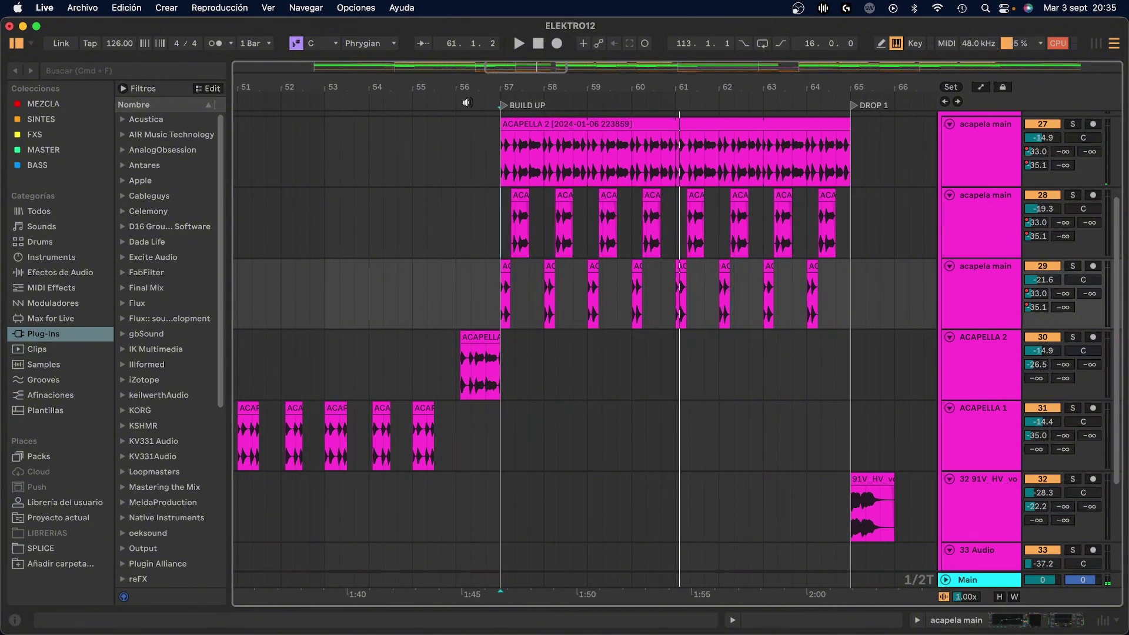
scroll(468, 103, "down", 3)
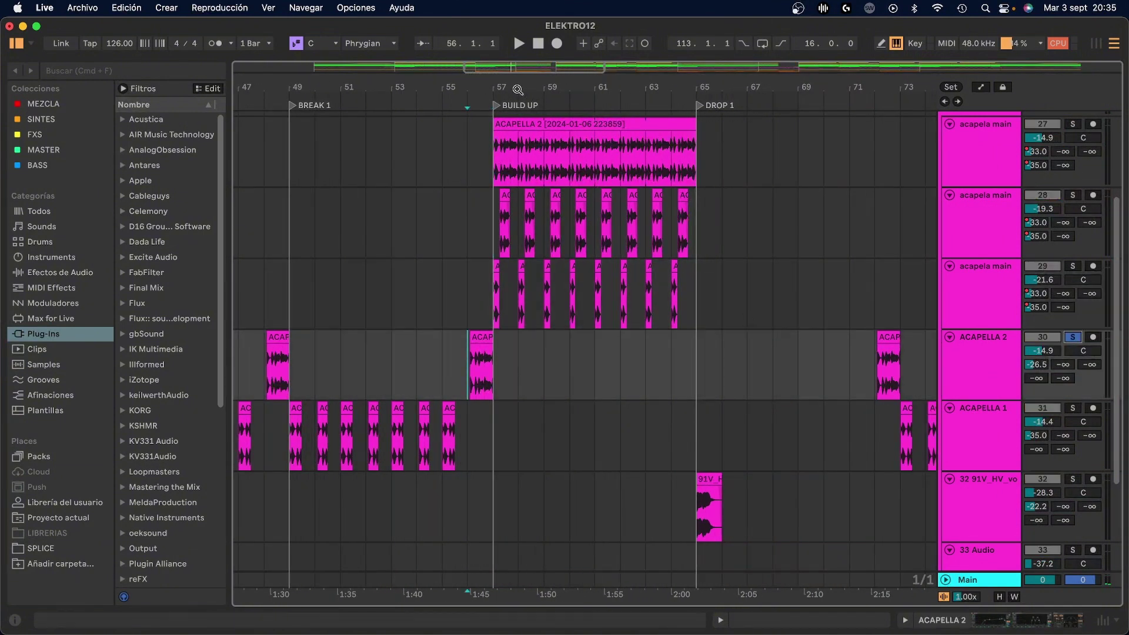
left_click_drag(517, 90, 479, 323)
left_click(490, 343)
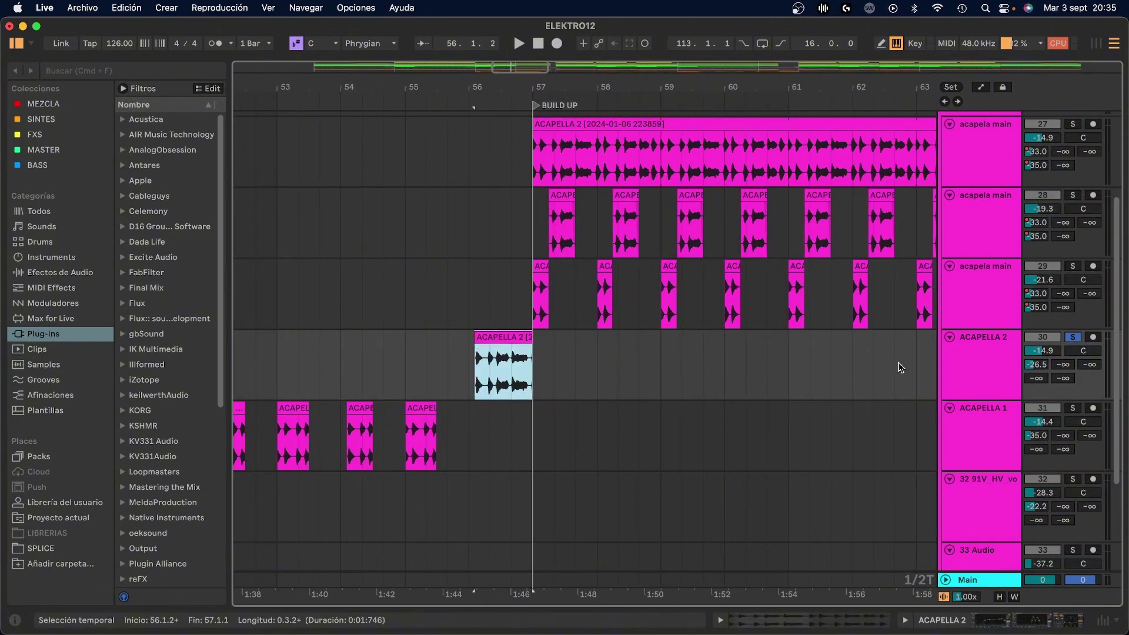
double_click(974, 359)
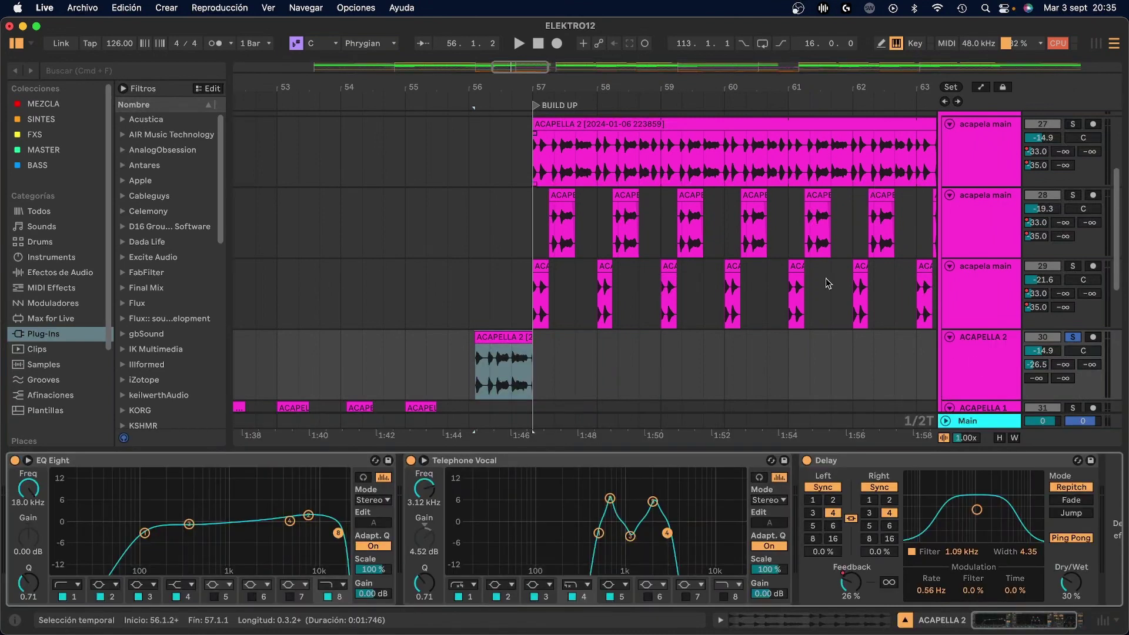
- Examine ACAPELLA 2's Telephone Vocal and Delay effects and audition the track from just before its clip at bar 56
scroll(818, 249, "right", 3)
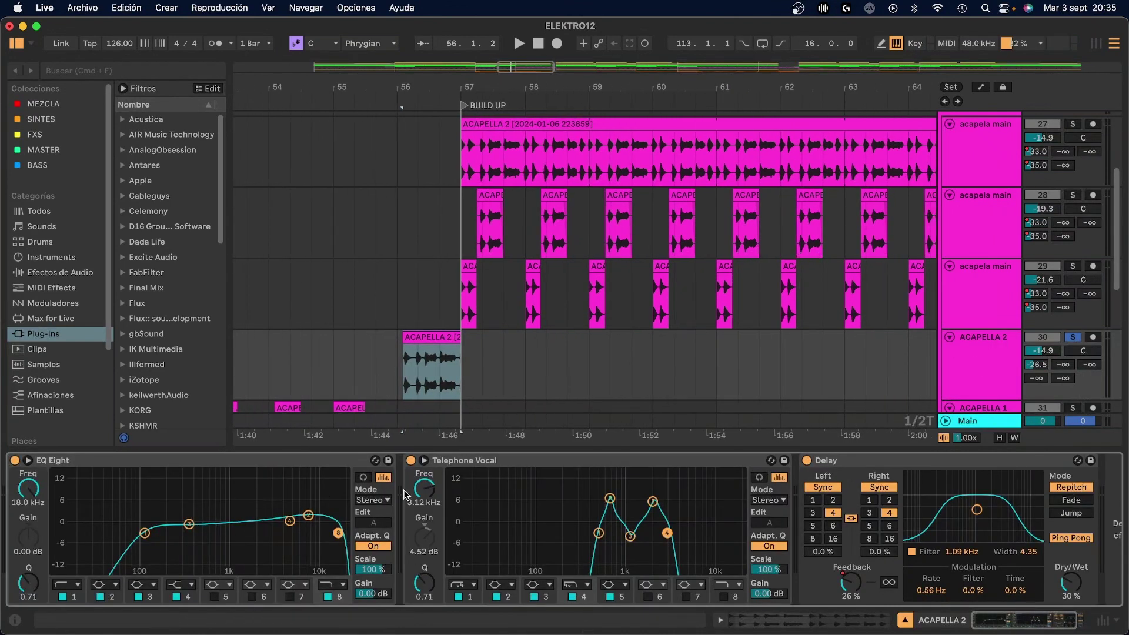
scroll(918, 522, "right", 3)
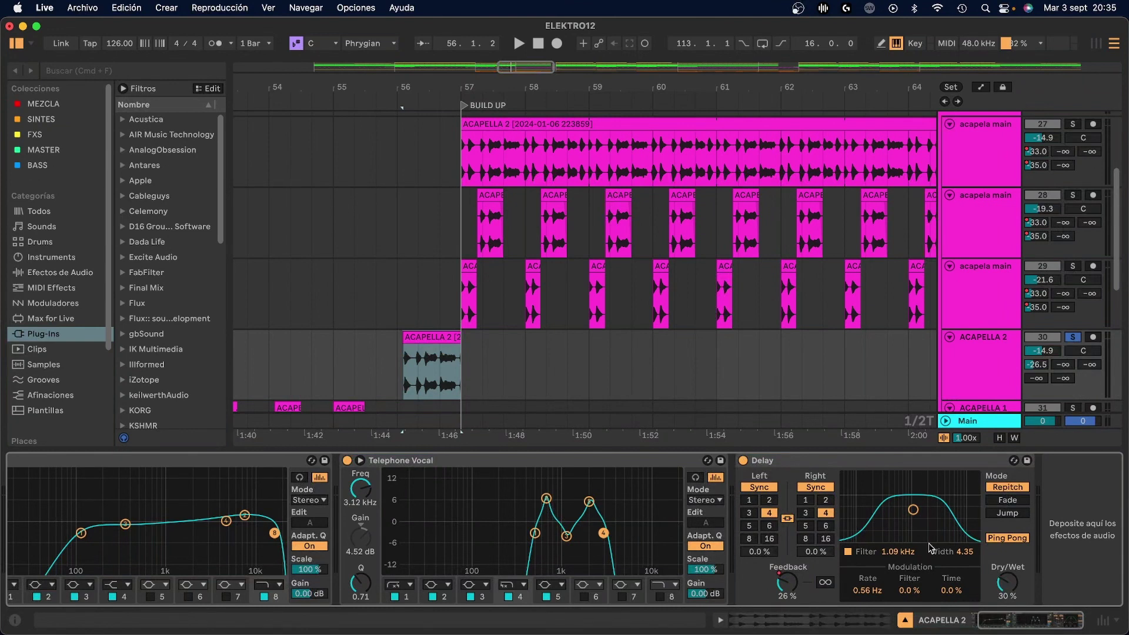
left_click(395, 365)
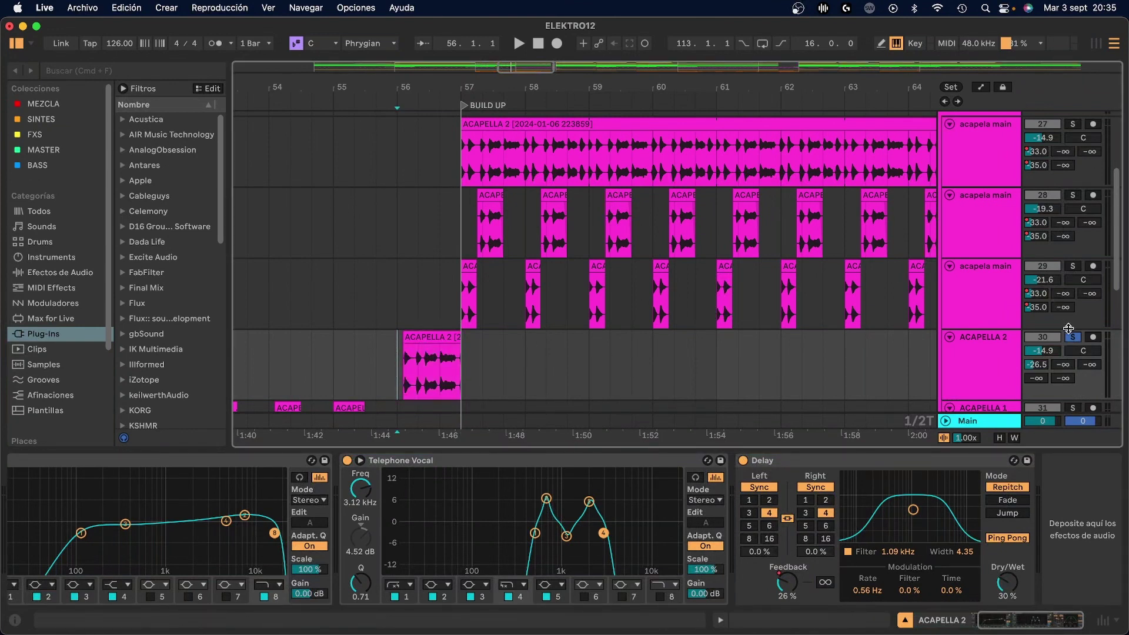
key("space")
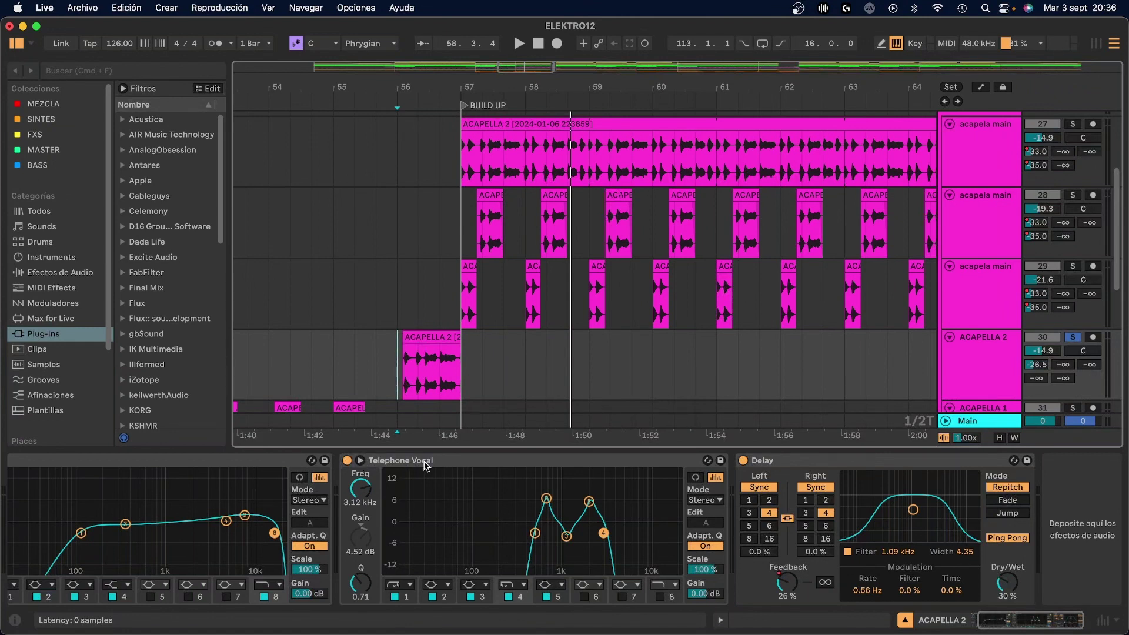
- Search for EQ in the MEZCLA collection and expand EQ Eight's Vocal presets
left_click(62, 71)
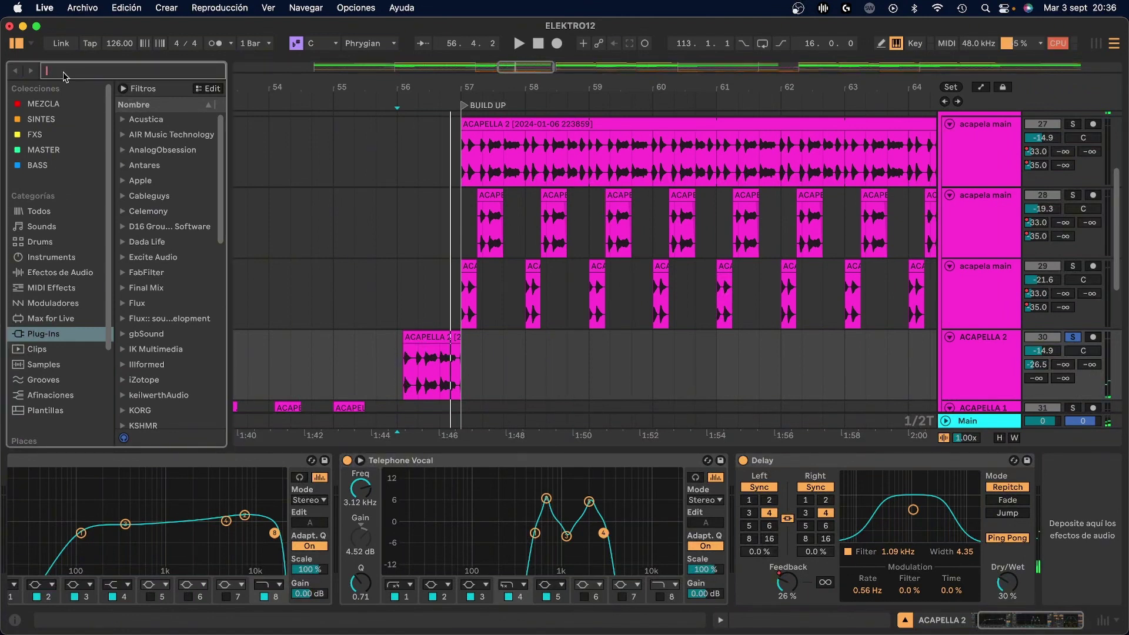
type("EQ")
left_click(56, 105)
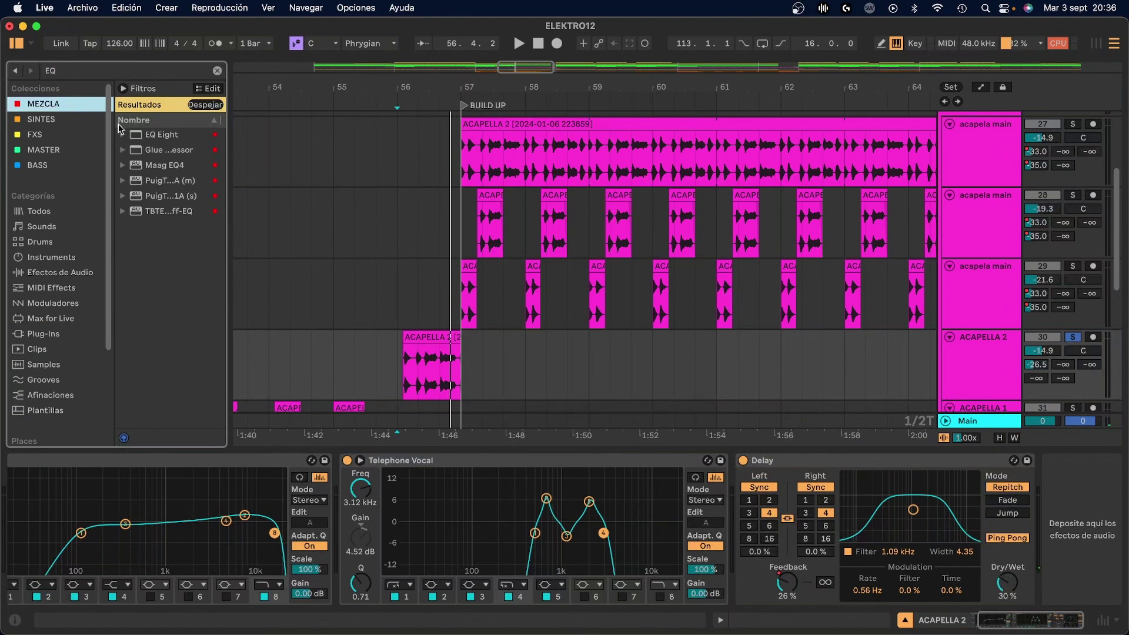
left_click(123, 135)
left_click(132, 212)
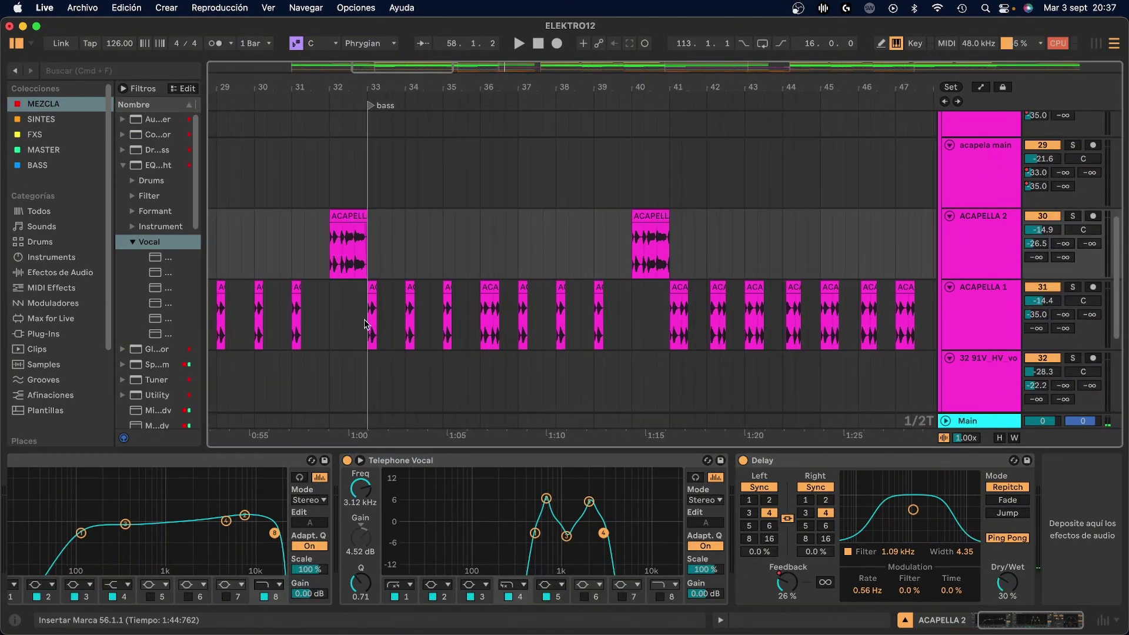
- Solo ACAPELLA 1 and audition its chopped clips from the bass marker at bar 33
left_click(676, 309)
scroll(693, 79, "down", 6)
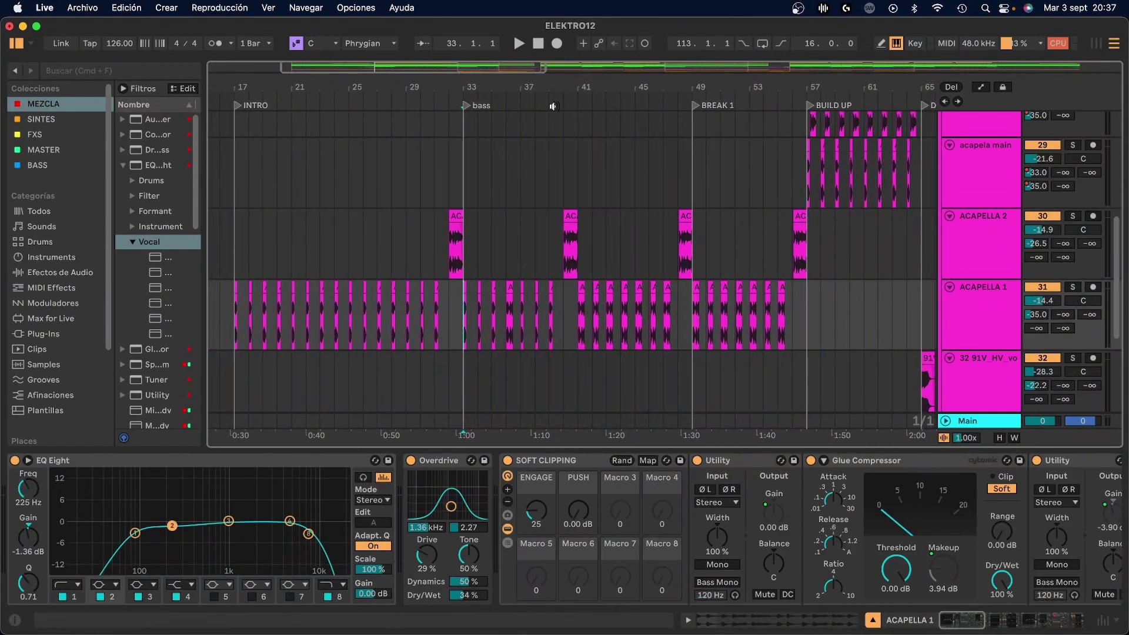
scroll(510, 81, "down", 3)
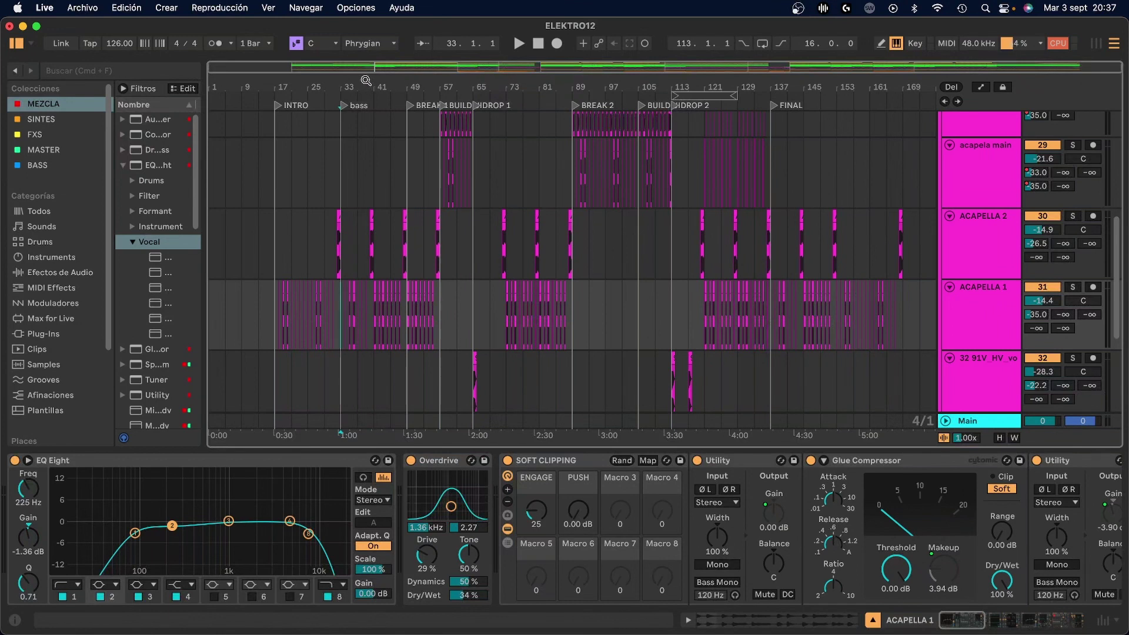
scroll(365, 81, "up", 3)
key("space")
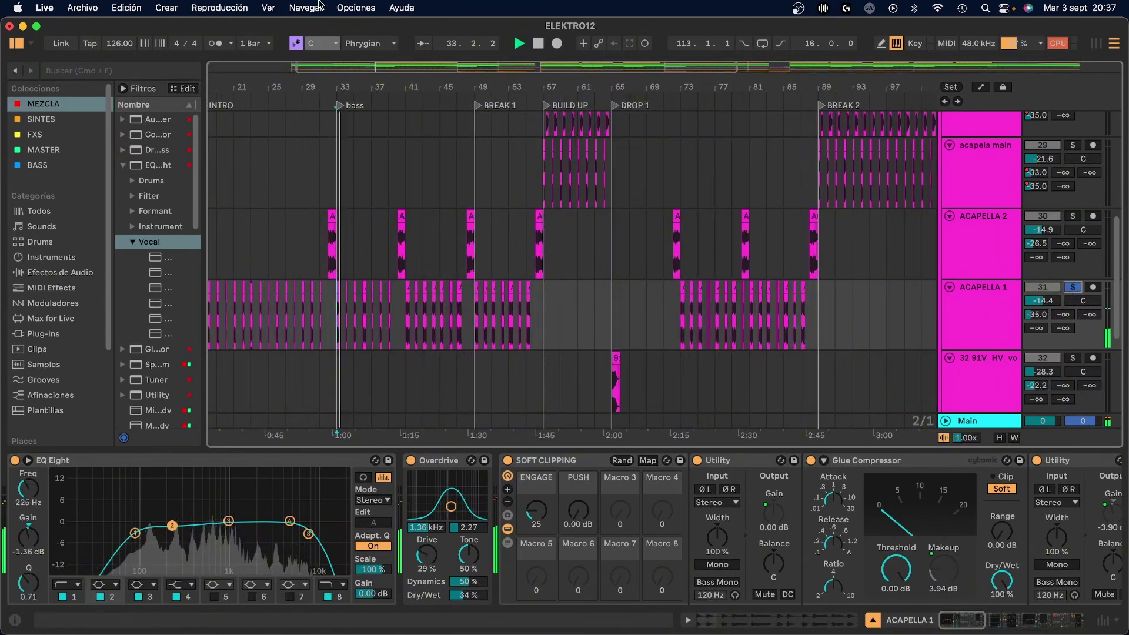
key("plus")
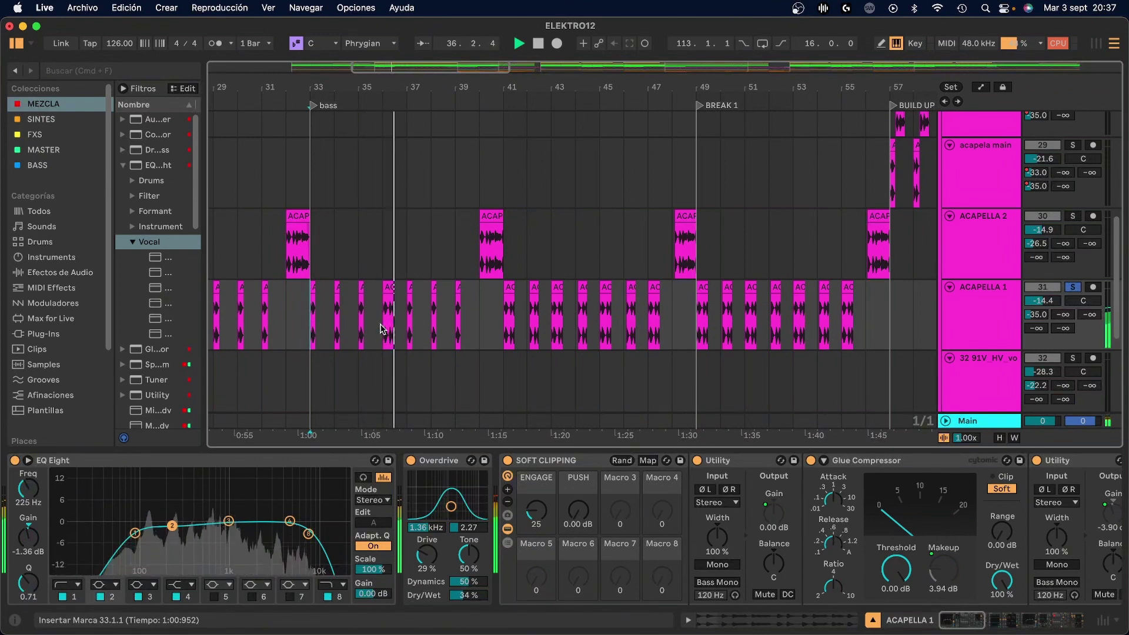
key("space")
- Examine ACAPELLA 1's effect chain from EQ Eight and Overdrive through Compressor, Echo and Auto Filter to the final Delay
left_click(329, 464)
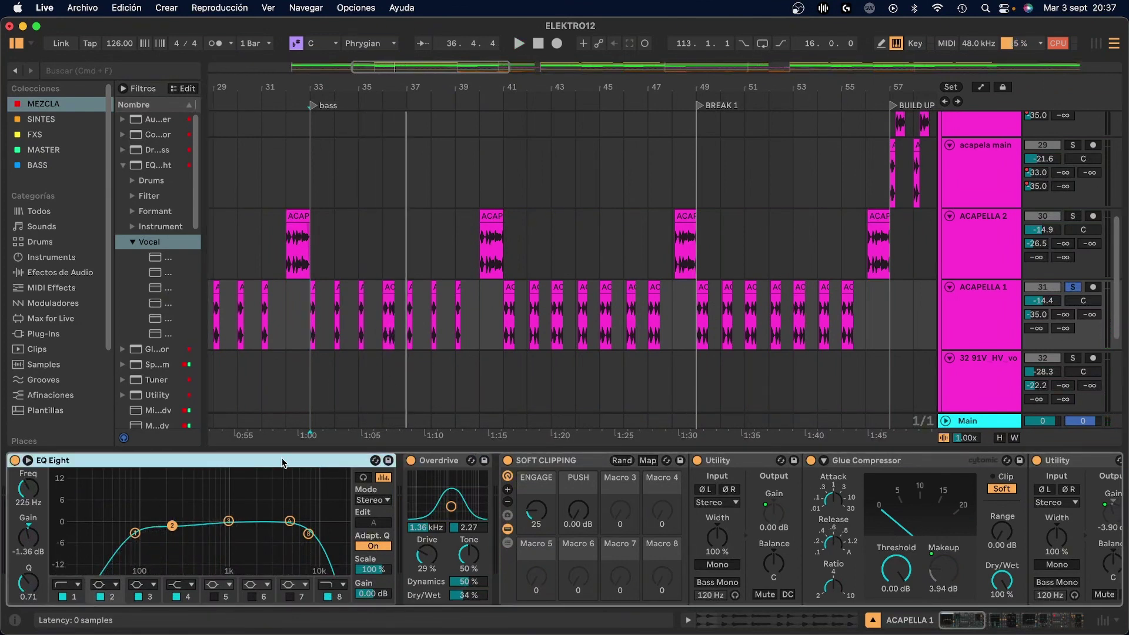
left_click(445, 461)
scroll(557, 465, "right", 5)
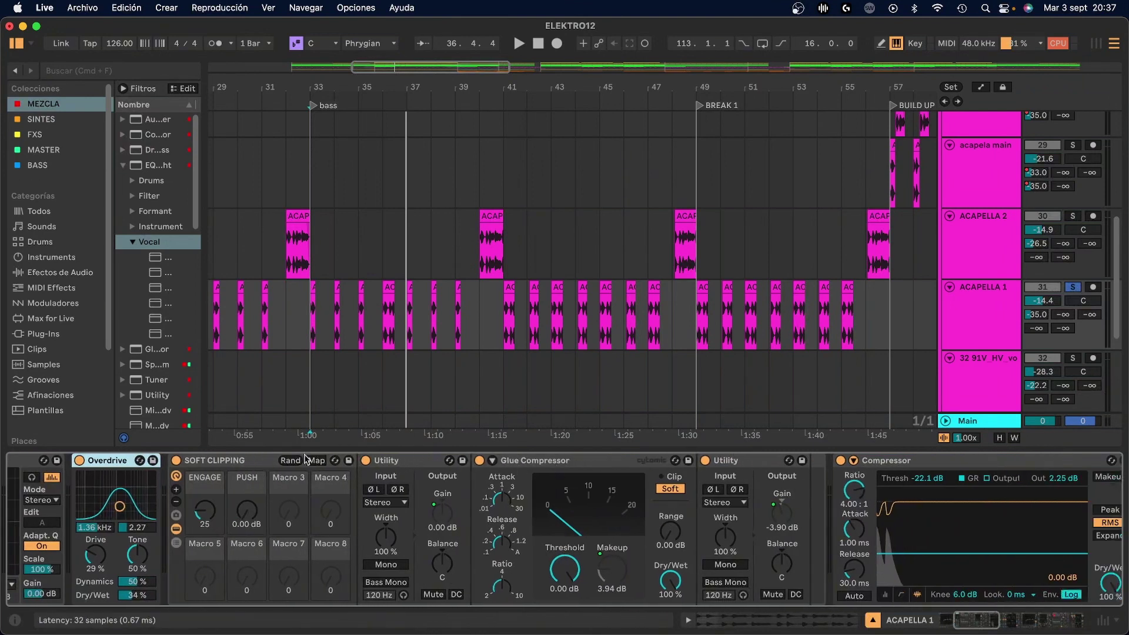
scroll(498, 469, "right", 5)
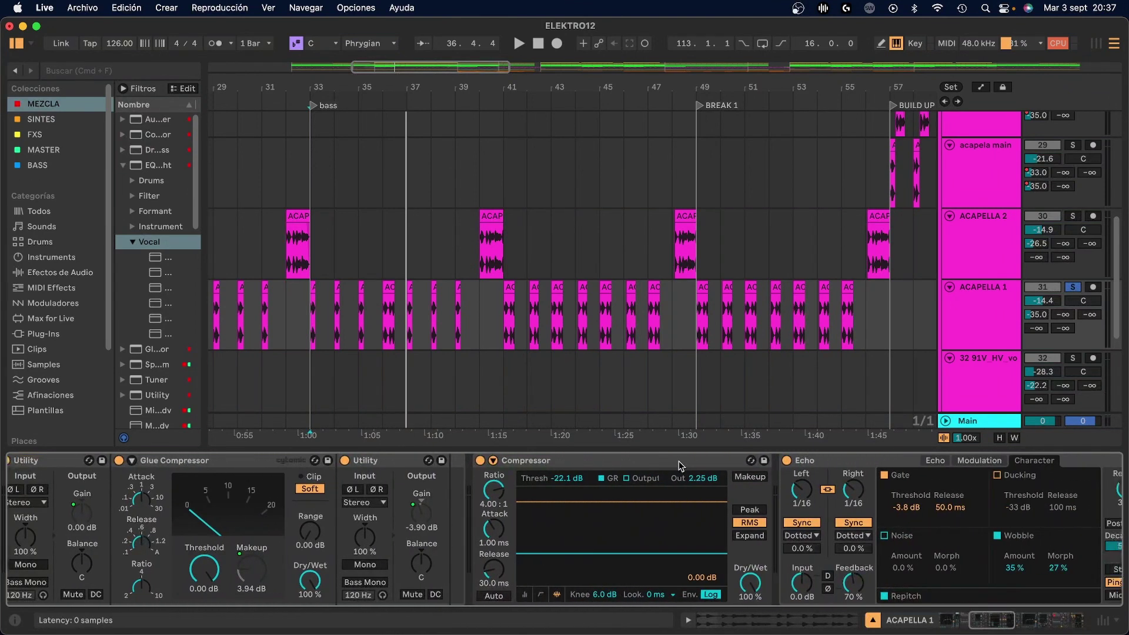
left_click(722, 471)
scroll(722, 470, "right", 2)
left_click(723, 462)
scroll(741, 467, "right", 6)
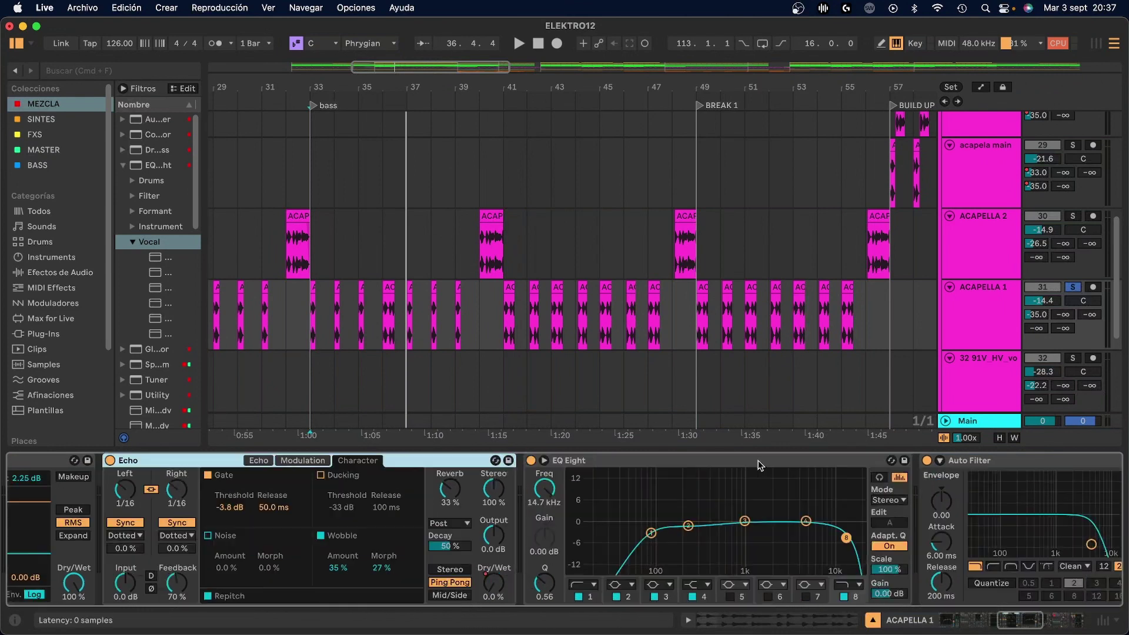
scroll(1033, 491, "right", 8)
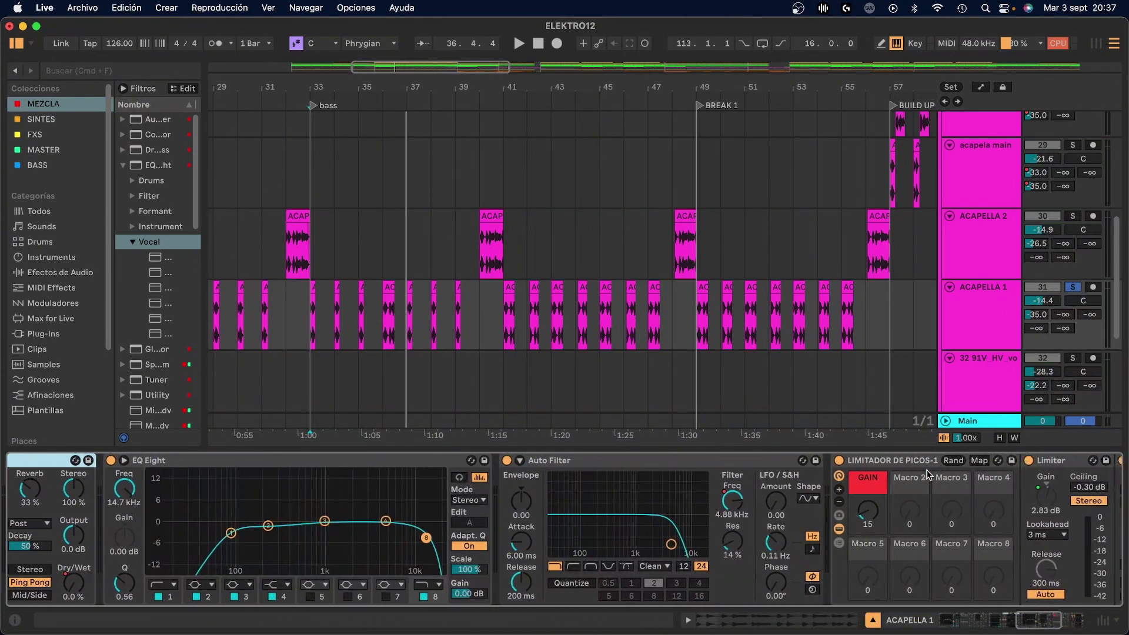
scroll(880, 473, "right", 6)
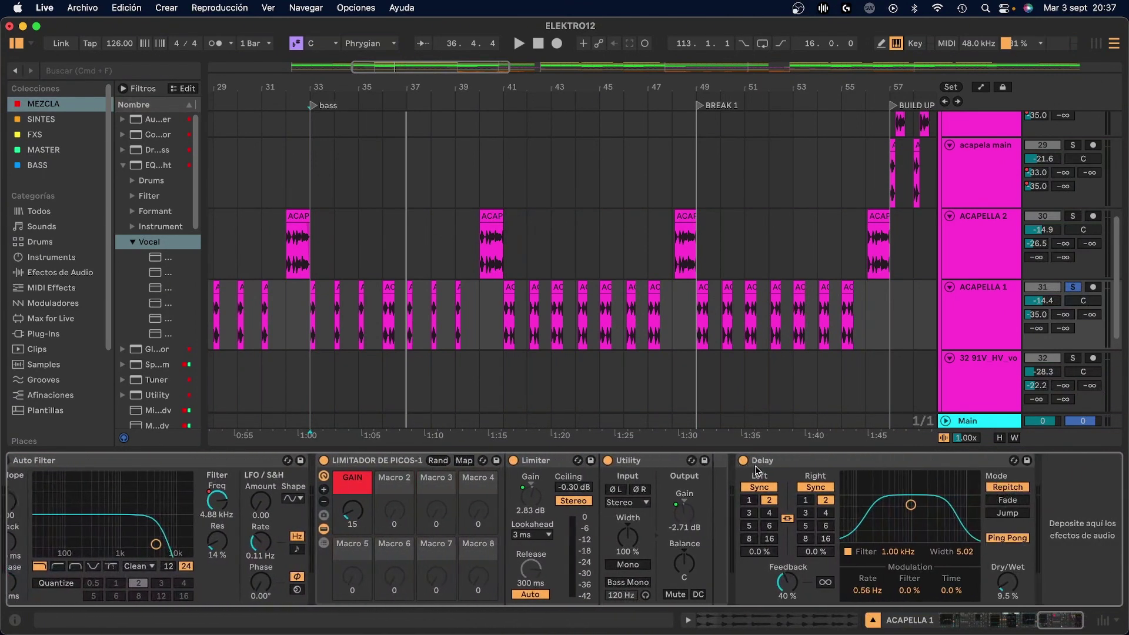
- Place the insert marker at INTRO on ACAPELLA 1 and review the acapella clips' arrangement across the song
scroll(597, 78, "down", 6)
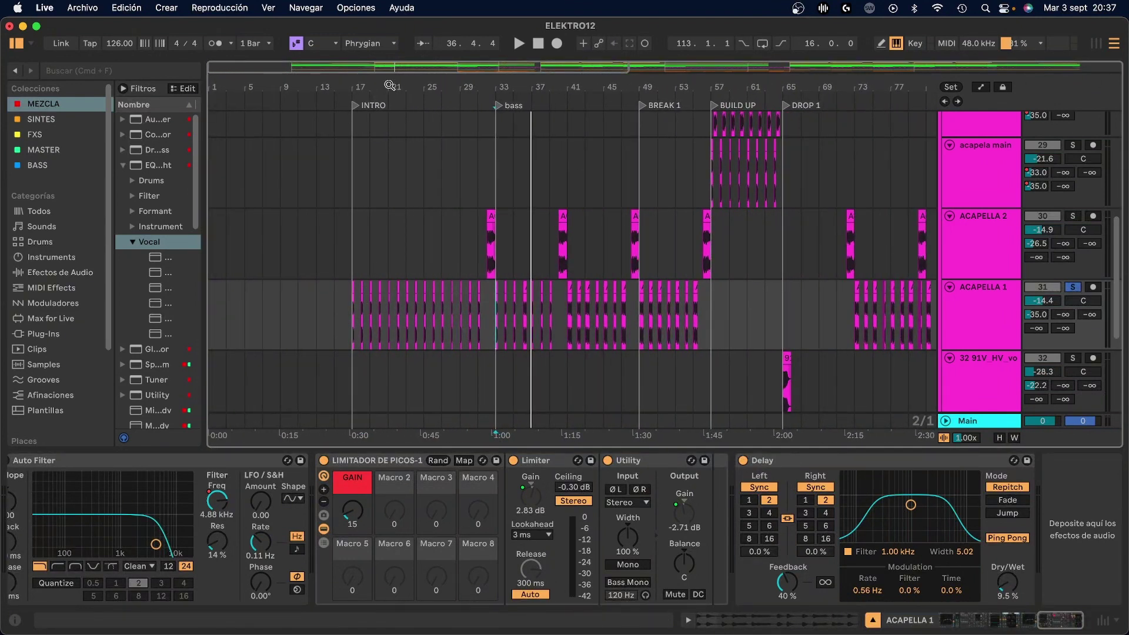
left_click(347, 303)
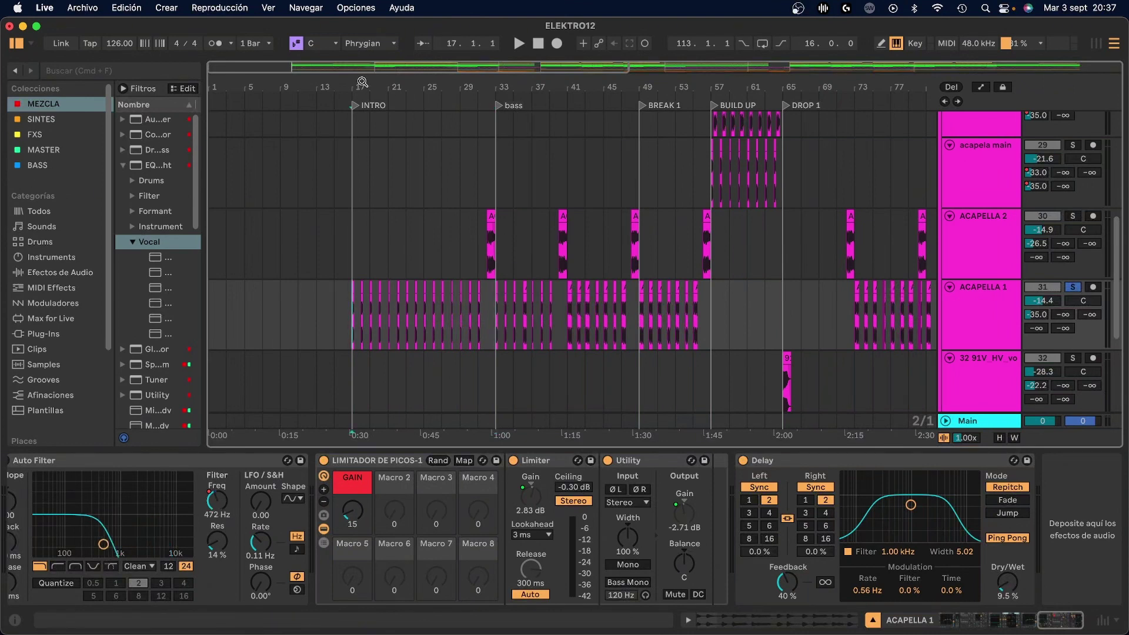
scroll(359, 82, "down", 3)
scroll(335, 256, "down", 1)
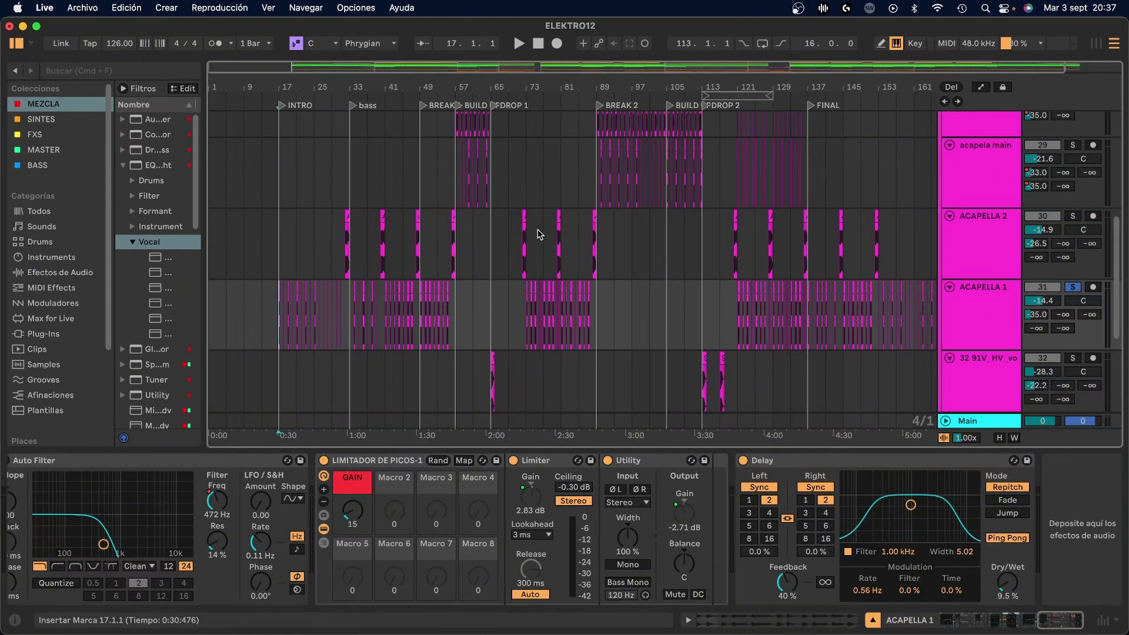
scroll(540, 234, "up", 4)
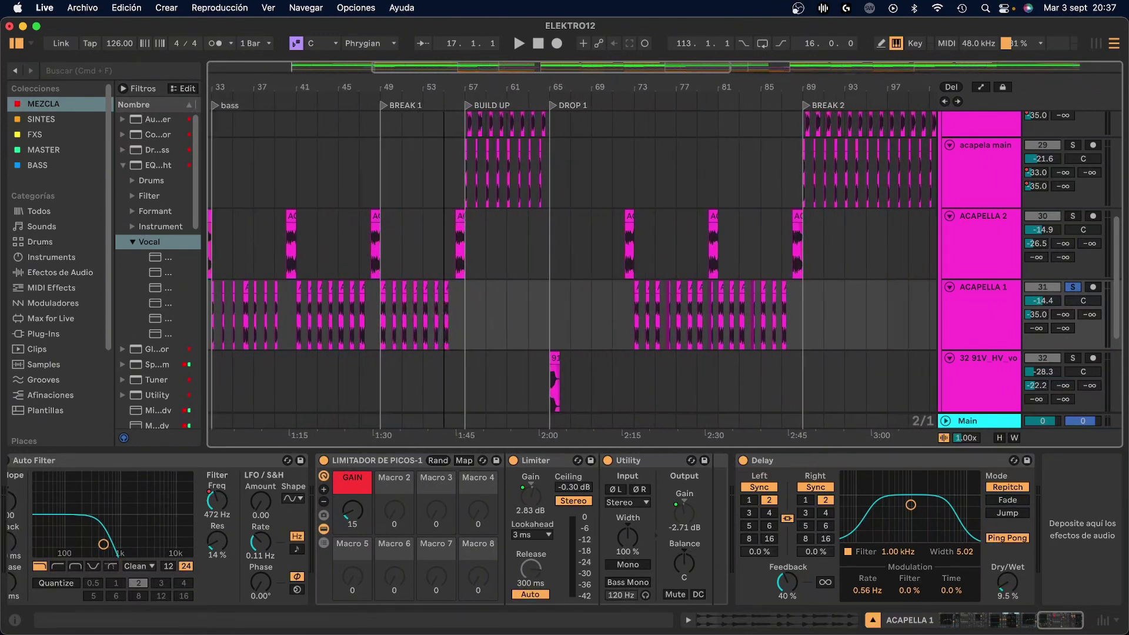
scroll(527, 412, "down", 1)
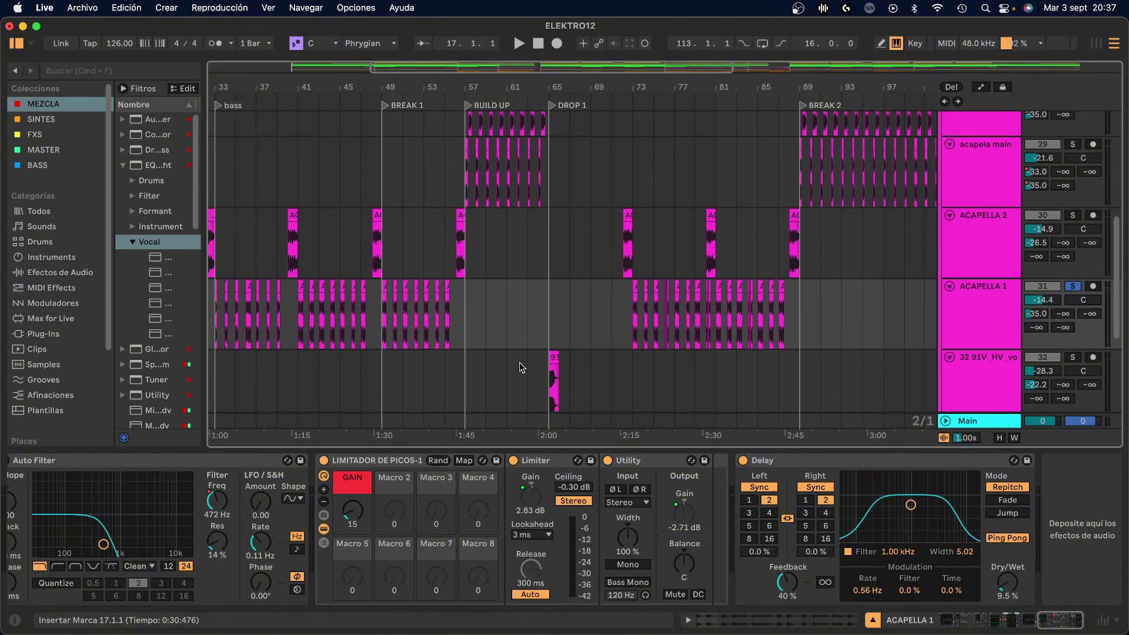
- Solo the 32 91V_HV vocal adlib track and audition its clip at the start of DROP 2
scroll(520, 362, "down", 2)
key("plus")
scroll(461, 254, "down", 5)
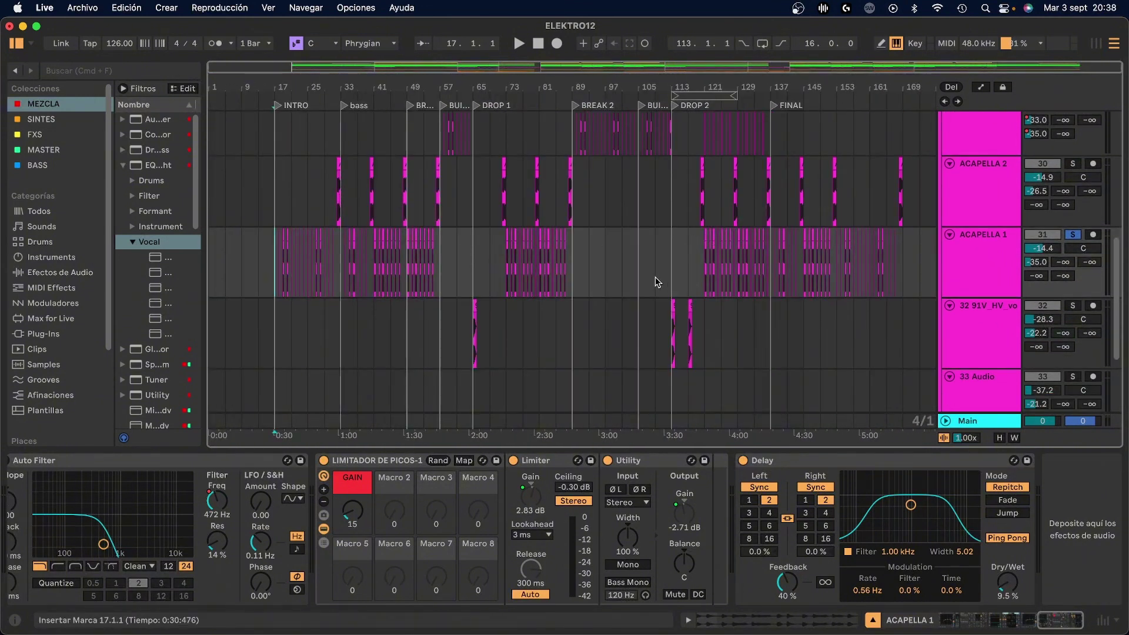
scroll(668, 194, "up", 2)
scroll(668, 194, "down", 3)
left_click_drag(679, 83, 677, 106)
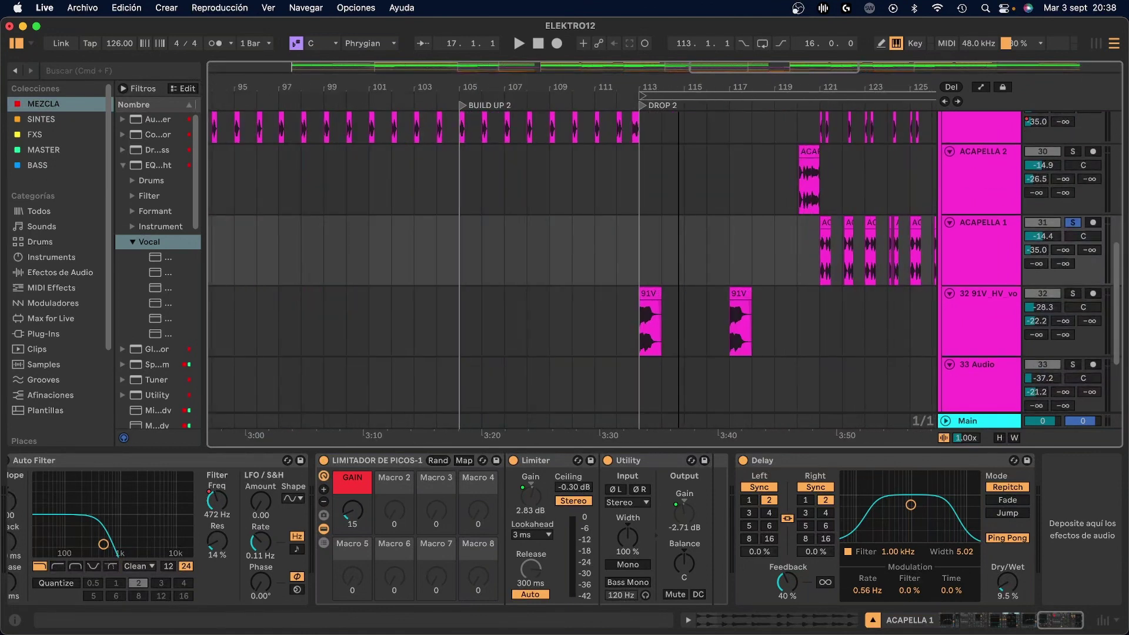
left_click(623, 338)
key("space")
left_click(1073, 293)
key("space")
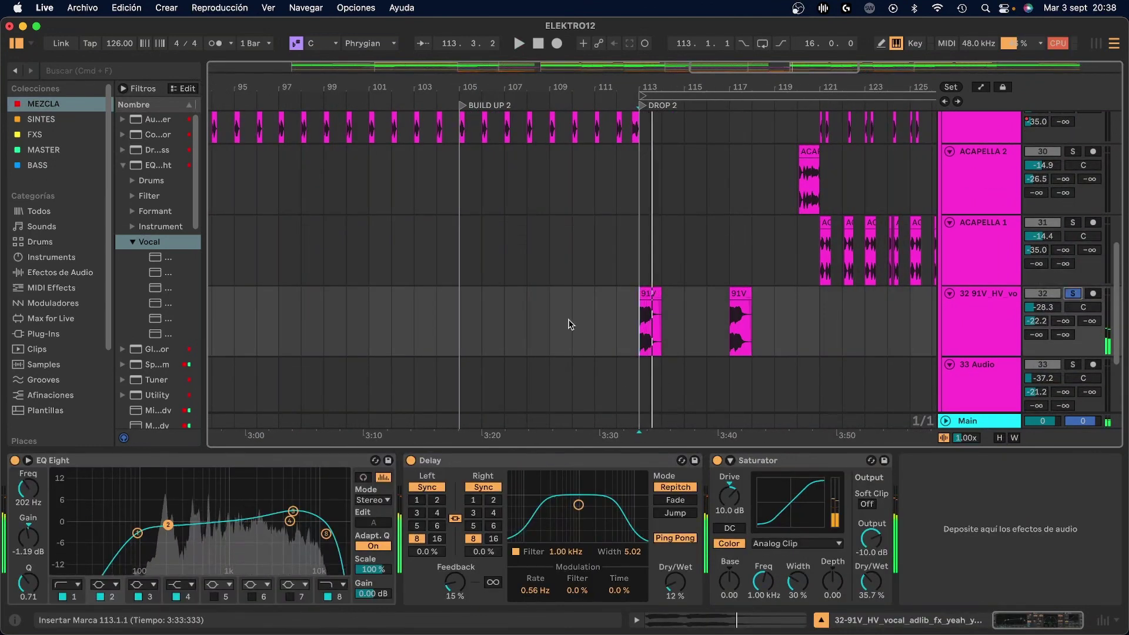
- Play the DROP 2 adlib in the full mix from bar 112, switching track 32 off and on to compare
key("plus")
key("plus")
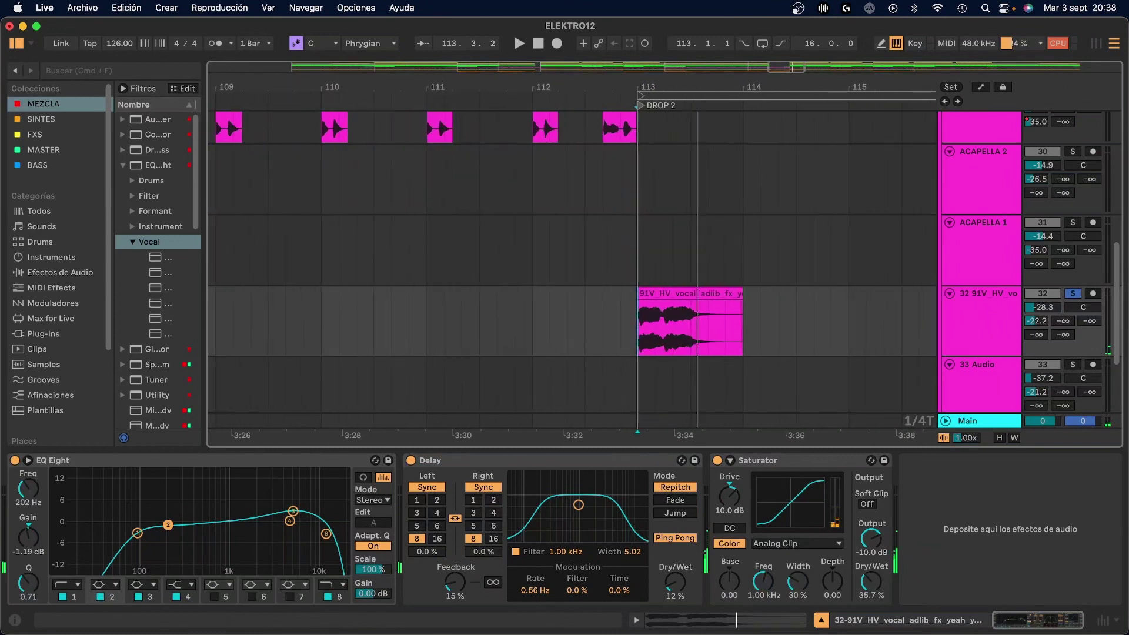
left_click(662, 293)
left_click_drag(610, 90, 575, 42)
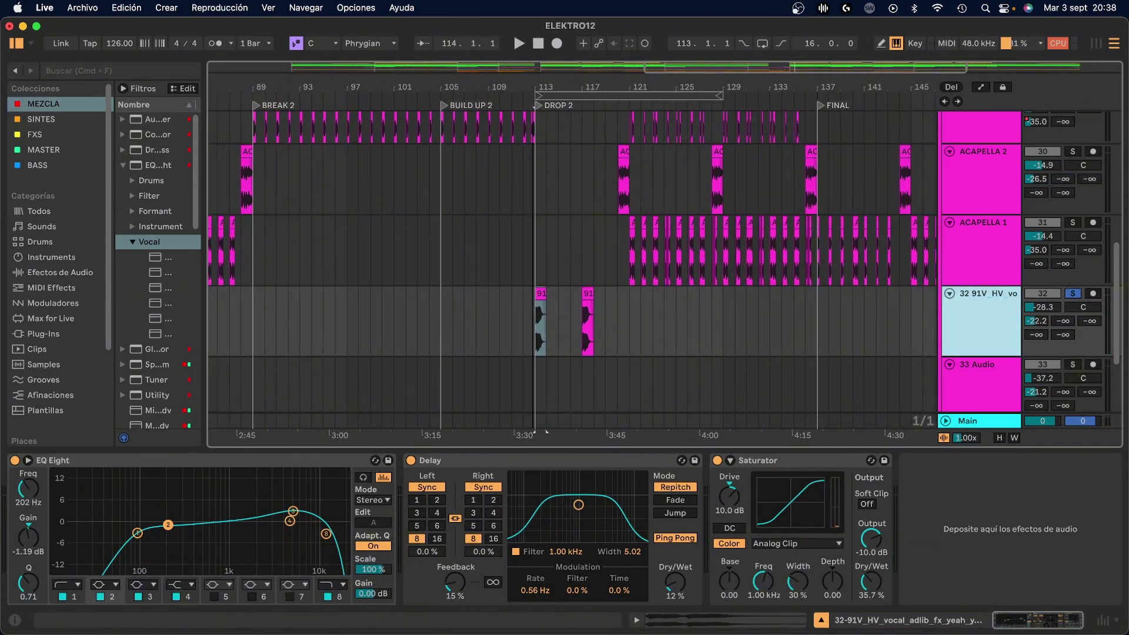
key("space")
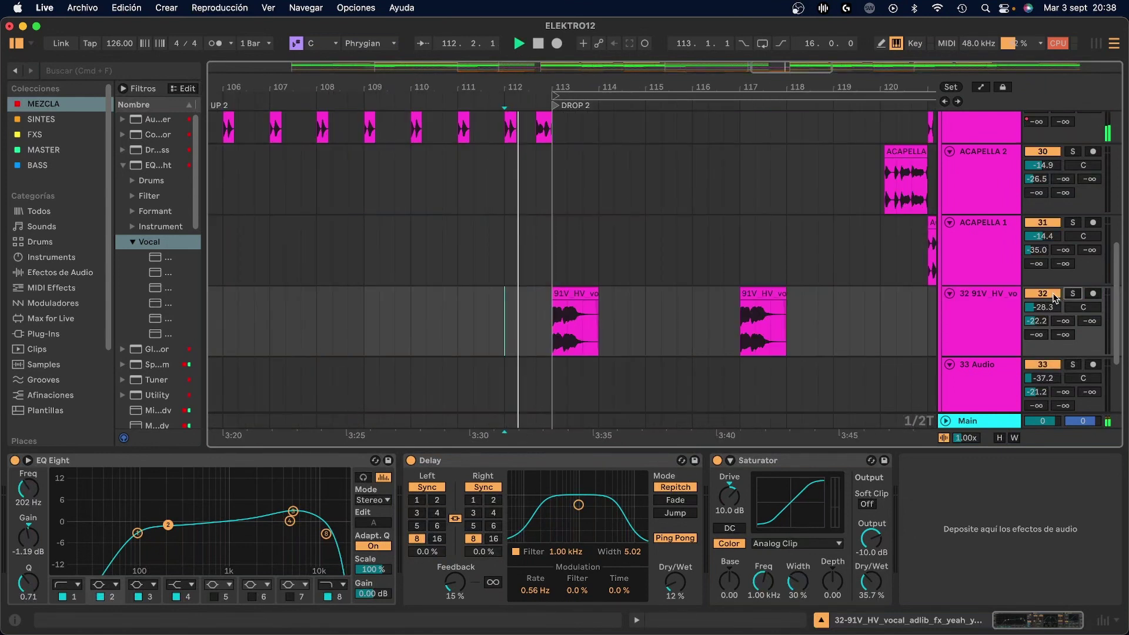
left_click(1072, 294)
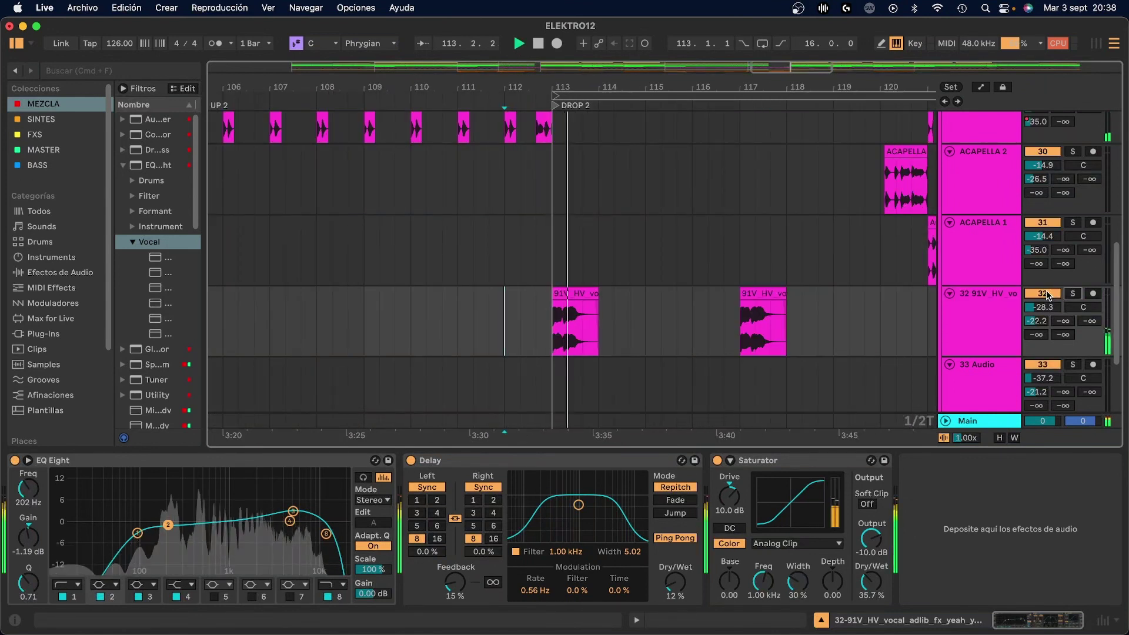
left_click(1043, 294)
key("space")
key("space")
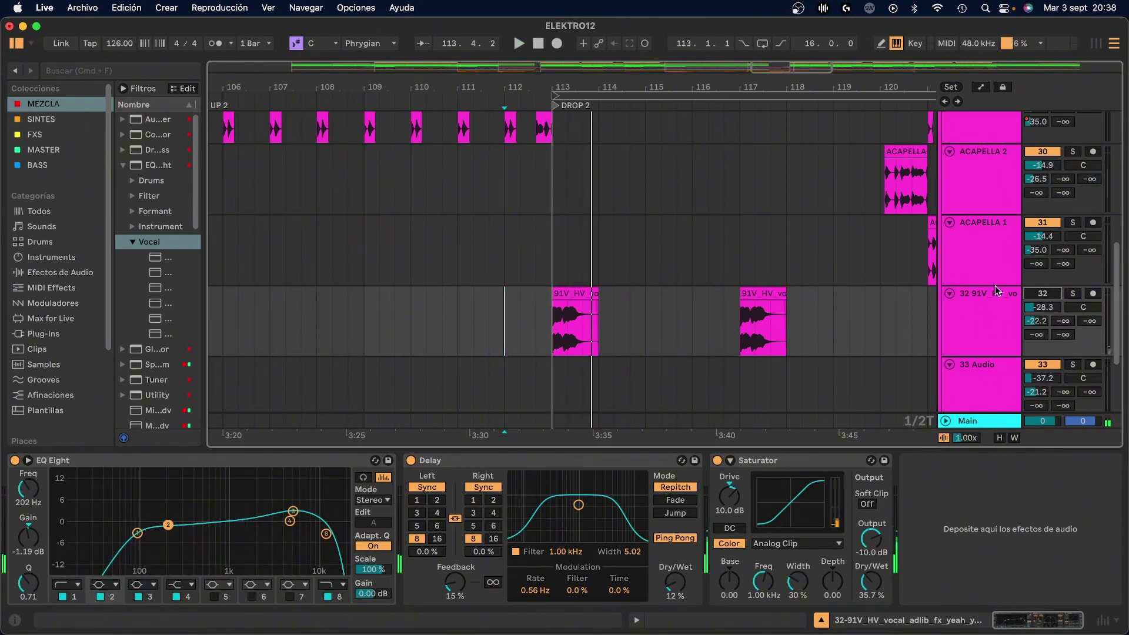
- Review how the acapela main clips are arranged across BUILD UP, BREAK 2, BUILD UP 2 and DROP 2
scroll(650, 222, "up", 5)
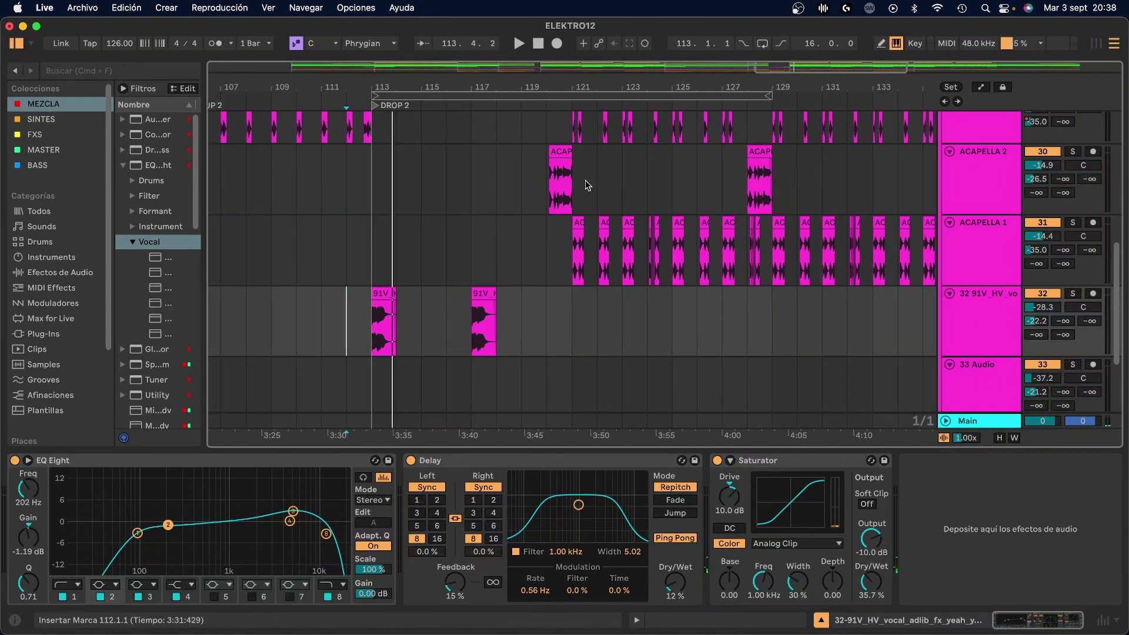
scroll(546, 223, "up", 3)
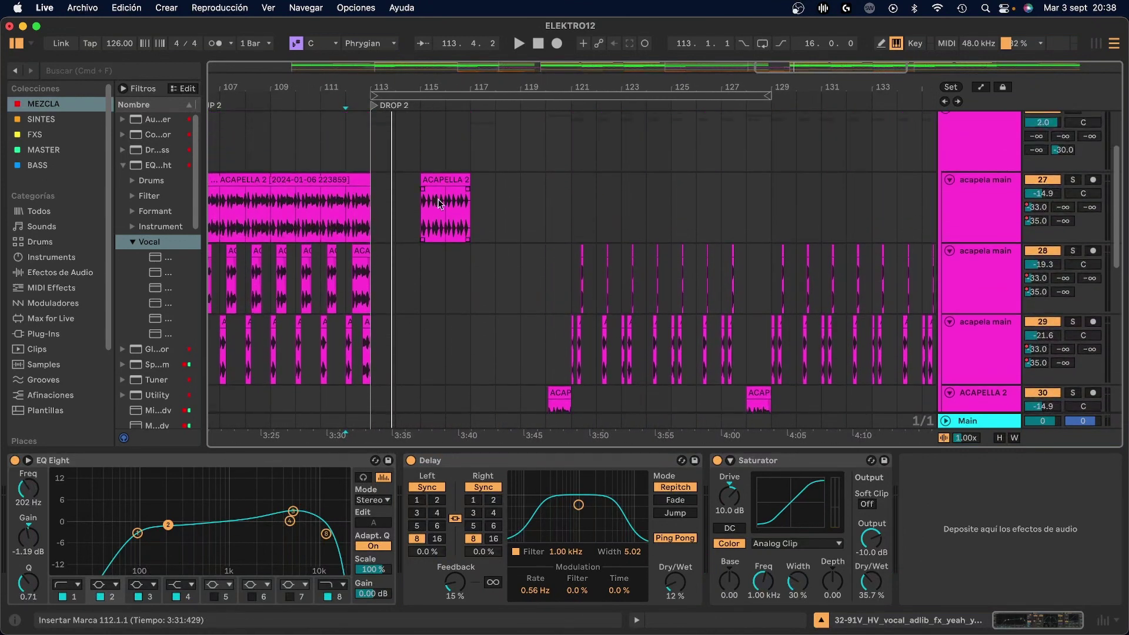
scroll(473, 207, "up", 2)
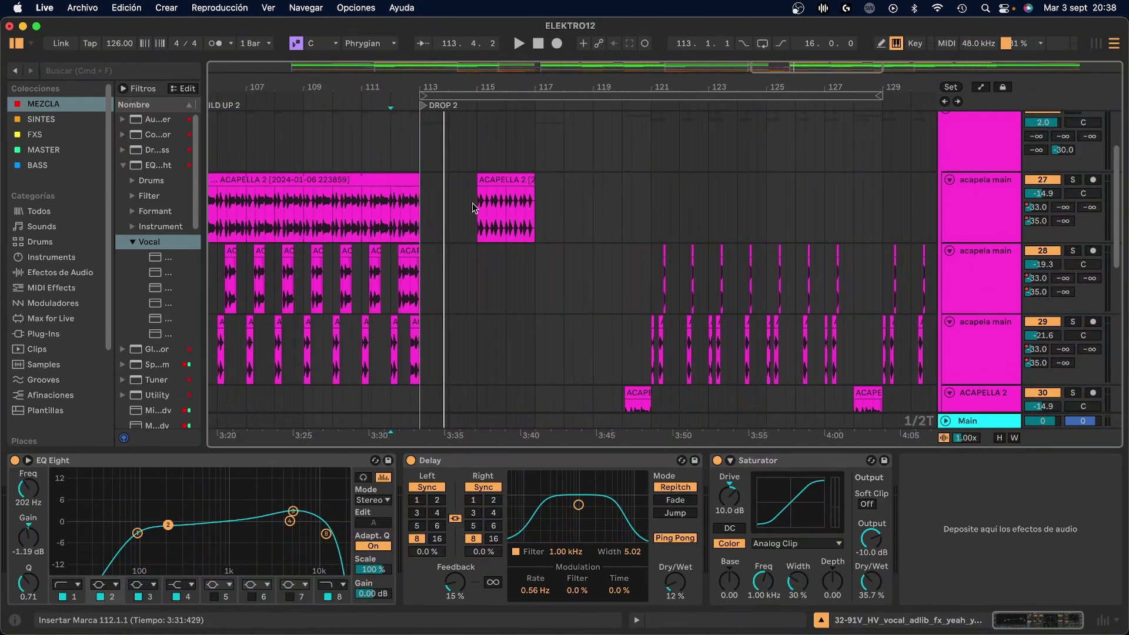
scroll(471, 203, "down", 3)
scroll(692, 231, "down", 5)
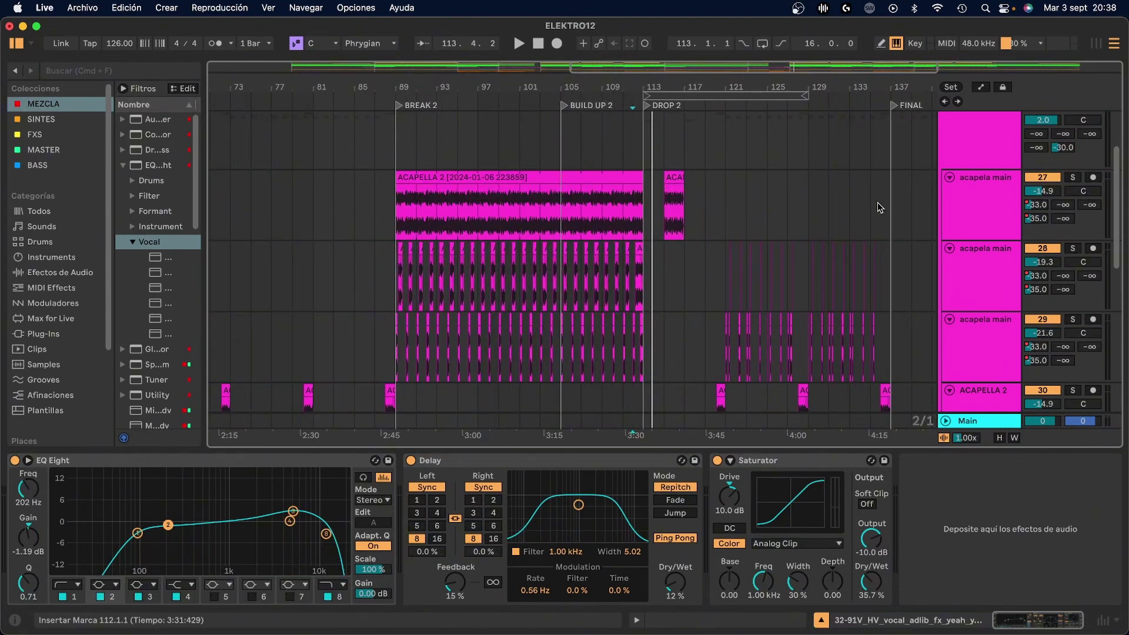
scroll(550, 172, "down", 4)
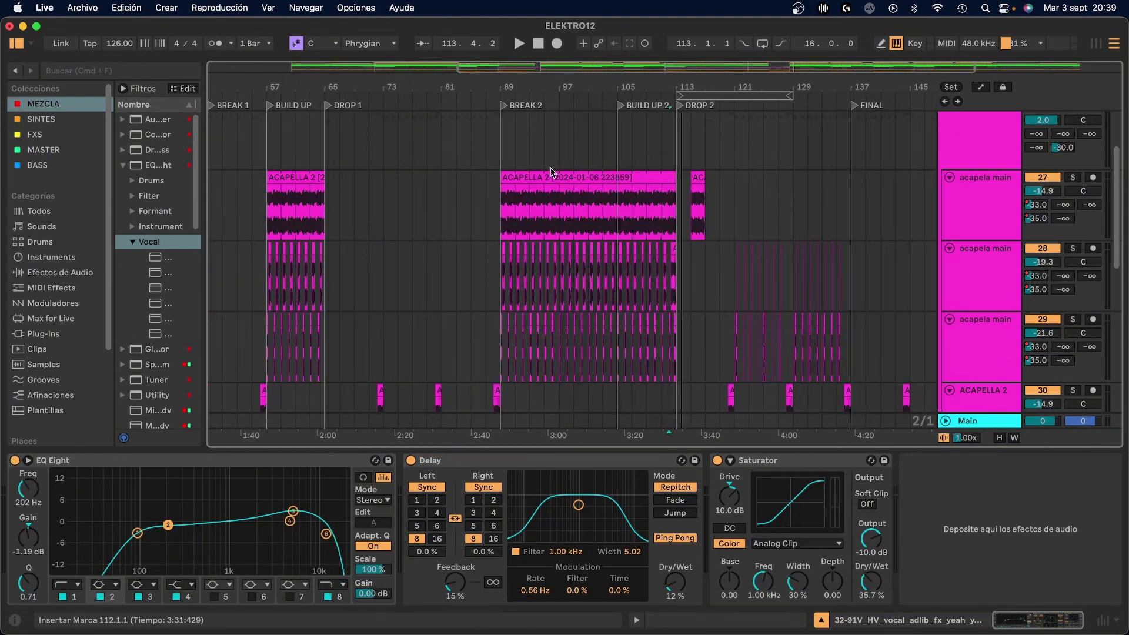
scroll(534, 249, "up", 8)
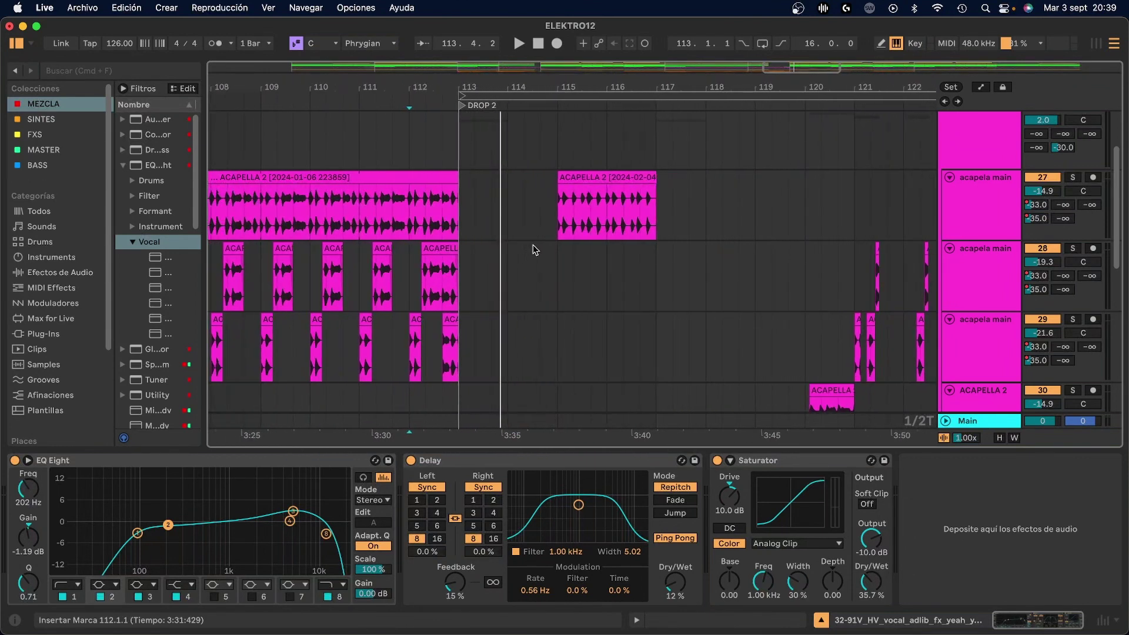
- Open the acapela main clip at bar 115 on track 27 and display its Transposition envelope
left_click_drag(556, 214, 654, 190)
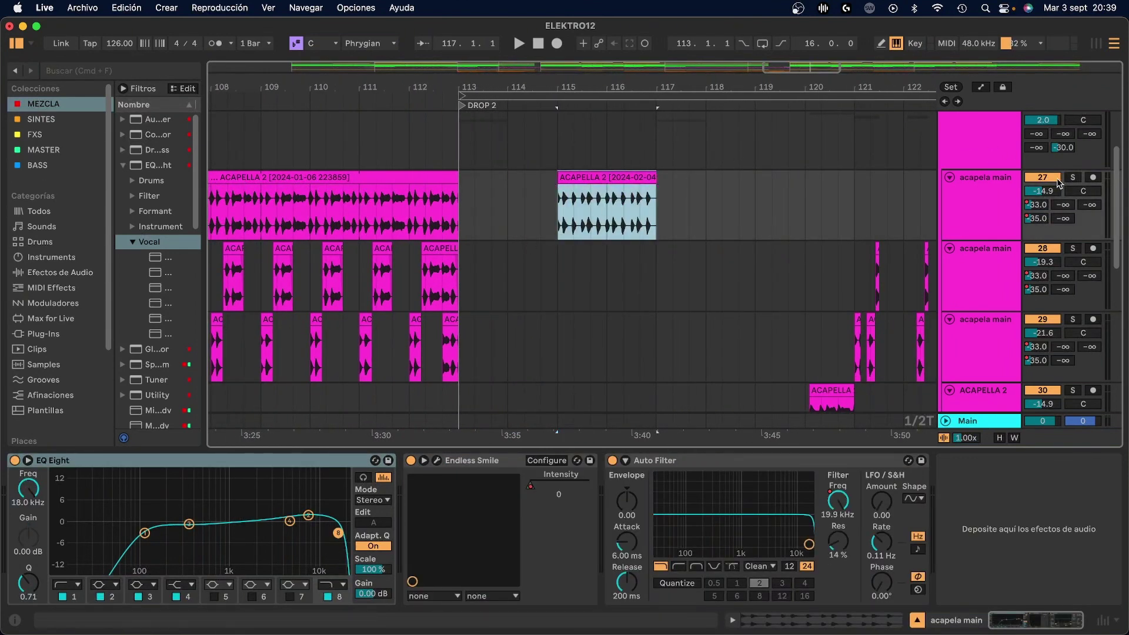
double_click(615, 180)
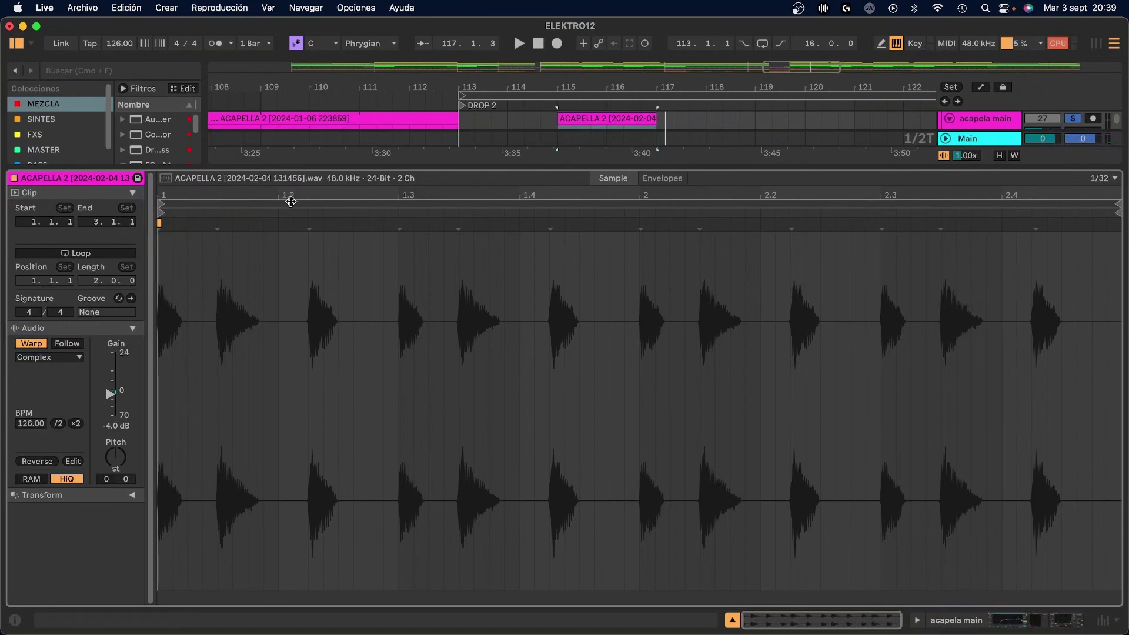
left_click(662, 178)
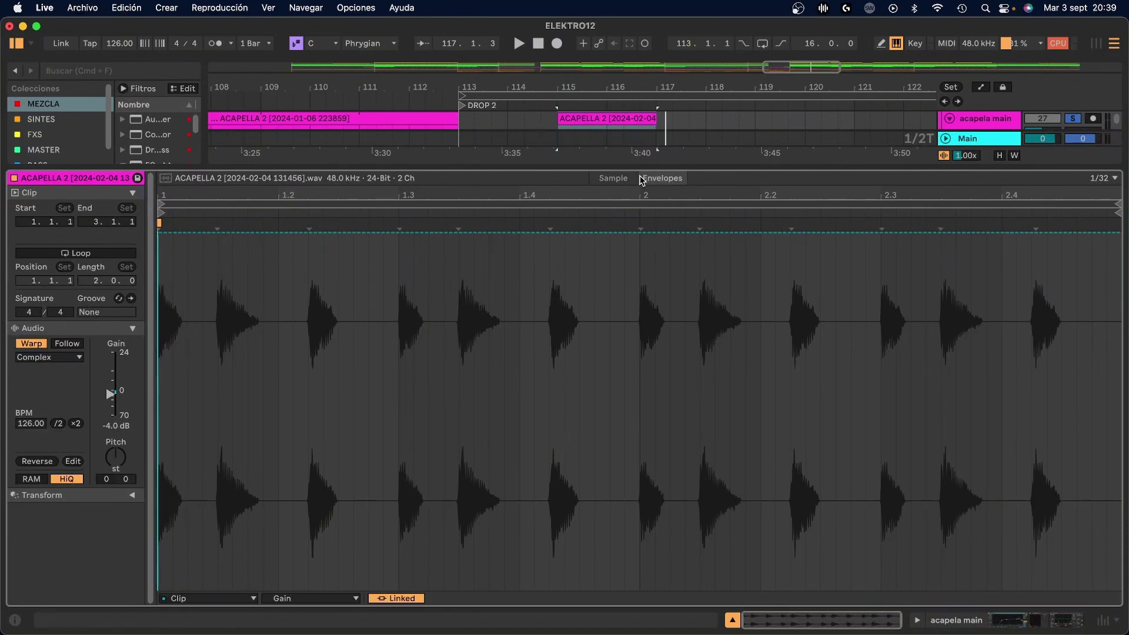
left_click(314, 599)
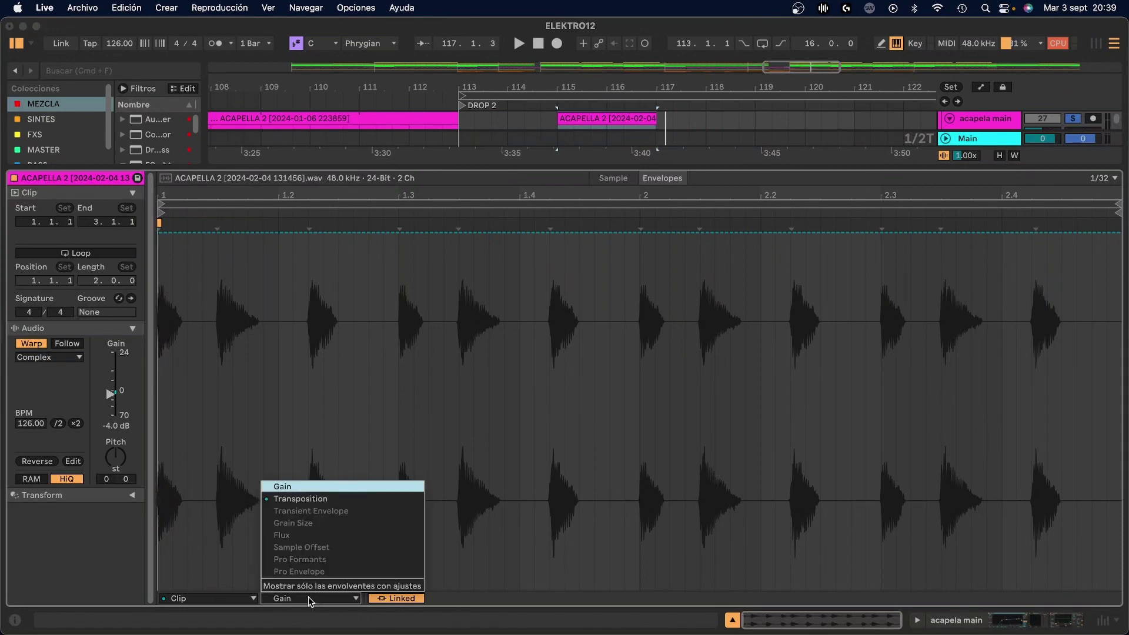
left_click(301, 499)
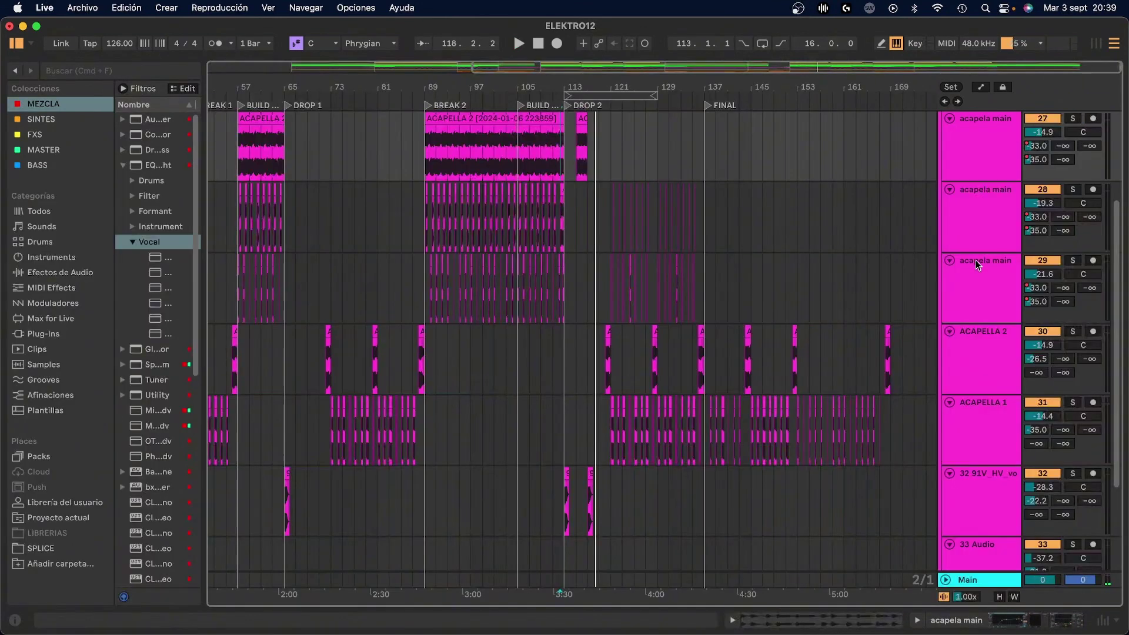
- Select the VOCALES group track and inspect its ShaperBox 3 device
scroll(976, 261, "up", 5)
left_click(963, 237)
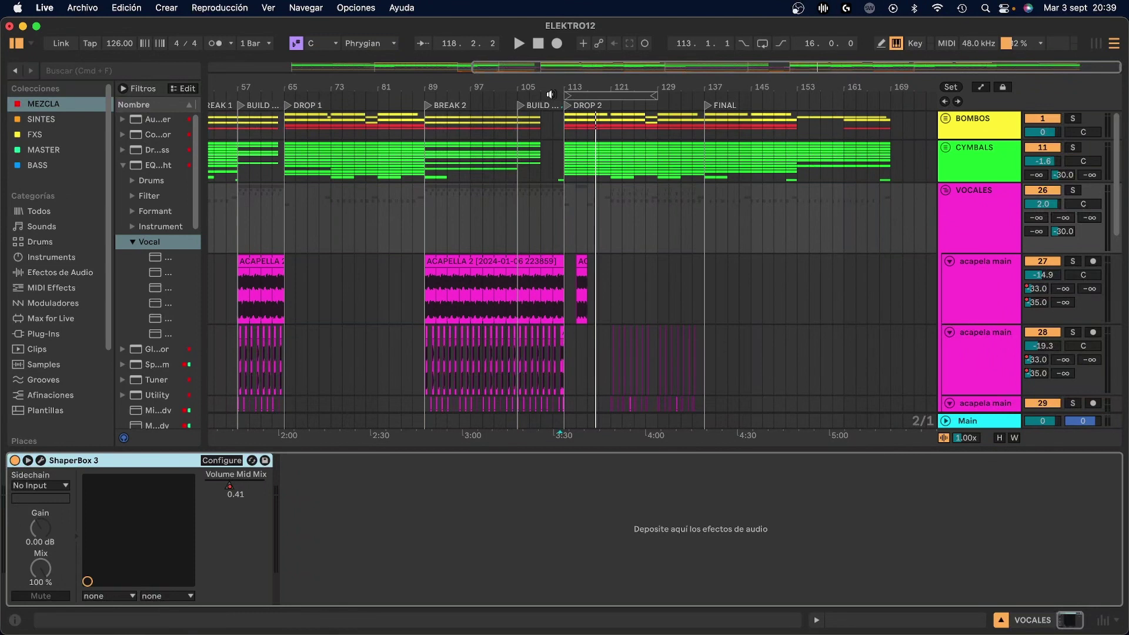
left_click_drag(662, 75, 662, 70)
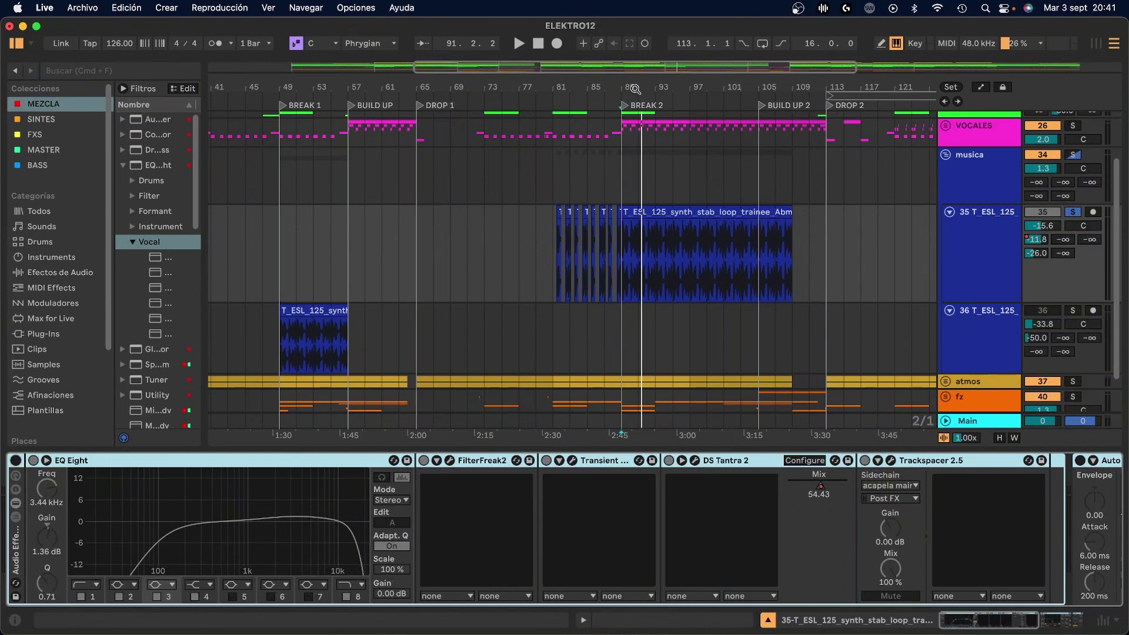
- Review the synth stab loops across the song and audition the soloed track 35 loop from BREAK 2
left_click_drag(634, 87, 633, 103)
key("minus")
key("minus")
key("minus")
key("minus")
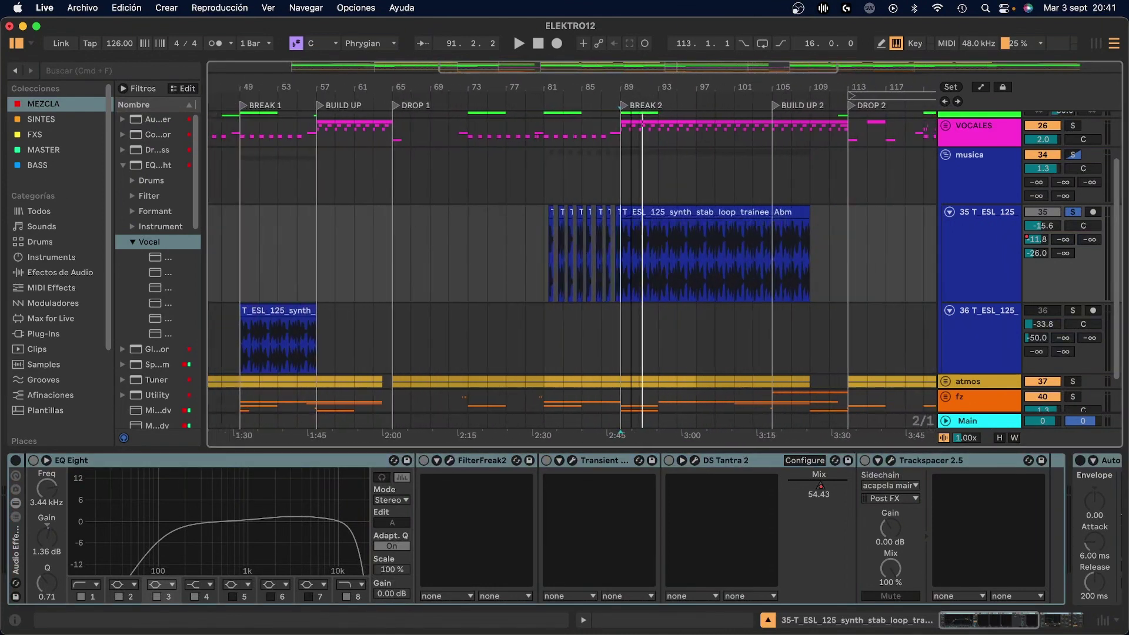
key("minus")
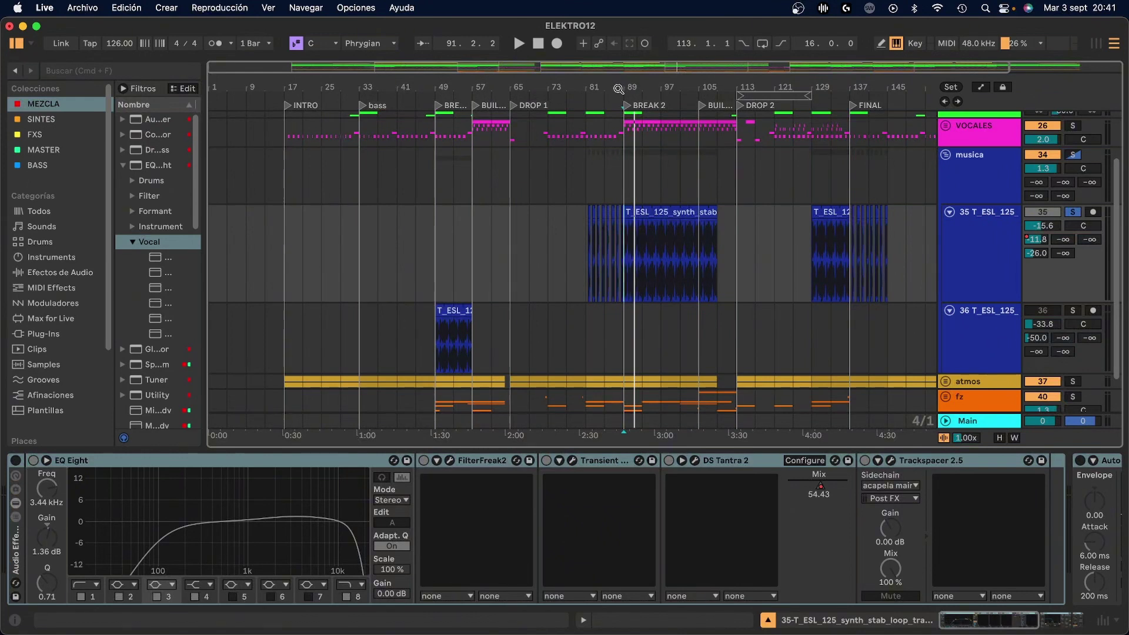
key("minus")
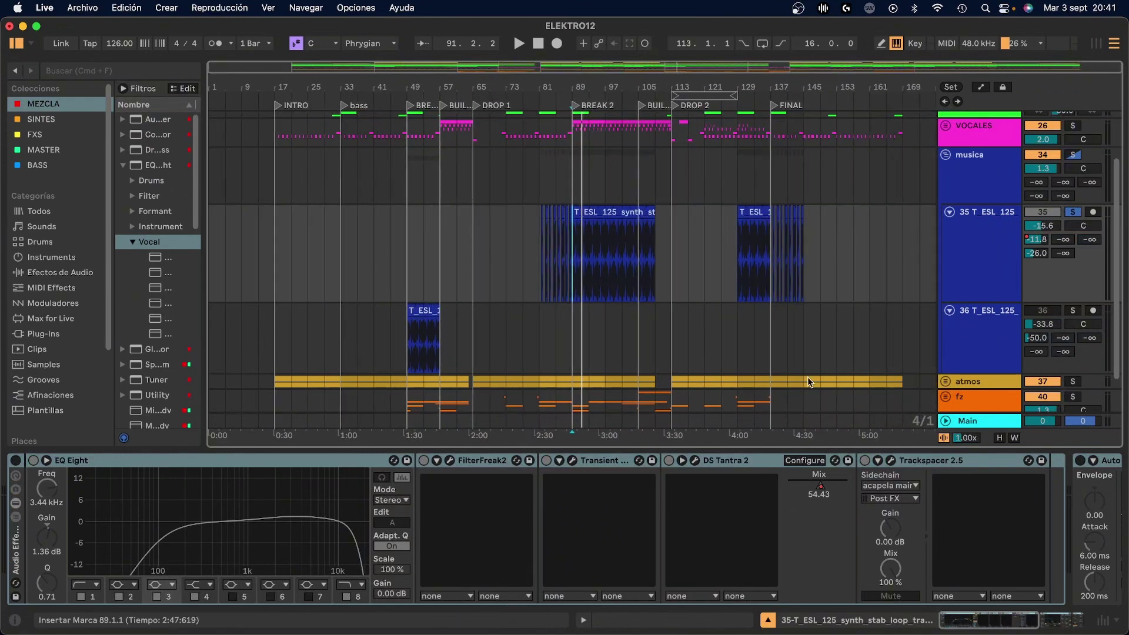
left_click(573, 284)
key("space")
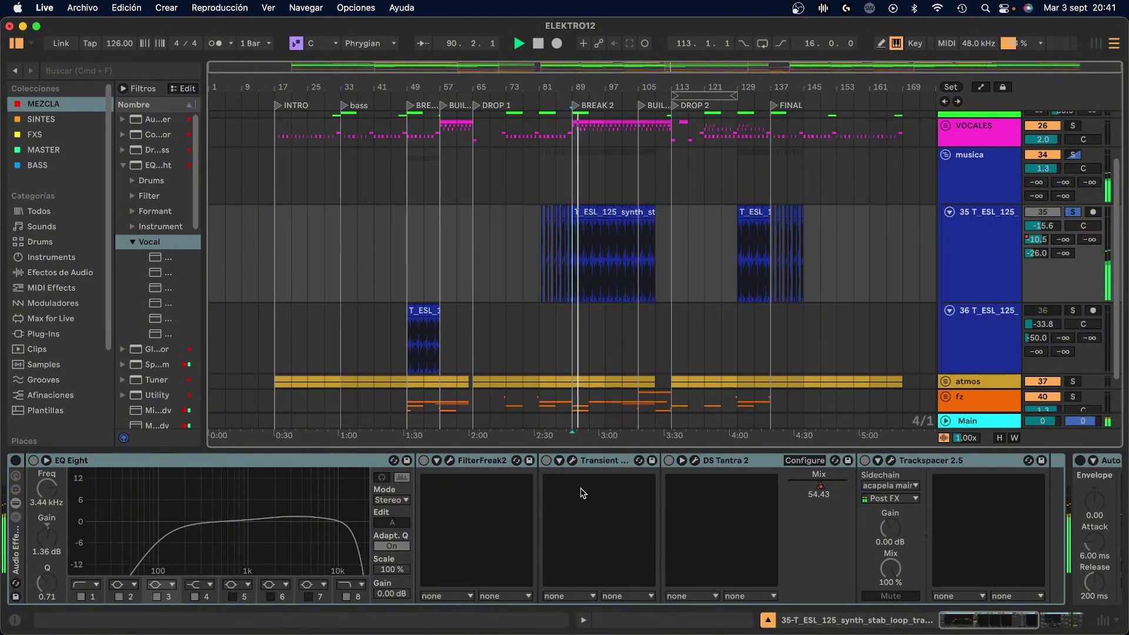
key("space")
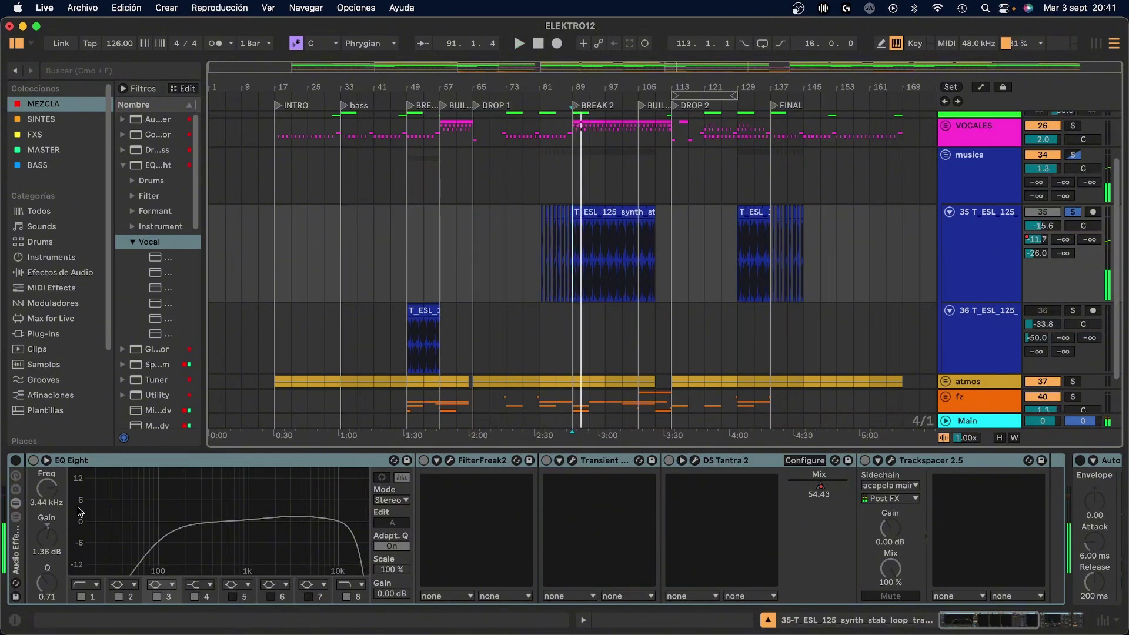
- Turn on track 35's Audio Effect Rack, play the stab loop from bar 129 and select EQ Eight
left_click(15, 460)
key("space")
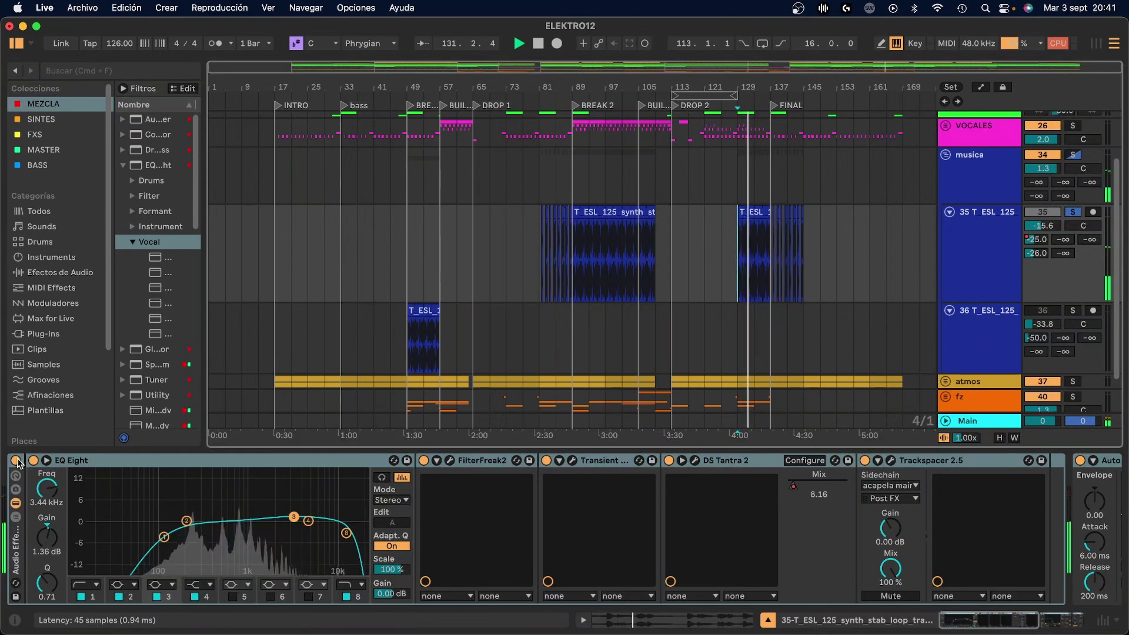
left_click(322, 467)
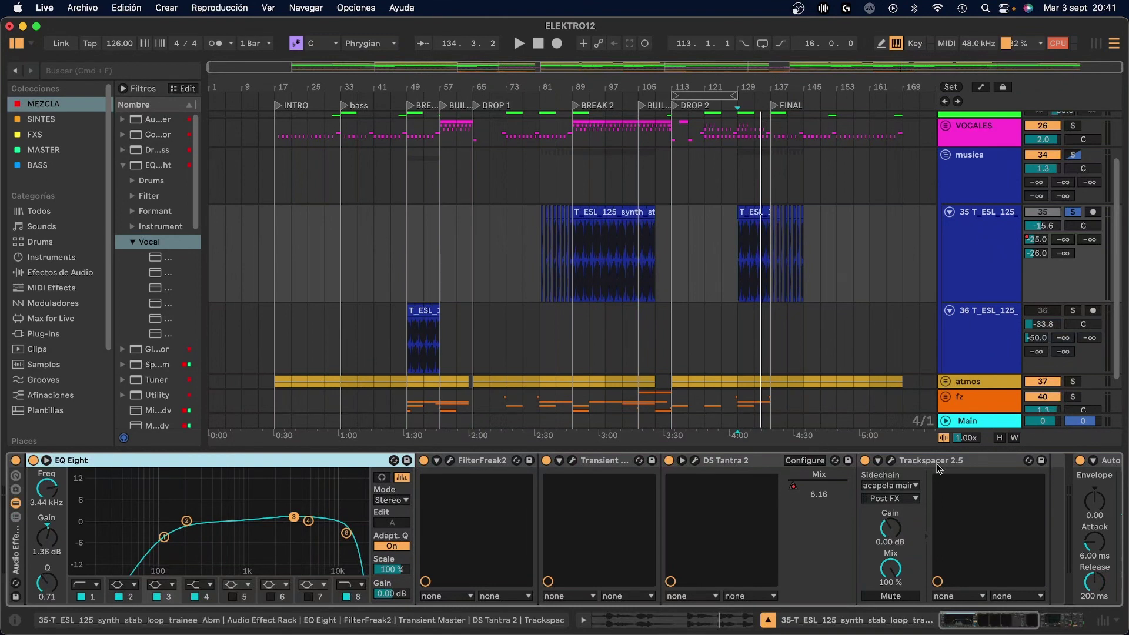
- Open the FilterFreak2 plugin window and switch off Transient Master, DS Tantra 2 and Trackspacer 2.5
left_click(449, 462)
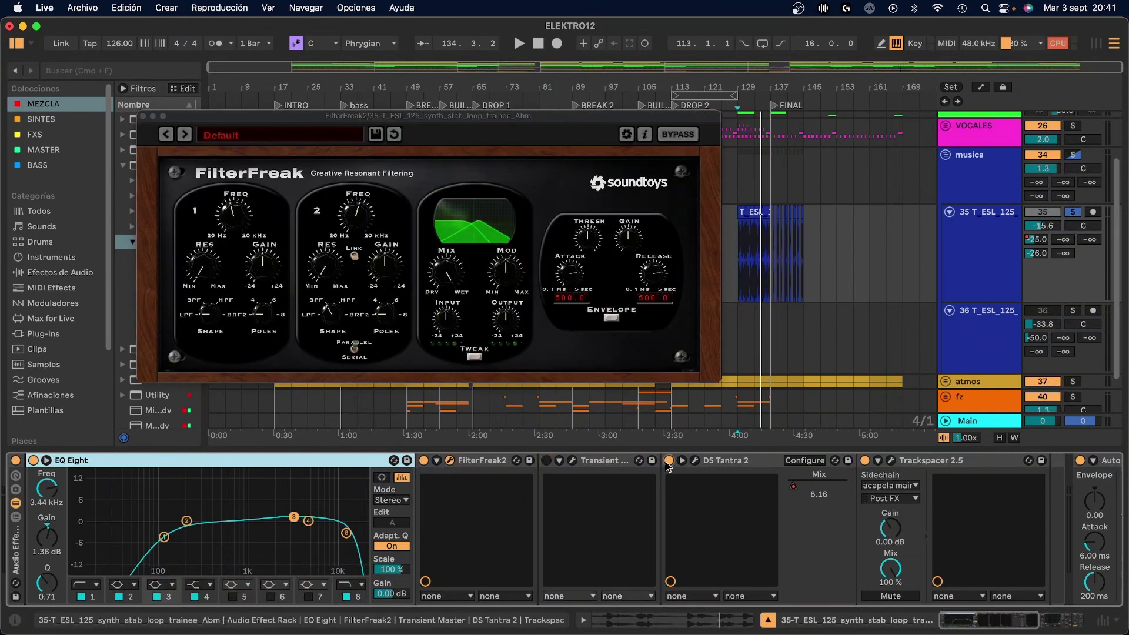
scroll(877, 468, "right", 3)
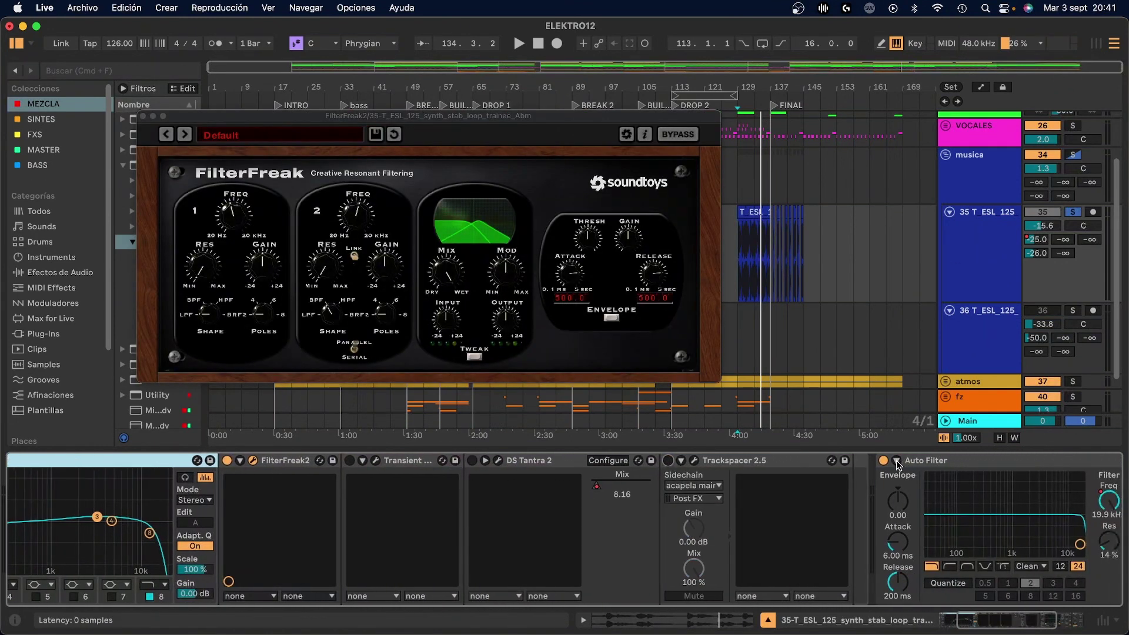
scroll(588, 529, "left", 3)
- Play the stab loop from bar 129, compare it with FilterFreak2 off and on, and move the plugin window aside
key("space")
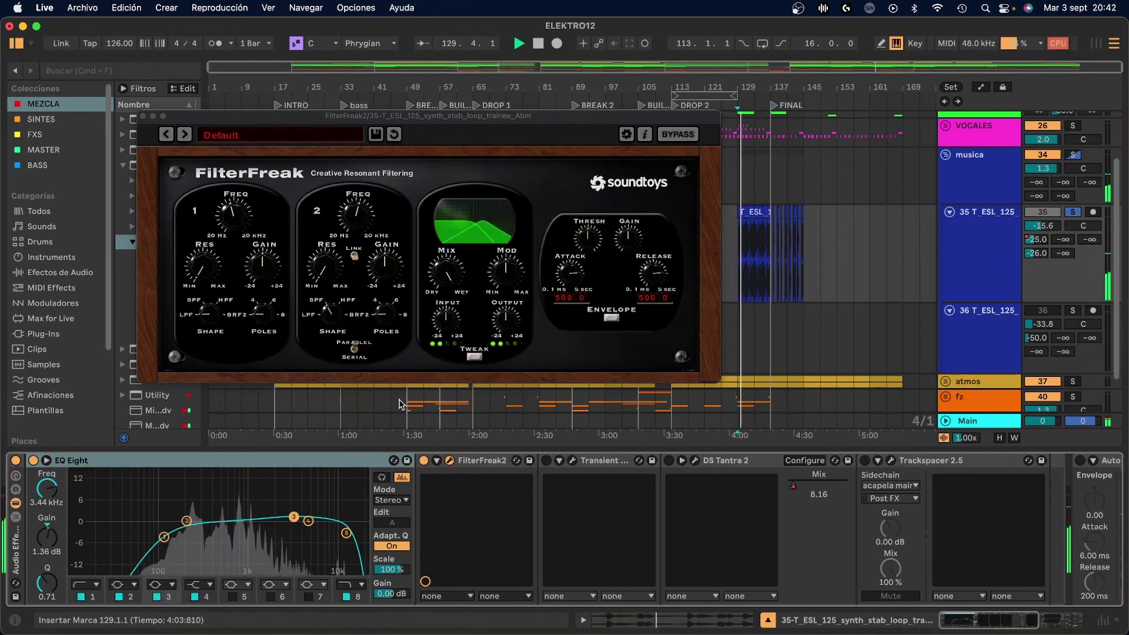
left_click(424, 461)
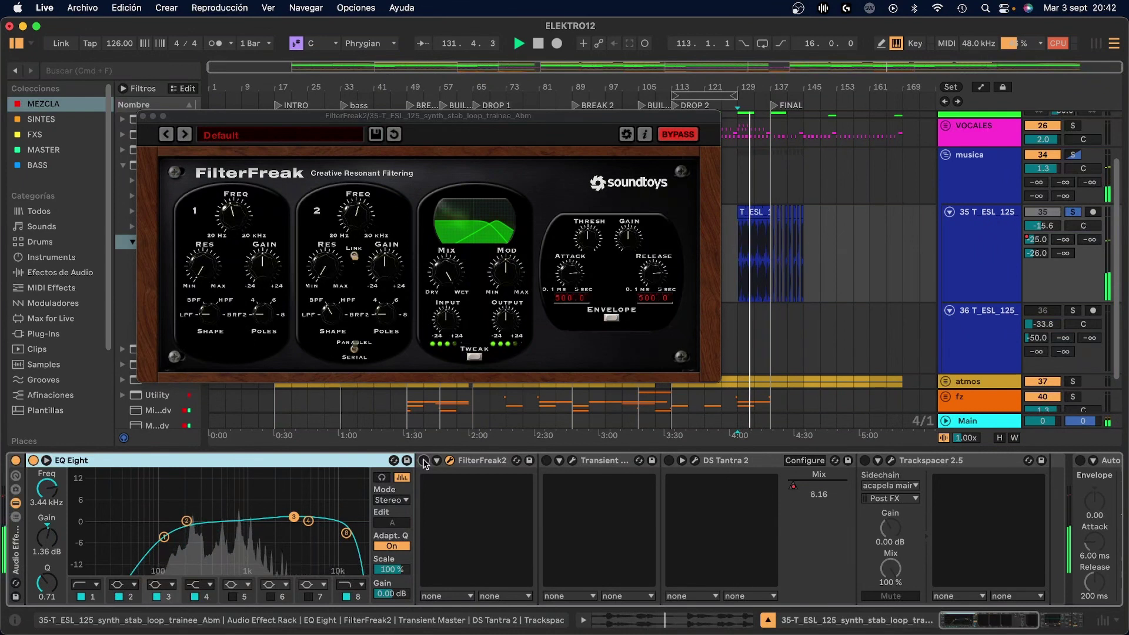
left_click(423, 461)
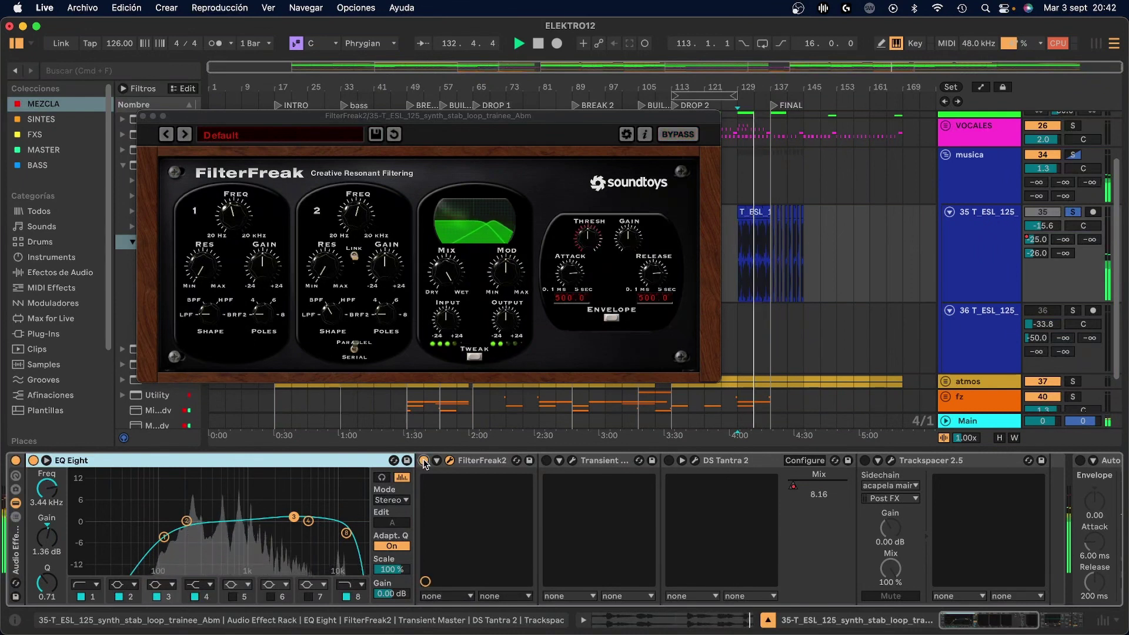
key("space")
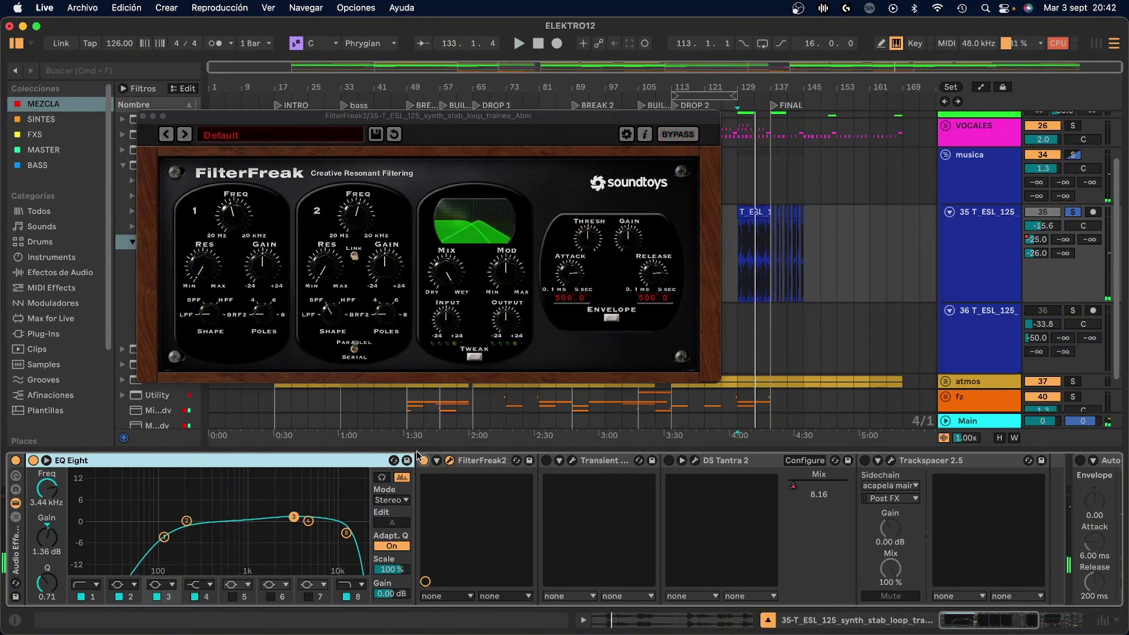
left_click_drag(195, 117, 140, 119)
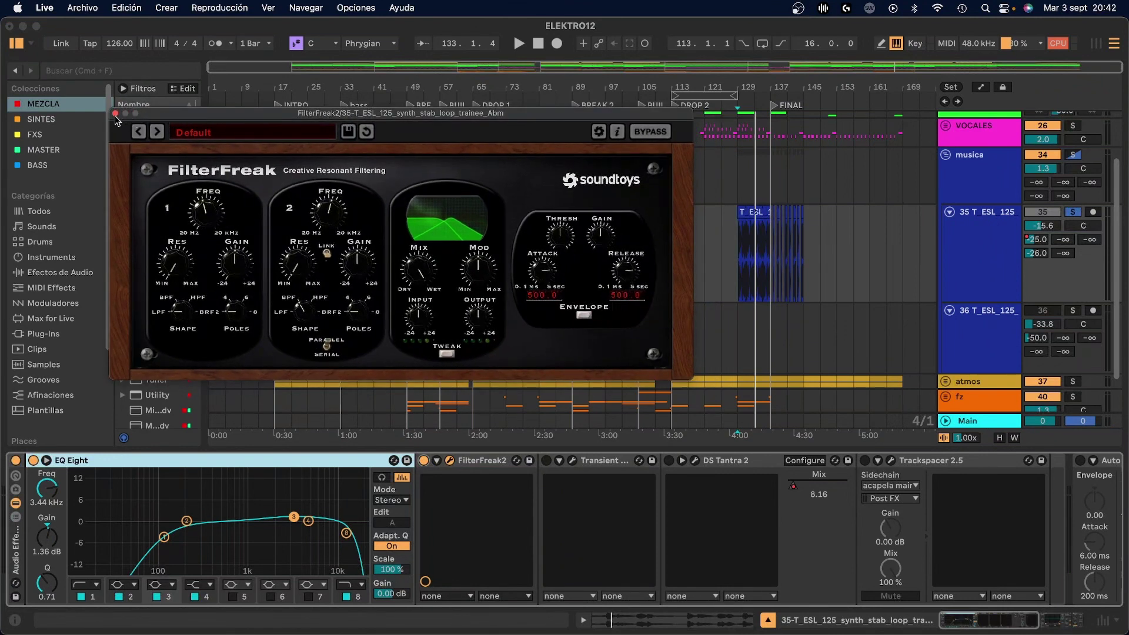
- Close the FilterFreak2 window, open Transient Master's, and compare the stab loop from bar 129 with Transient Master on and off
left_click(116, 113)
left_click(572, 460)
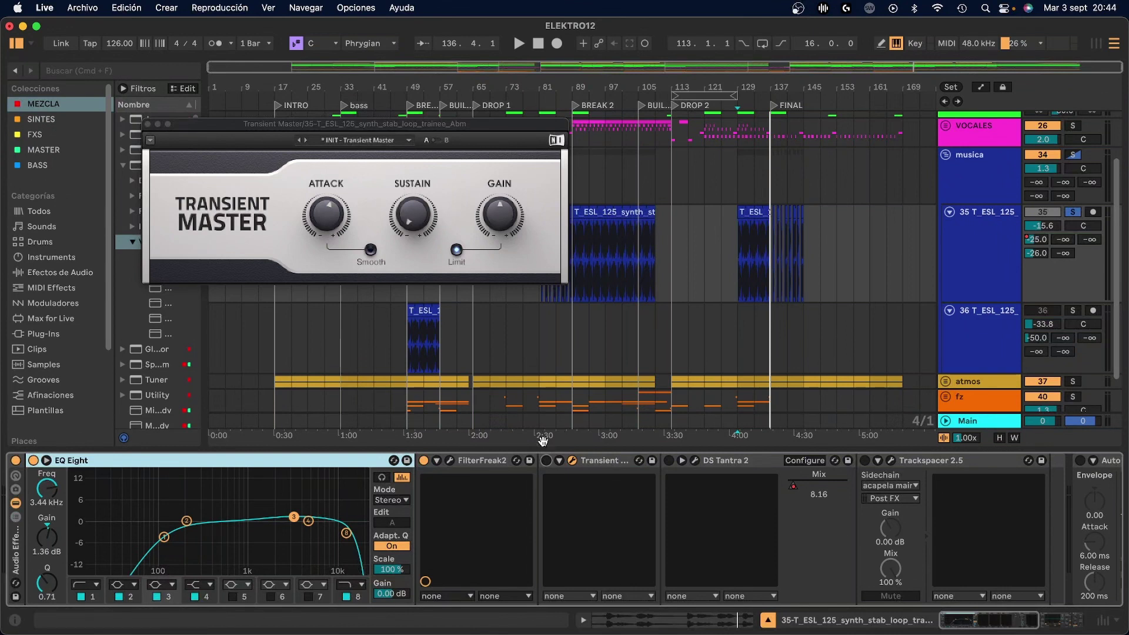
key("space")
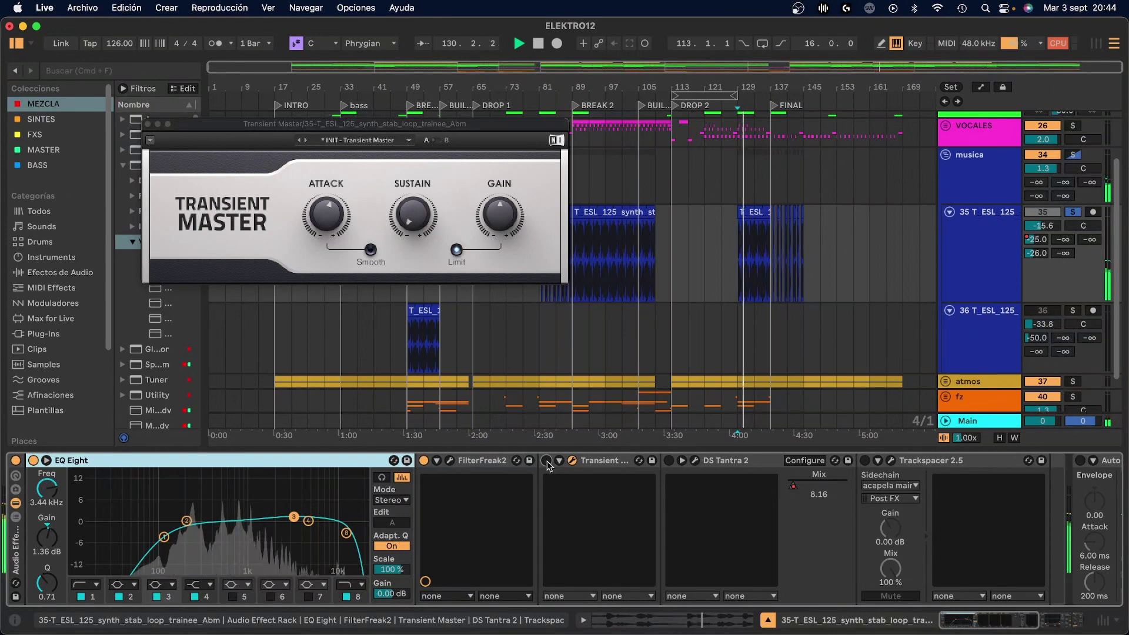
left_click(546, 460)
key("space")
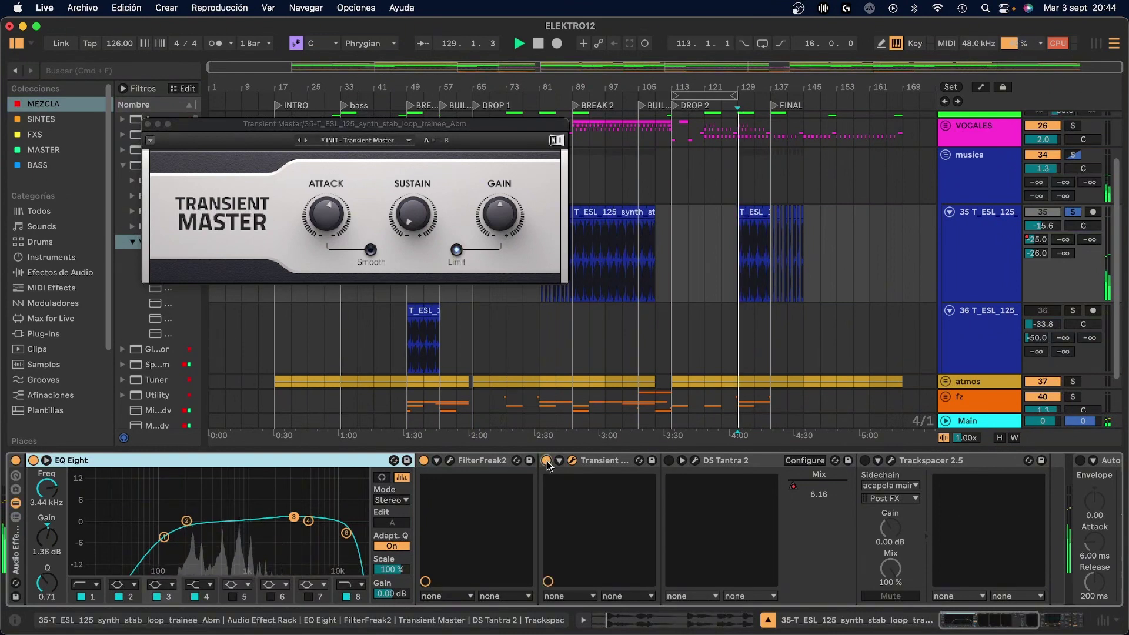
left_click(547, 461)
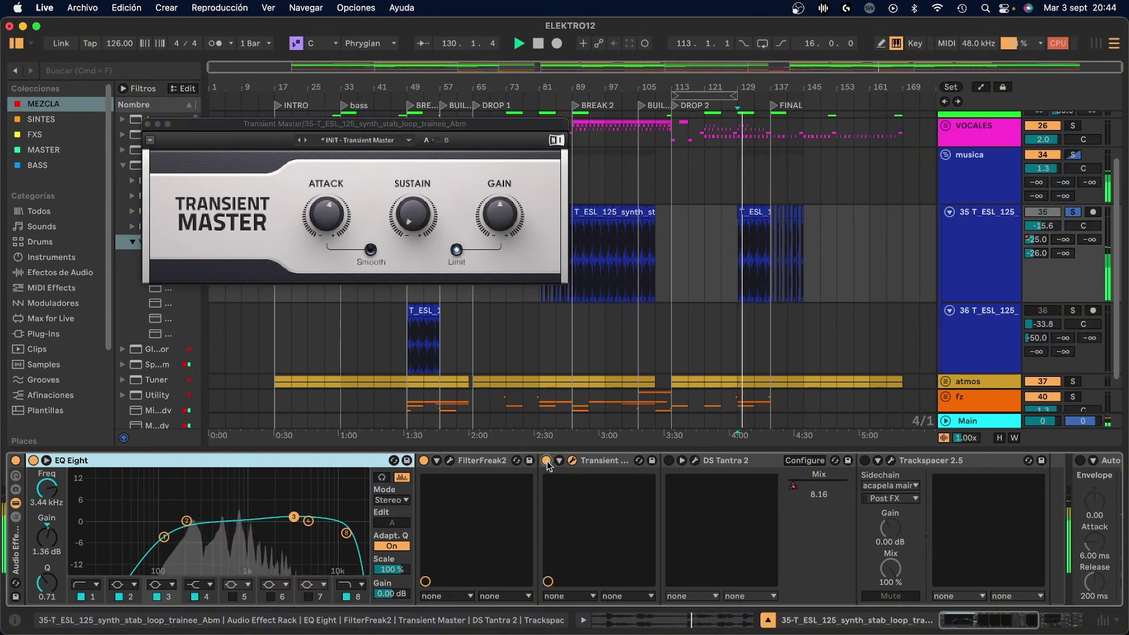
key("space")
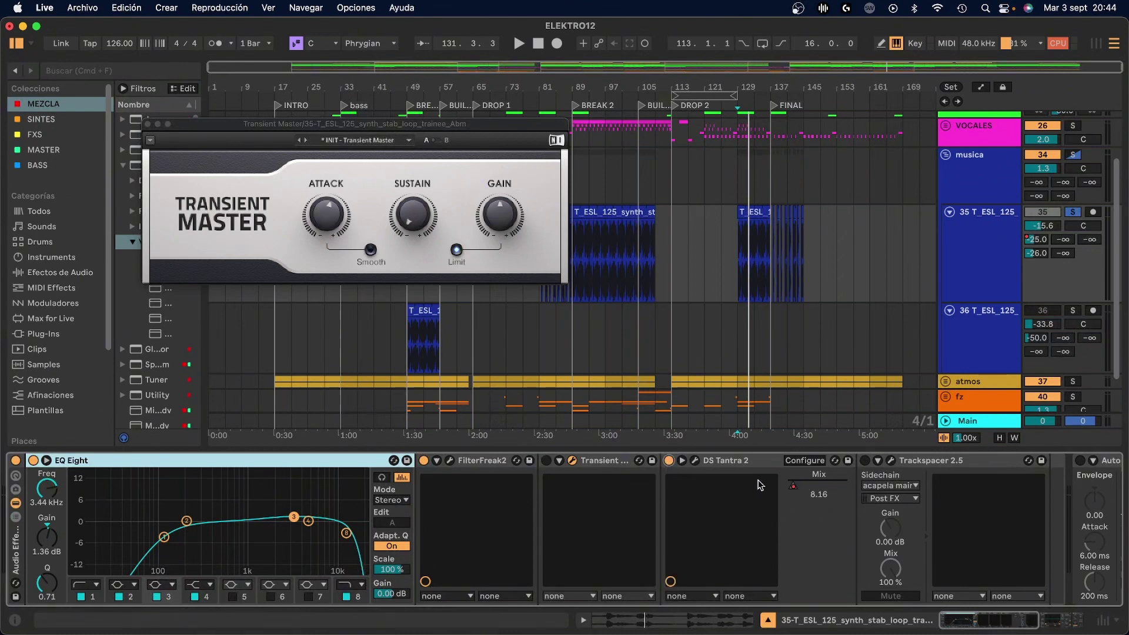
- Open the DS Tantra 2 plugin window, audition the BREAK 2 stab loop through it, and close the window
left_click(580, 320)
key("Up")
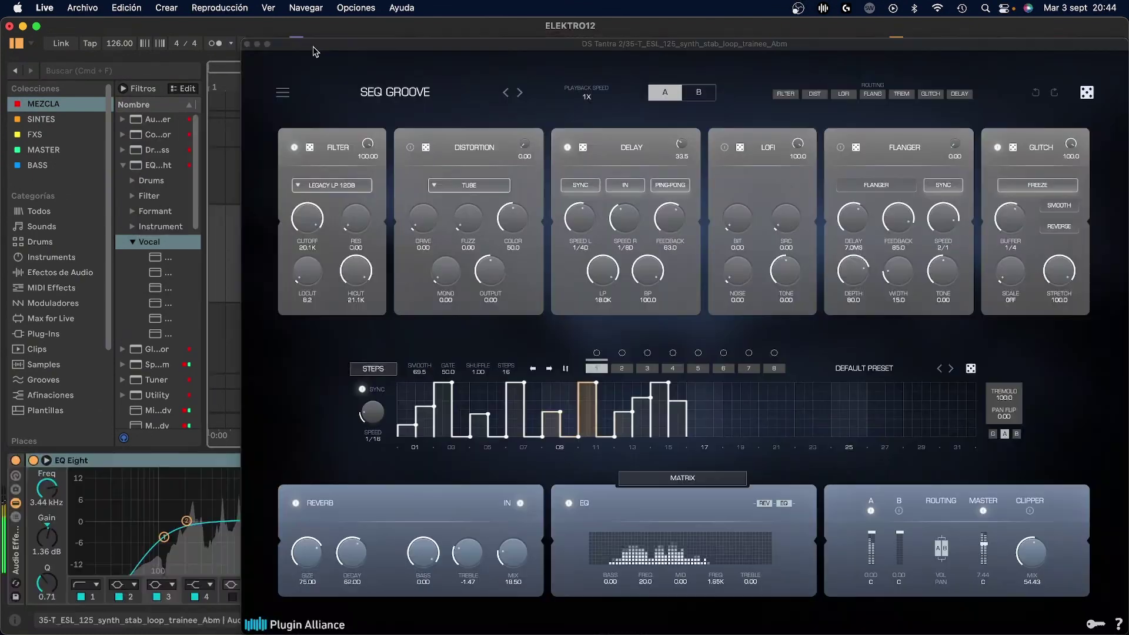
left_click_drag(313, 50, 196, 29)
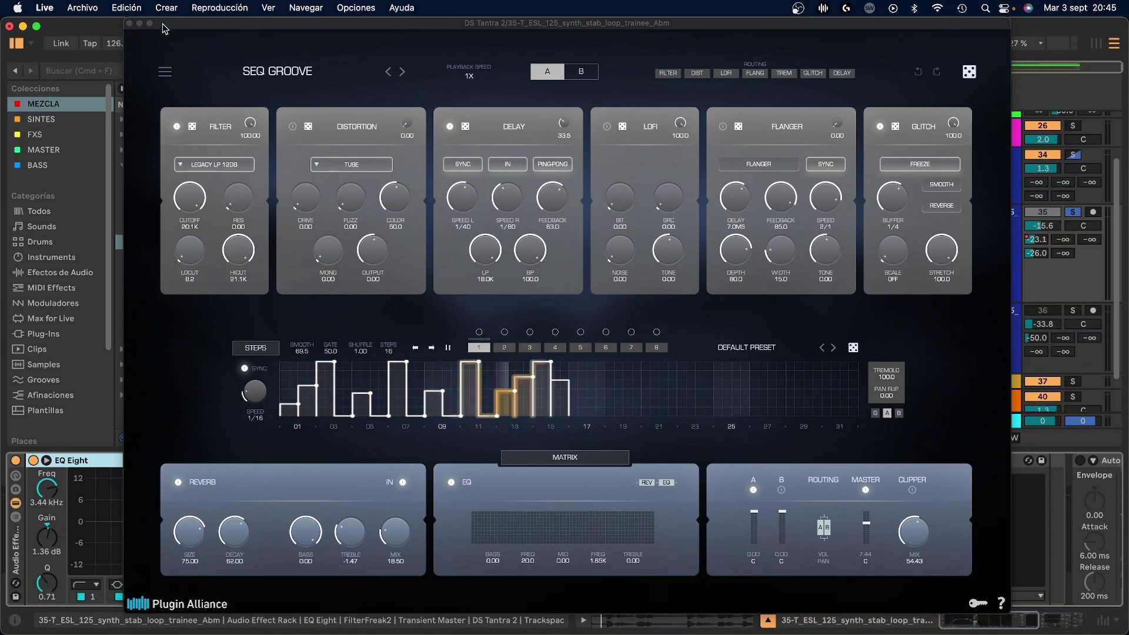
left_click(129, 24)
- Switch on Trackspacer 2.5 in track 35's effect rack and open its plugin window
scroll(783, 537, "right", 5)
left_click(625, 461)
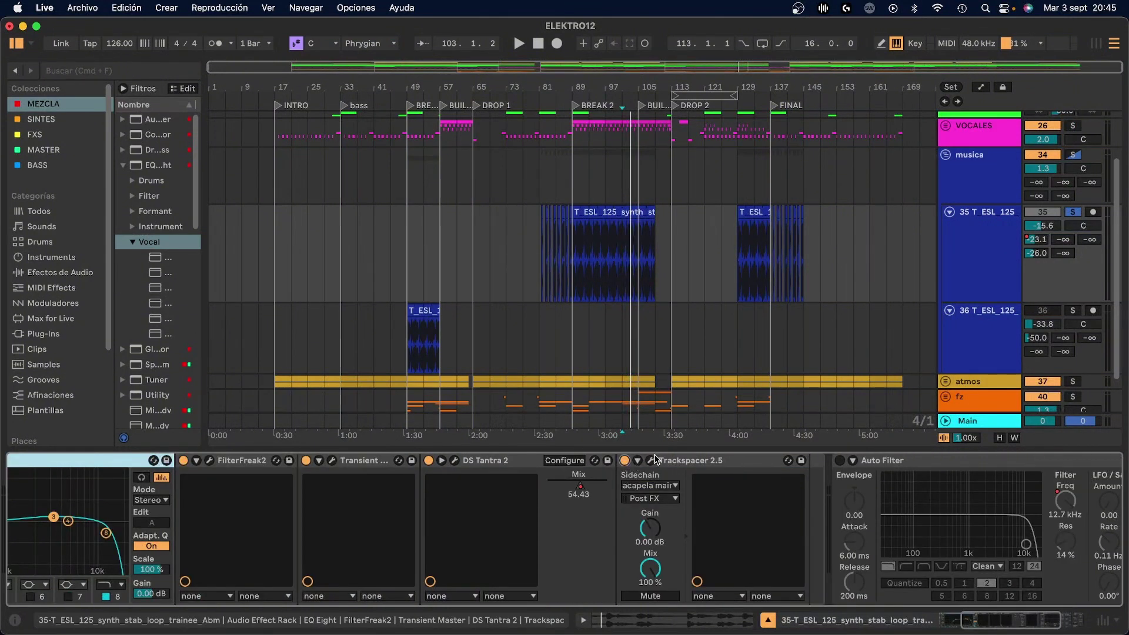
left_click(650, 460)
- Collapse the musica group and unfold the atmos group to show its two loop tracks
scroll(639, 249, "up", 3)
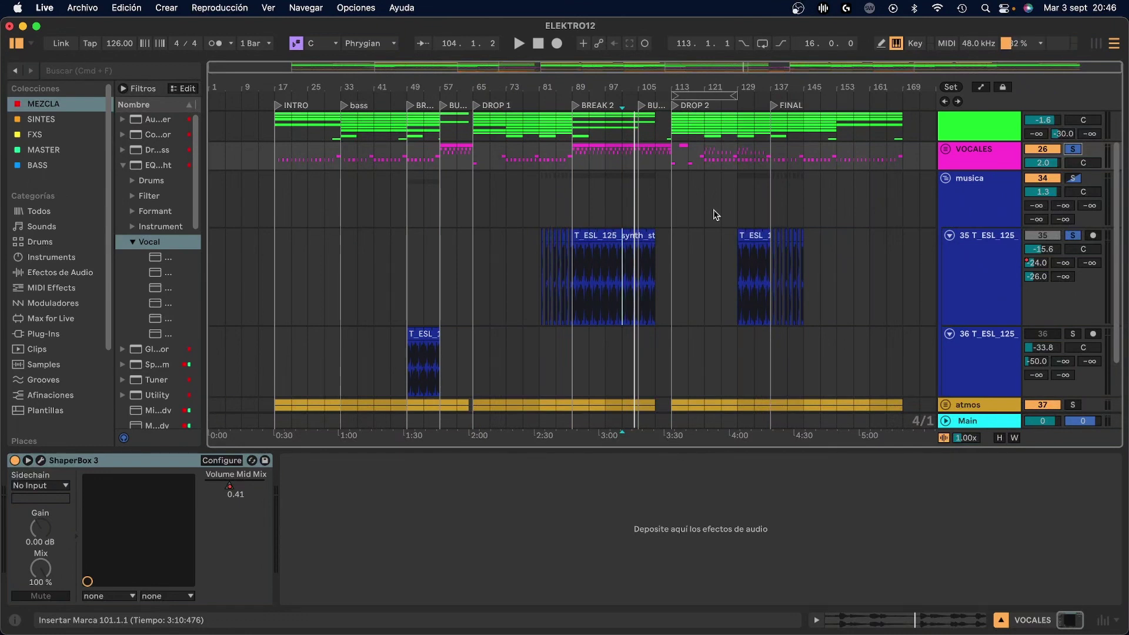
scroll(714, 213, "down", 3)
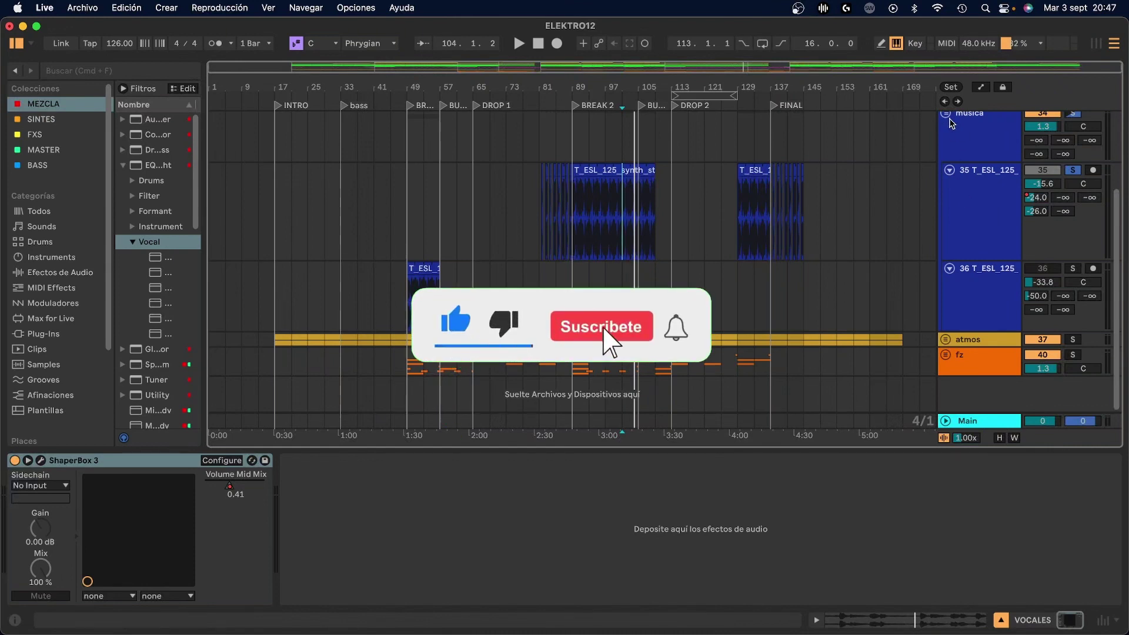
scroll(954, 172, "up", 3)
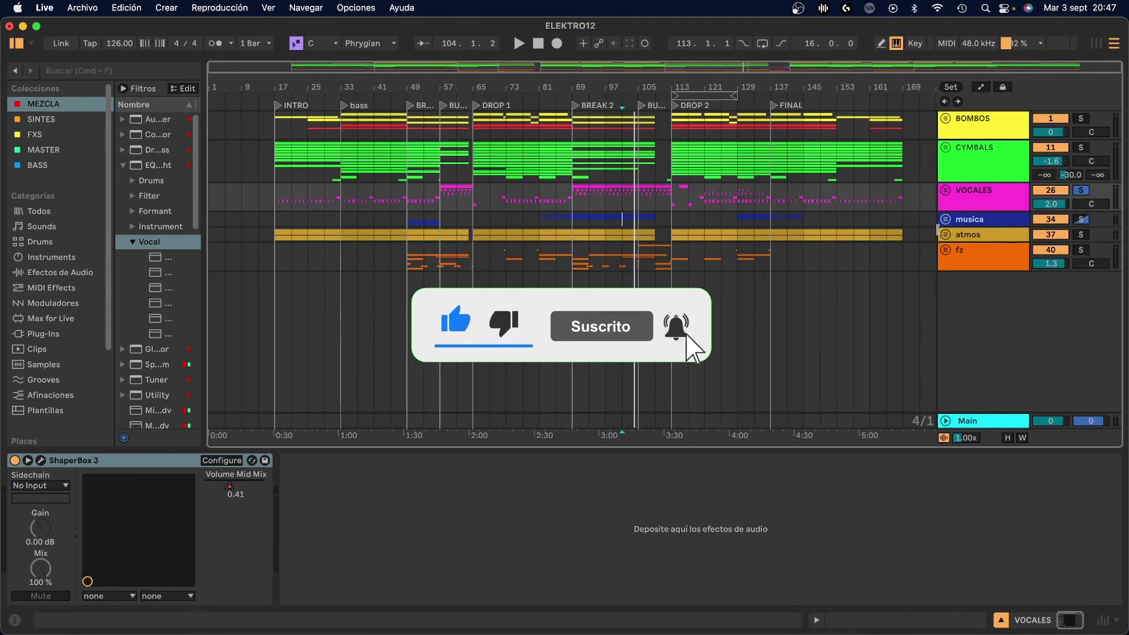
left_click(945, 234)
scroll(988, 190, "down", 3)
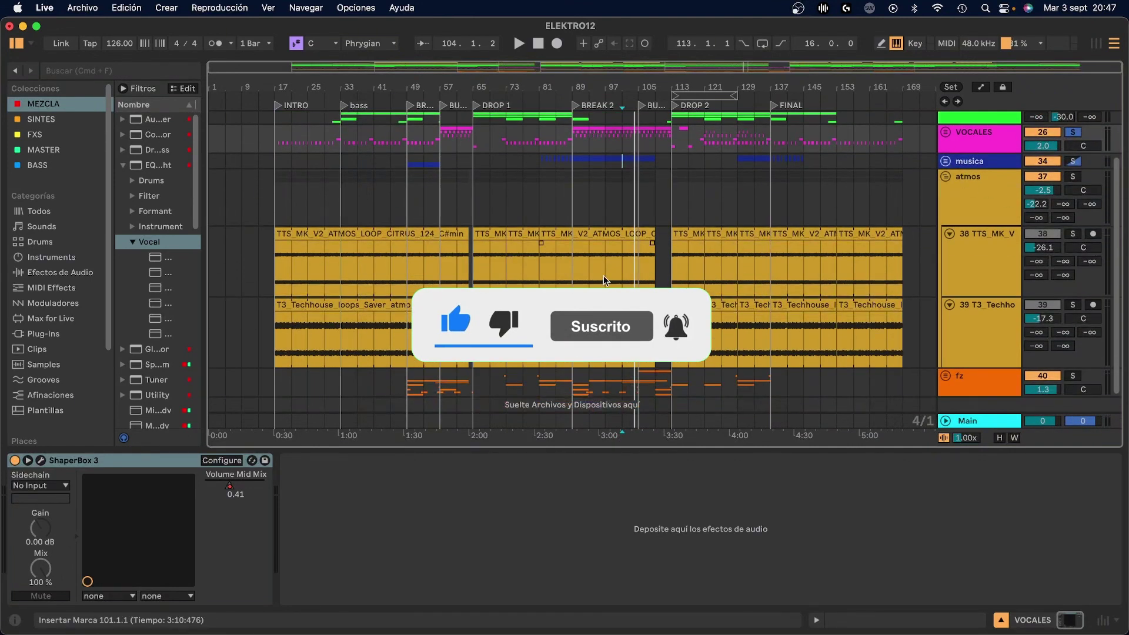
- Zoom in on the CITRUS atmos clip at DROP 1 and audition tracks 38 and 39 soloed in turn
left_click(494, 259)
key("z")
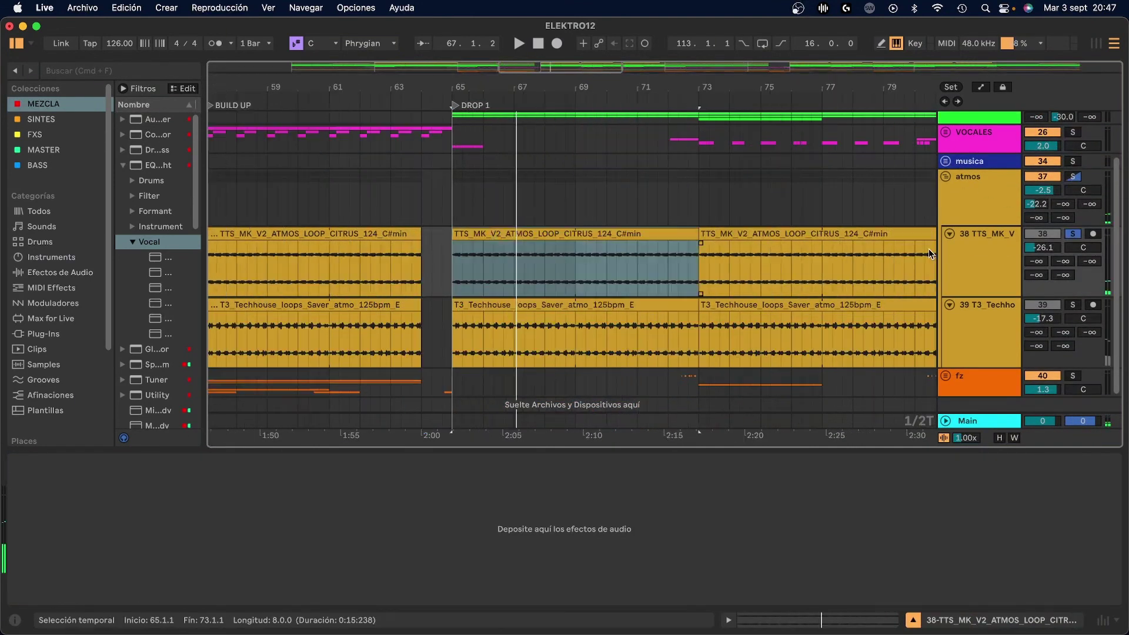
left_click(1021, 337)
key("s")
key("space")
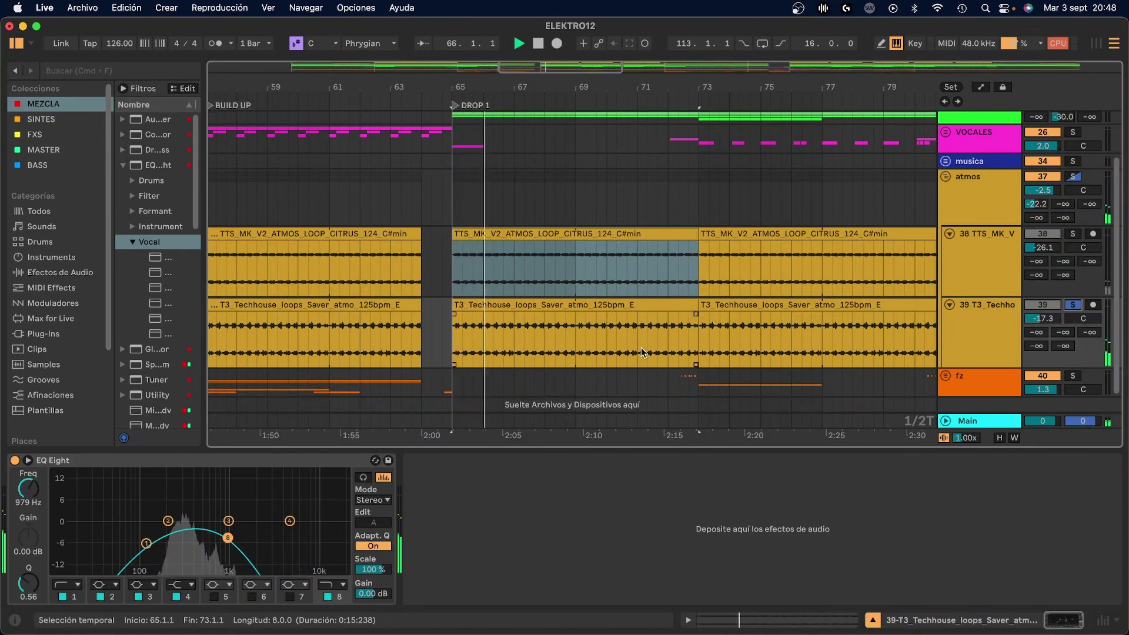
key("space")
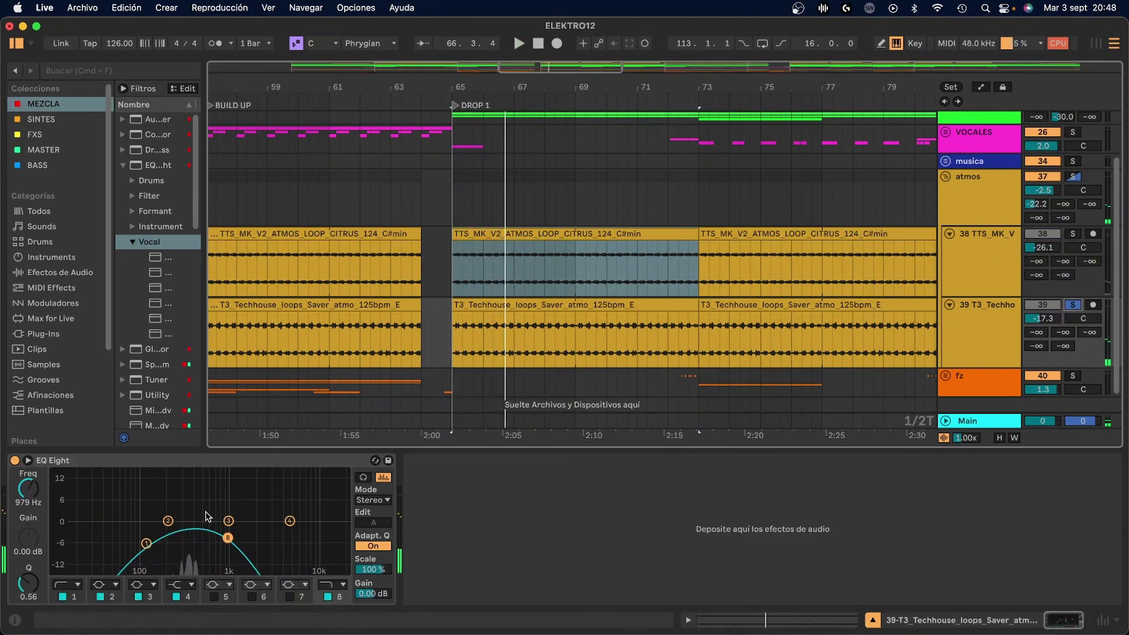
- Solo the whole atmos group, play both loops together from DROP 1, and unfold the fz group
left_click(1074, 178)
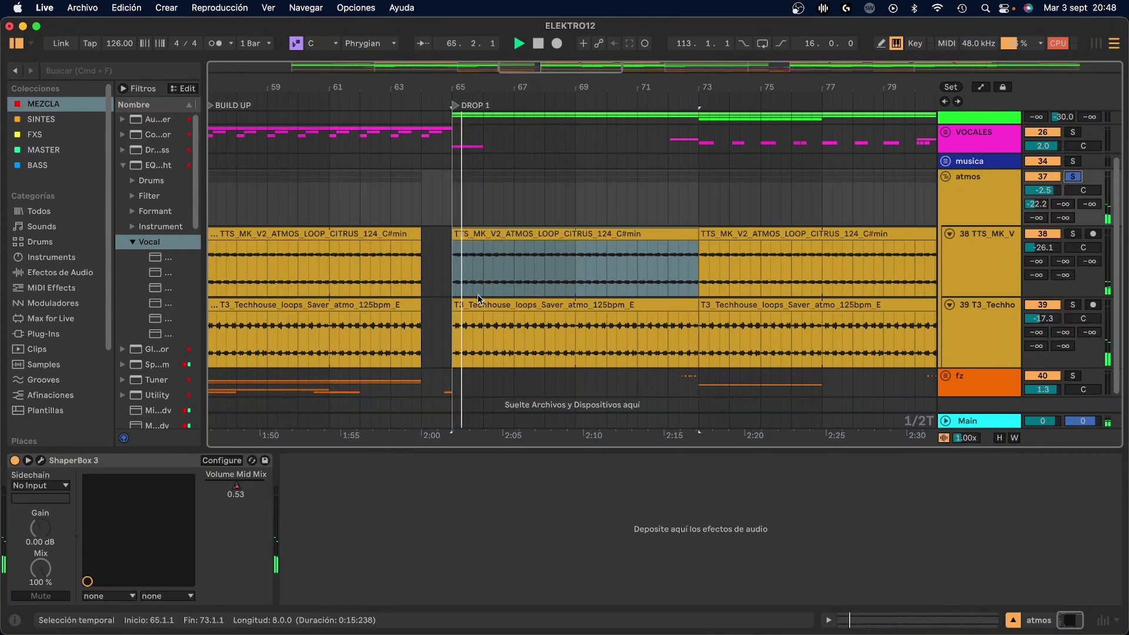
key("space")
left_click_drag(535, 84, 534, 64)
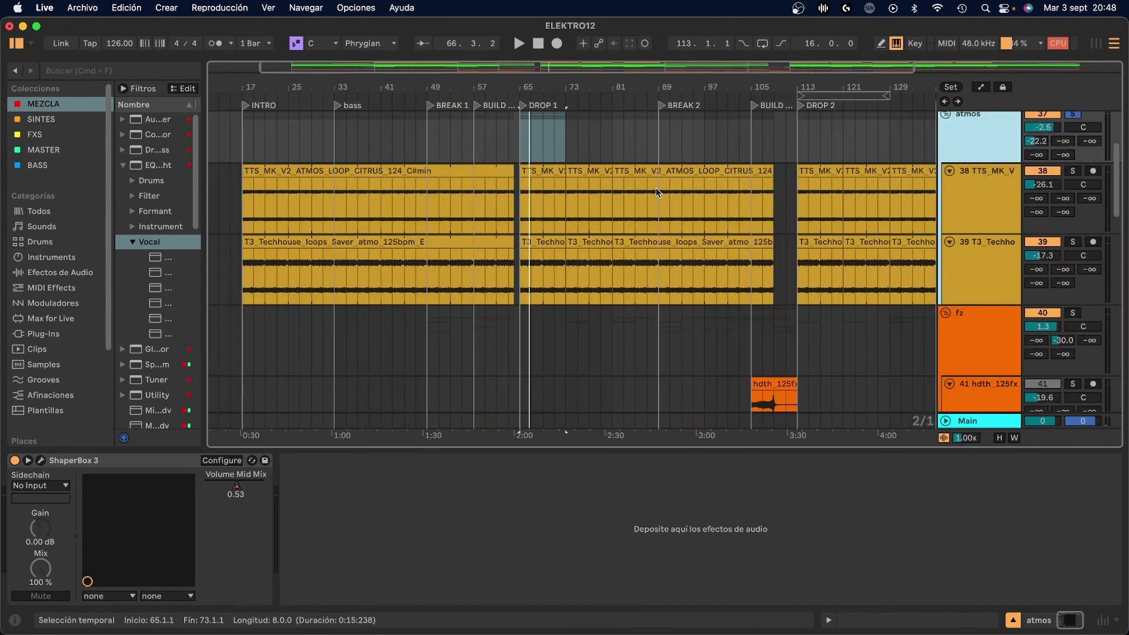
key("space")
scroll(537, 212, "up", 5)
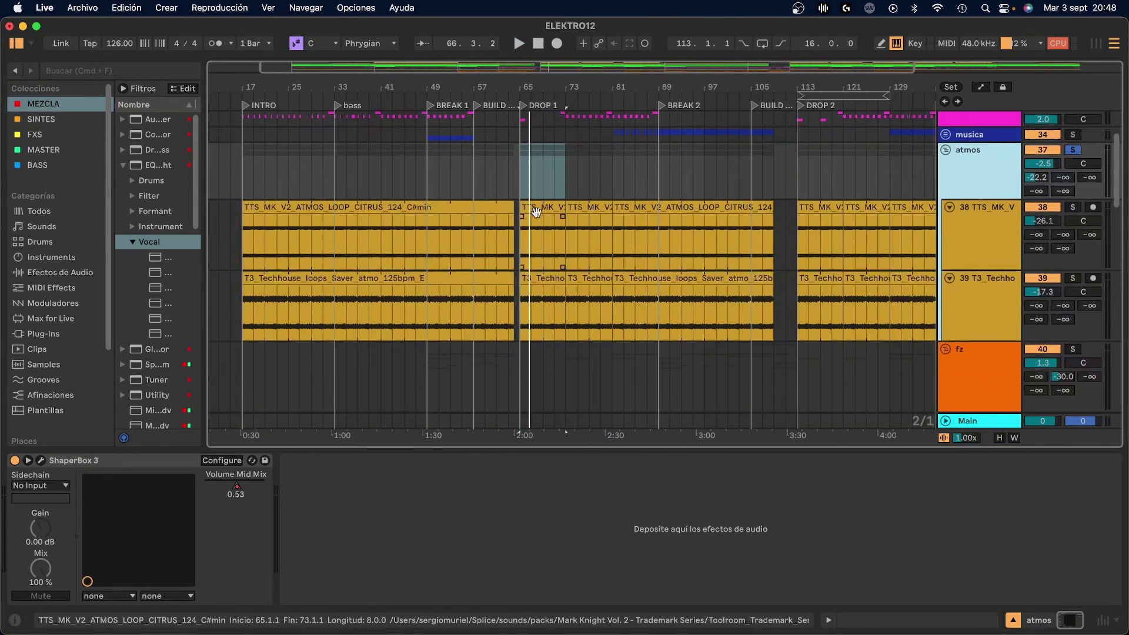
- Review the fz group's effect tracks and audition track 41's snare build clip soloed at BUILD UP 2
scroll(542, 217, "down", 5)
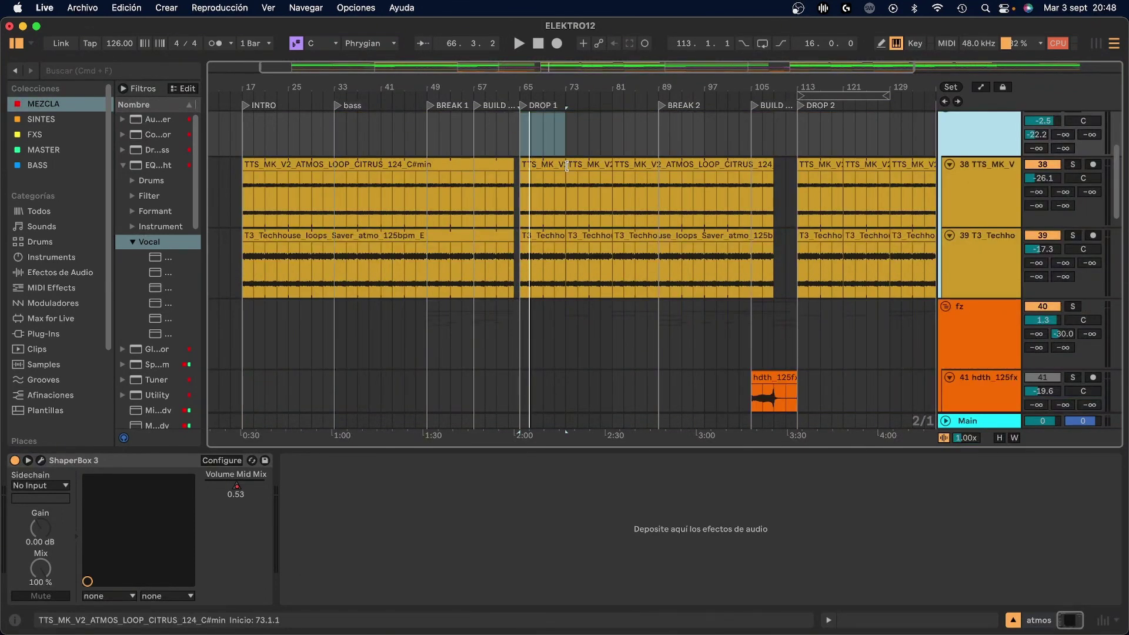
scroll(585, 227, "down", 3)
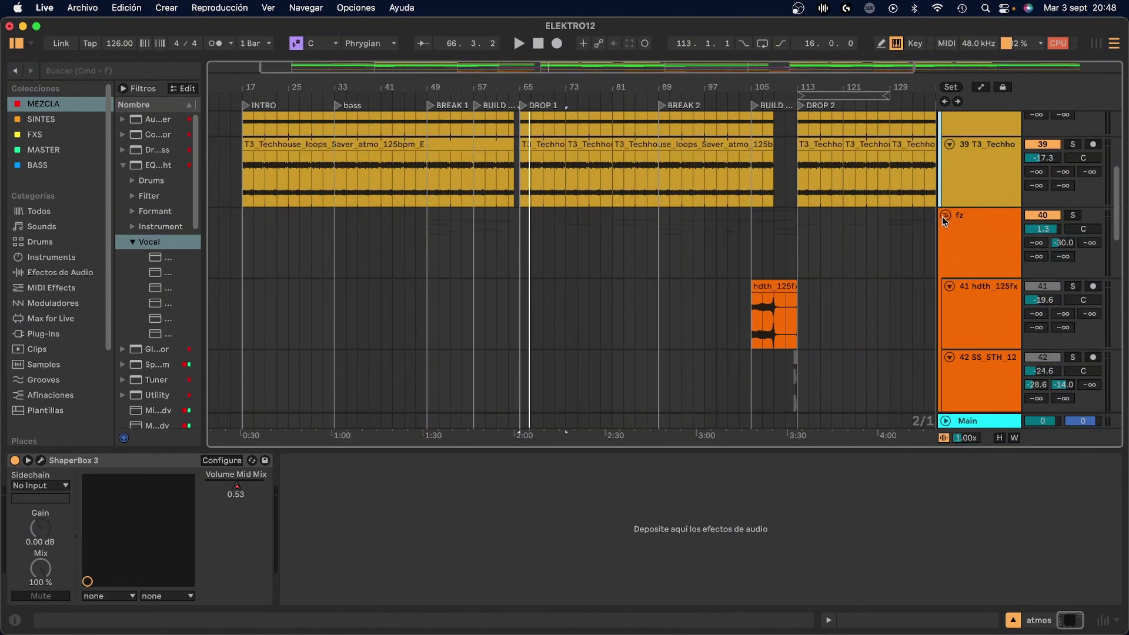
scroll(941, 221, "down", 1)
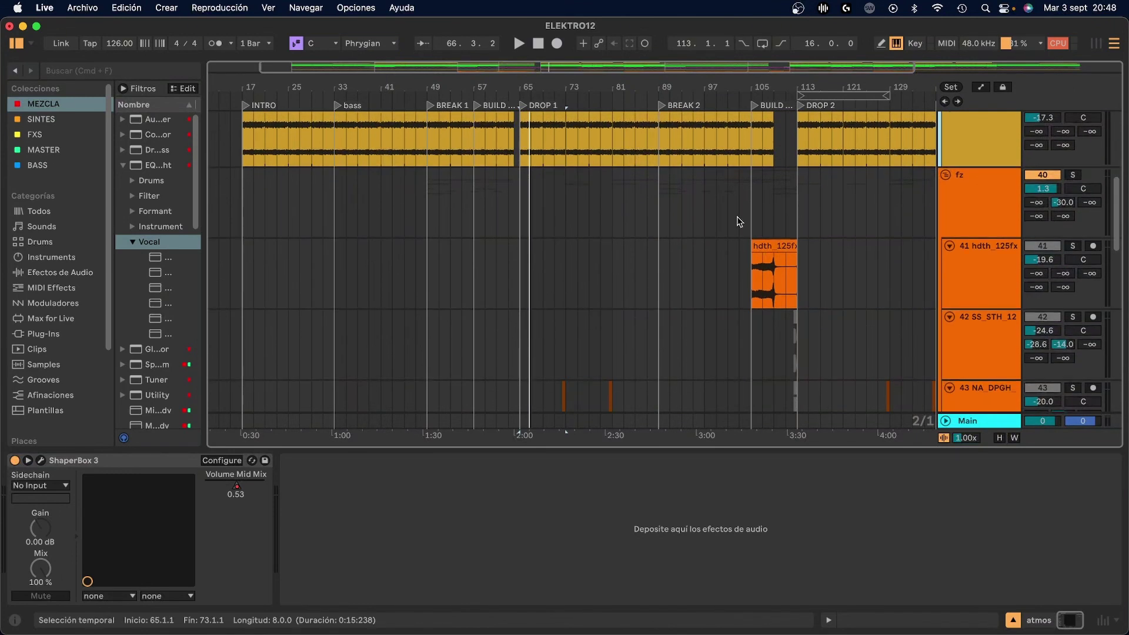
scroll(896, 196, "down", 2)
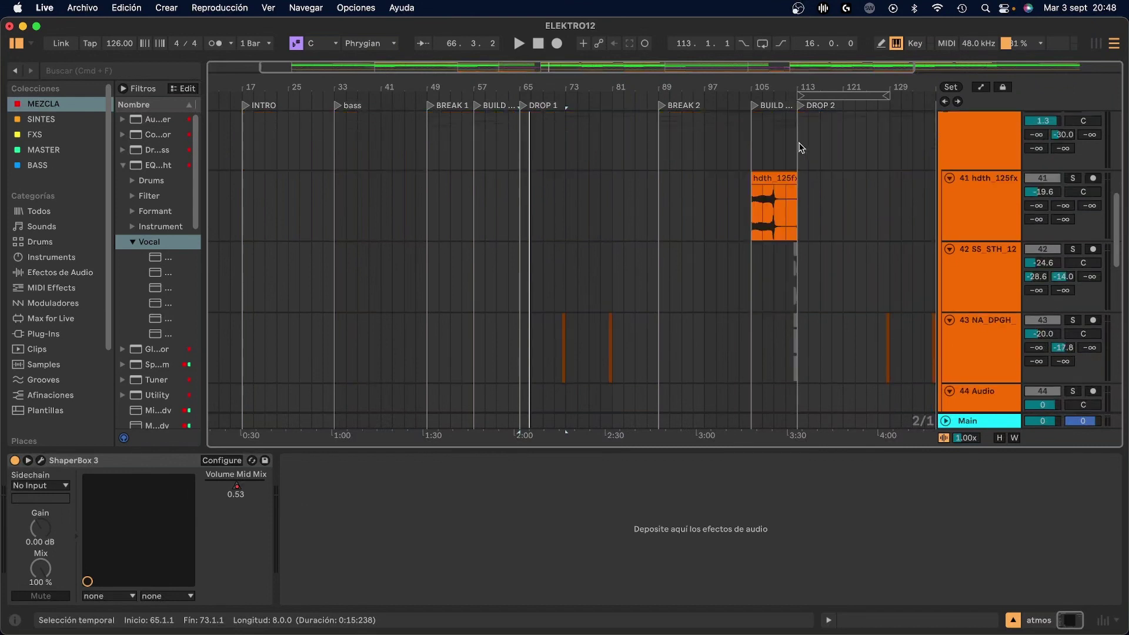
scroll(536, 201, "up", 3)
scroll(536, 201, "right", 2)
left_click(536, 201)
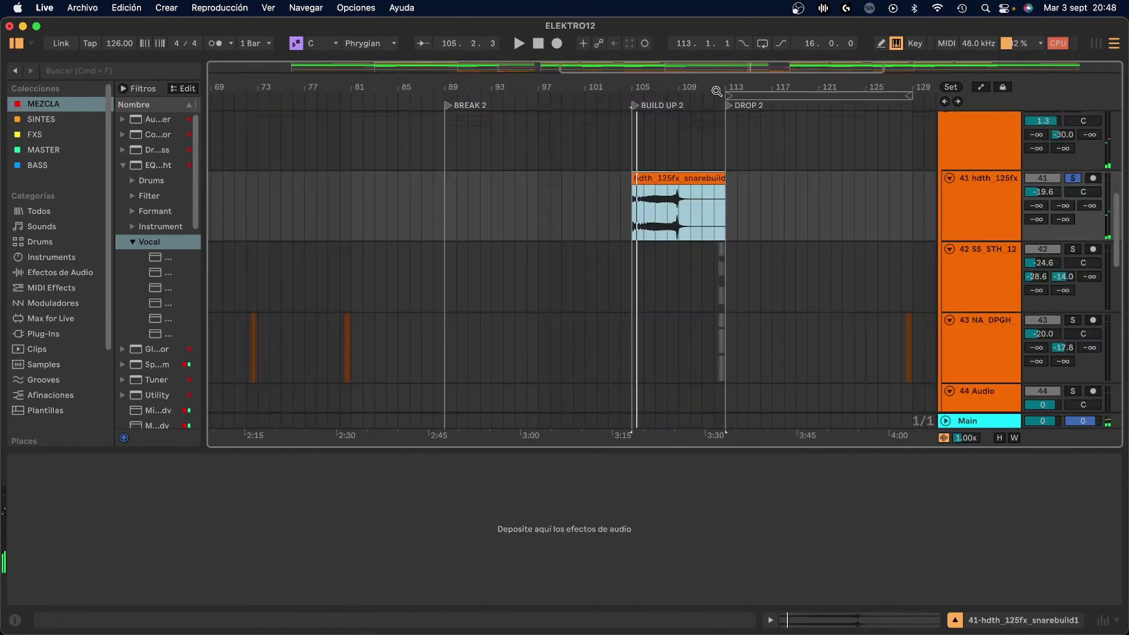
- Solo track 43 and play its short drum one-shot fill from bar 72
scroll(658, 194, "down", 5)
scroll(509, 295, "down", 1)
scroll(509, 294, "up", 3)
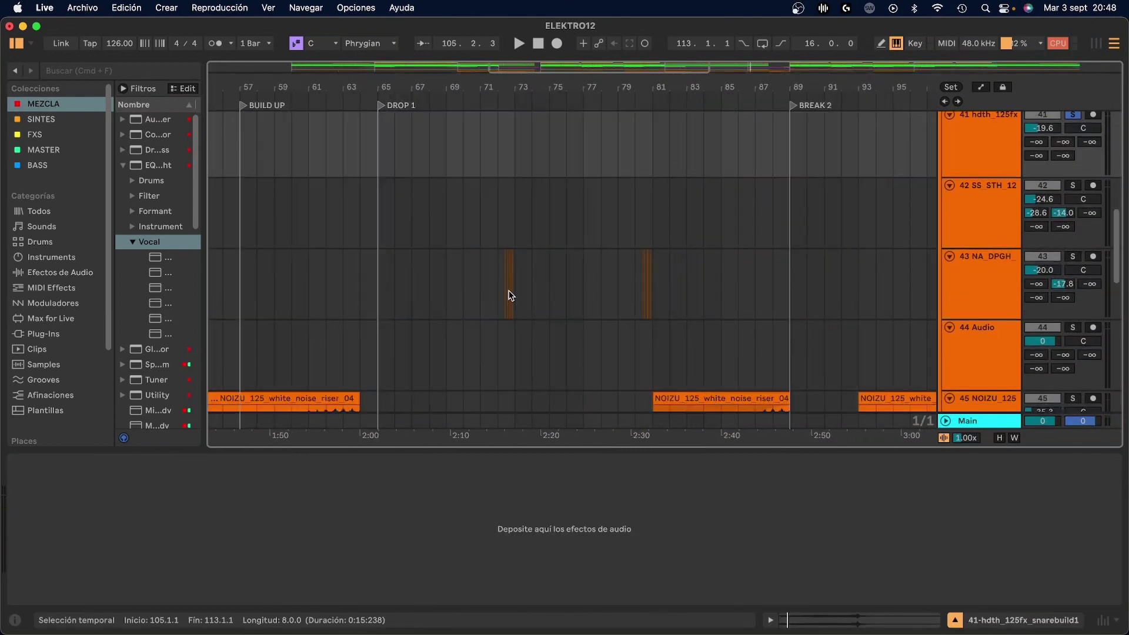
left_click(497, 305)
mouse_move(499, 85)
left_mouse_down()
mouse_move(499, 136)
mouse_move(528, 240)
left_mouse_up()
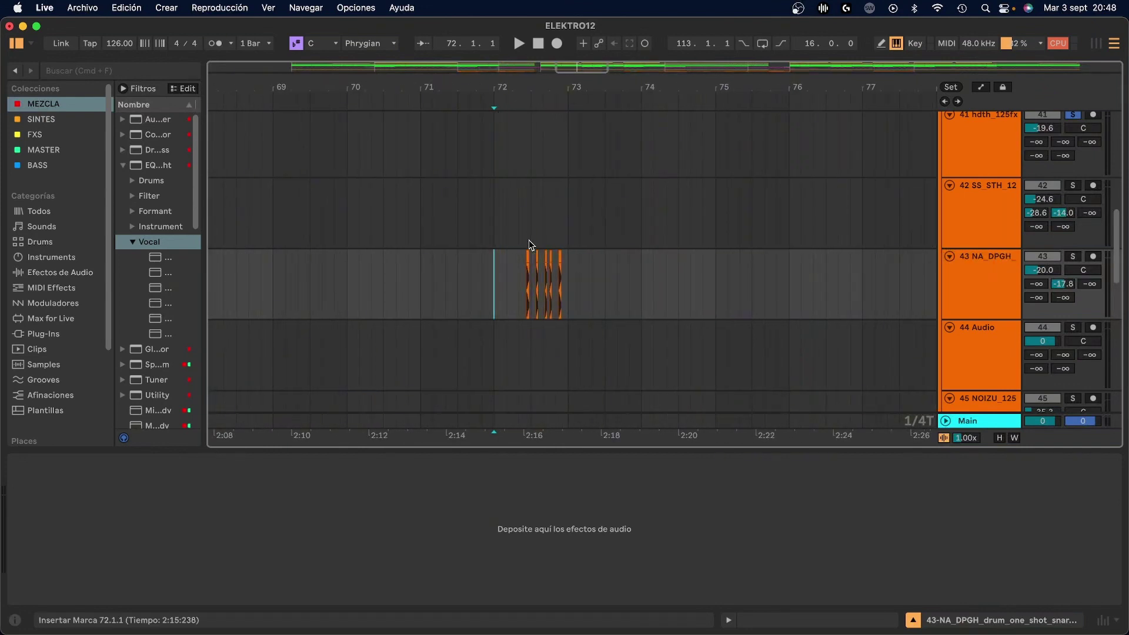
key("space")
left_click(1072, 257)
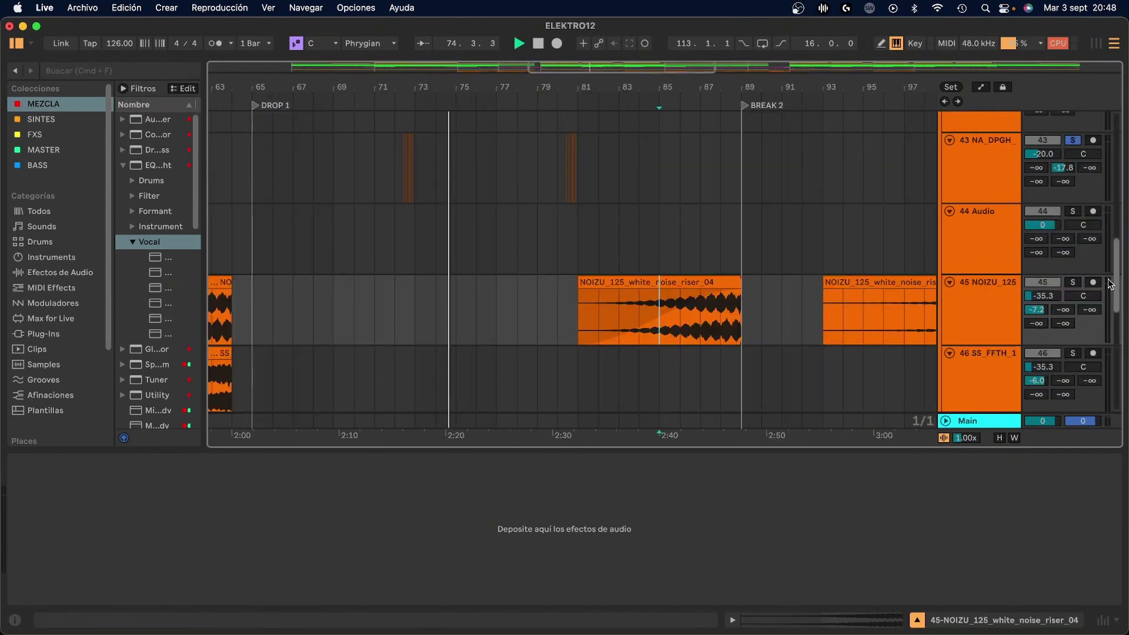
- Solo track 45 and play its white noise riser from bar 85
left_click(1073, 283)
key("space")
key("space")
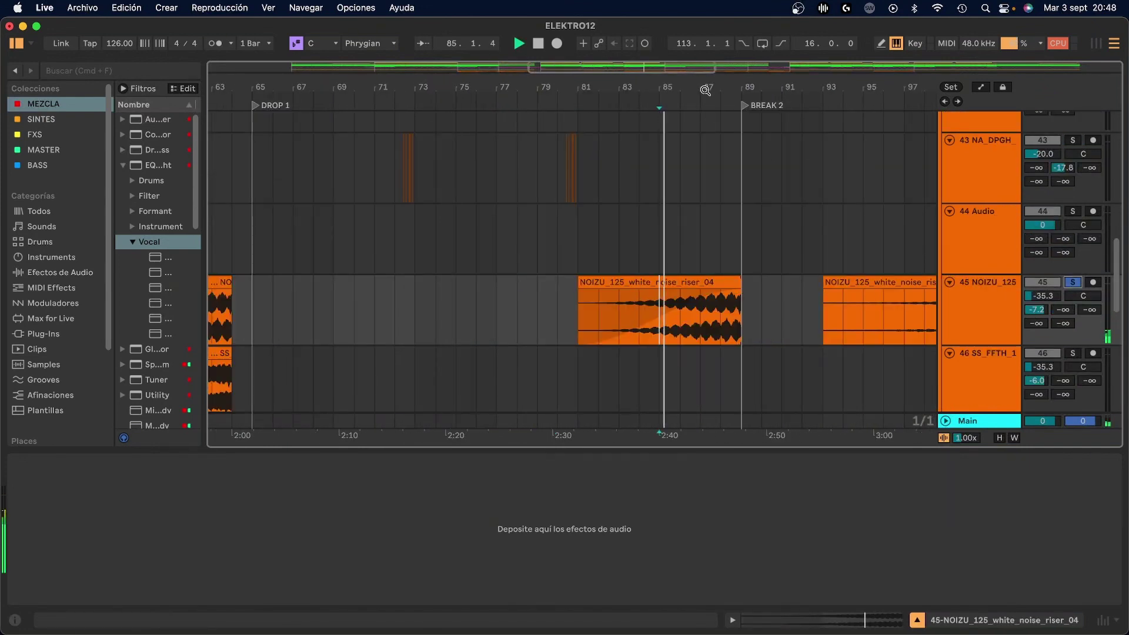
- Review the remaining riser and impact tracks and audition track 50's texture loop soloed in BREAK 2
scroll(877, 351, "down", 5)
scroll(823, 318, "down", 4)
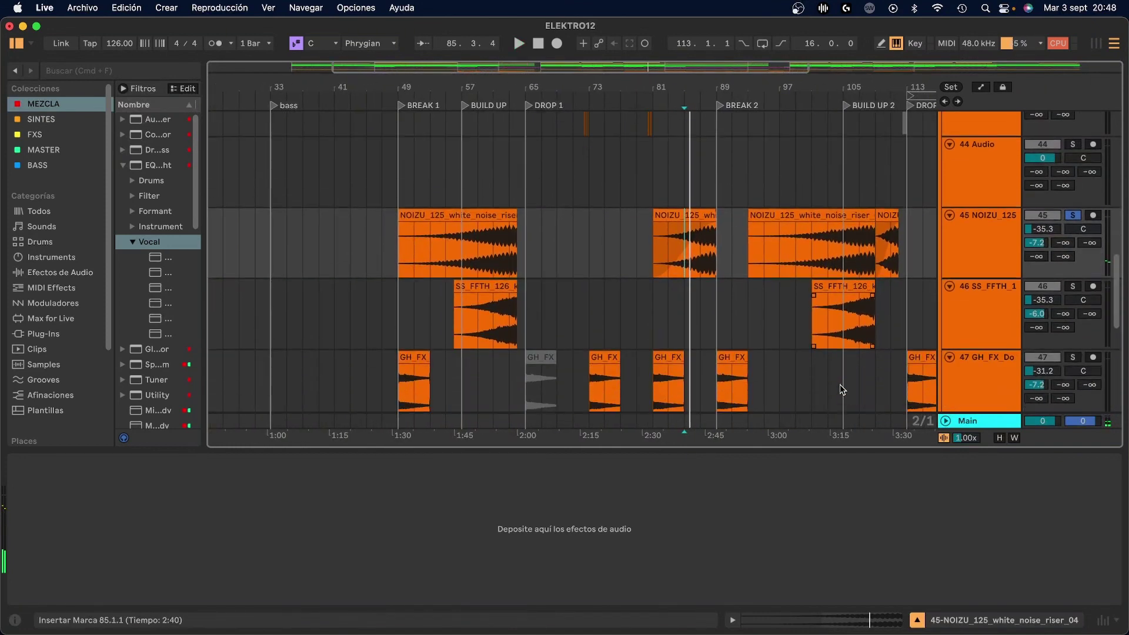
scroll(651, 292, "down", 5)
left_click(1072, 261)
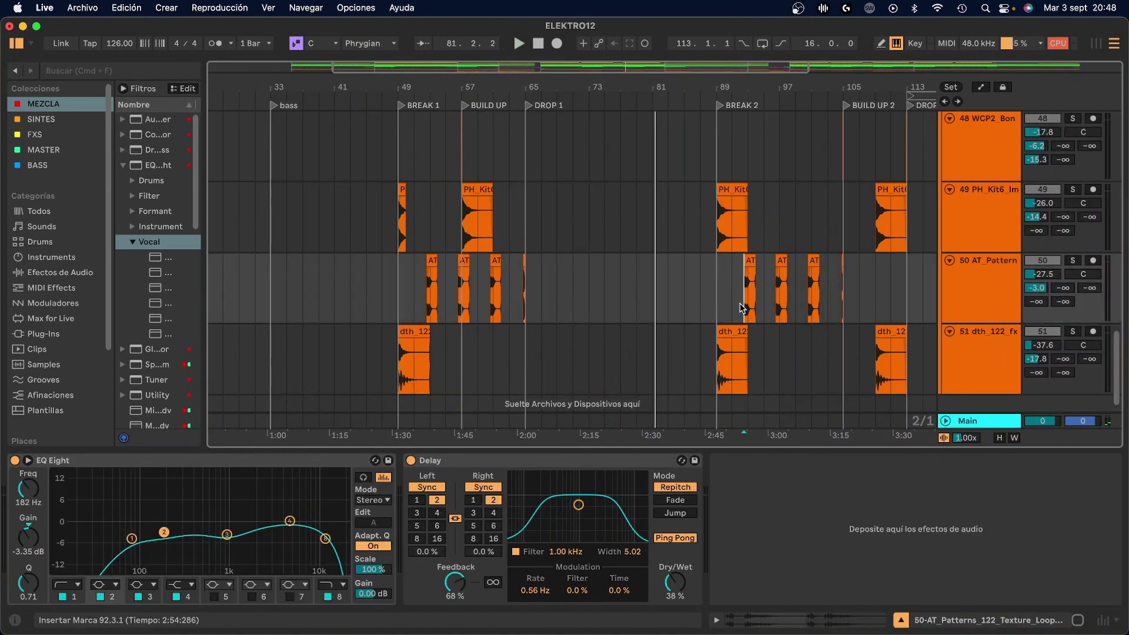
scroll(782, 315, "down", 1)
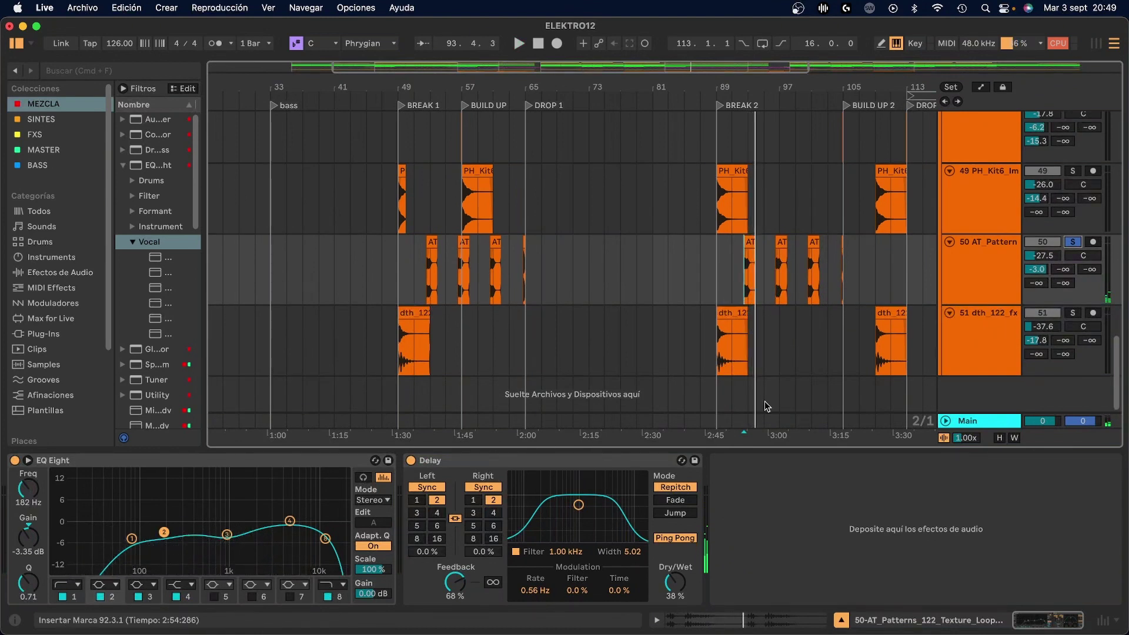
- Solo track 51 and play its clicks effect loop from bar 89
left_click(734, 344)
key("space")
left_click(1072, 313)
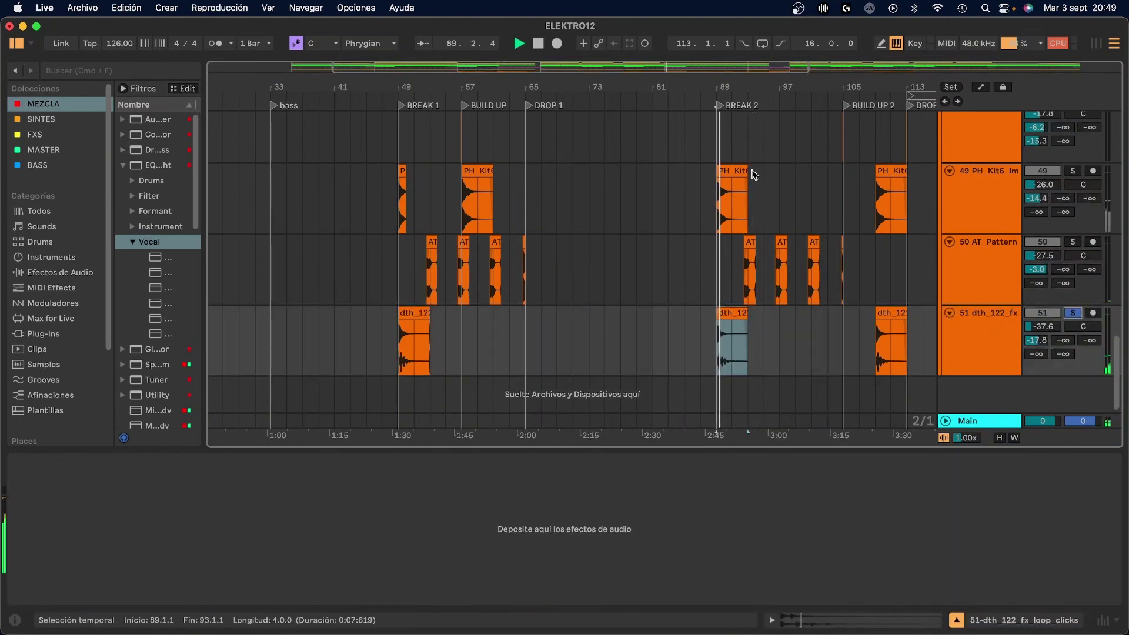
- Stop playback, collapse the fz and atmos groups, and select the Main track to show its effect chain
left_click_drag(702, 87, 702, 50)
scroll(847, 250, "up", 10)
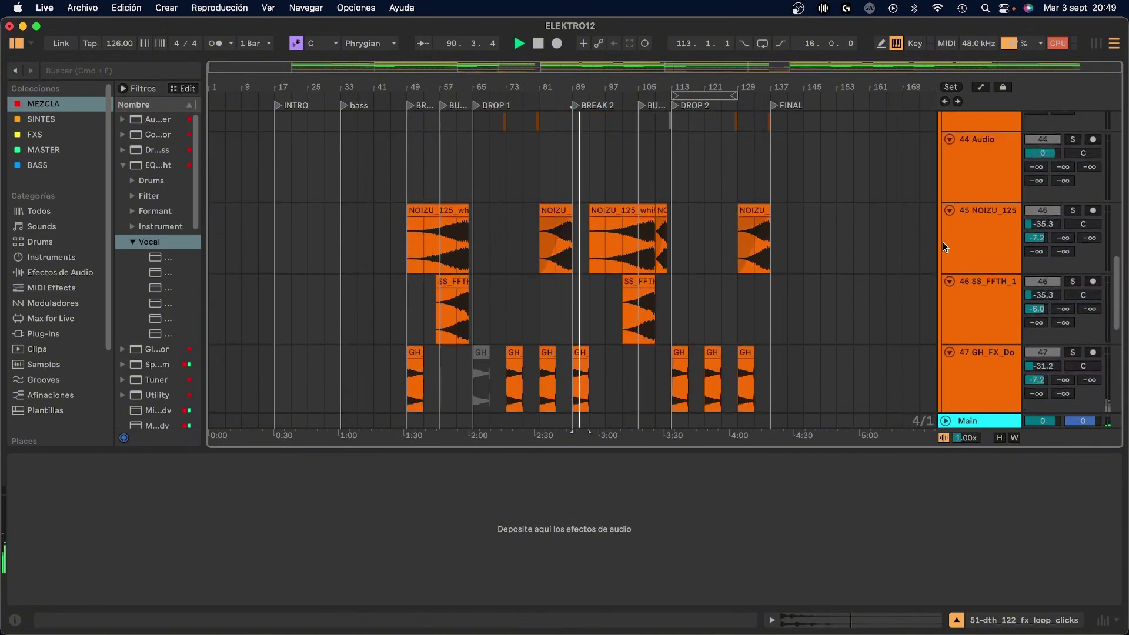
scroll(943, 241, "up", 10)
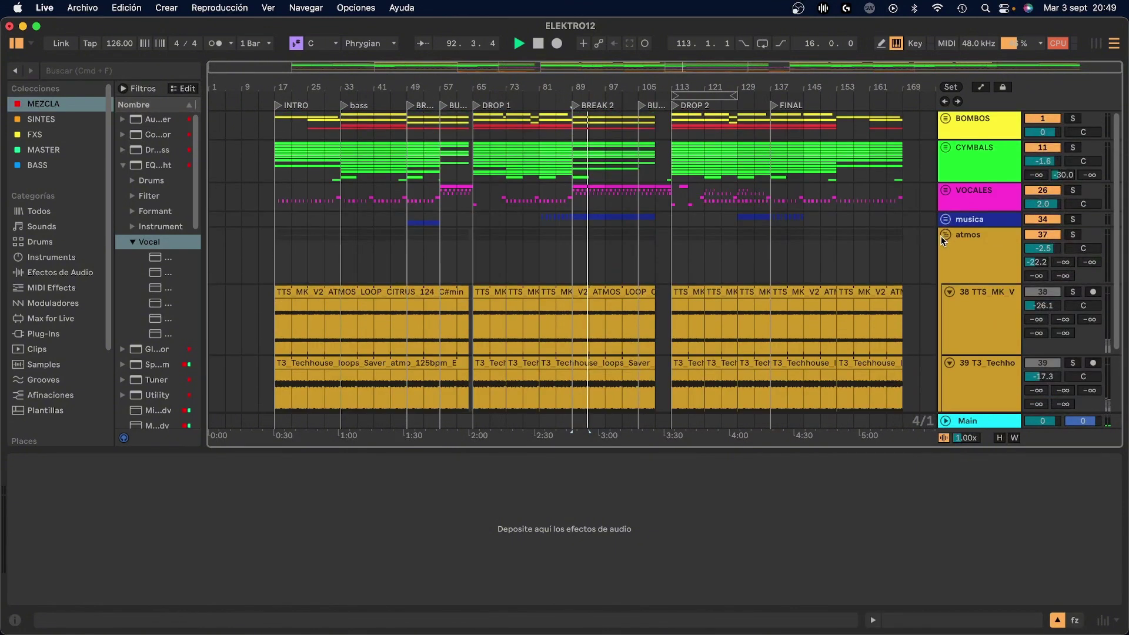
left_click(944, 235)
key("space")
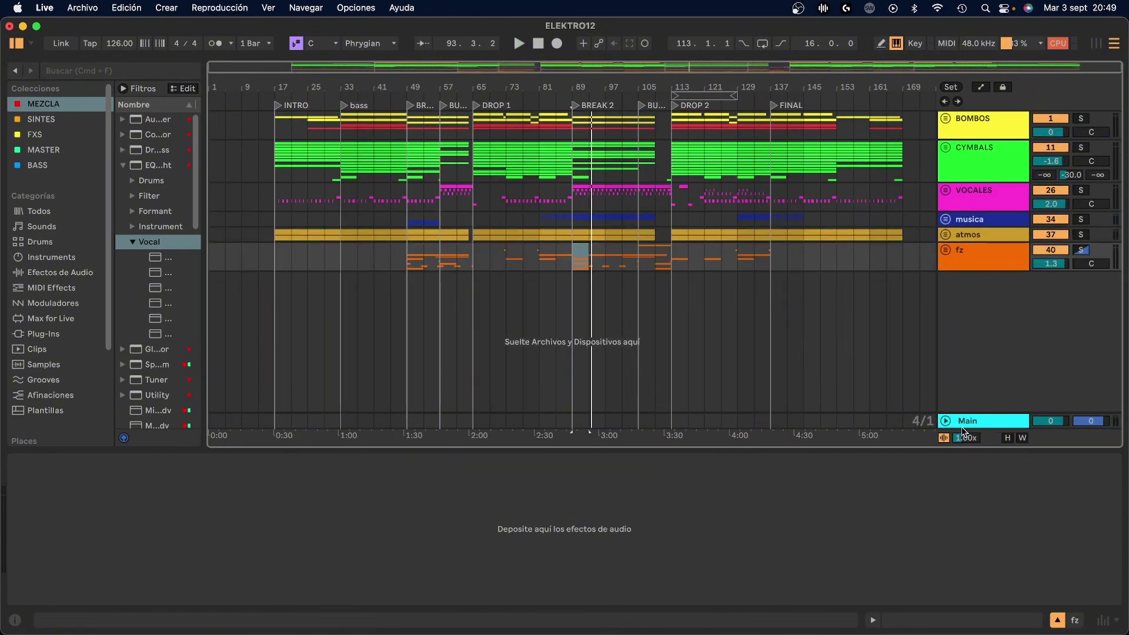
key("Down")
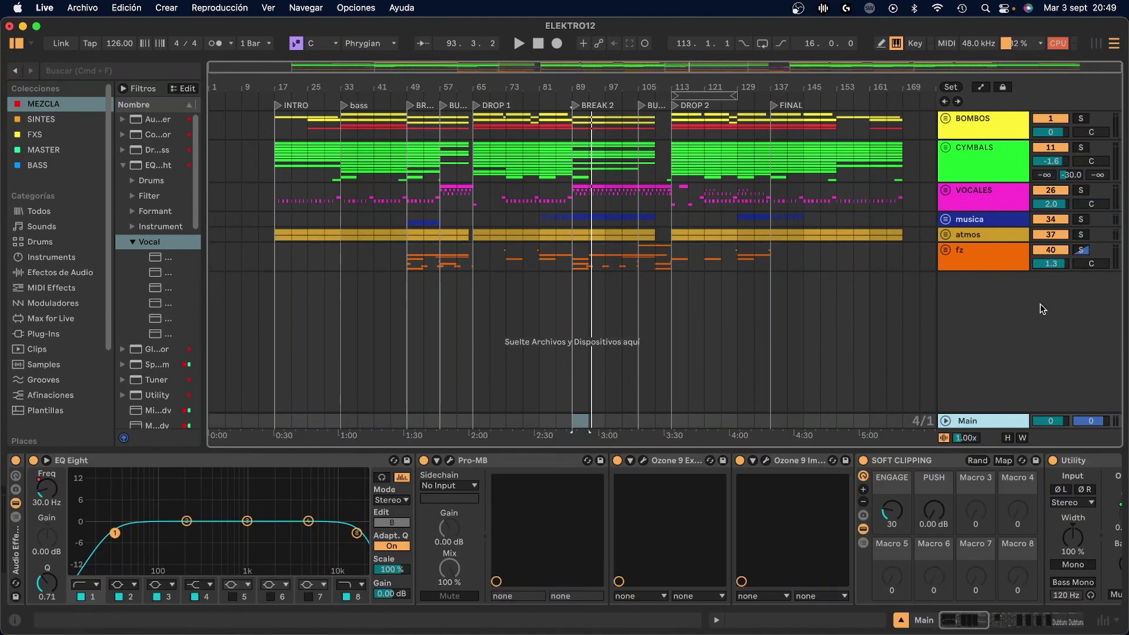
- Play DROP 2 from bar 113 and compare the mix with the Main track's effect rack bypassed and active
left_click(16, 461)
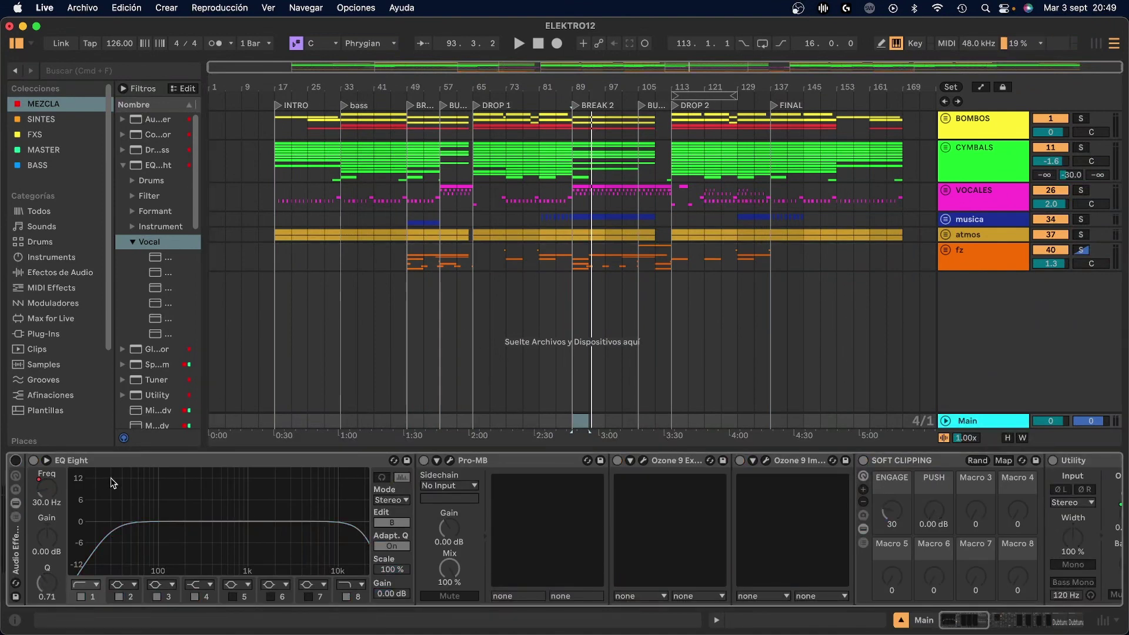
key("space")
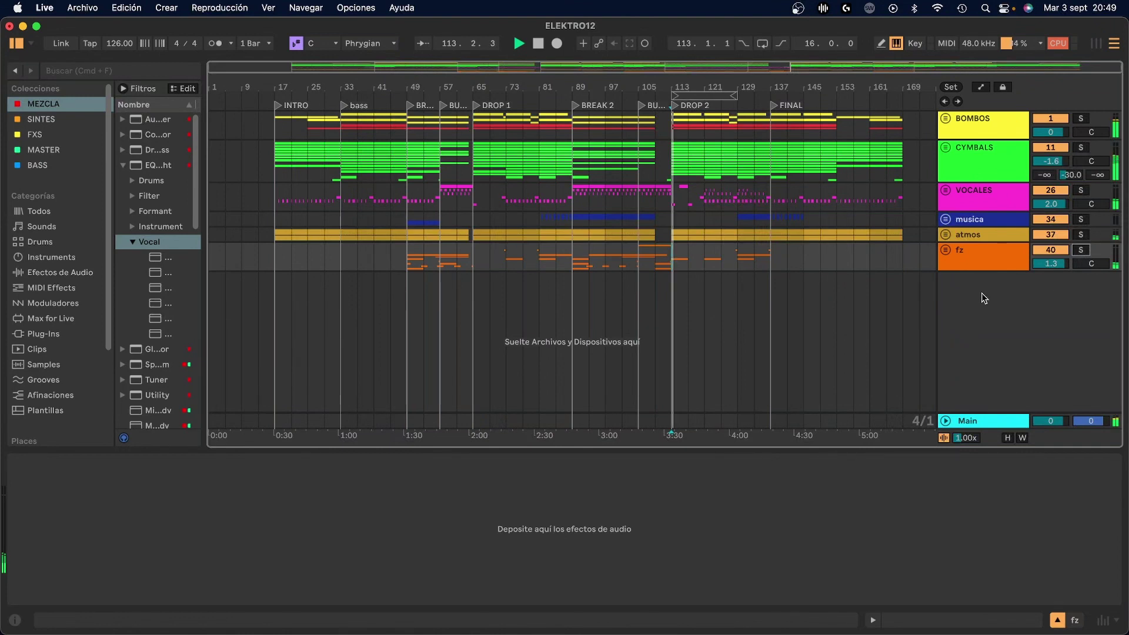
left_click(970, 421)
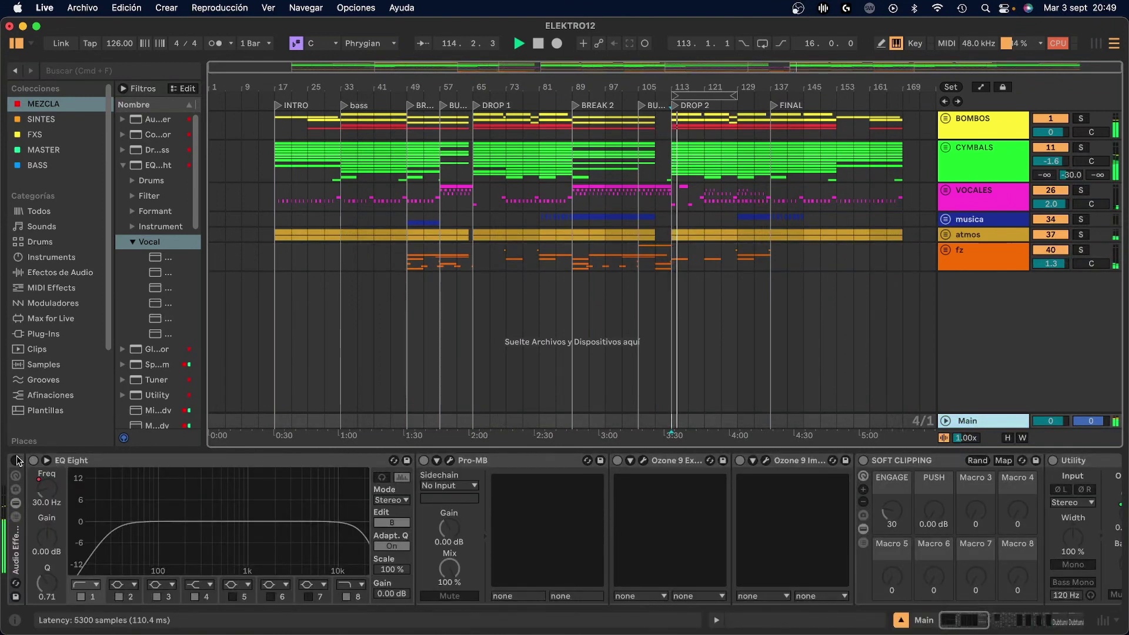
left_click(16, 461)
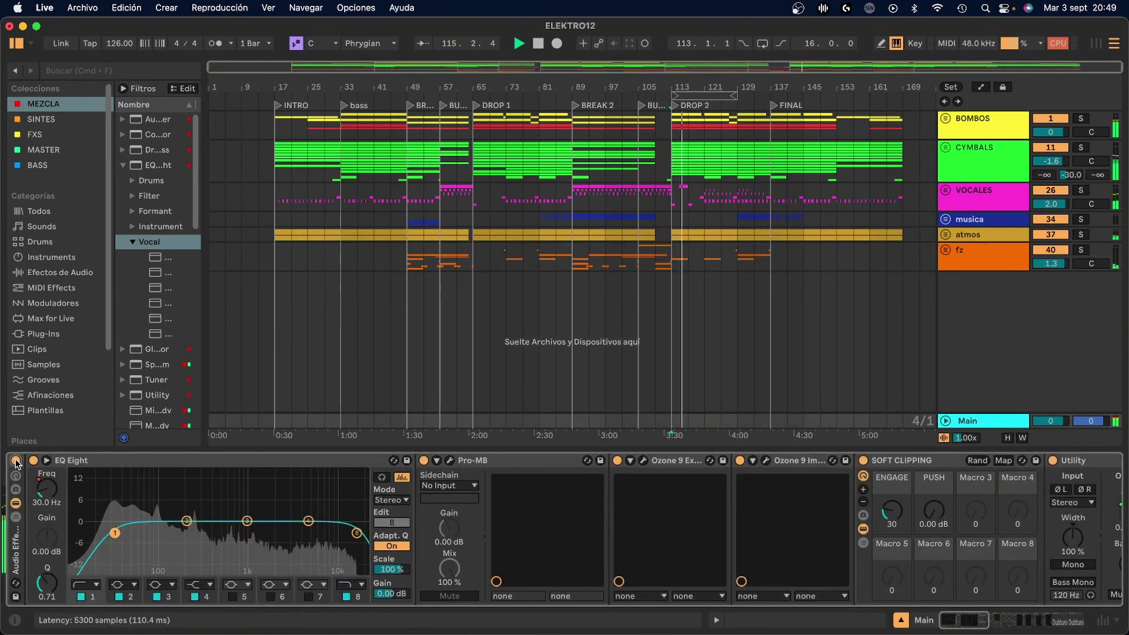
left_click(16, 460)
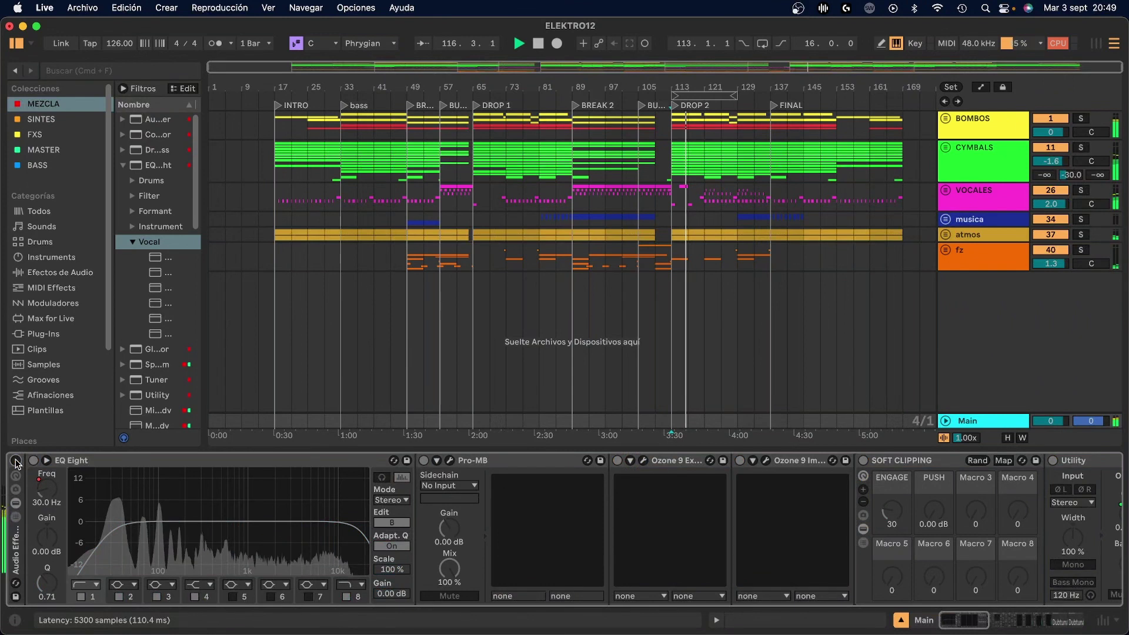
left_click(16, 461)
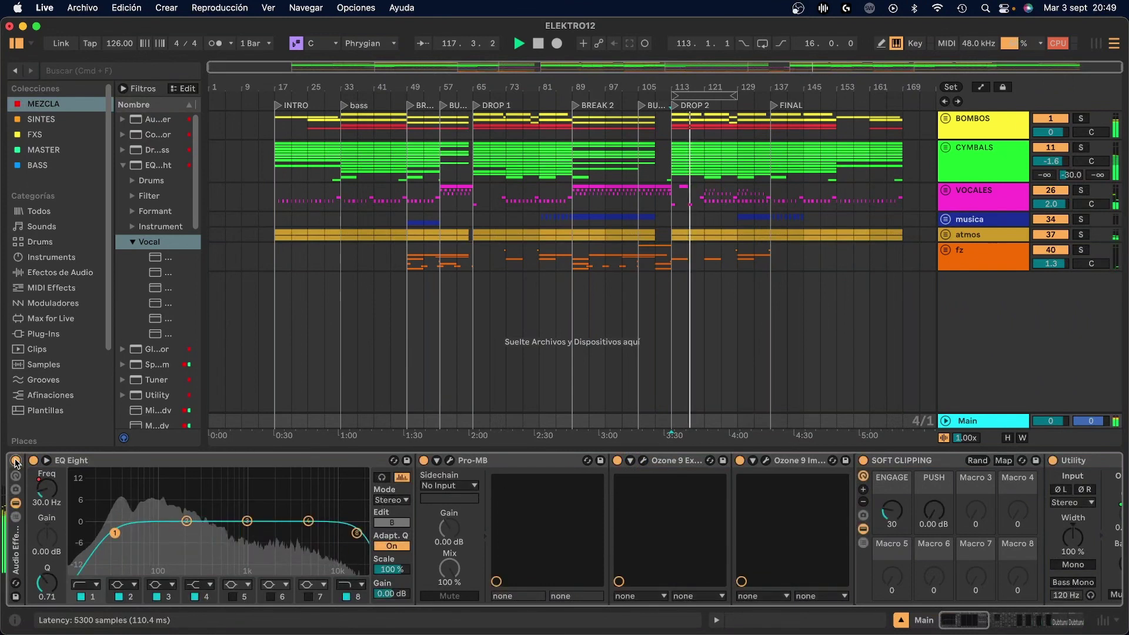
- Examine the Main track's EQ Eight curve, then view the Pro-MB multiband settings while DROP 2 plays and close its window
left_click(189, 488)
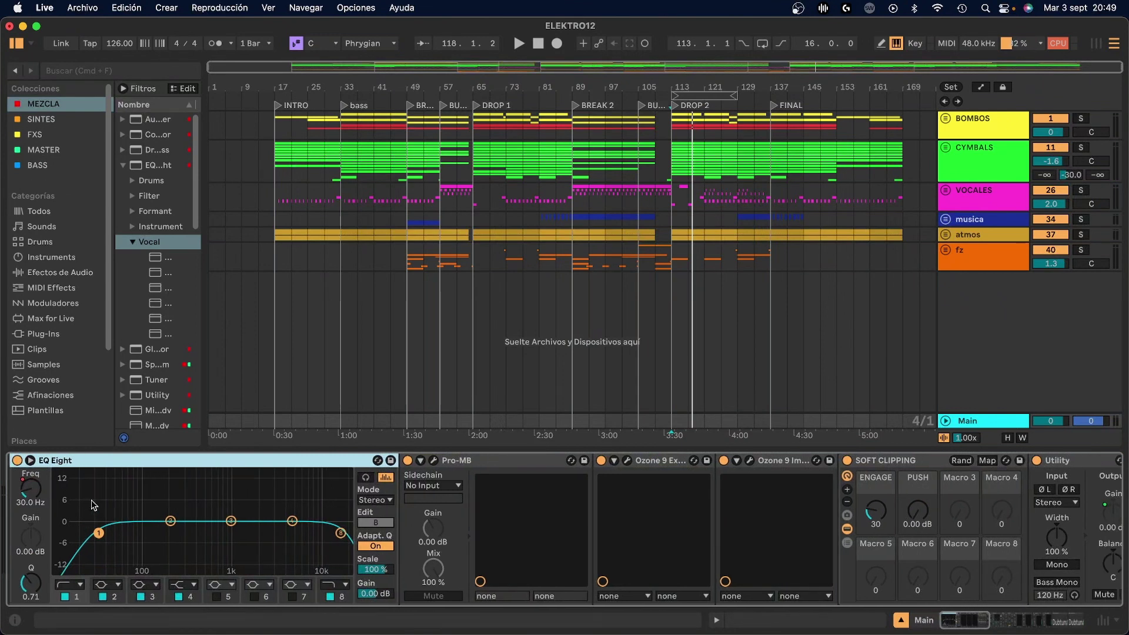
scroll(426, 485, "right", 1)
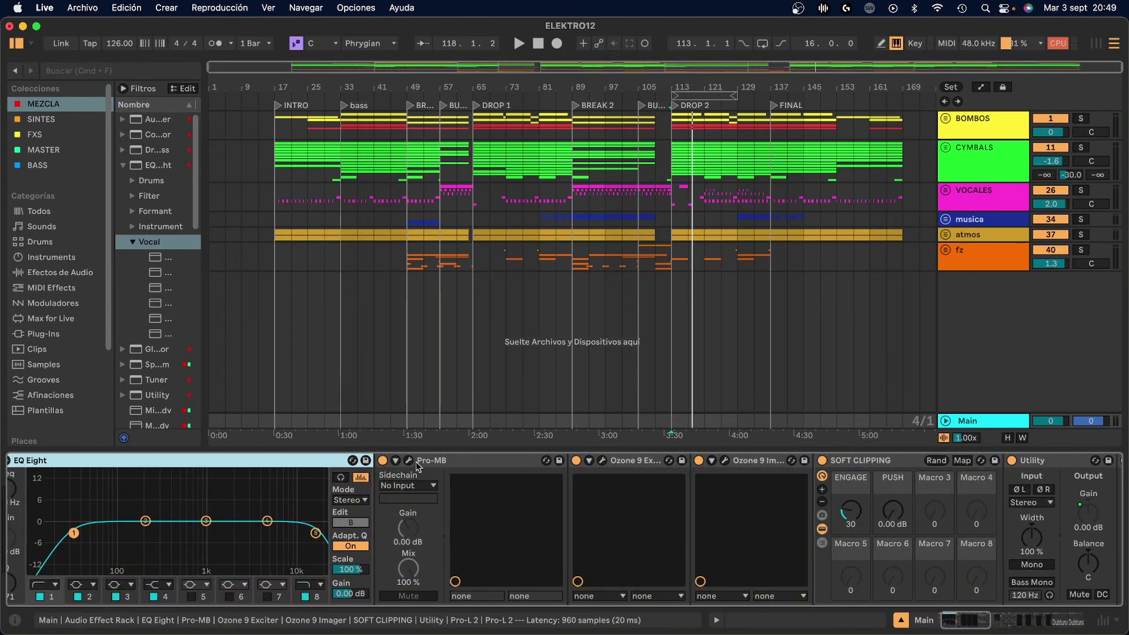
left_click(409, 460)
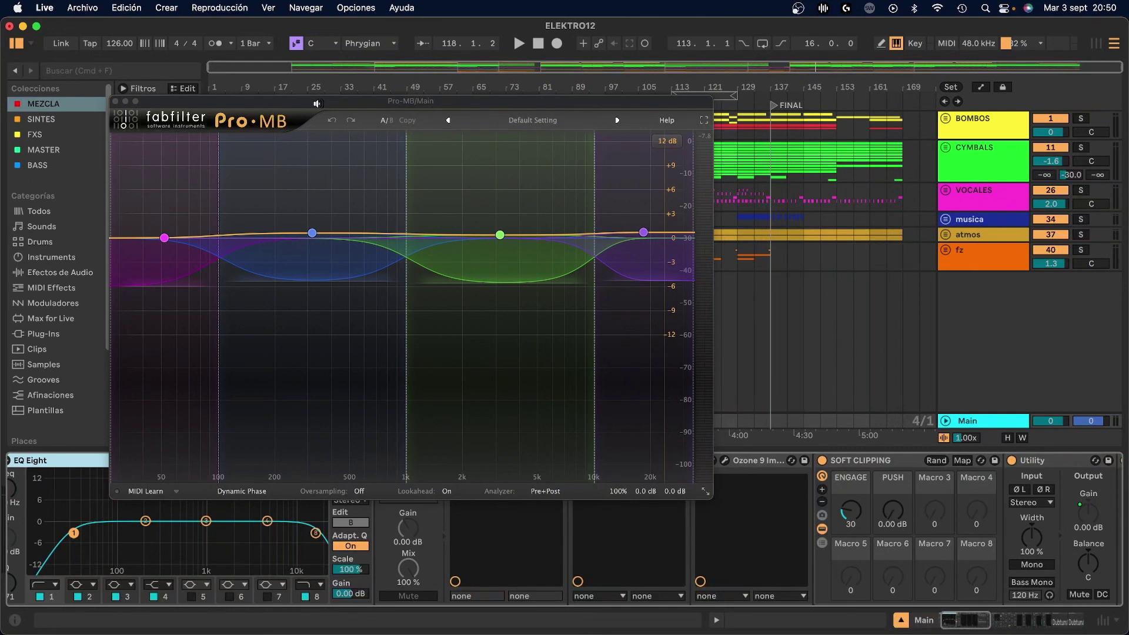
left_click_drag(288, 106, 294, 101)
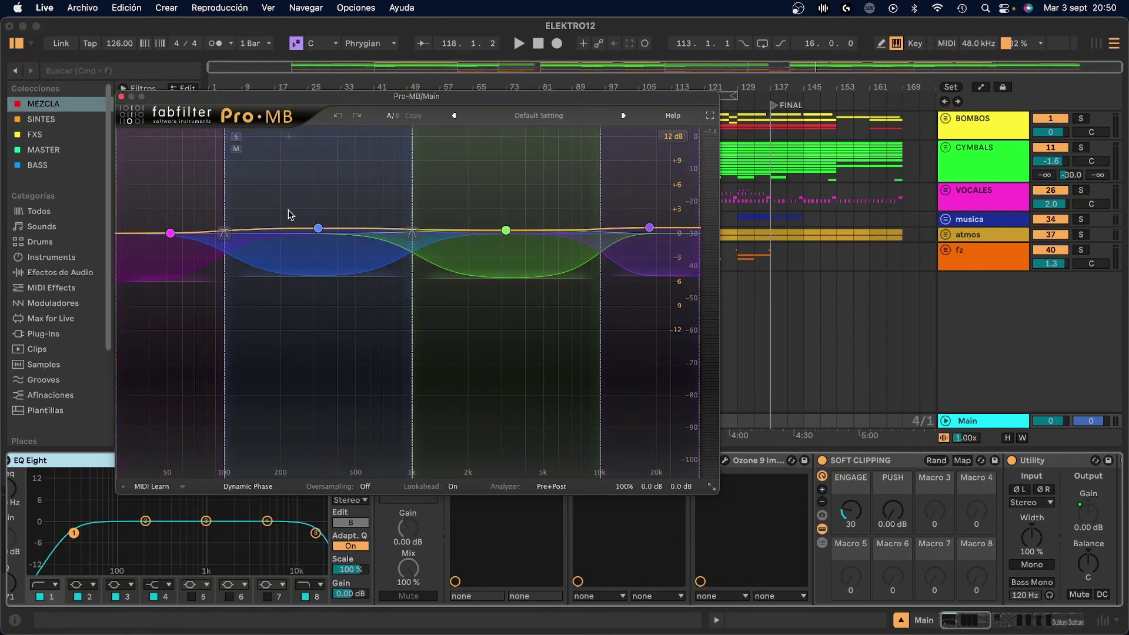
key("space")
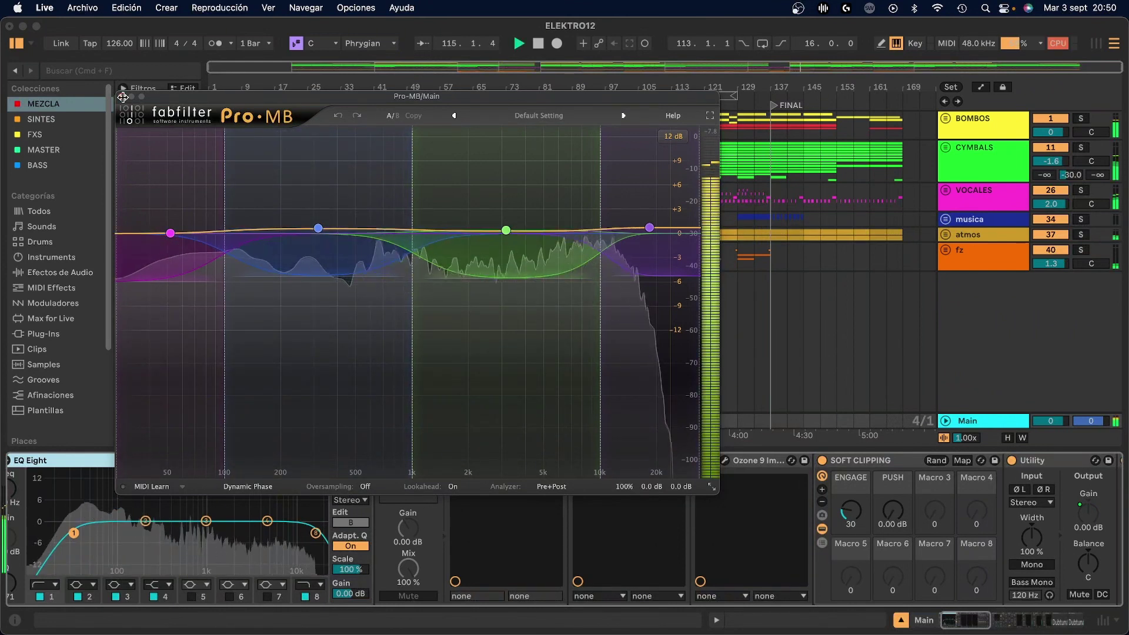
left_click(122, 97)
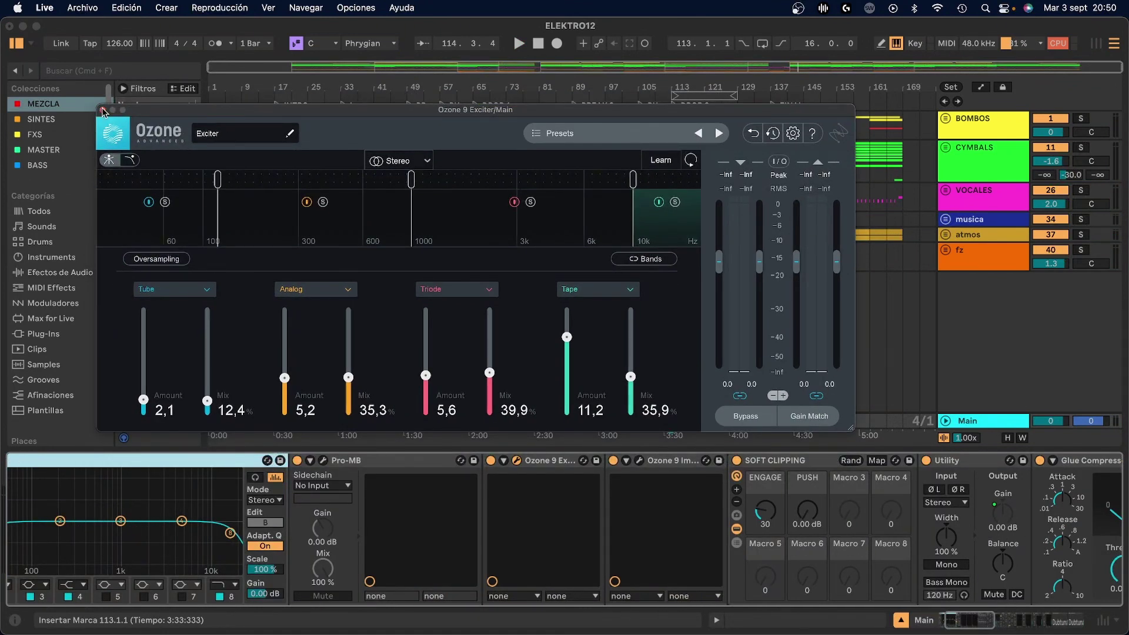
- Play DROP 2 with the Ozone 9 Exciter window open, compare it bypassed and active, and close it
left_click(102, 110)
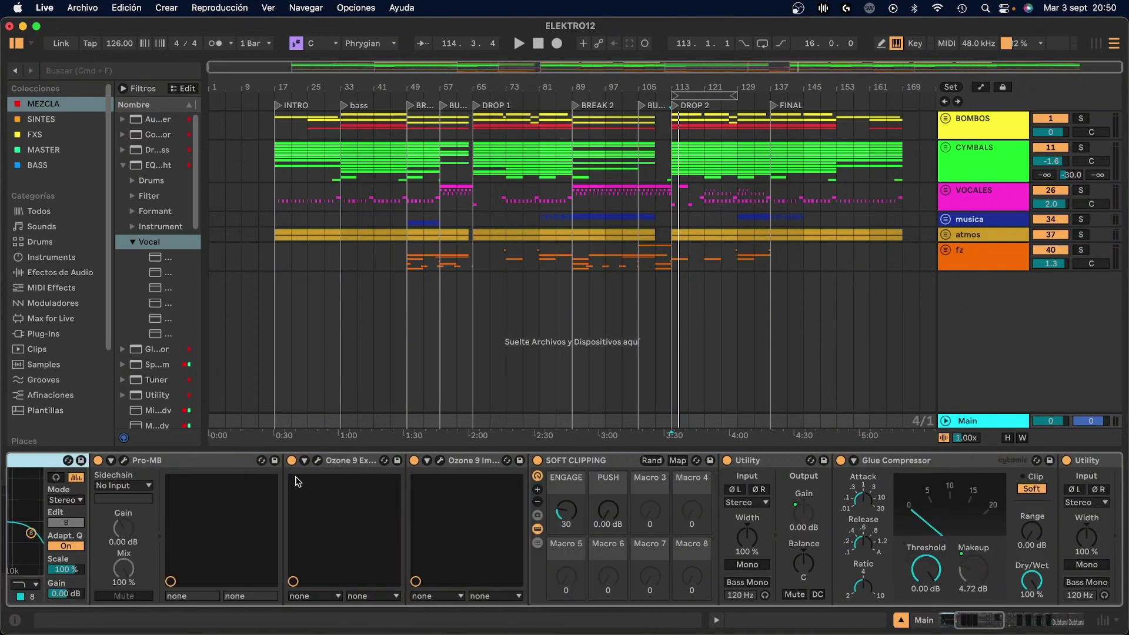
scroll(331, 467, "left", 1)
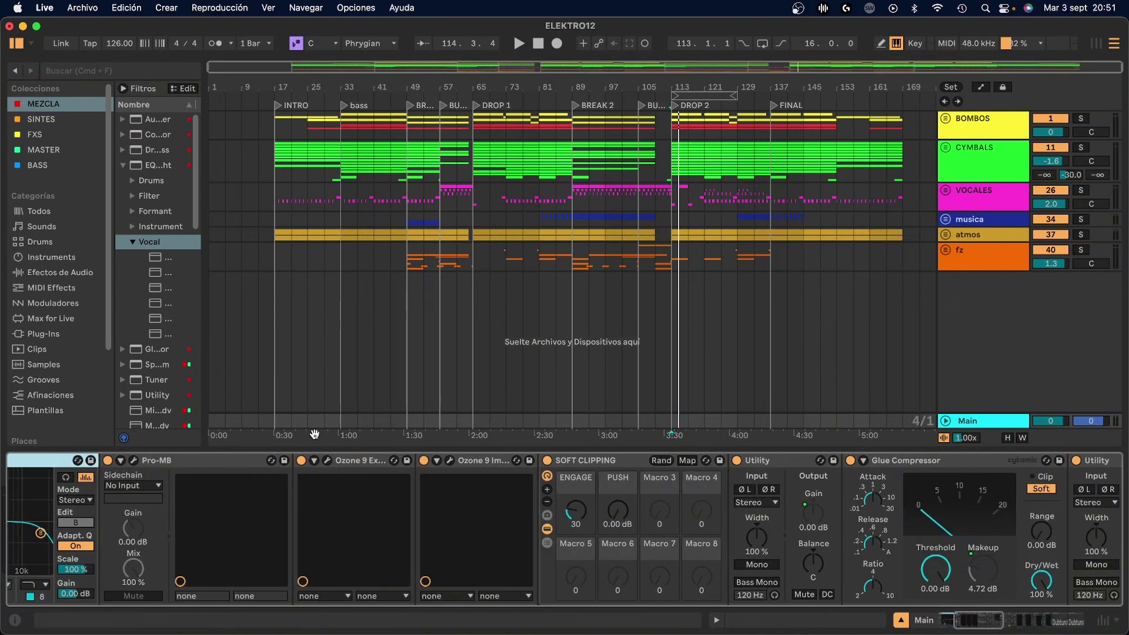
left_click(327, 461)
key("space")
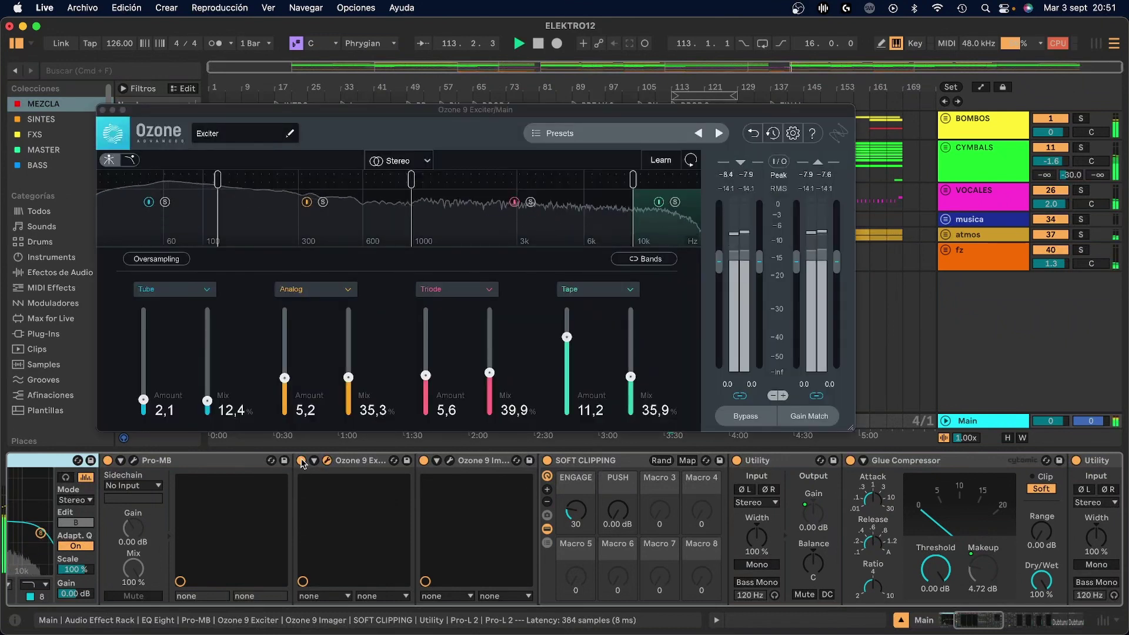
left_click(302, 461)
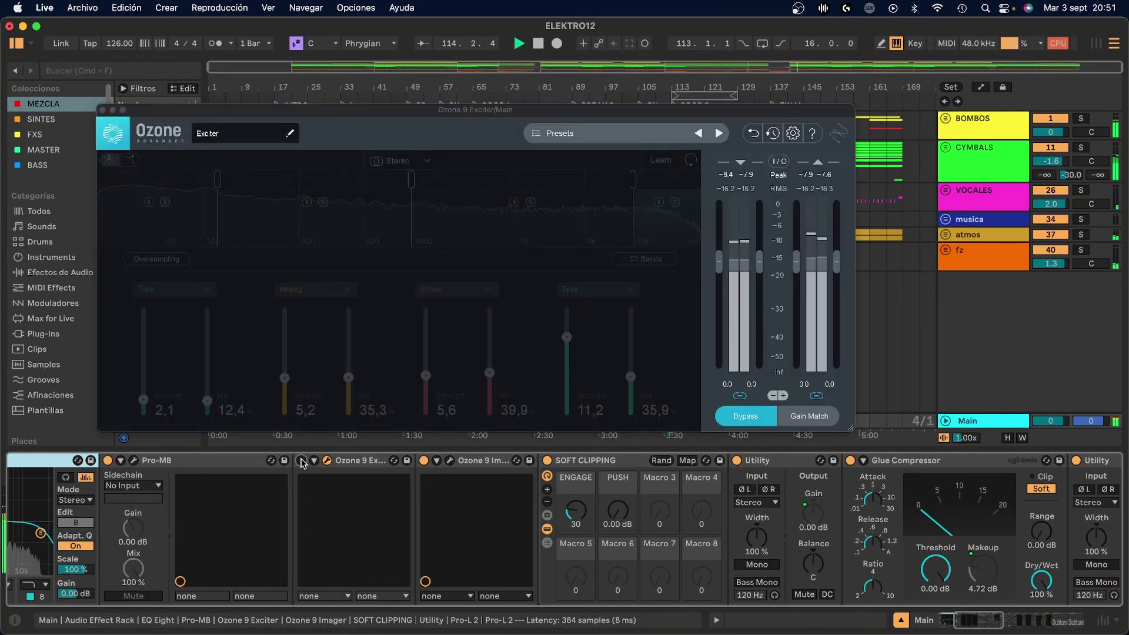
left_click(301, 461)
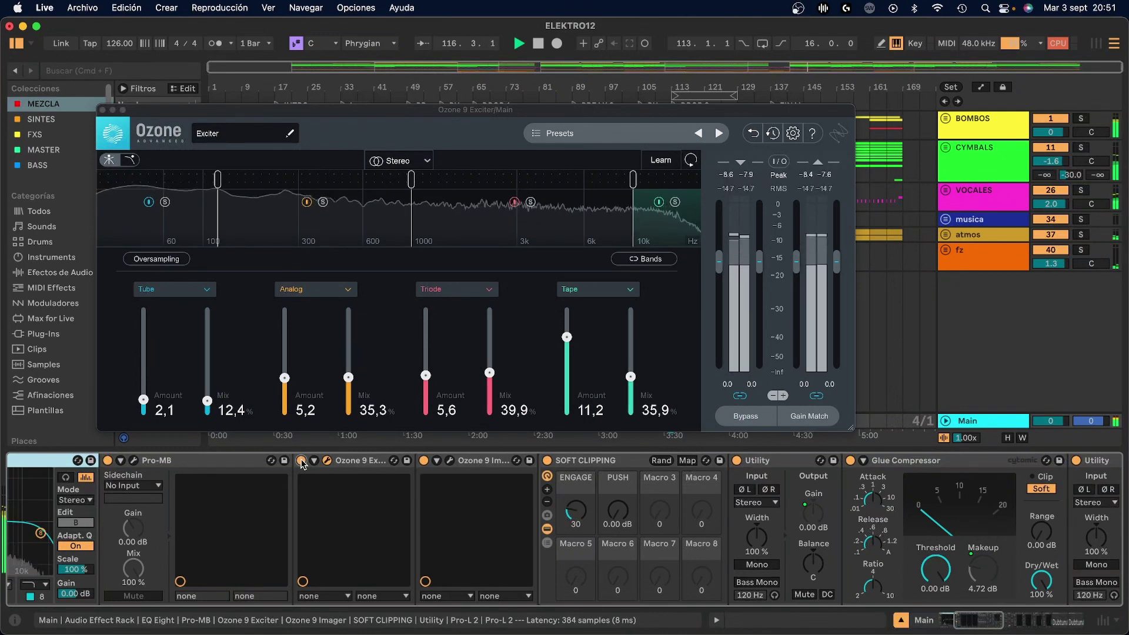
key("space")
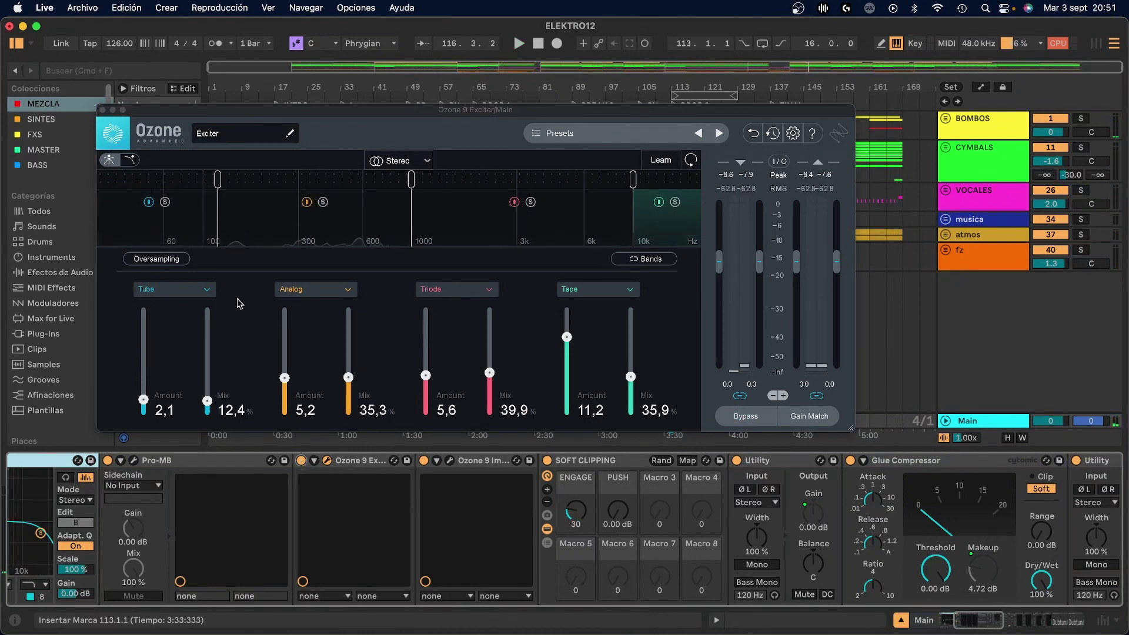
left_click(103, 110)
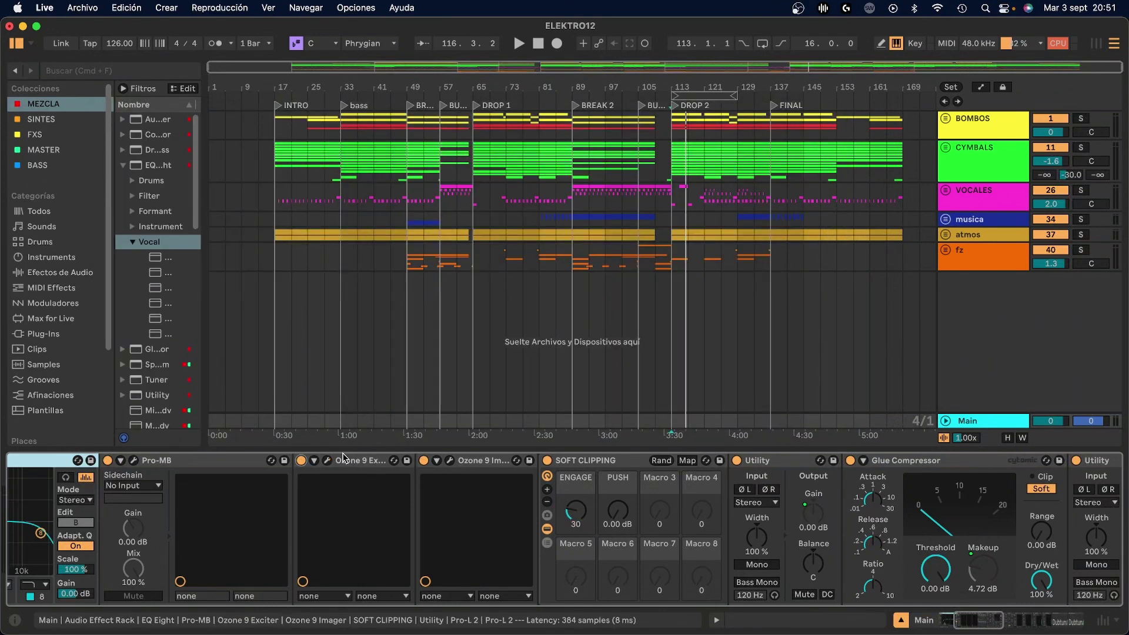
- Open Ozone 9 Imager on the Main track and compare DROP 2 with the stereo widening bypassed and active
left_click(450, 460)
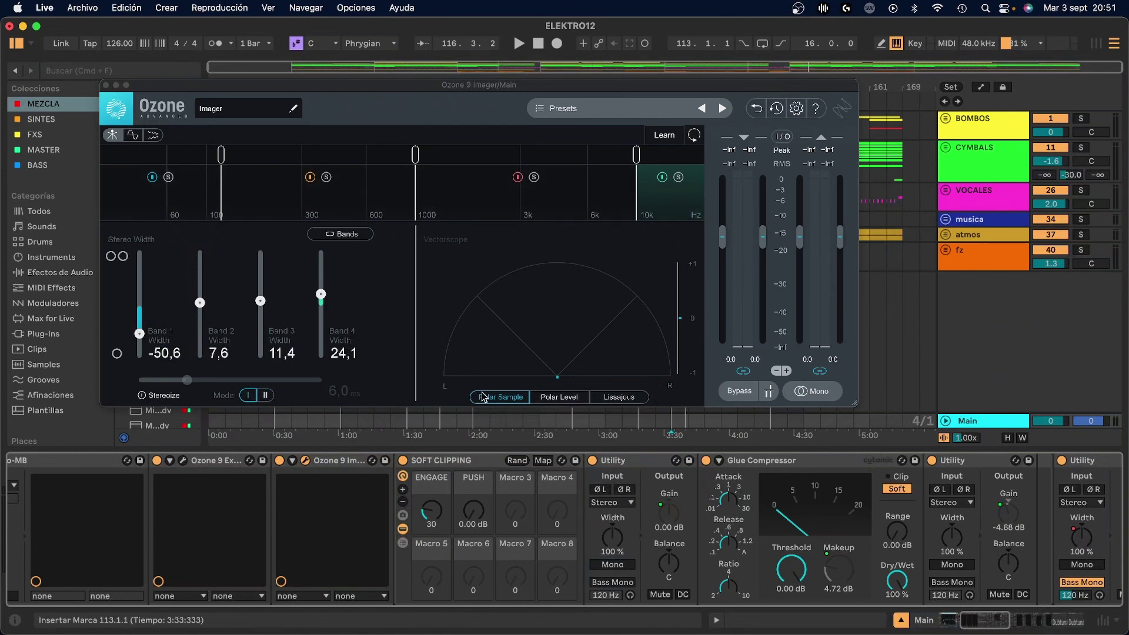
key("space")
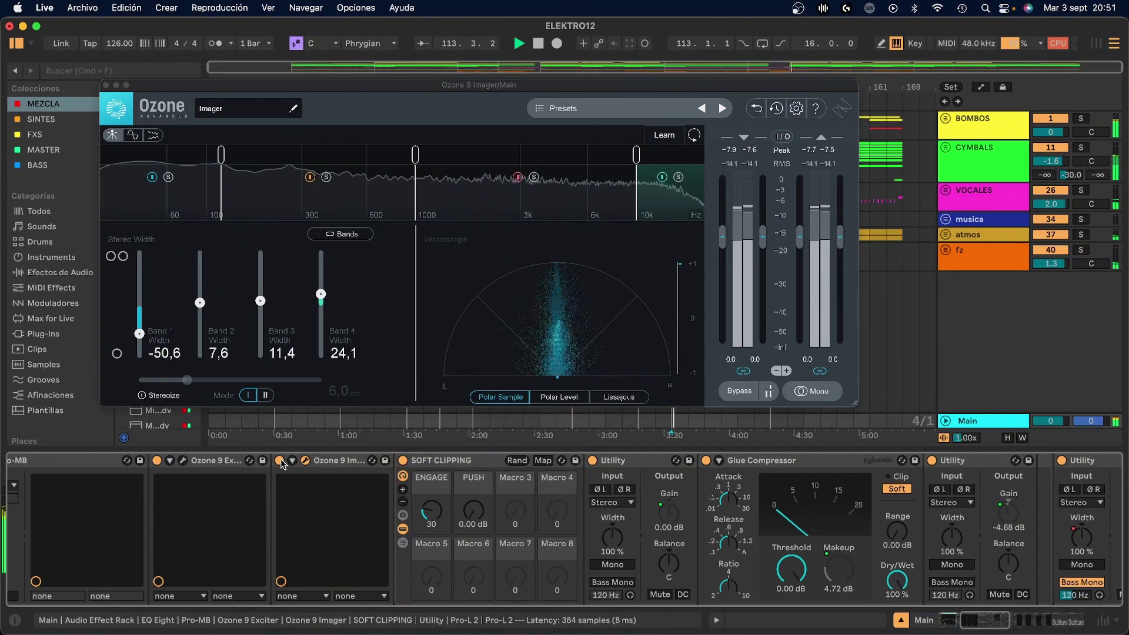
left_click(280, 461)
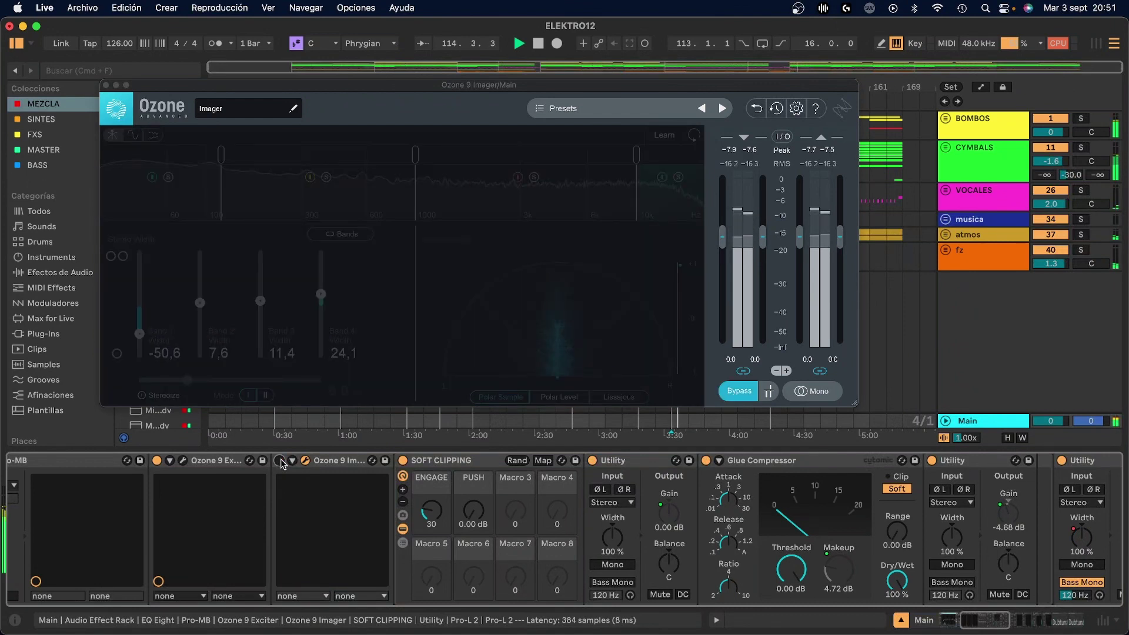
left_click(280, 461)
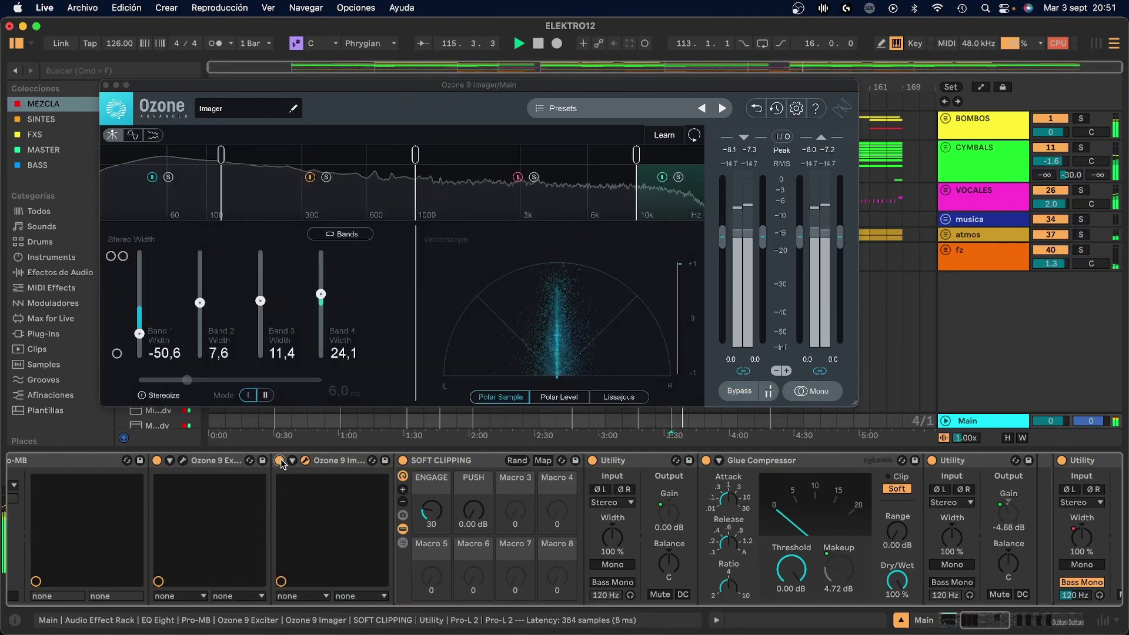
left_click(279, 461)
left_click(280, 460)
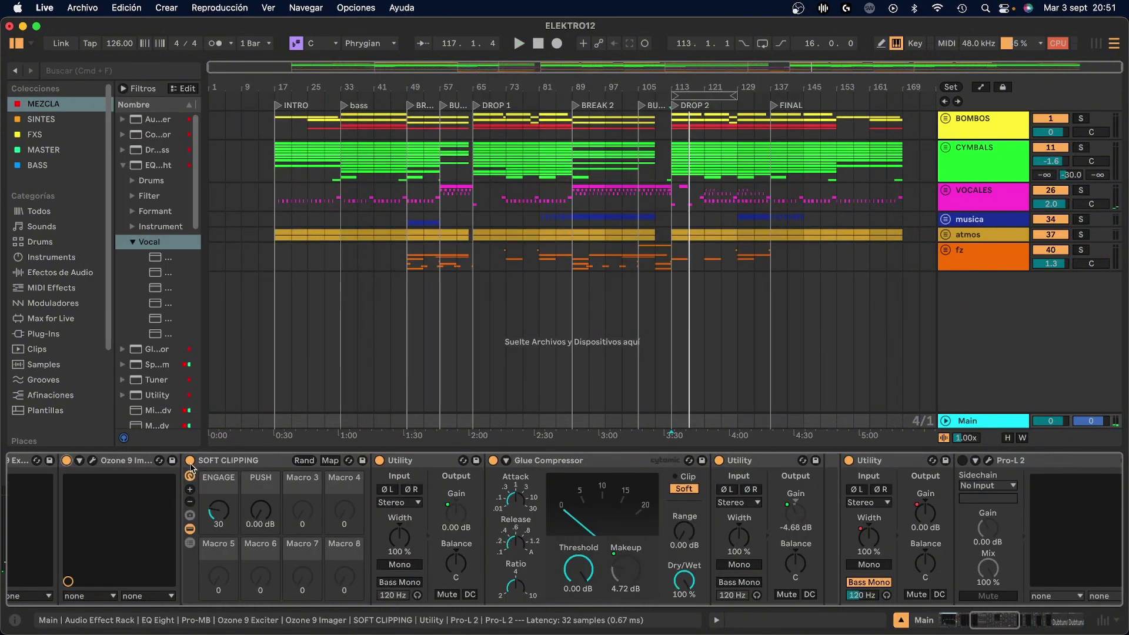
- Review the SOFT CLIPPING rack, Utility devices and Glue Compressor, and select the first Pro-L 2 limiter in the Main chain
scroll(642, 485, "right", 2)
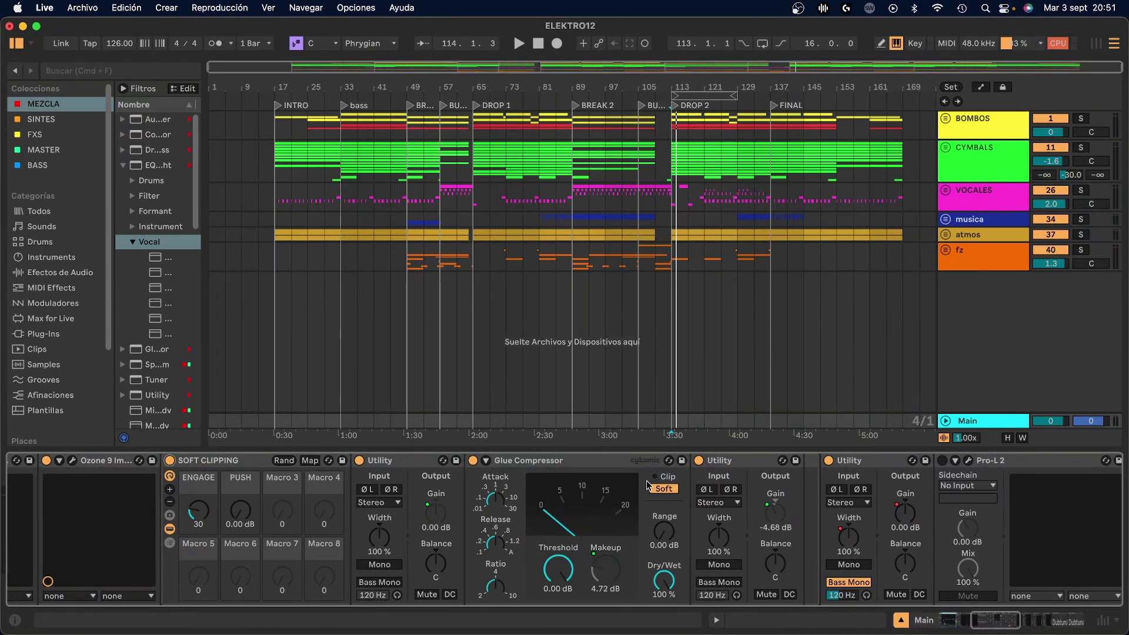
scroll(647, 485, "right", 10)
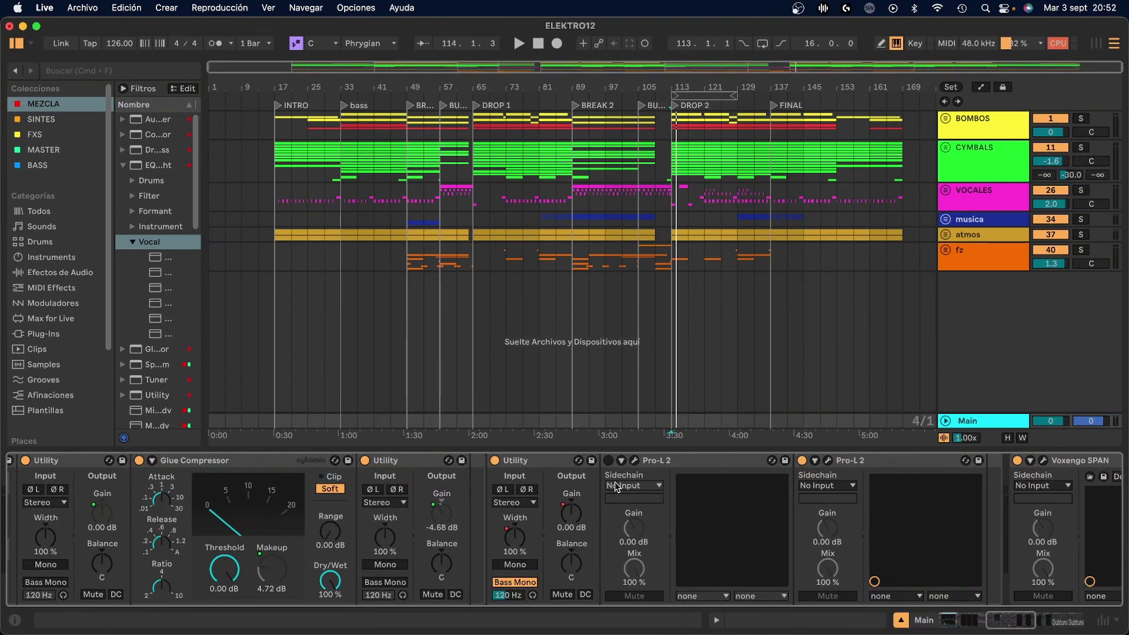
scroll(616, 485, "right", 10)
left_click(365, 461)
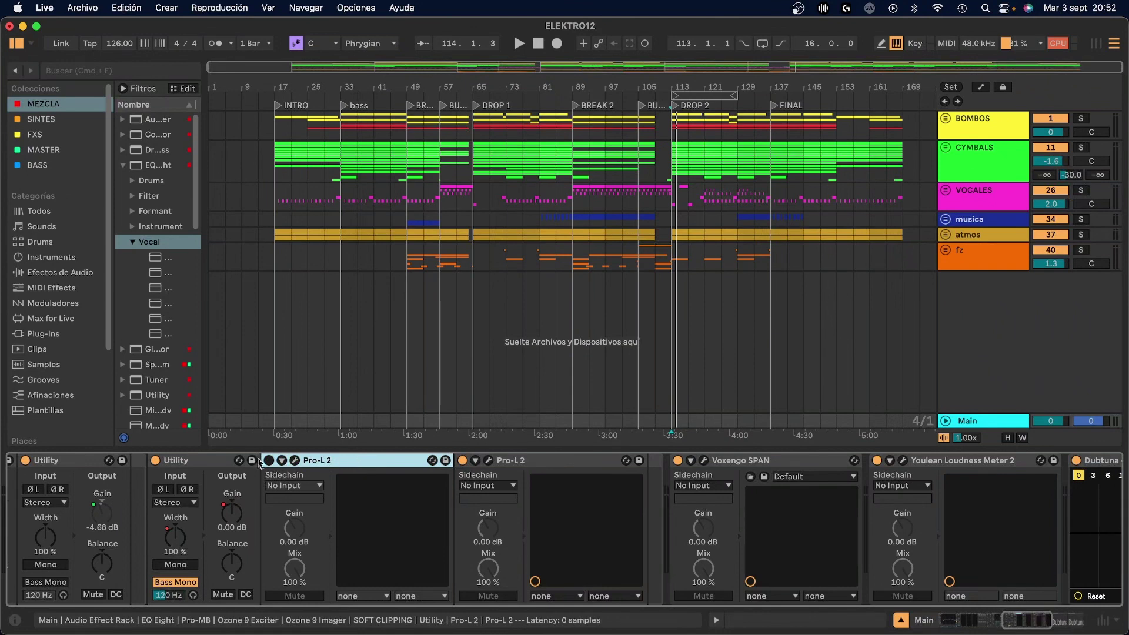
left_click(528, 465)
left_click(330, 466)
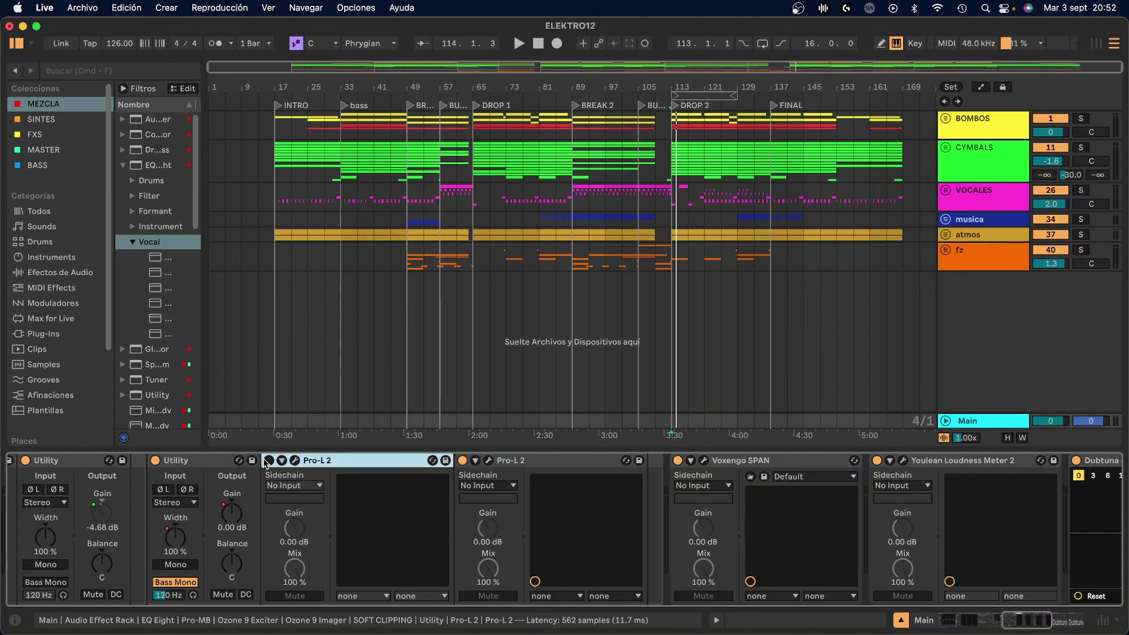
- Open the second Pro-L 2 limiter, examine its gain reduction and short-term loudness while DROP 2 plays, and close it
left_click(490, 462)
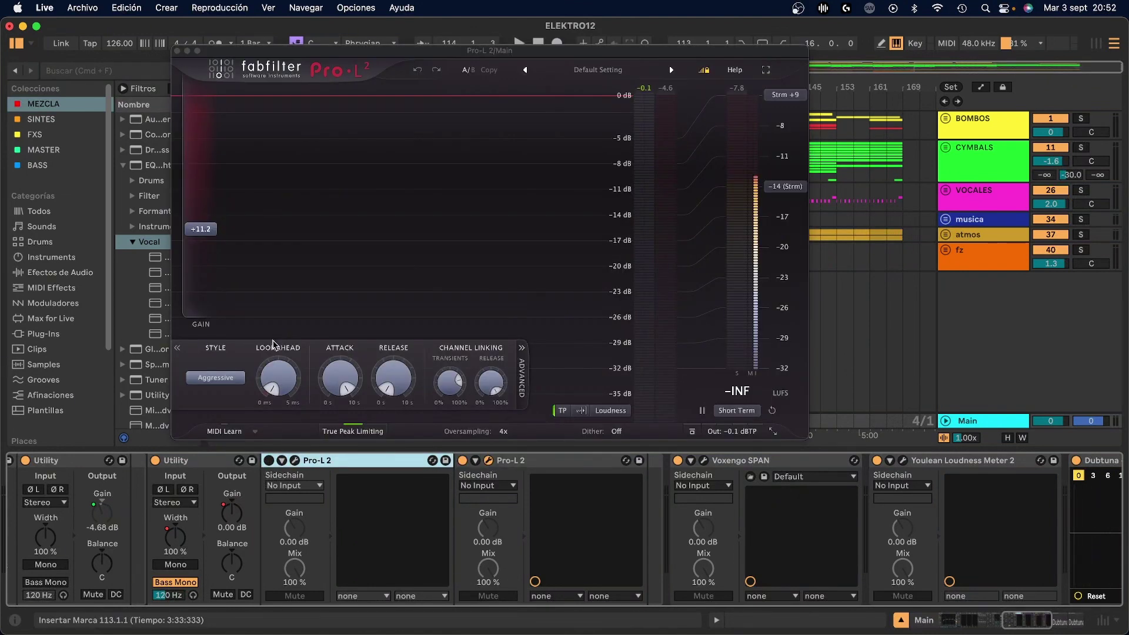
key("space")
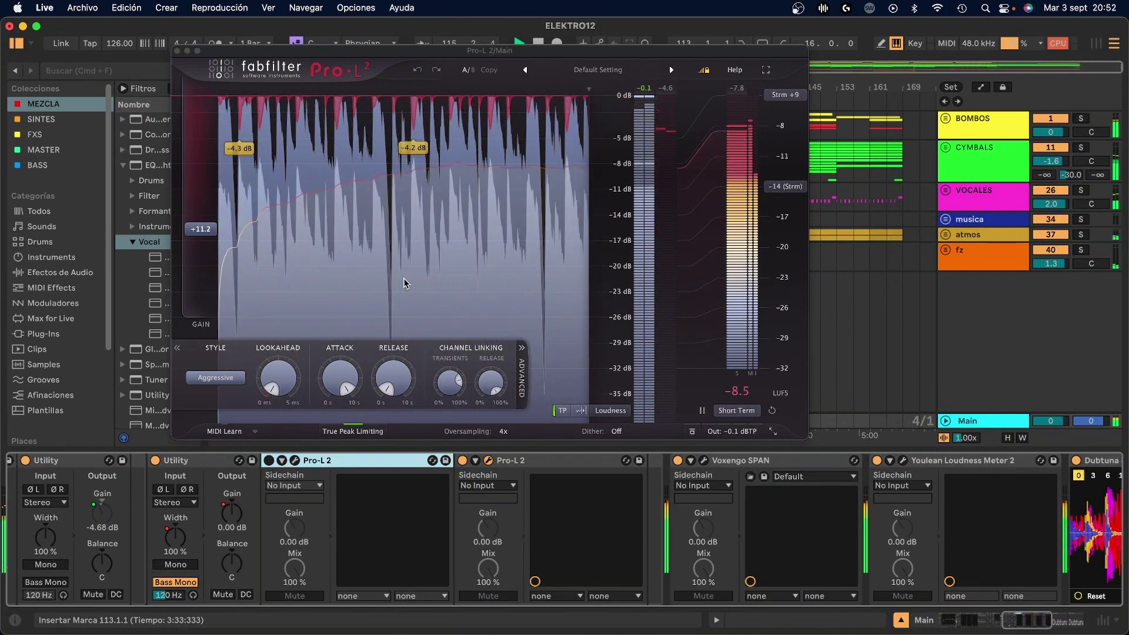
key("space")
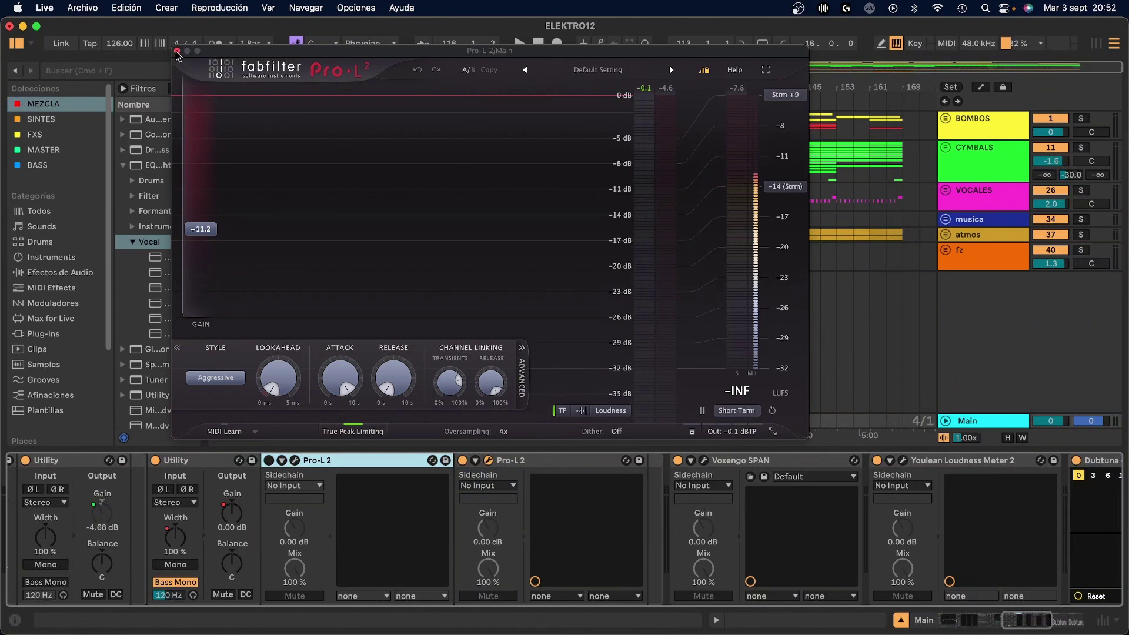
left_click(177, 51)
- View the Voxengo SPAN analyzer window, close it, and review the loudness meter and scope devices ending the Main chain
scroll(555, 459, "right", 5)
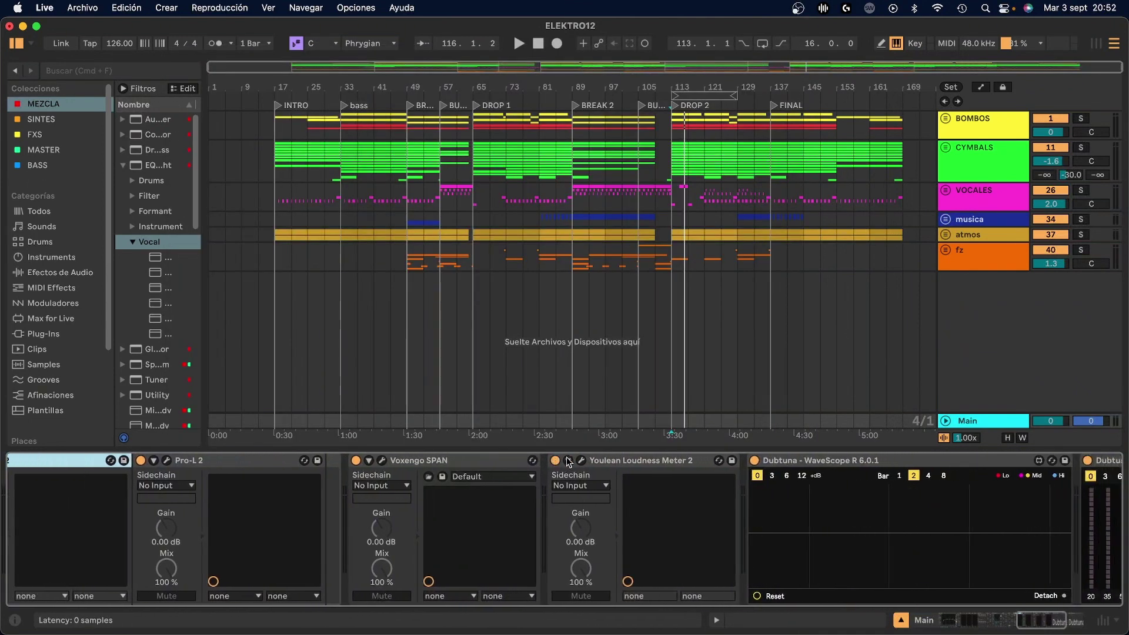
left_click(347, 462)
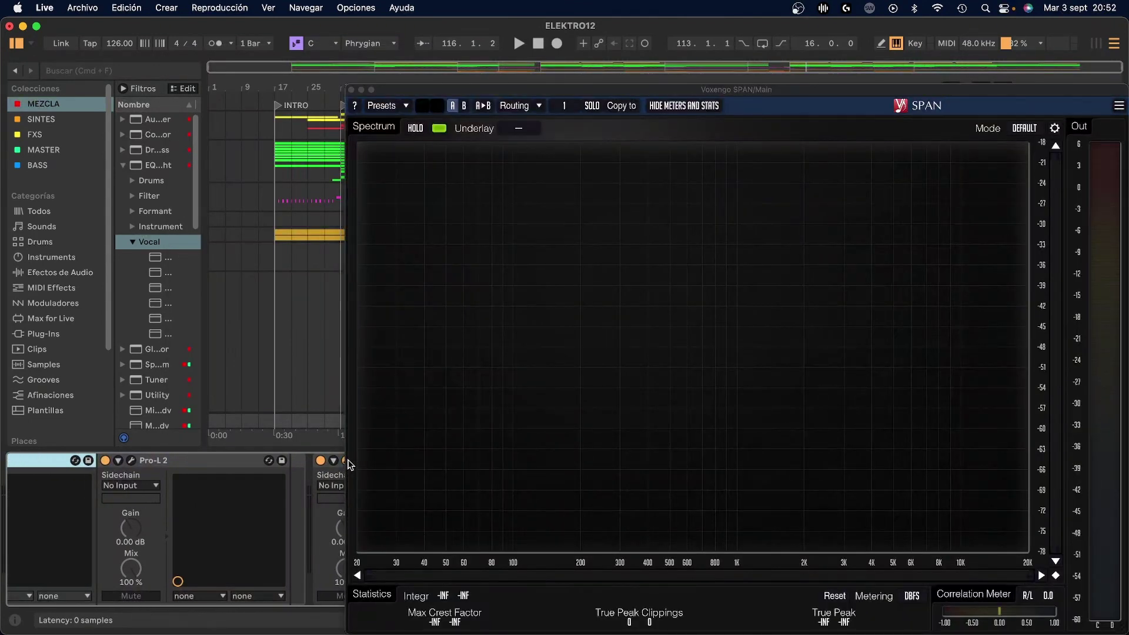
left_click(351, 89)
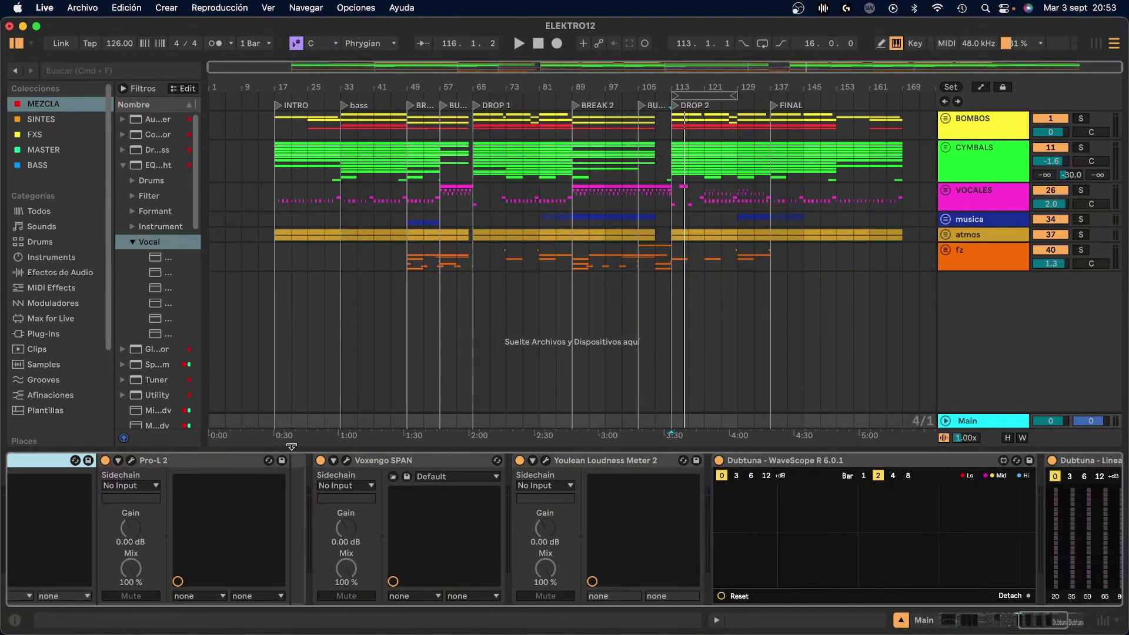
scroll(544, 482, "right", 5)
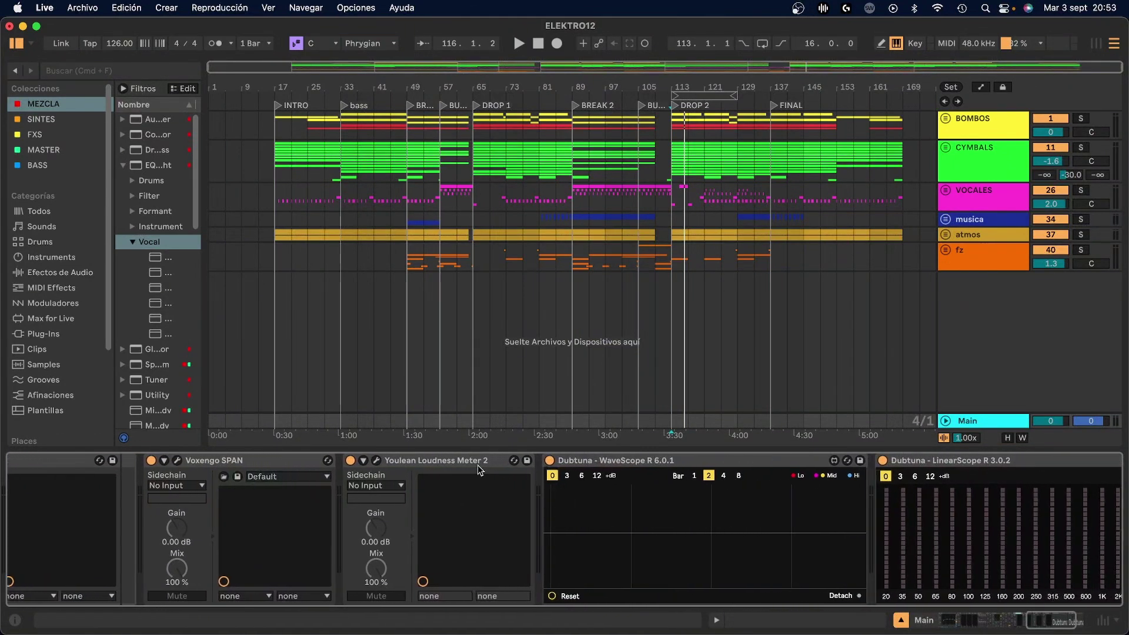
- View the Voxengo SPAN window on the Main track, and examine the loudness and true peak readings in Youlean Loudness Meter 2 before closing it
left_click(156, 461)
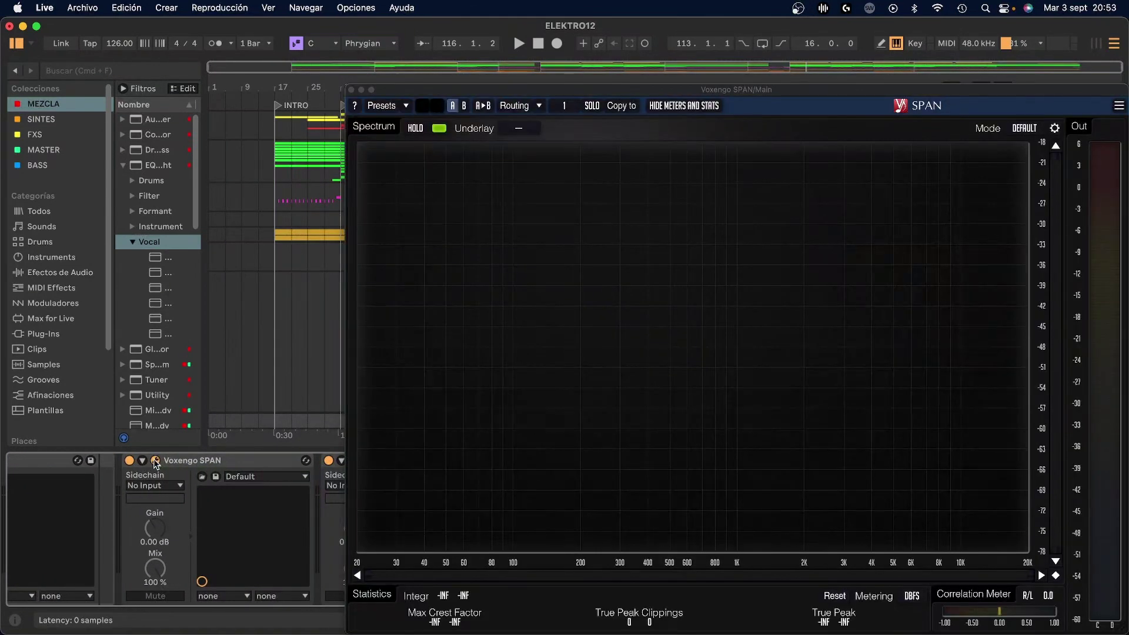
left_click(155, 461)
left_click(354, 460)
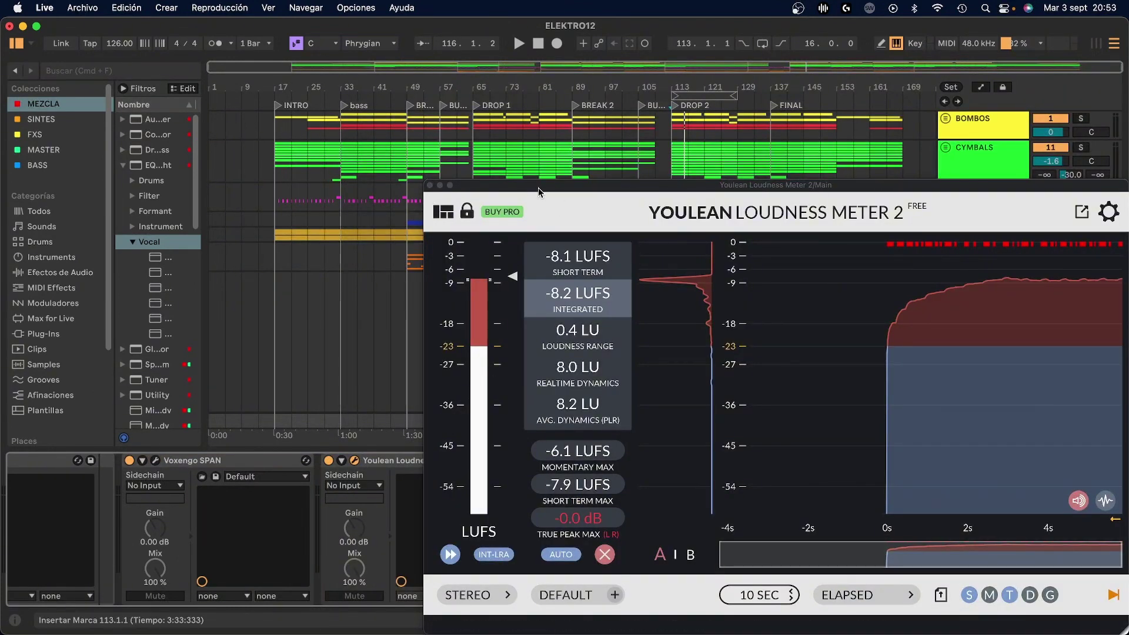
left_click_drag(538, 188, 396, 184)
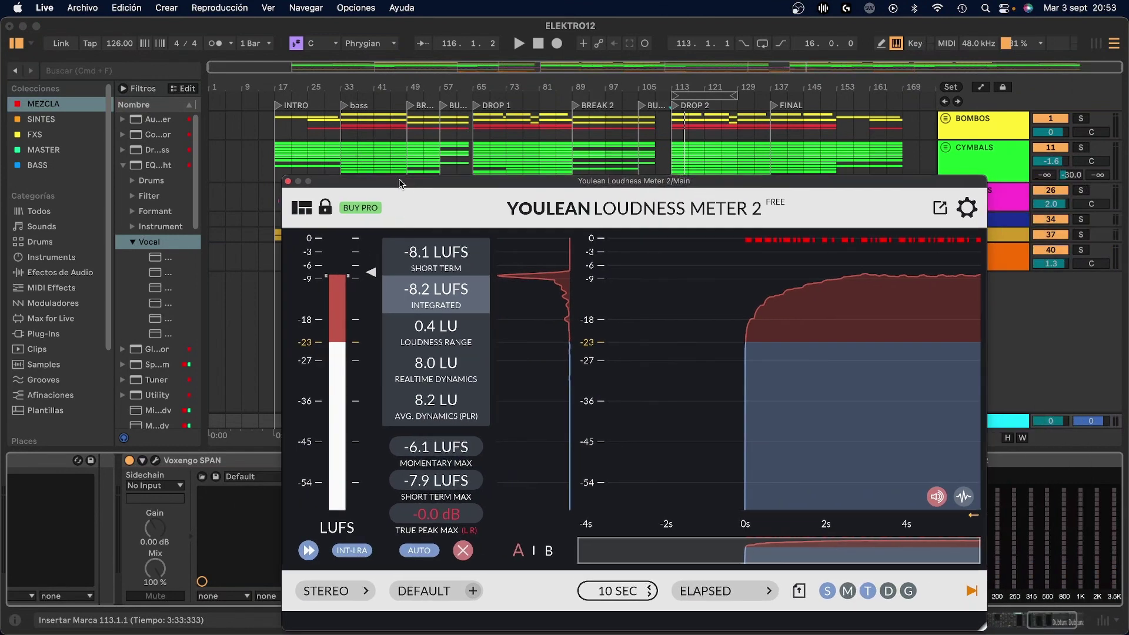
left_click(288, 181)
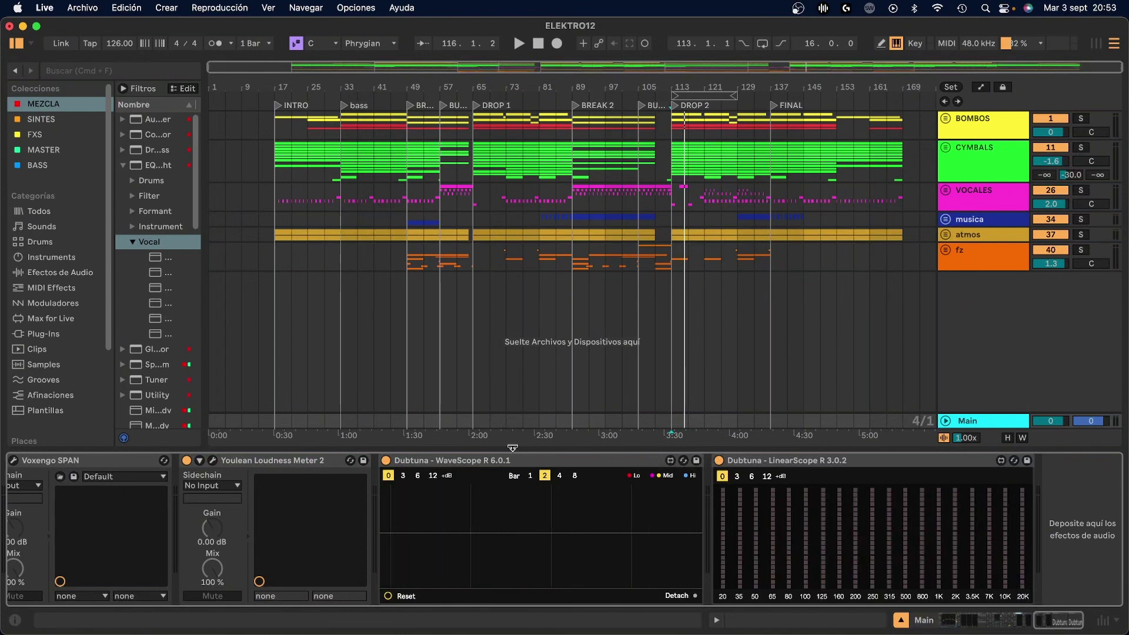
- Review the WaveScope and LinearScope devices alongside the other meters in the Main chain, and return to the chain's opening EQ Eight
left_click(500, 98)
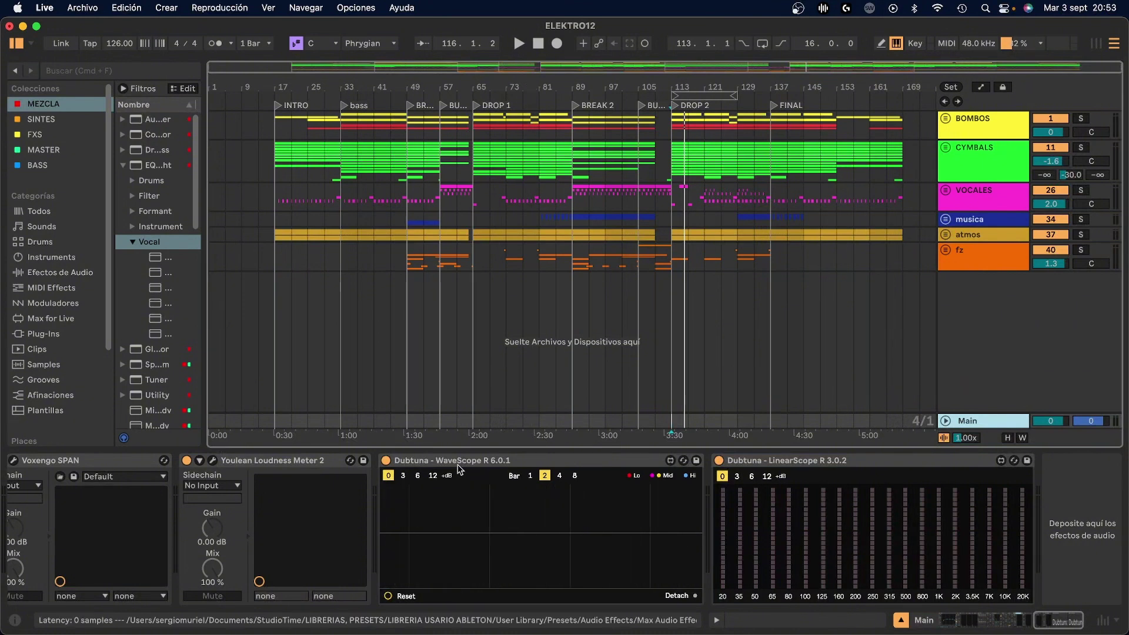
scroll(460, 506, "left", 5)
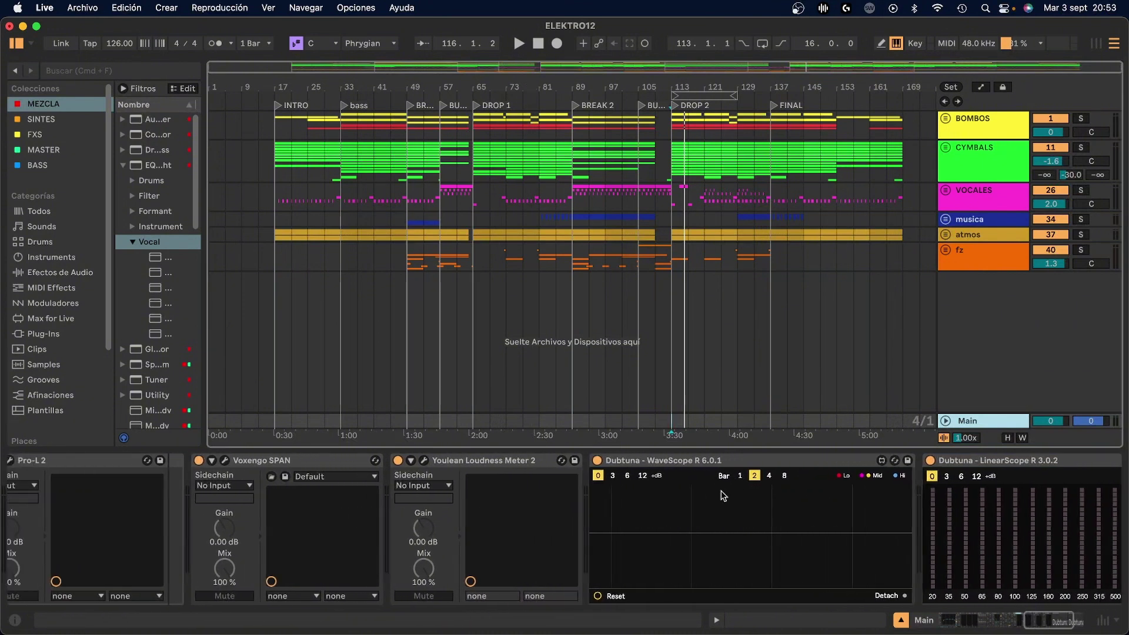
scroll(328, 477, "left", 2)
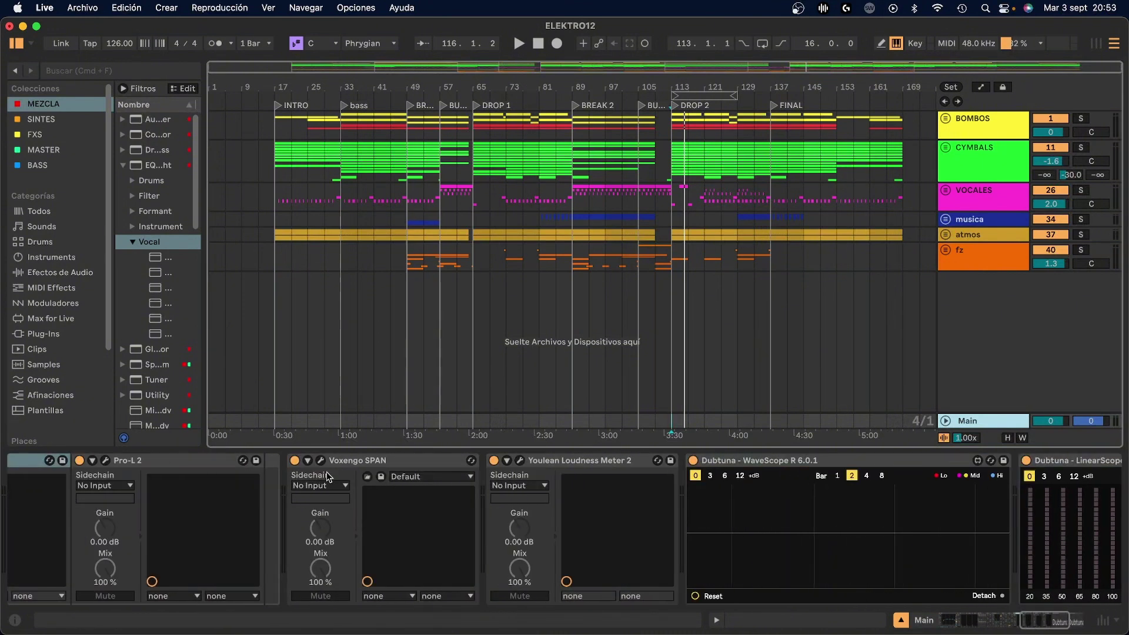
scroll(866, 504, "right", 3)
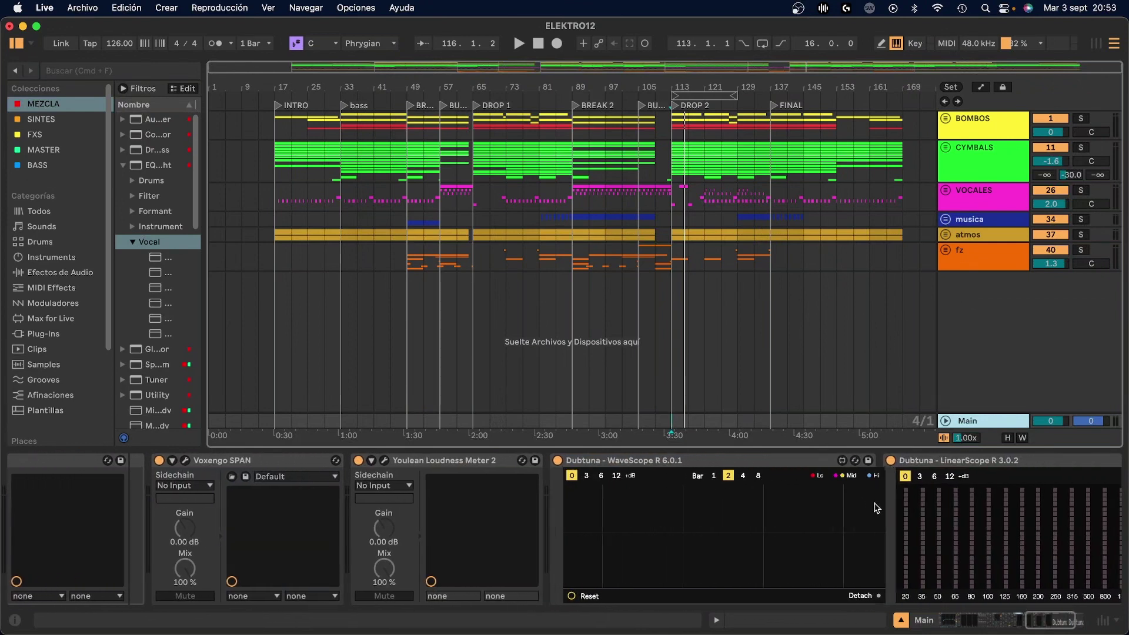
scroll(876, 507, "right", 1)
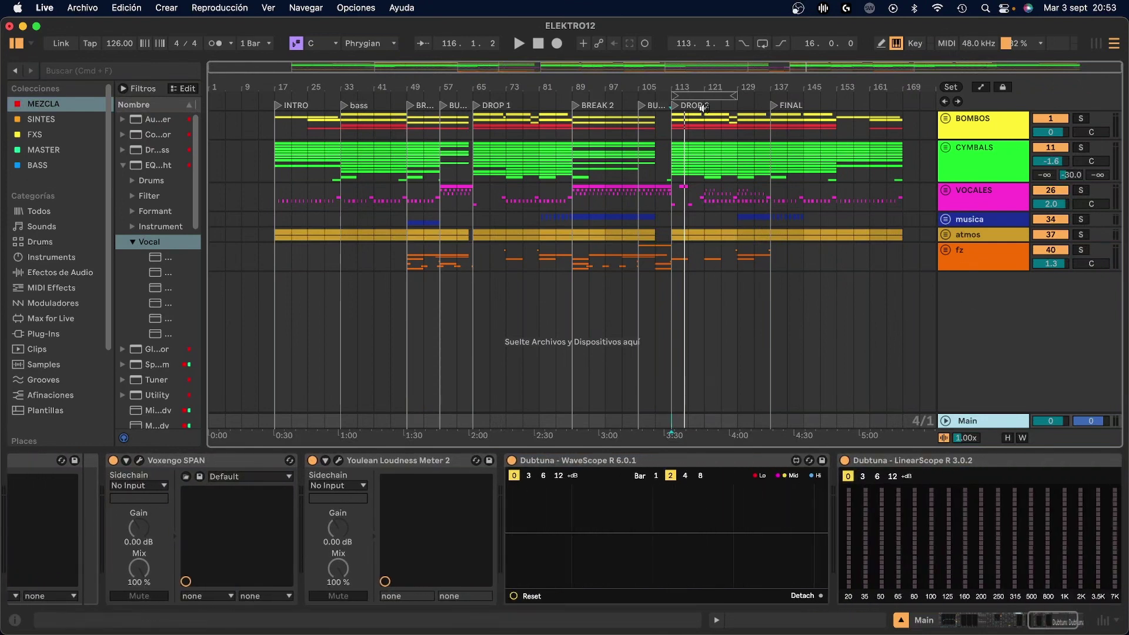
left_click(484, 194)
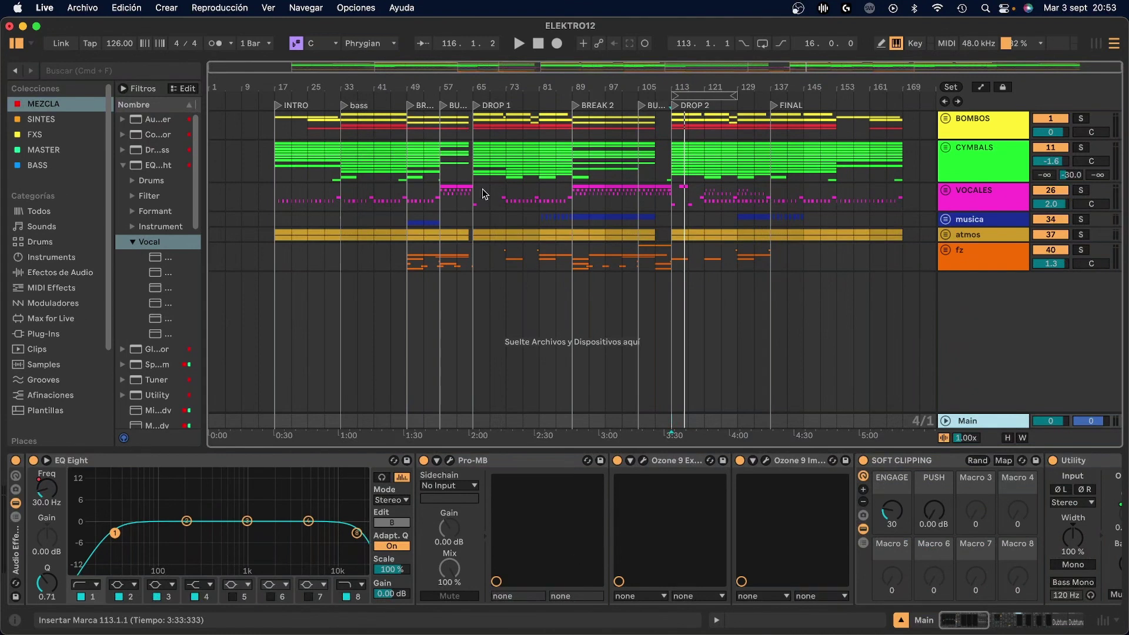